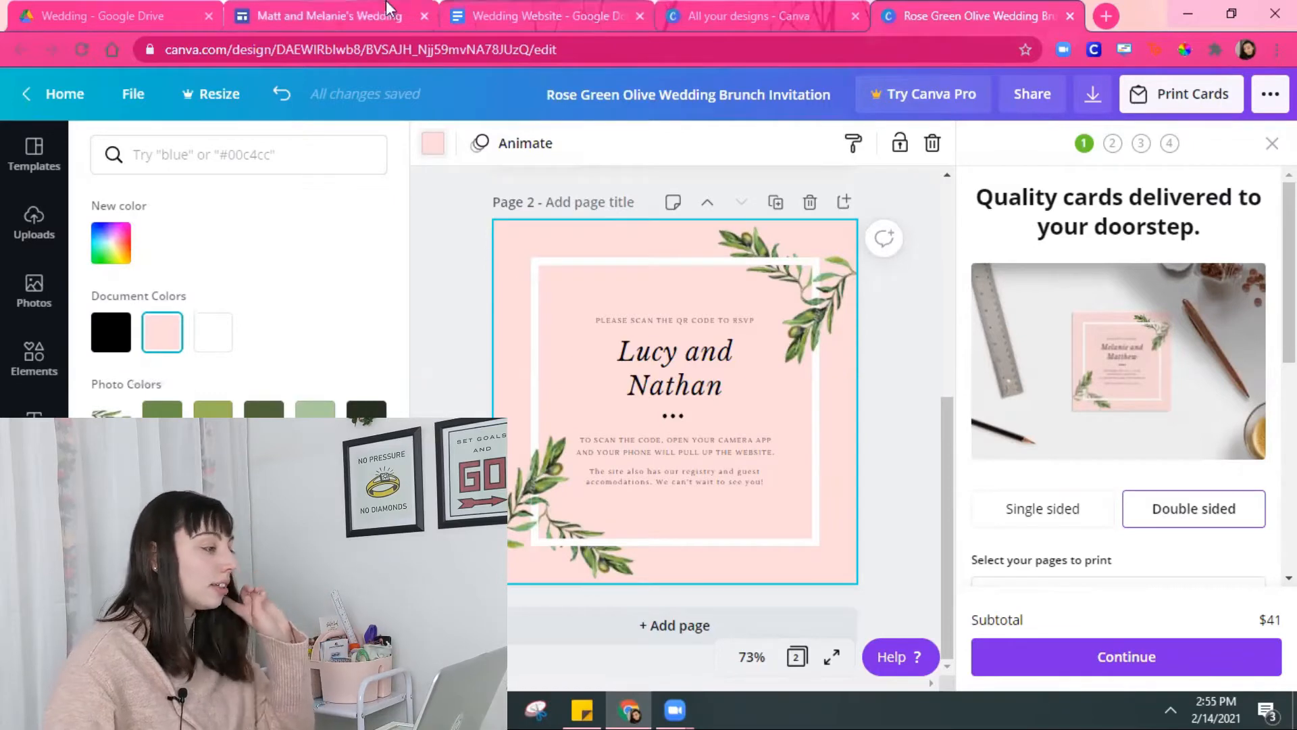
- Give the Diplomat theme a pale pink custom colour #fcdbdb
left_click(359, 15)
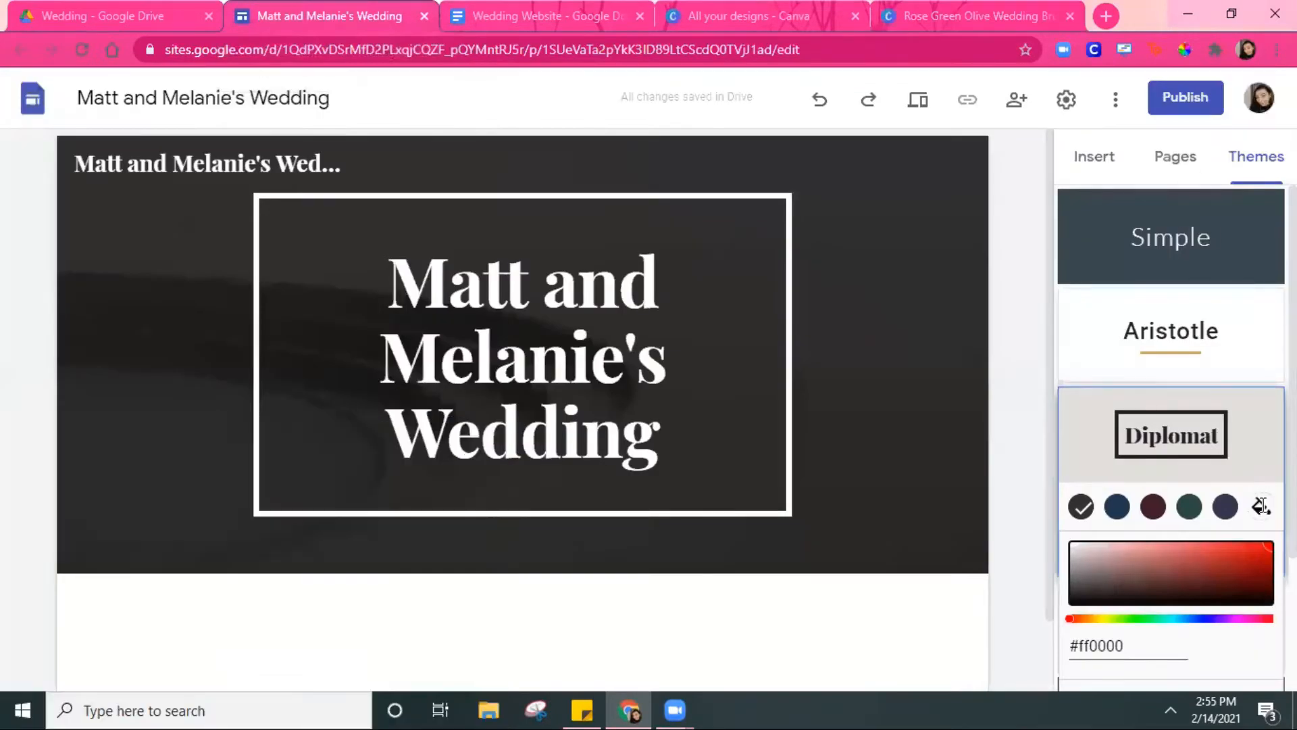
left_click(1151, 654)
type("#fcdbdb")
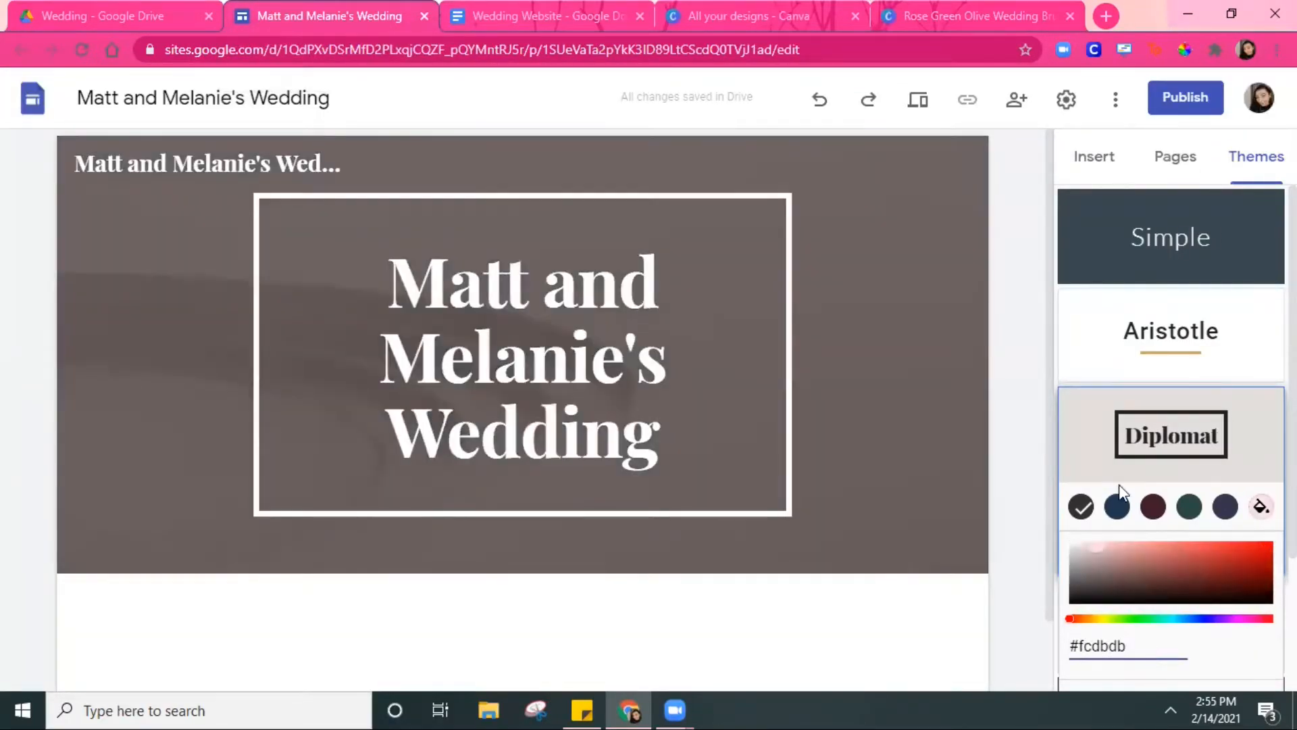
scroll(1229, 344, "down", 3)
- Set the Christmas tree photo from Drive as the header image
left_click(150, 541)
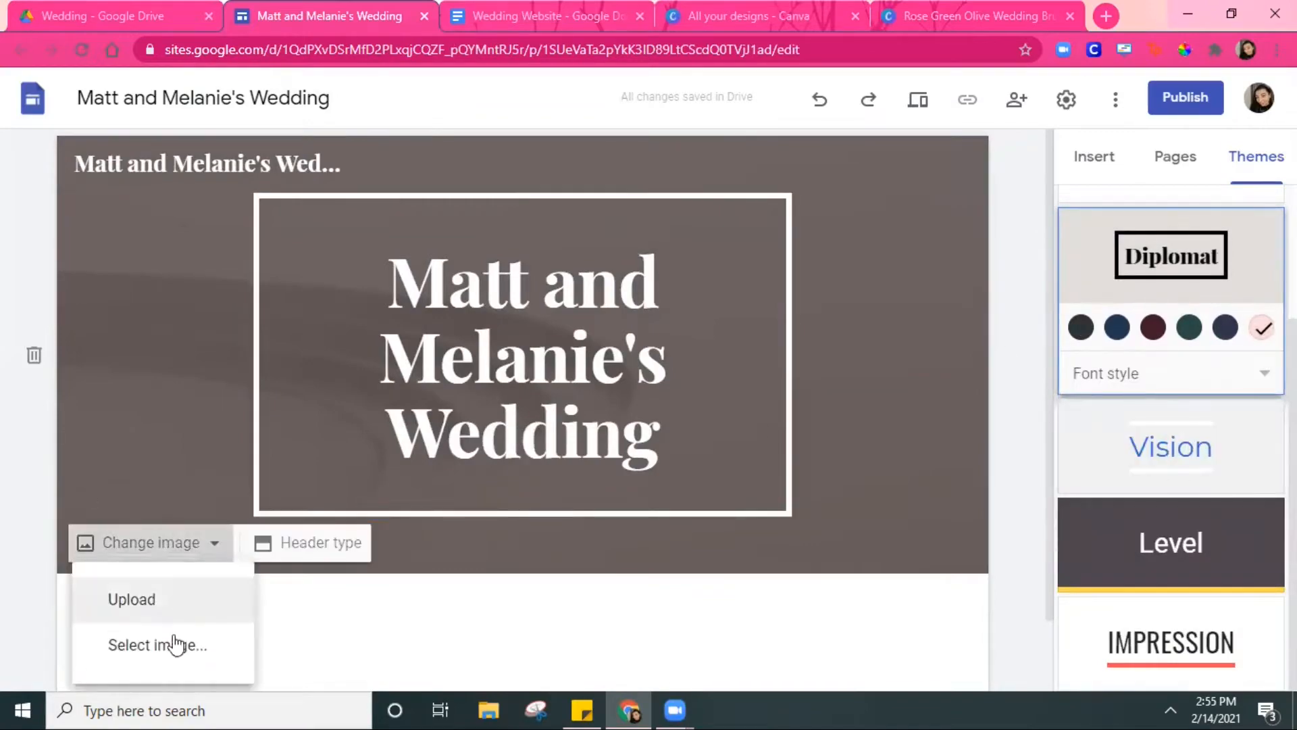
left_click(182, 602)
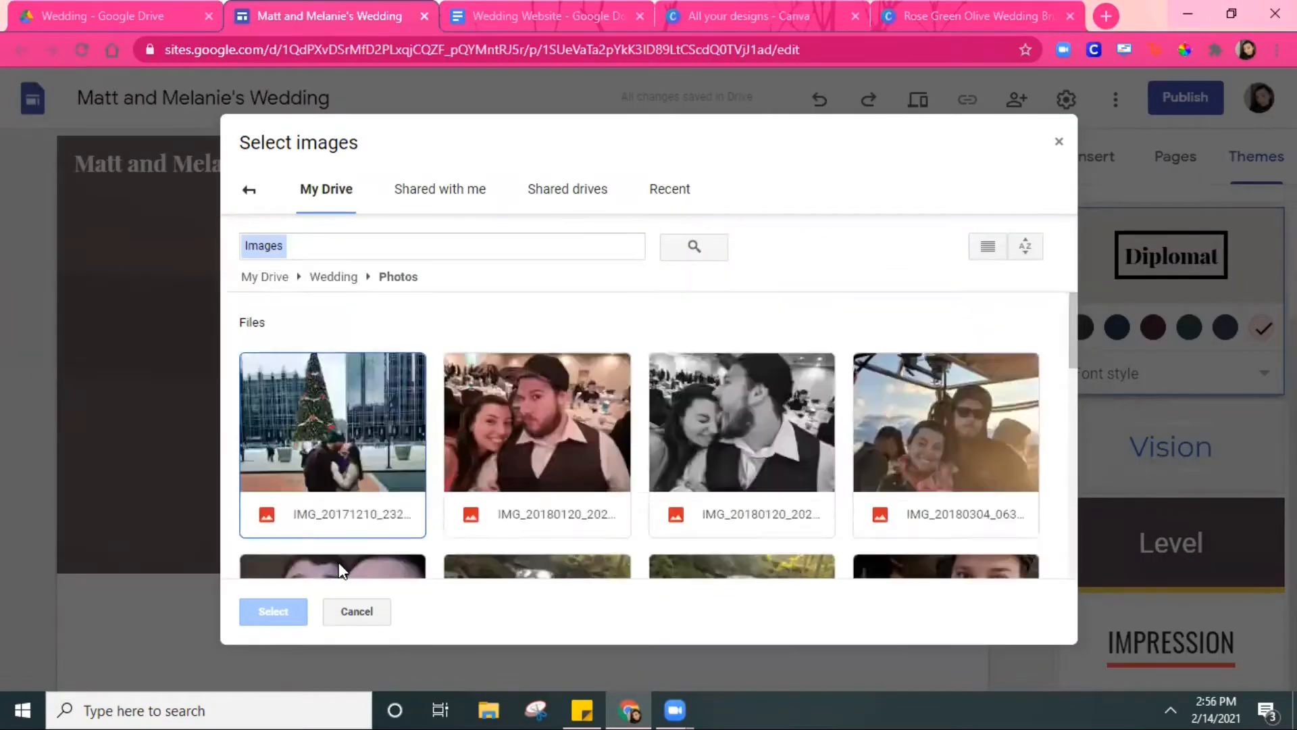
scroll(662, 403, "down", 6)
scroll(662, 402, "up", 5)
left_click(331, 392)
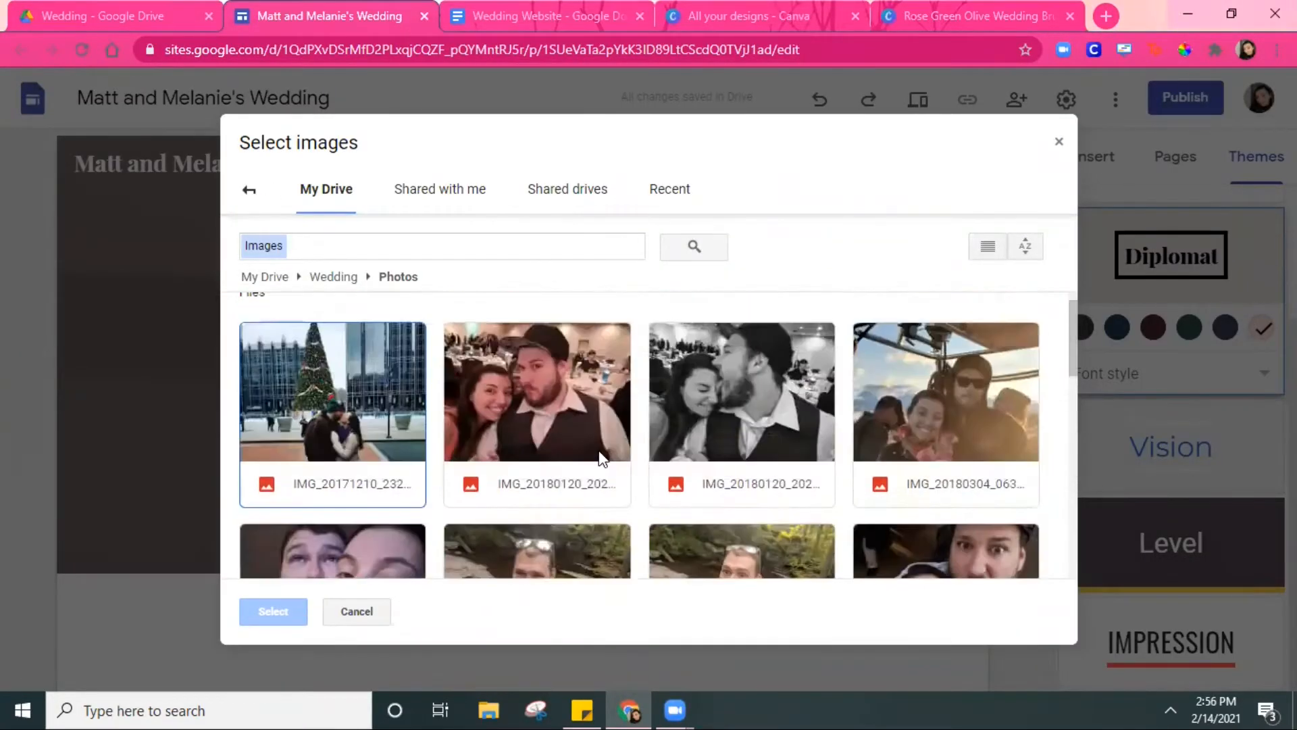
left_click(273, 610)
- Try other Drive photos for the header, then set the header type to Title only
left_click(406, 541)
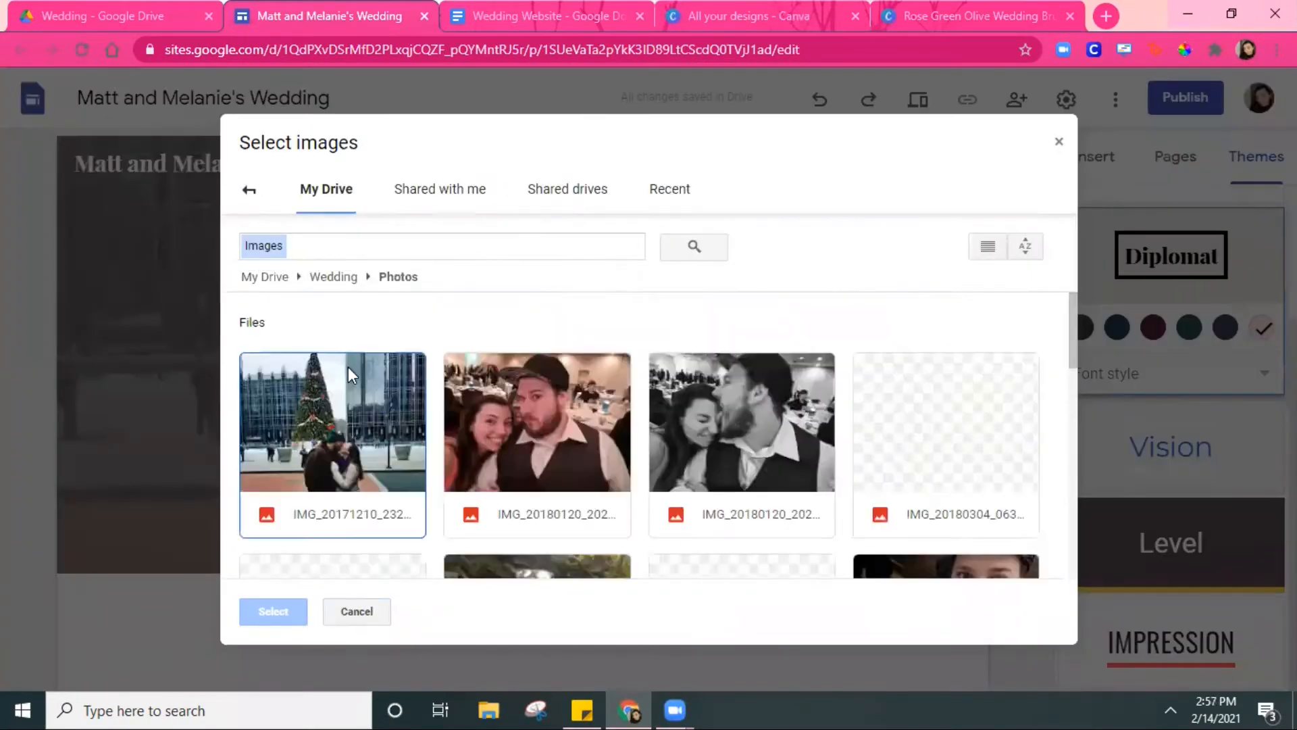
scroll(347, 366, "down", 5)
left_click(742, 405)
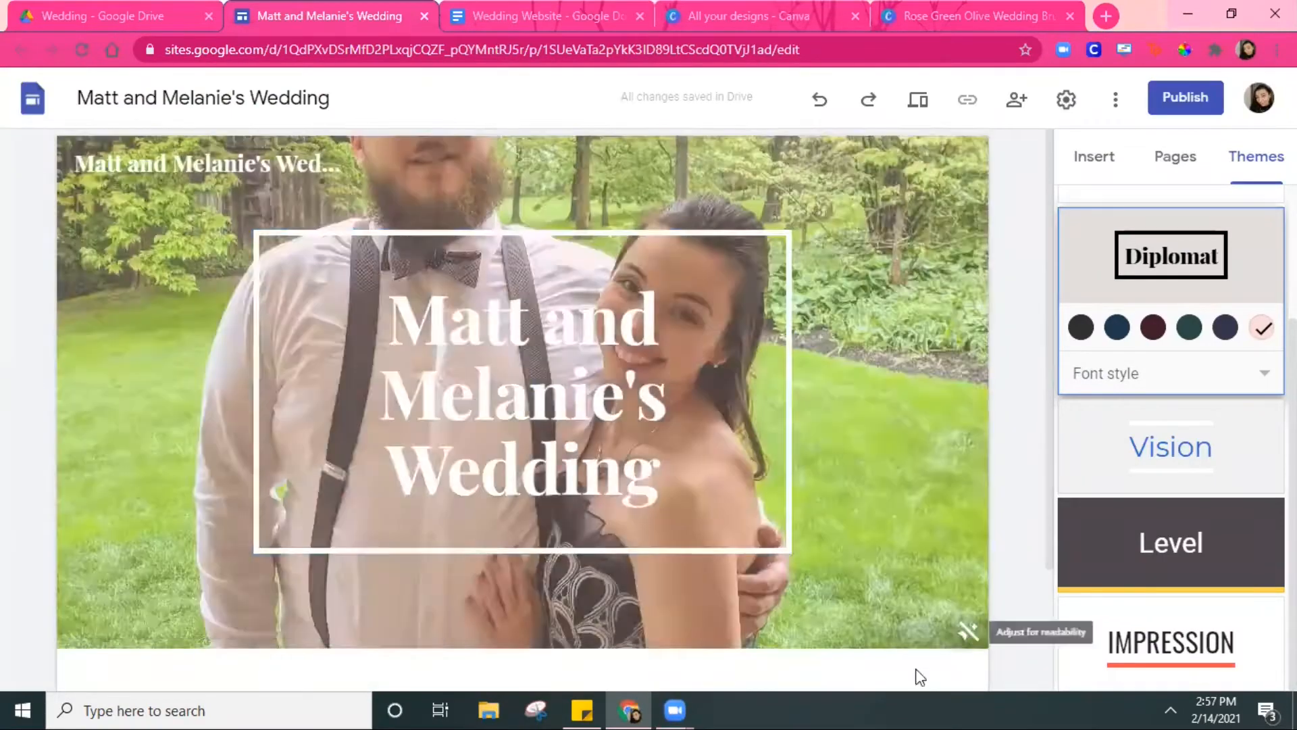
left_click(194, 622)
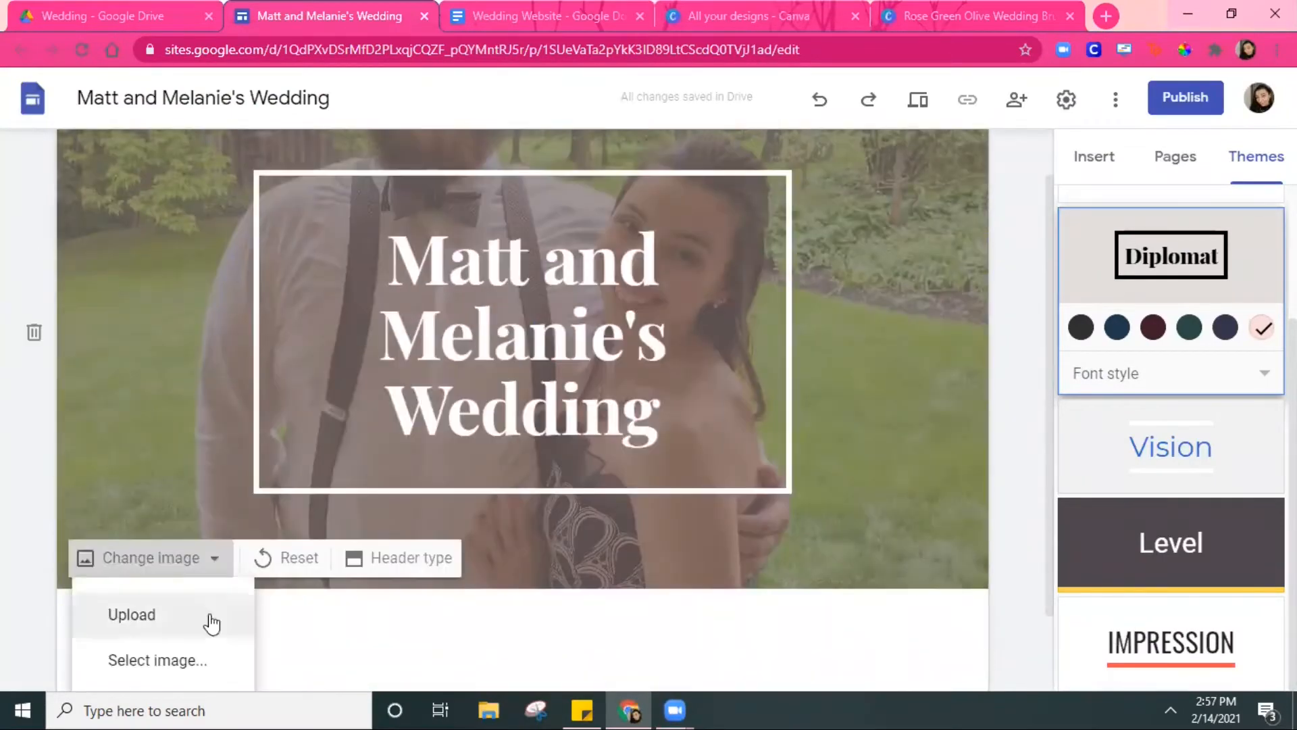
left_click(156, 660)
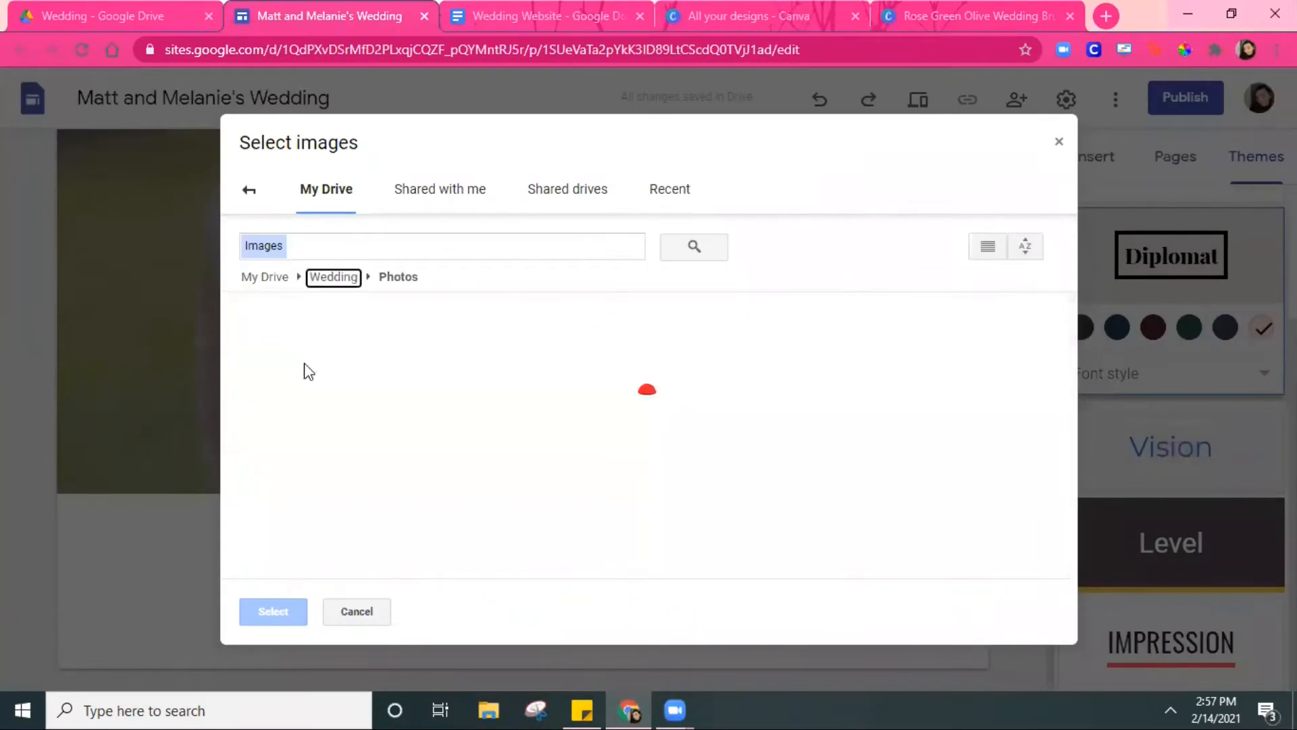
scroll(776, 412, "down", 9)
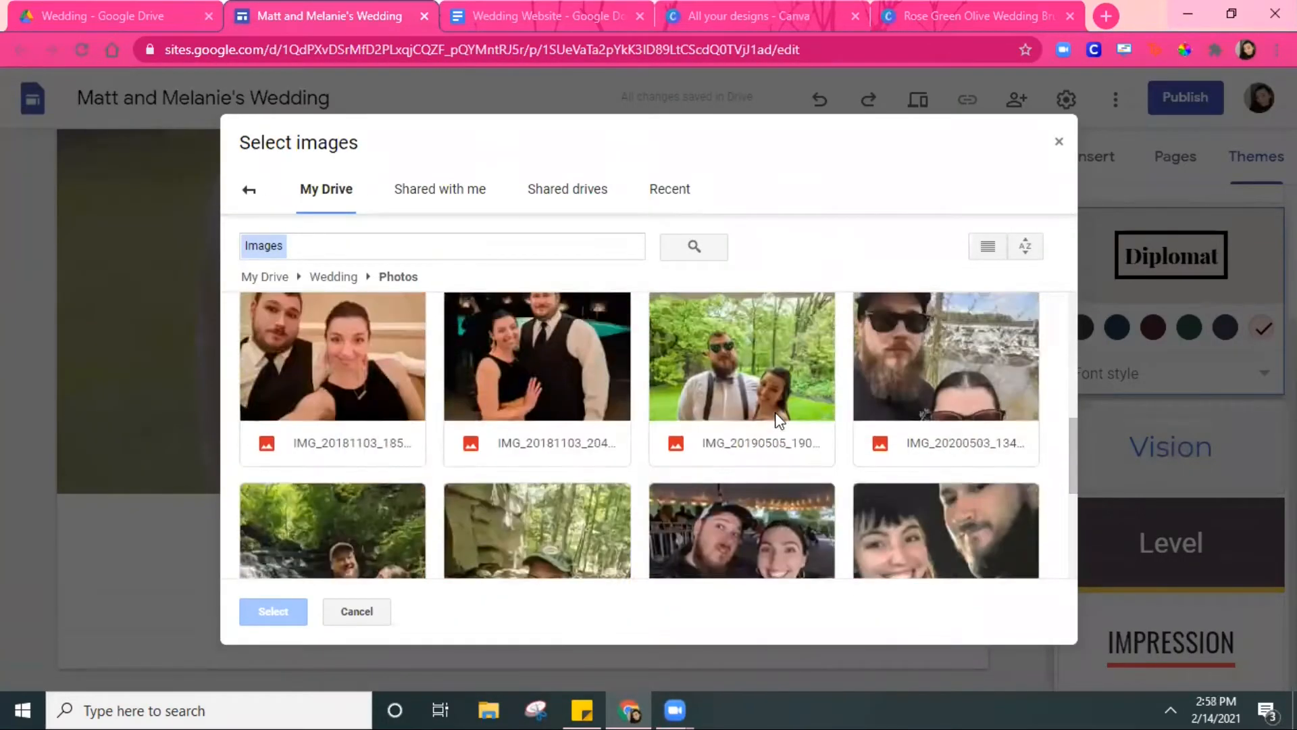
scroll(962, 445, "up", 3)
double_click(963, 437)
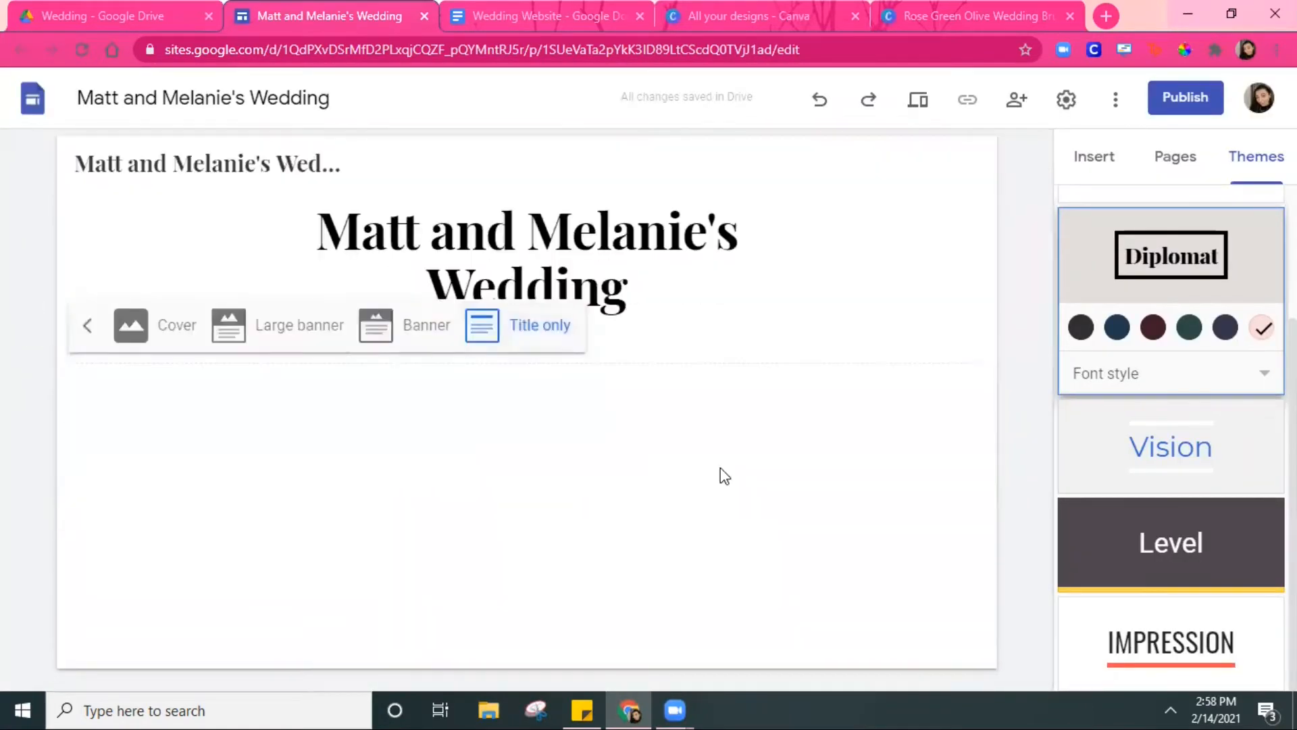
left_click(720, 467)
- Try repositioning the title within the header section
left_click(1094, 156)
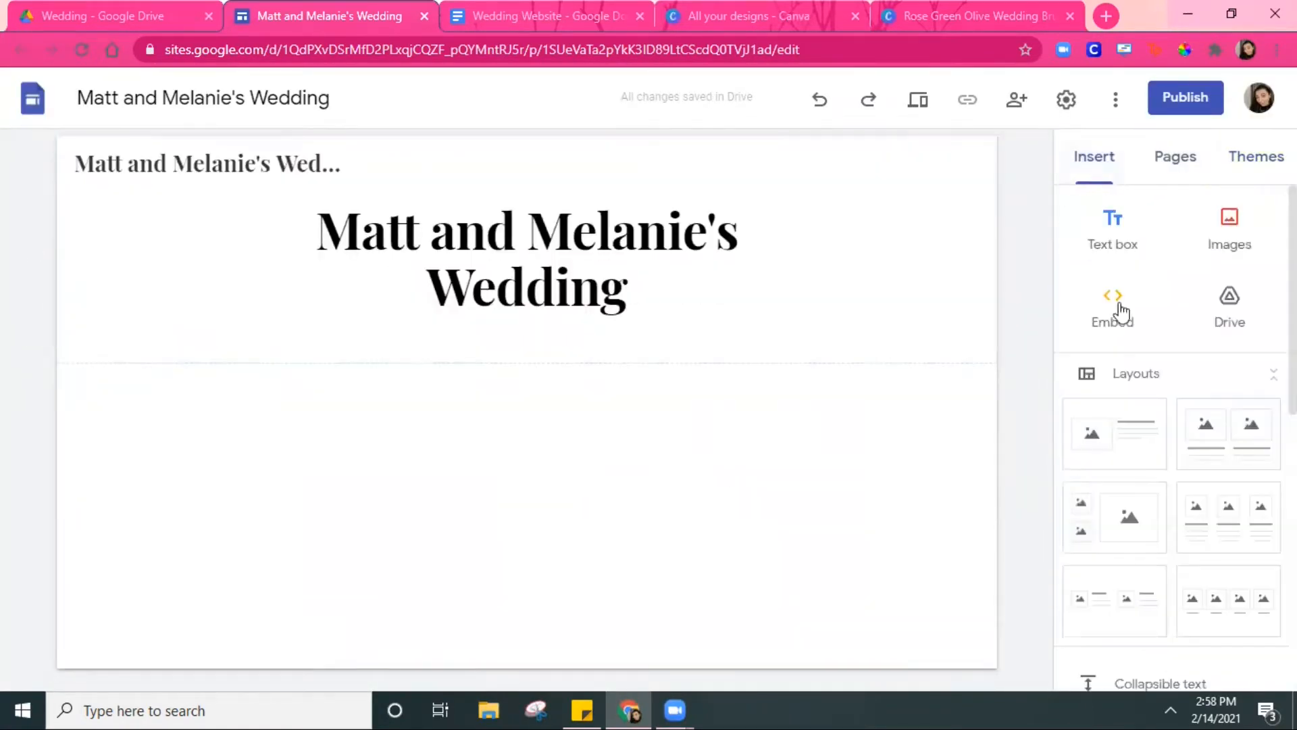
scroll(1117, 309, "down", 10)
left_click_drag(527, 191, 566, 199)
left_click(131, 343)
left_click(582, 439)
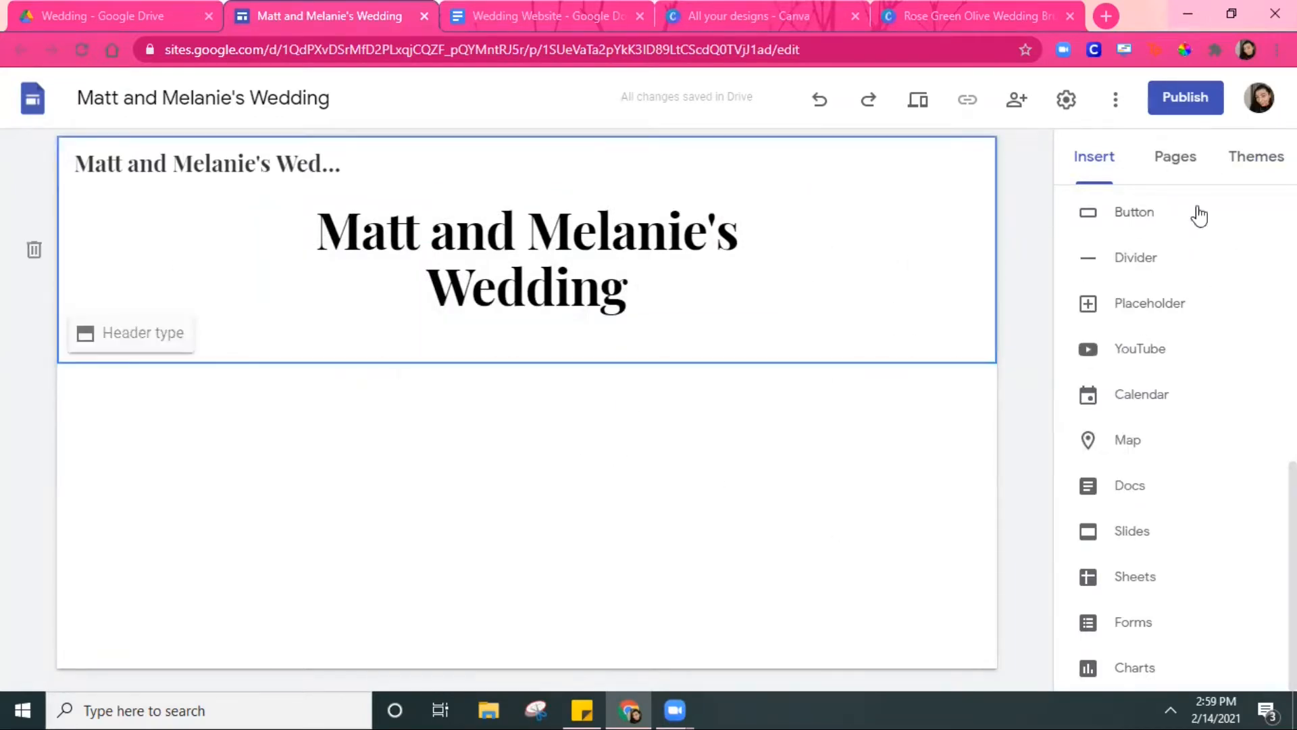
- Reapply the pale pink #fcdbdb custom colour to the Diplomat theme
left_click(1165, 163)
left_click(1255, 157)
left_click(1261, 507)
left_click(1133, 467)
key("Return")
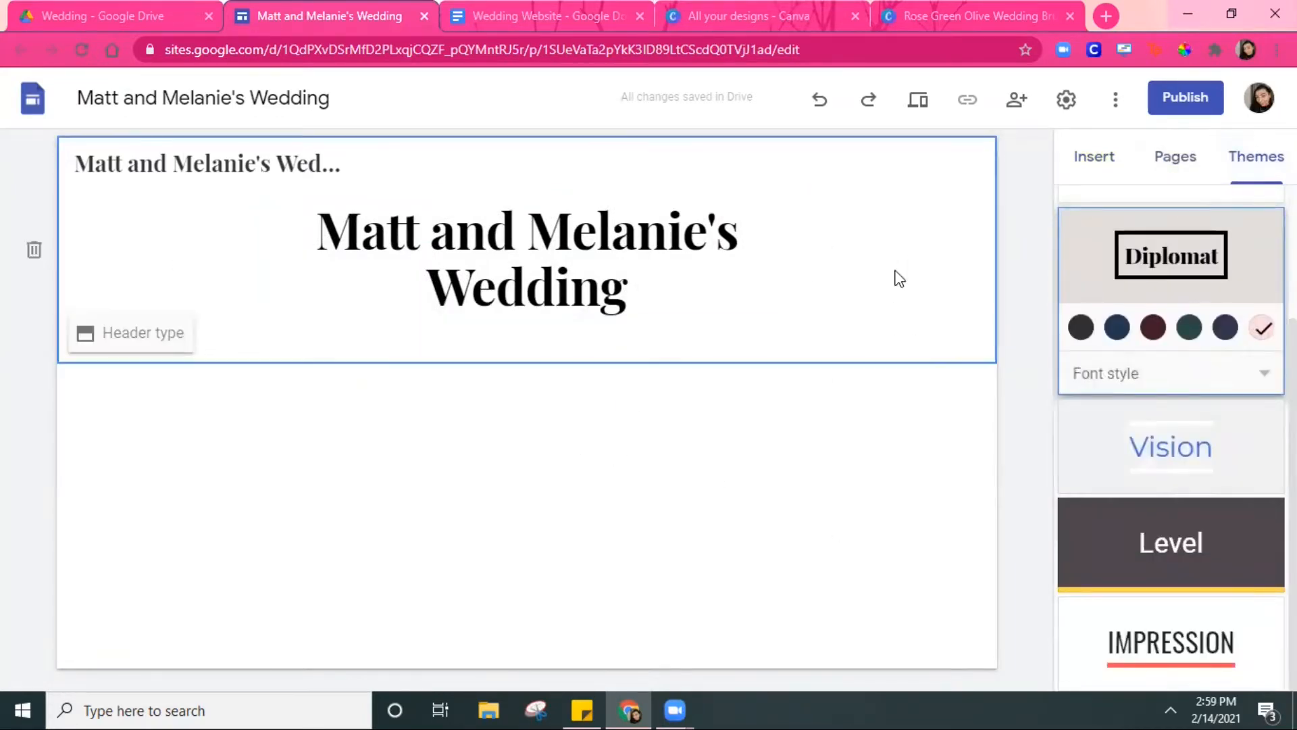
scroll(1242, 509, "up", 3)
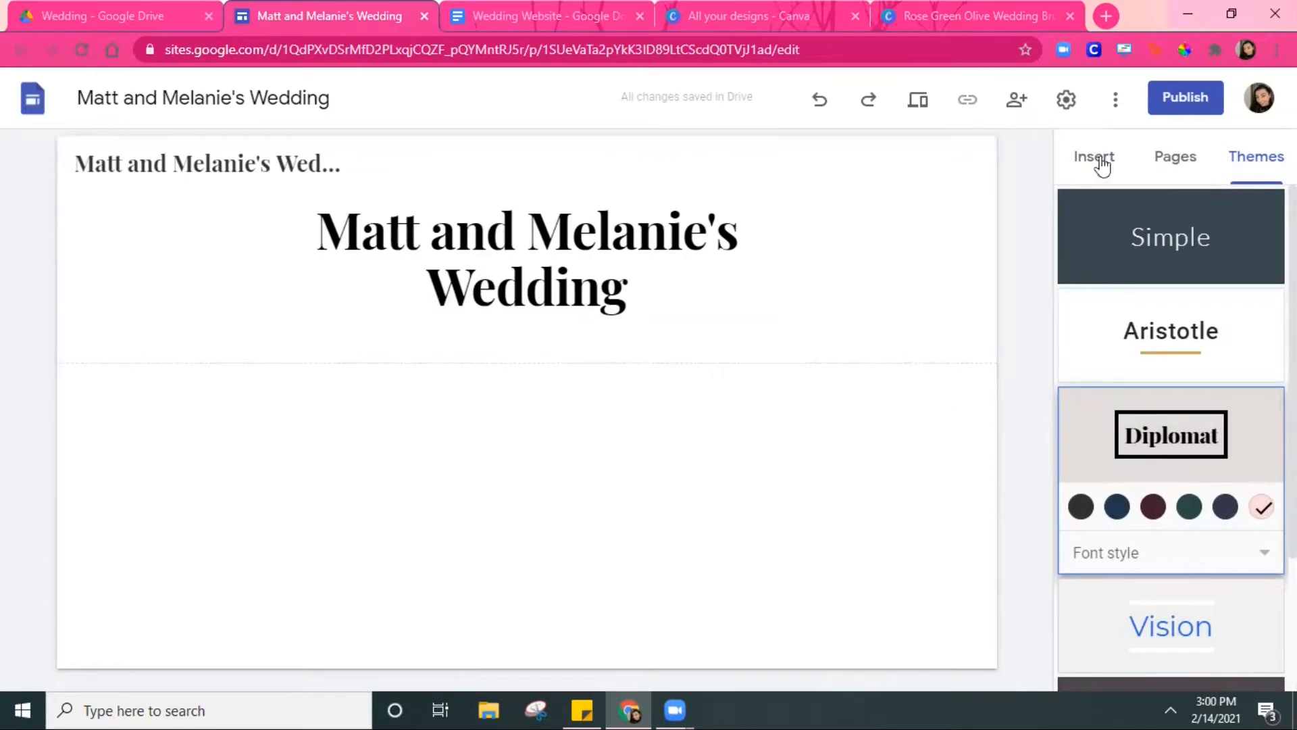
- Add an image-and-text layout titled with the couple's names, then delete it
left_click(1101, 163)
scroll(1200, 406, "up", 5)
left_click(1114, 432)
left_click(575, 329)
type("Matt and Melanie's Wedding")
left_click(573, 392)
left_click(34, 409)
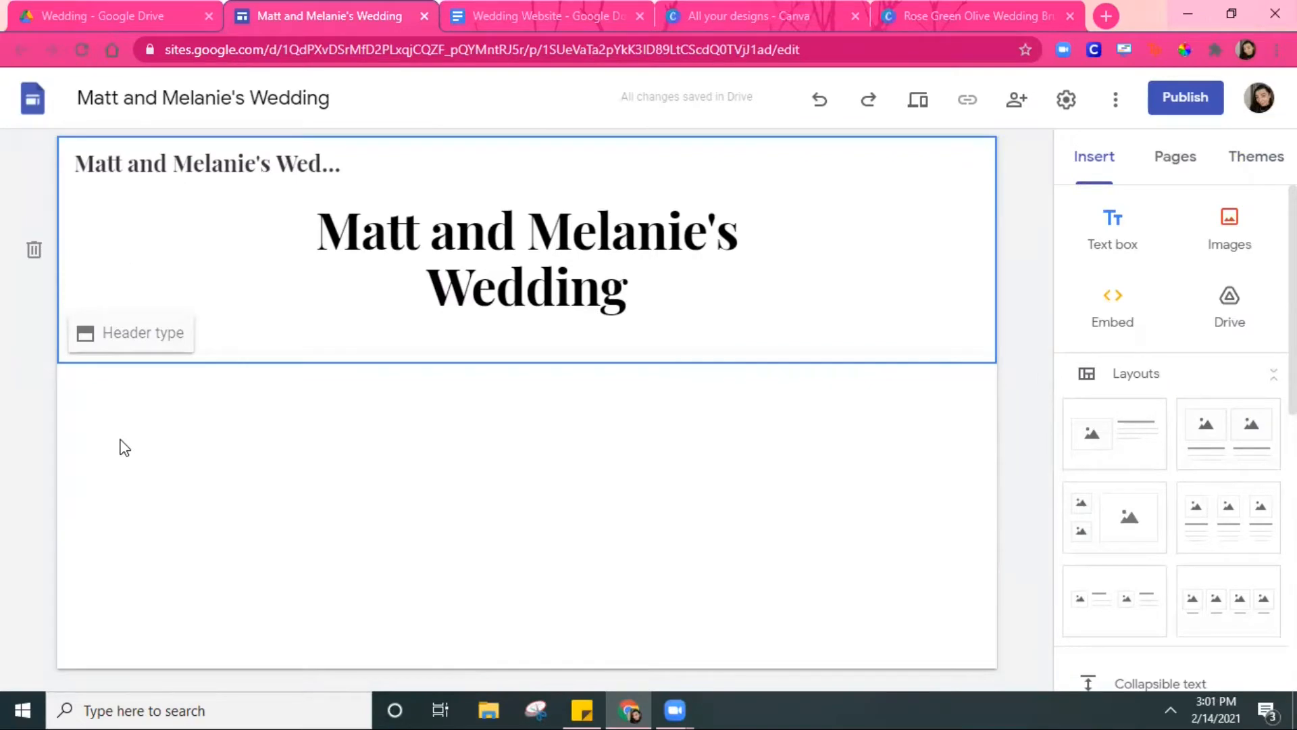
- Delete the header and add a text box with the "'s Wedding" title at size 96
left_click(33, 250)
scroll(1134, 527, "down", 5)
scroll(1210, 532, "up", 5)
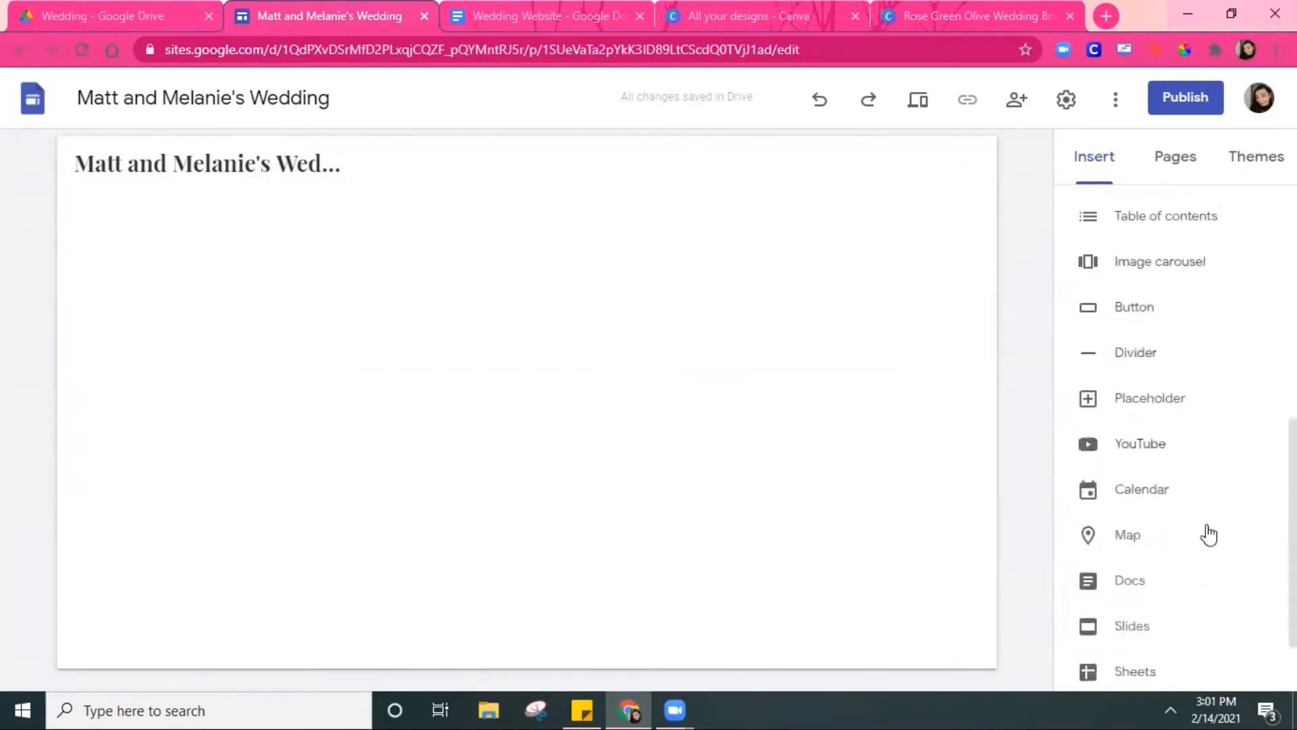
left_click(1112, 229)
type("'s Wedding")
left_click(409, 180)
left_click(420, 183)
key("ctrl+a")
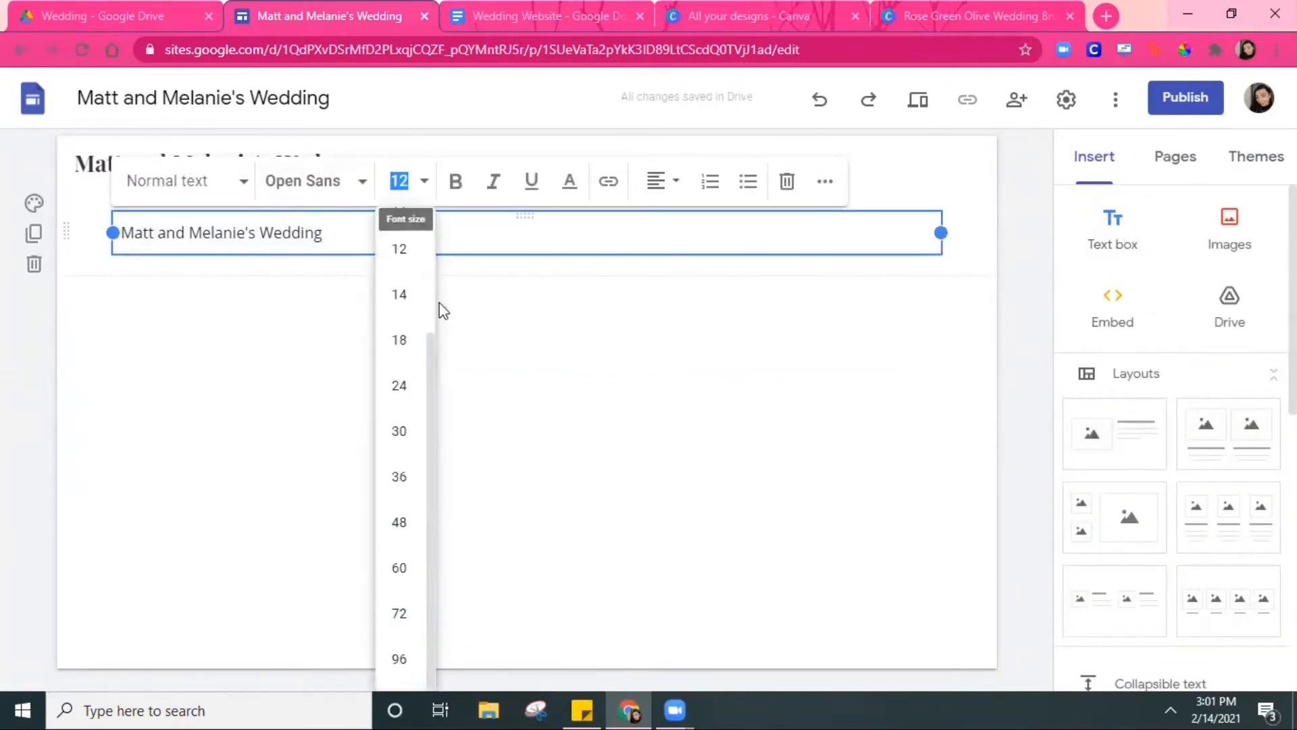
left_click(318, 180)
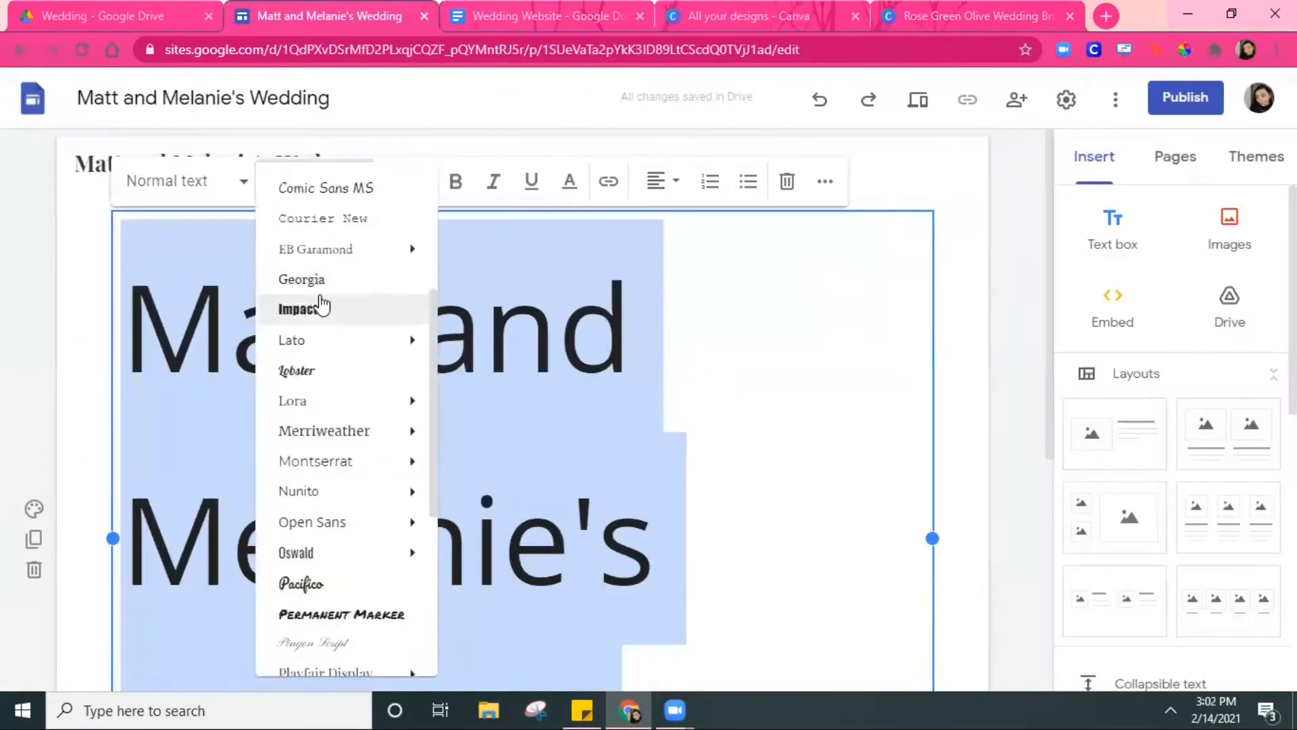
- Set the title font to Libre Baskerville and centre it
scroll(318, 301, "up", 3)
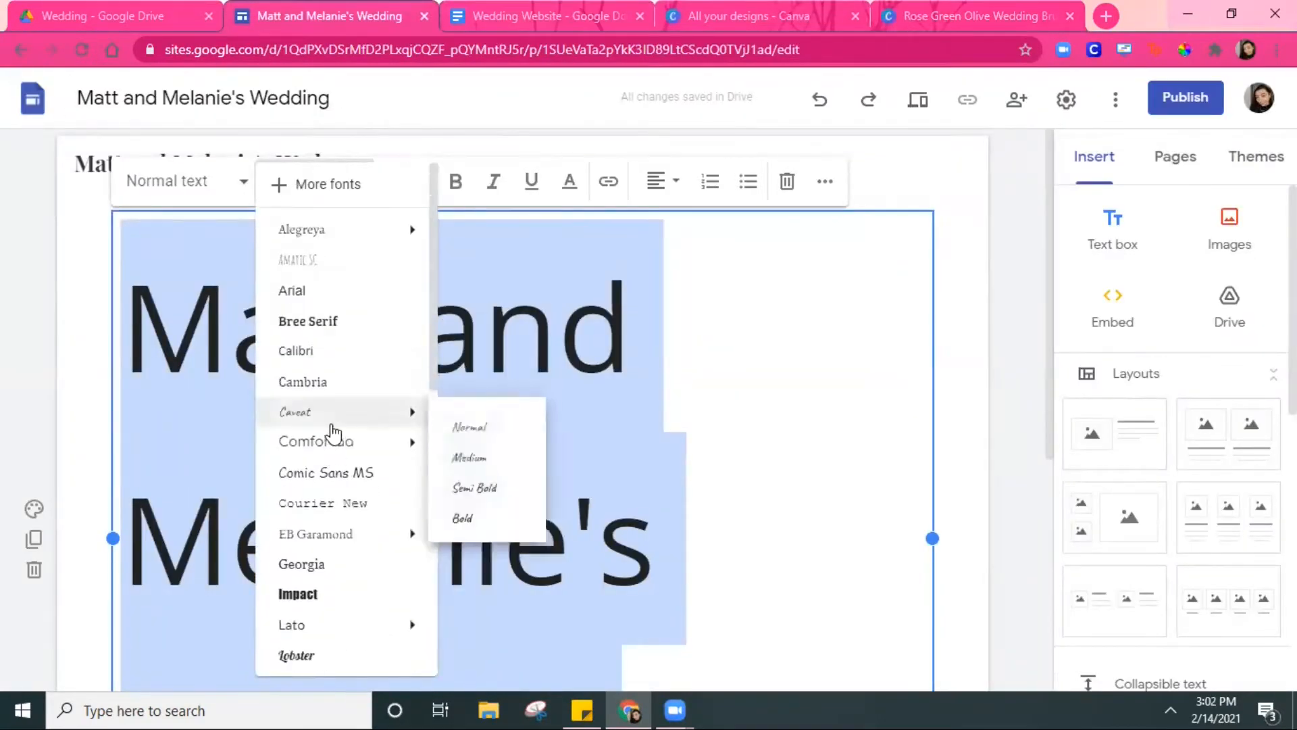
left_click(297, 180)
type("libre")
left_click(436, 315)
left_click(322, 611)
left_click(655, 182)
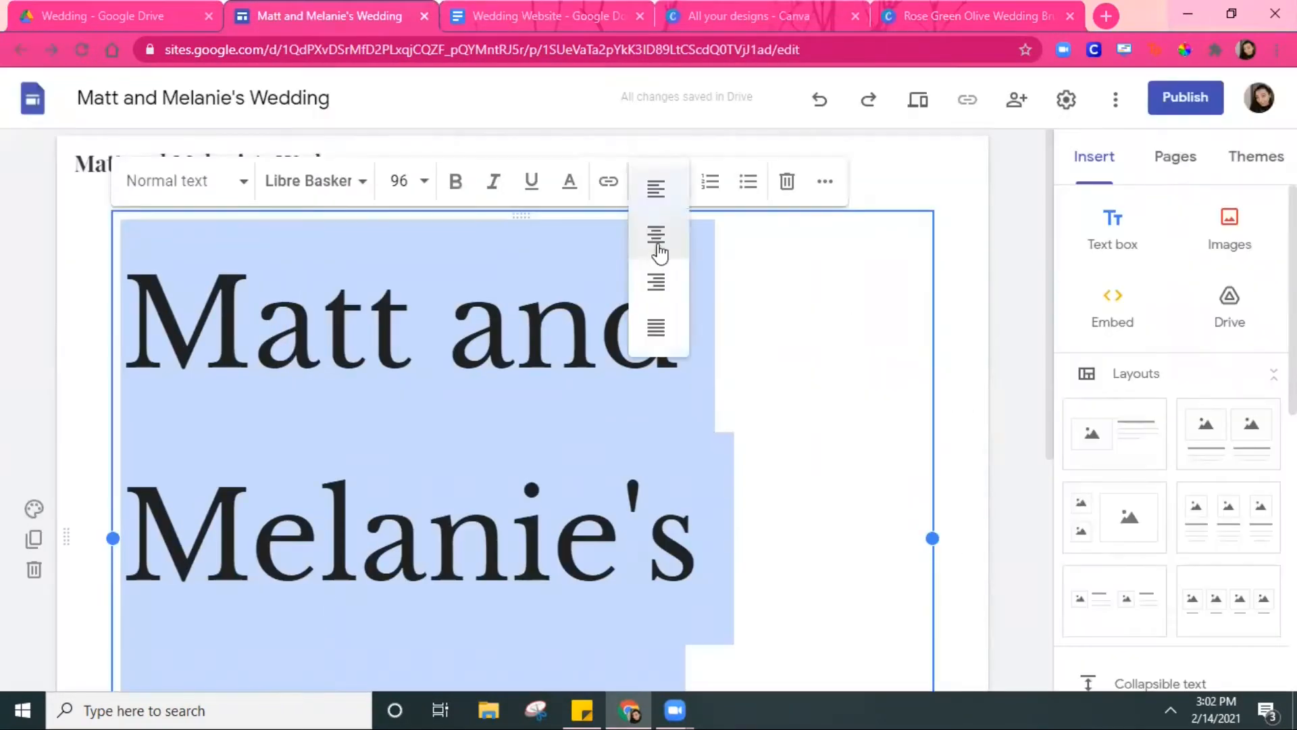
left_click(656, 279)
left_click(359, 147)
- Give the title section a pink background using the custom theme colour
scroll(398, 166, "down", 1)
left_click(34, 414)
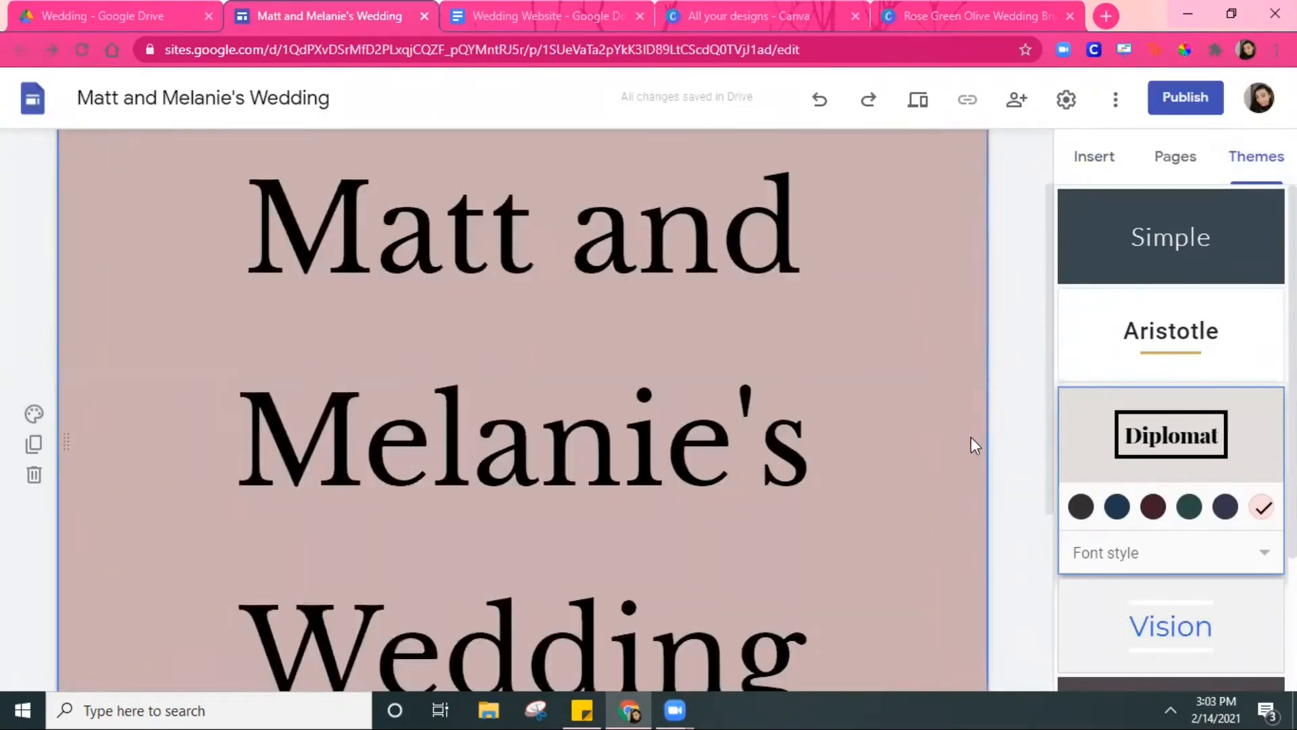
right_click(1259, 510)
left_click(1216, 529)
left_click(1259, 508)
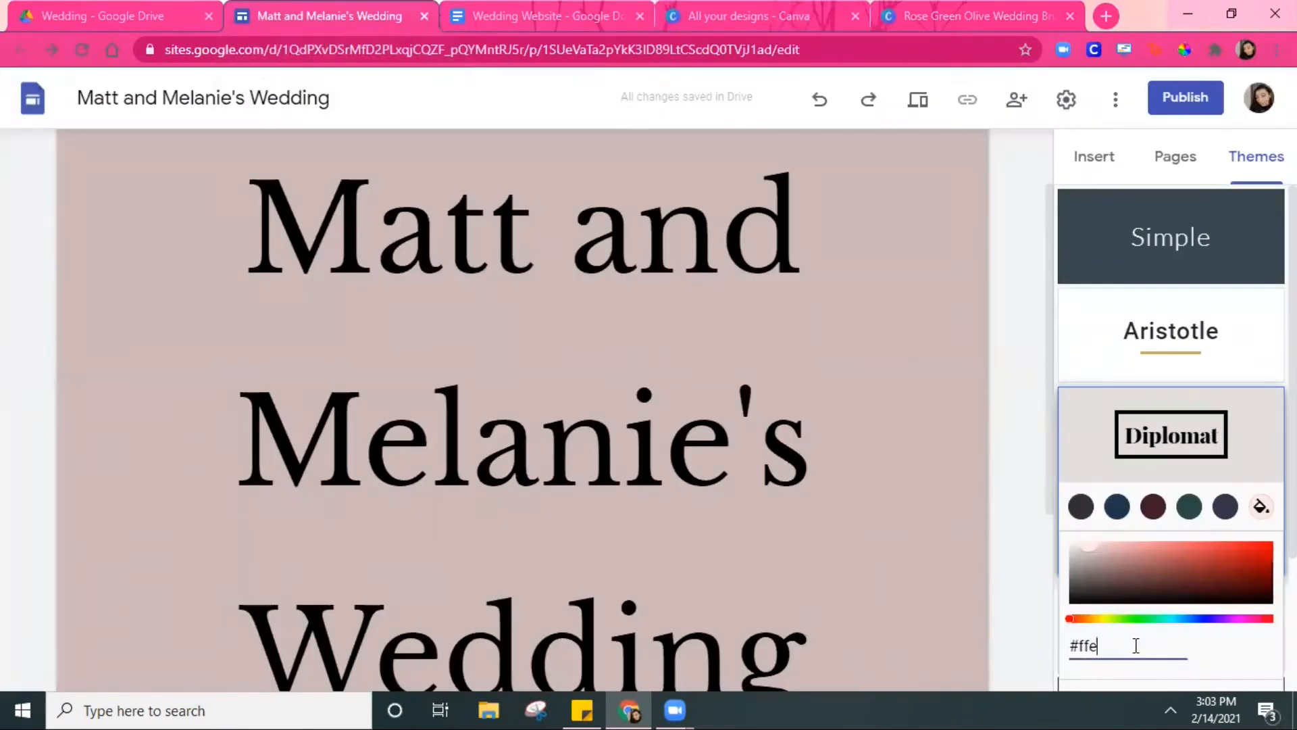
- Shrink the title below size 96 and delete the site name
left_click(965, 324)
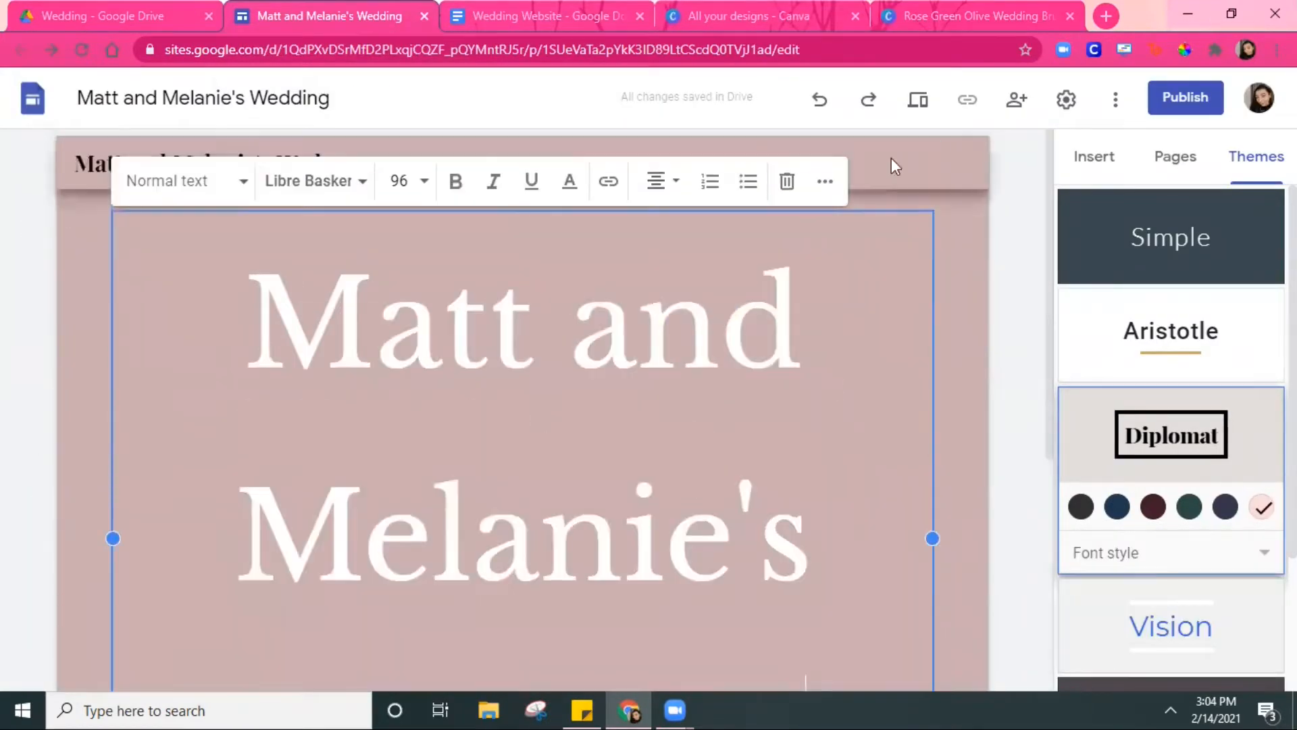
left_click_drag(243, 324, 953, 683)
left_click(424, 181)
left_click(665, 526)
left_click_drag(348, 164, 72, 177)
key("BackSpace")
left_click(223, 497)
left_click(1095, 157)
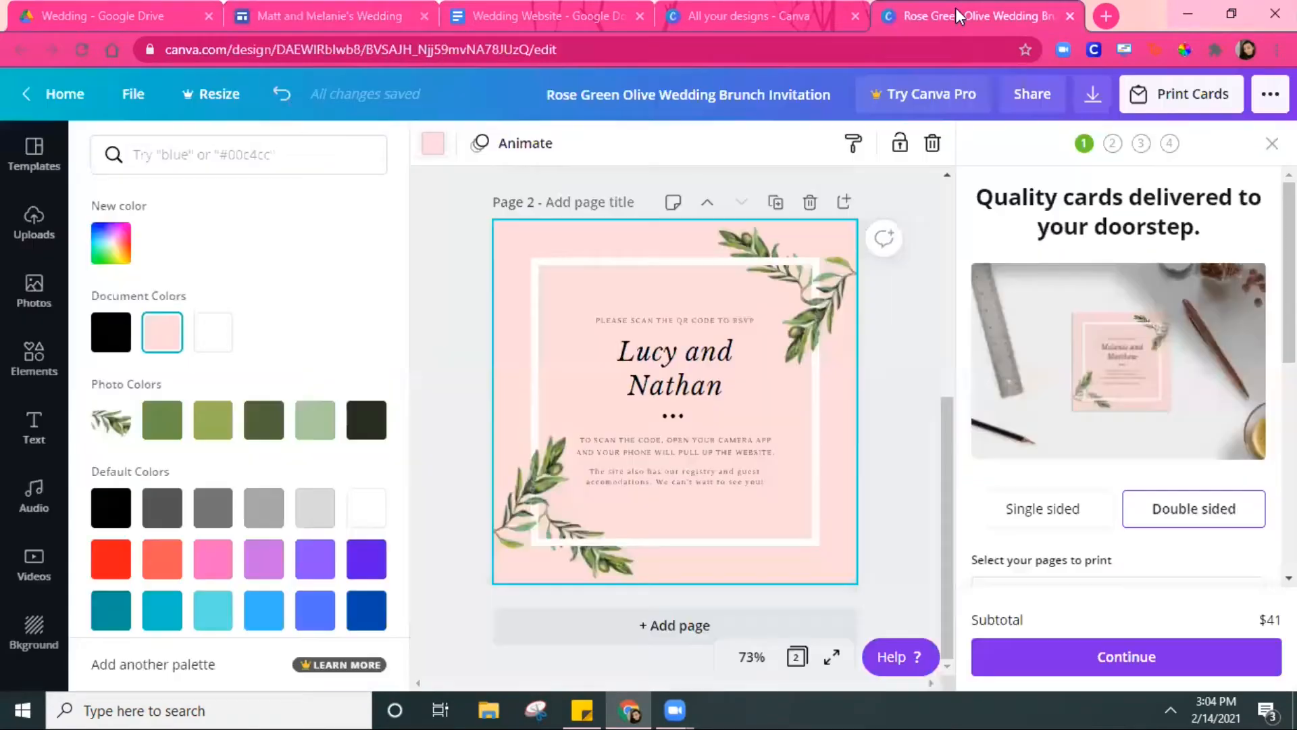
- Snip the Canva invitation's names title, save it as an image, and return to the site
left_click(536, 703)
left_click(107, 388)
left_click_drag(491, 303, 860, 426)
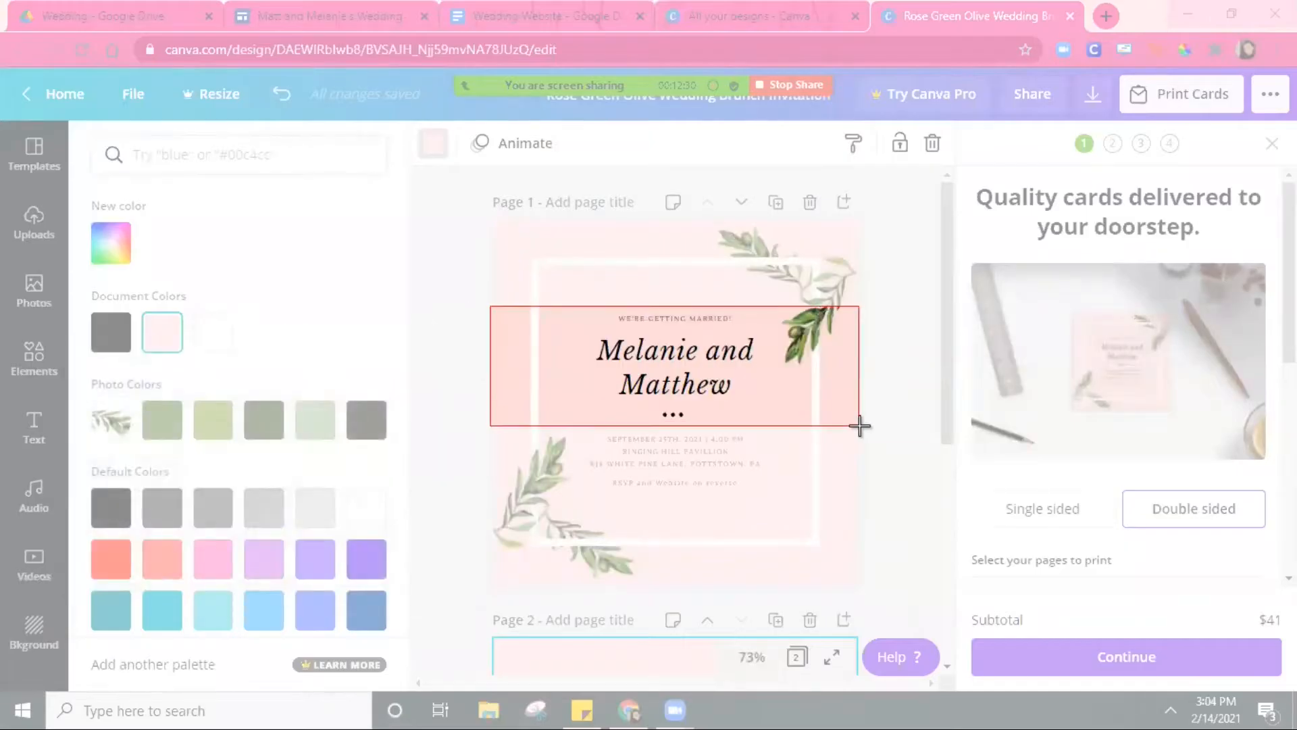
left_click(416, 168)
left_click(451, 212)
type("We")
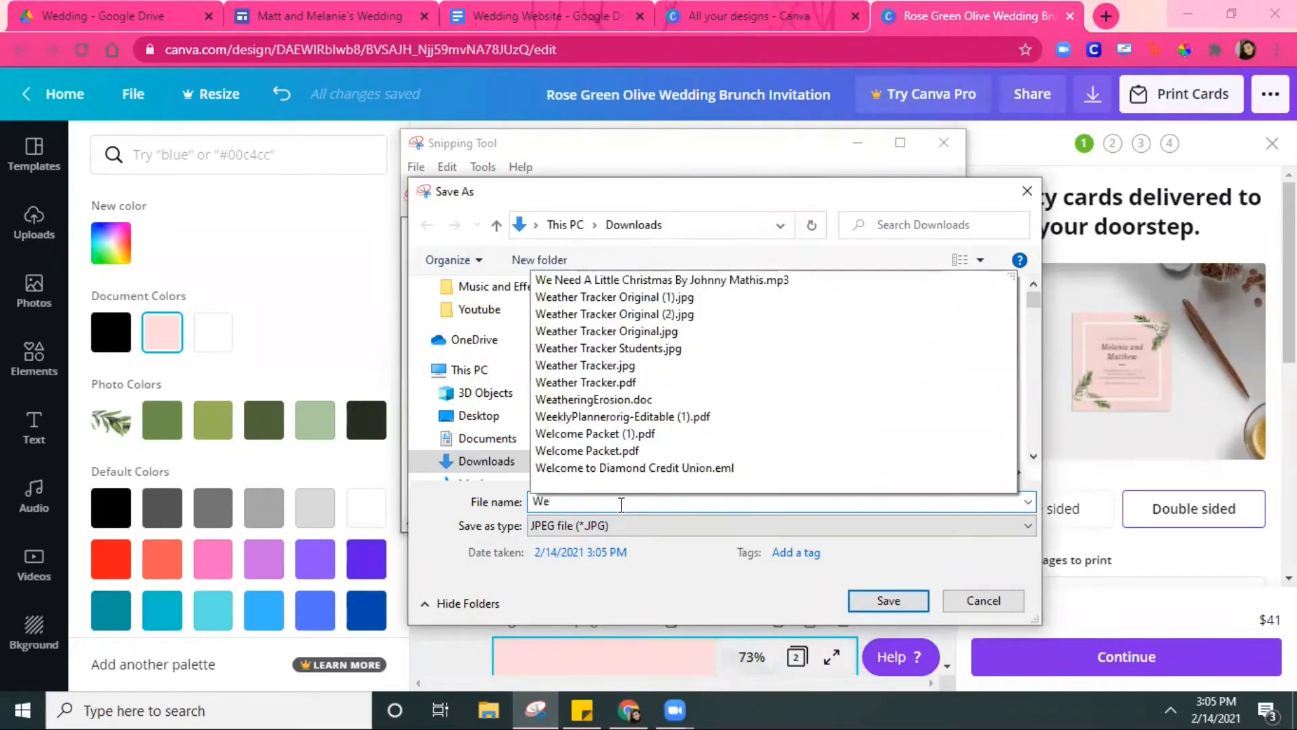
left_click(889, 601)
left_click(943, 142)
left_click(329, 15)
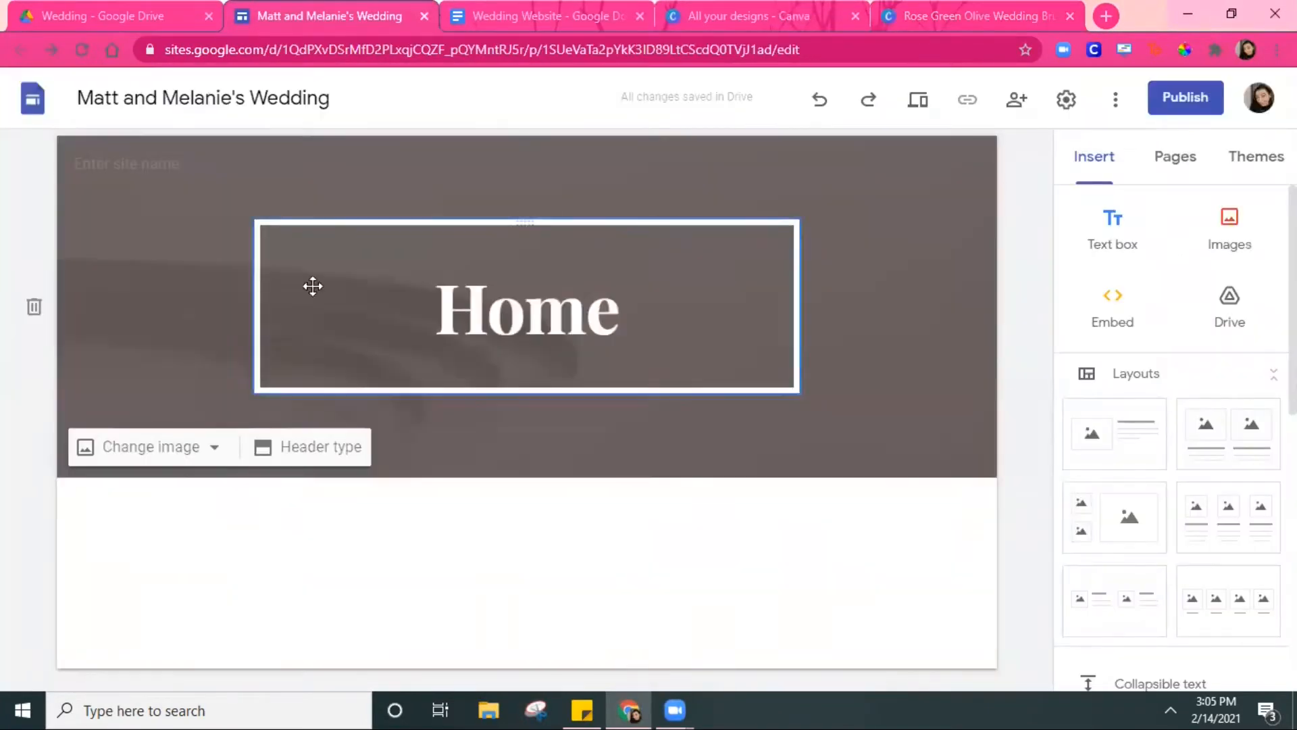
left_click(150, 446)
- Upload the invitation snip as the header, then re-snip the banner as 'Wedding website header'
left_click(153, 512)
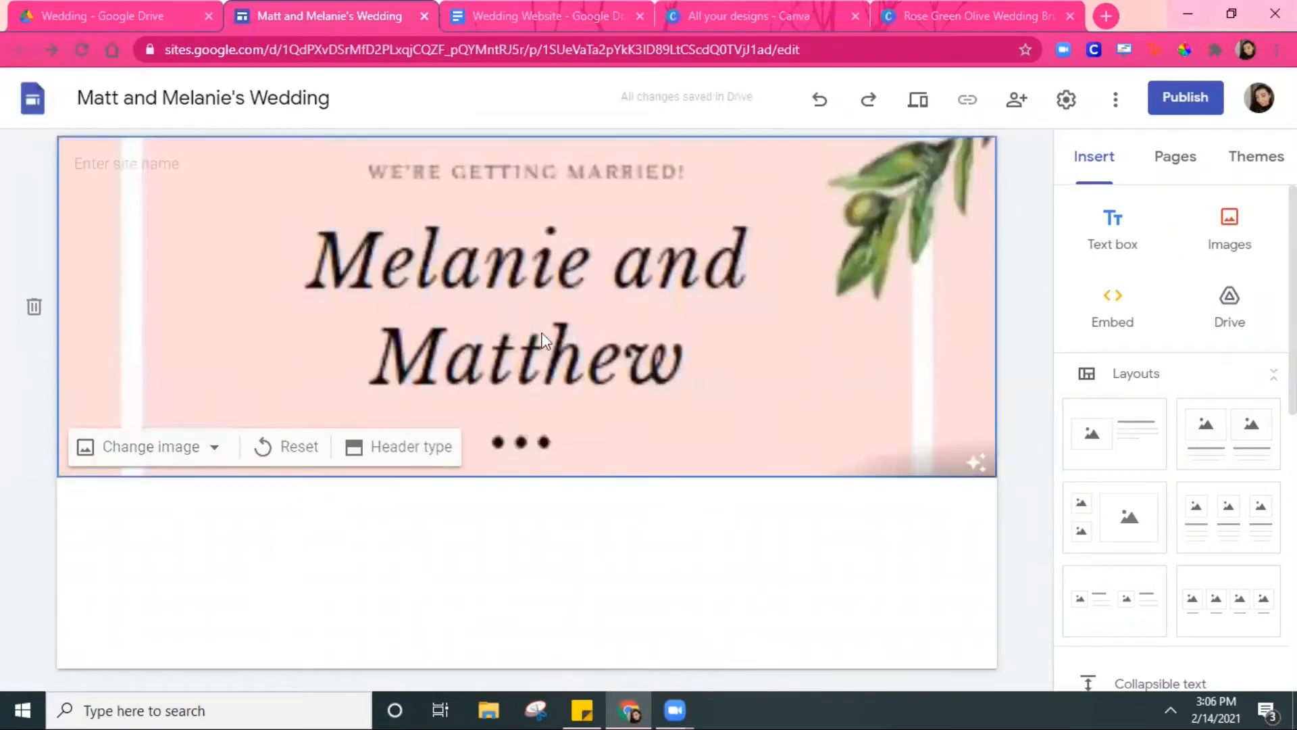
left_click(535, 709)
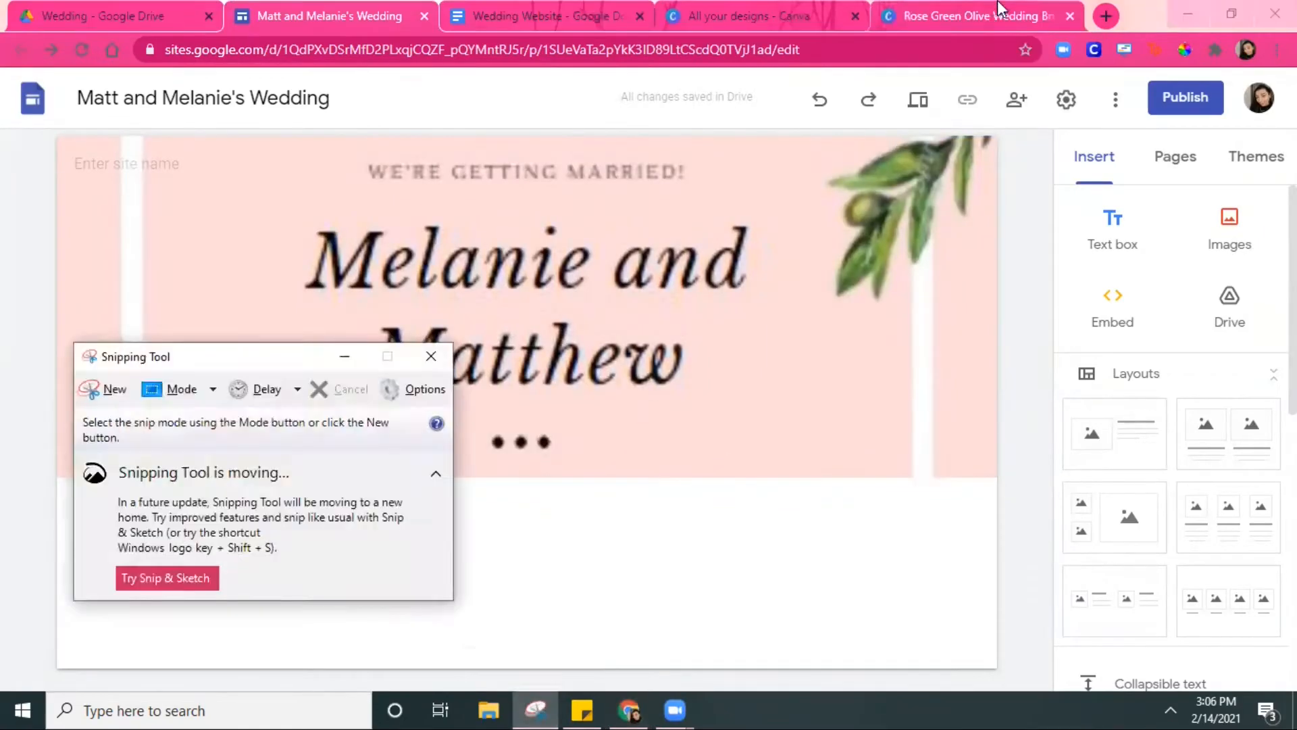
left_click(977, 17)
left_click(104, 389)
left_click_drag(489, 308, 860, 431)
key("ctrl+s")
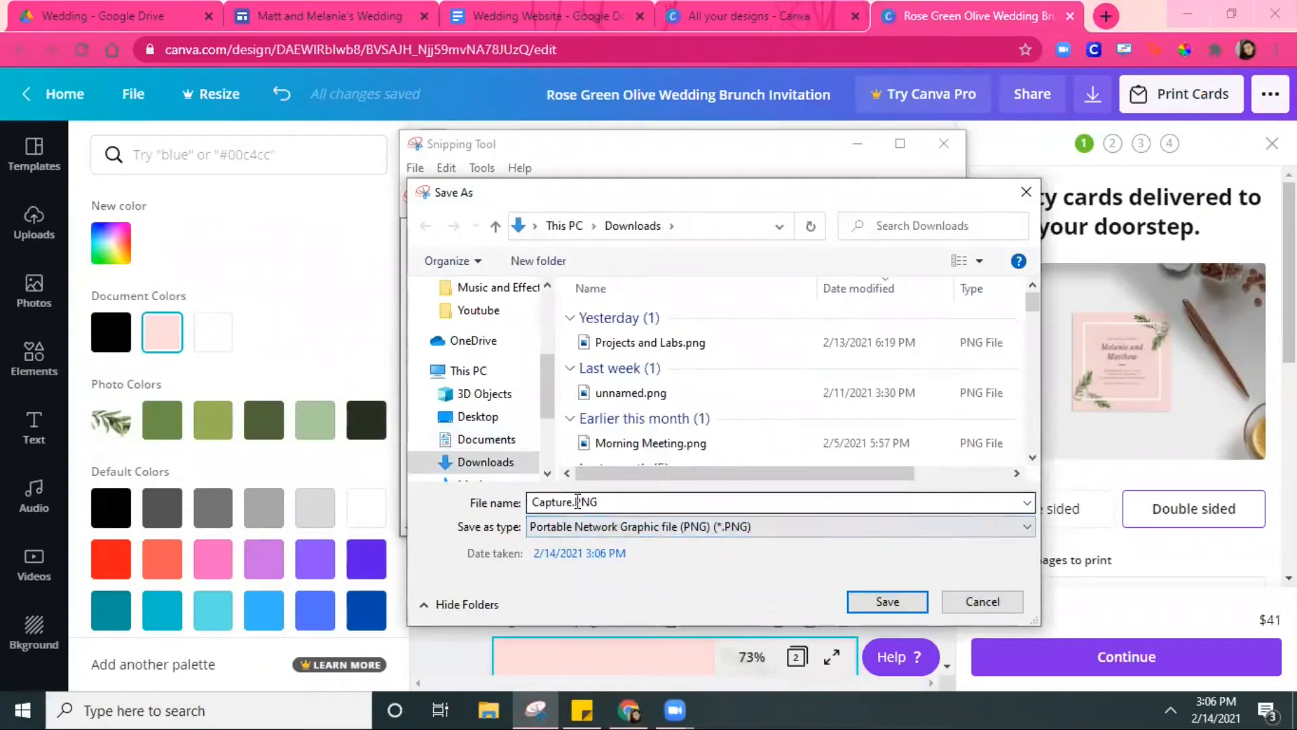
type("Wedding website header")
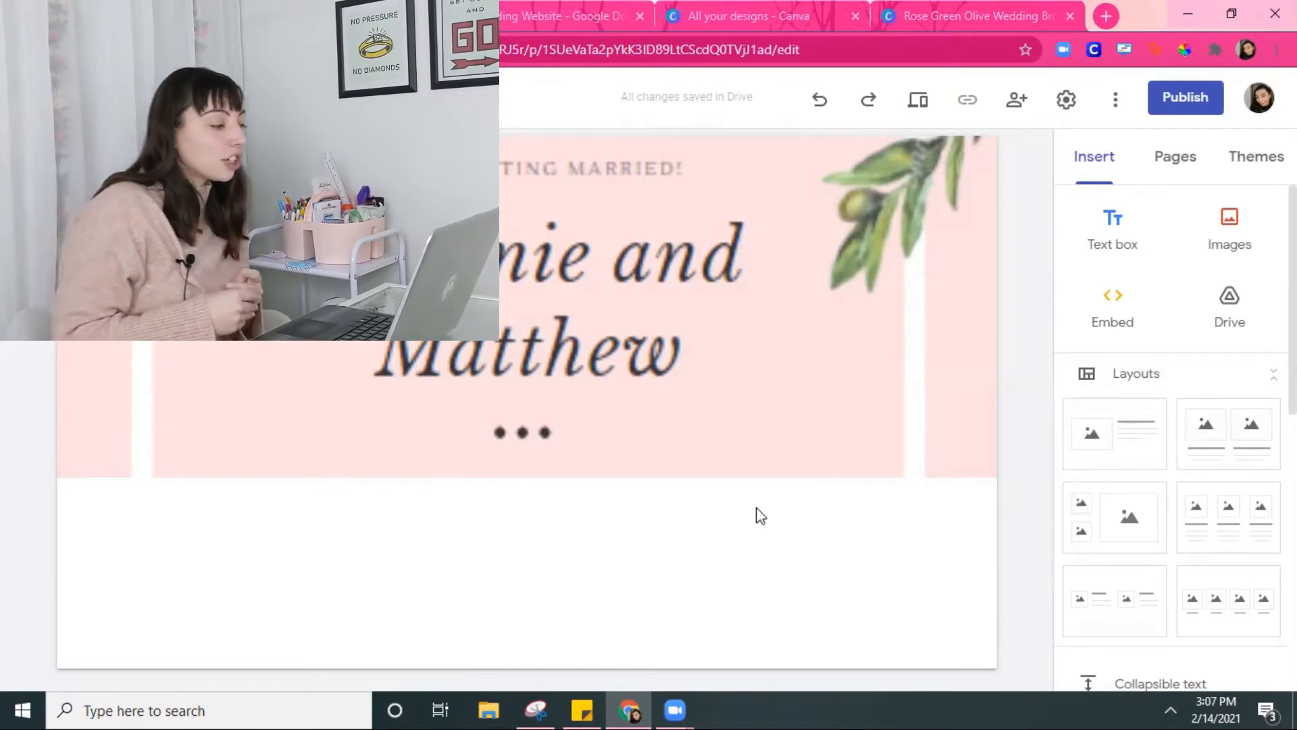
- Add an image-and-text section holding the Christmas-tree kiss photo from Drive's Wedding > Photos folder
left_click(1118, 440)
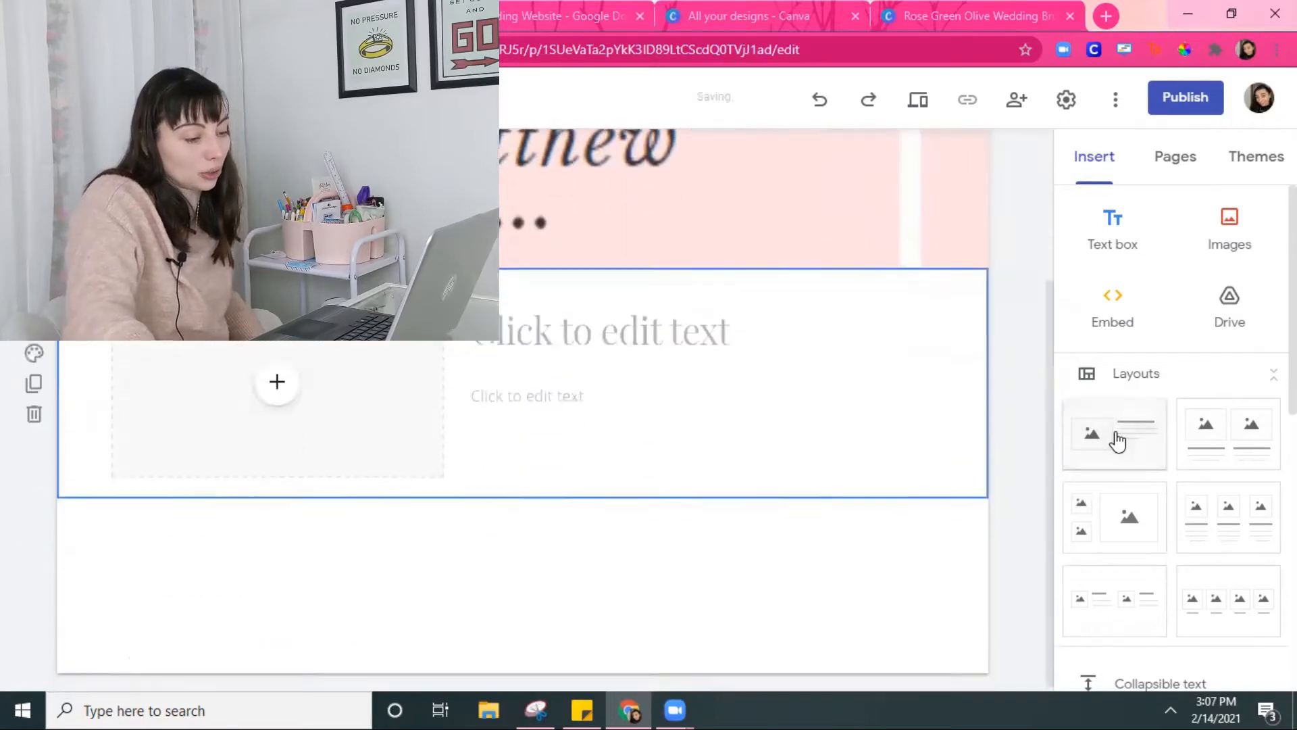
left_click(540, 341)
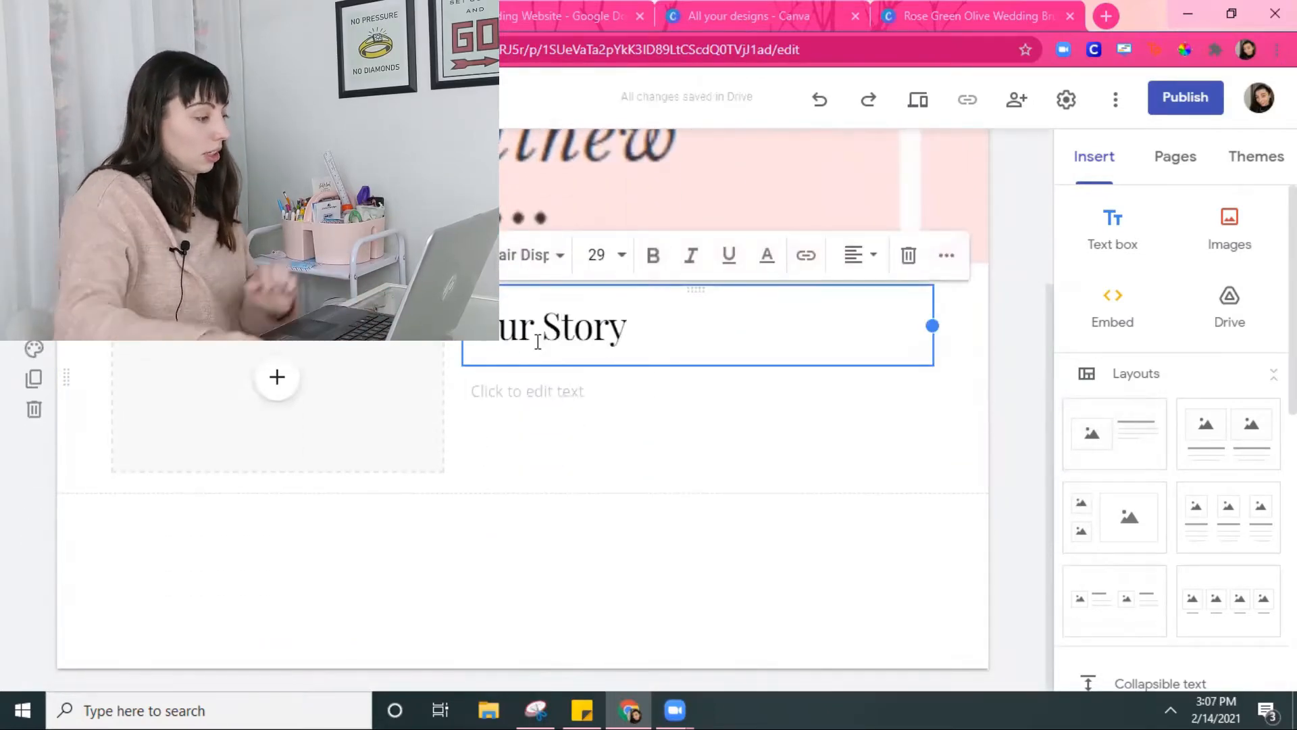
left_click(365, 393)
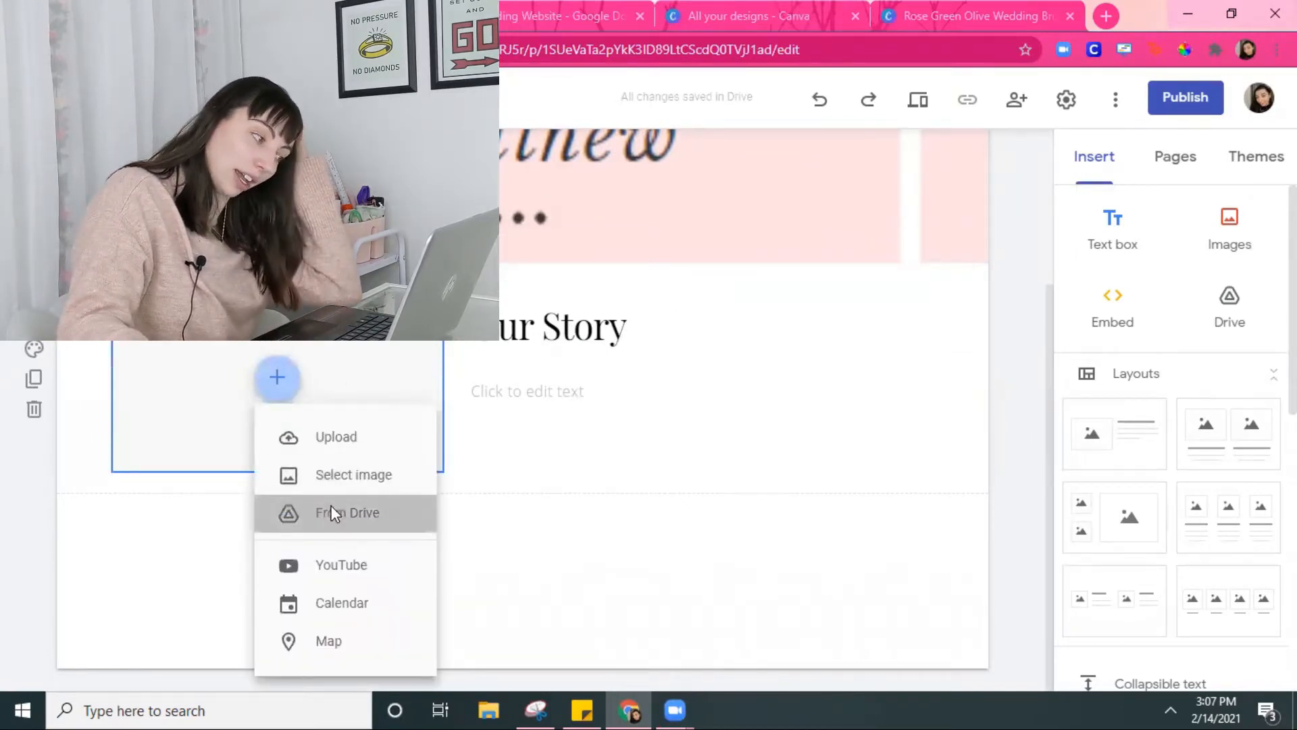
left_click(330, 514)
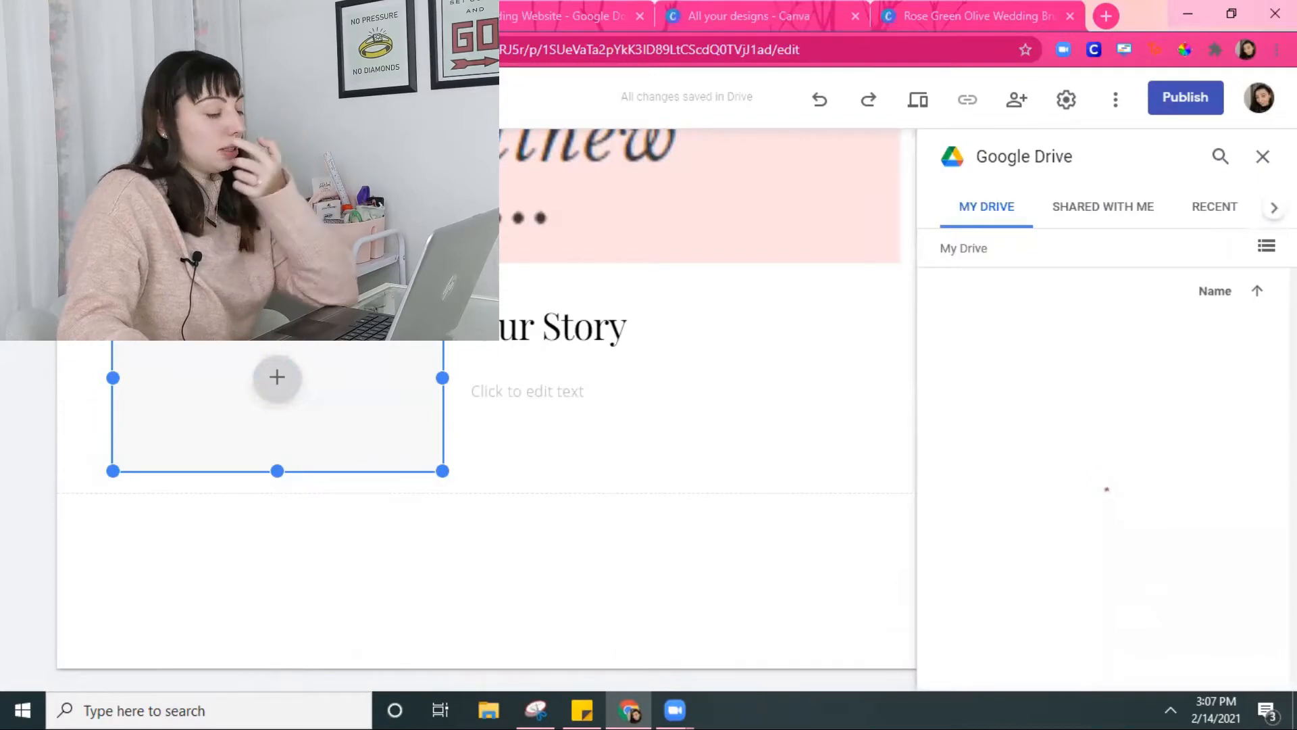
scroll(1216, 432, "down", 5)
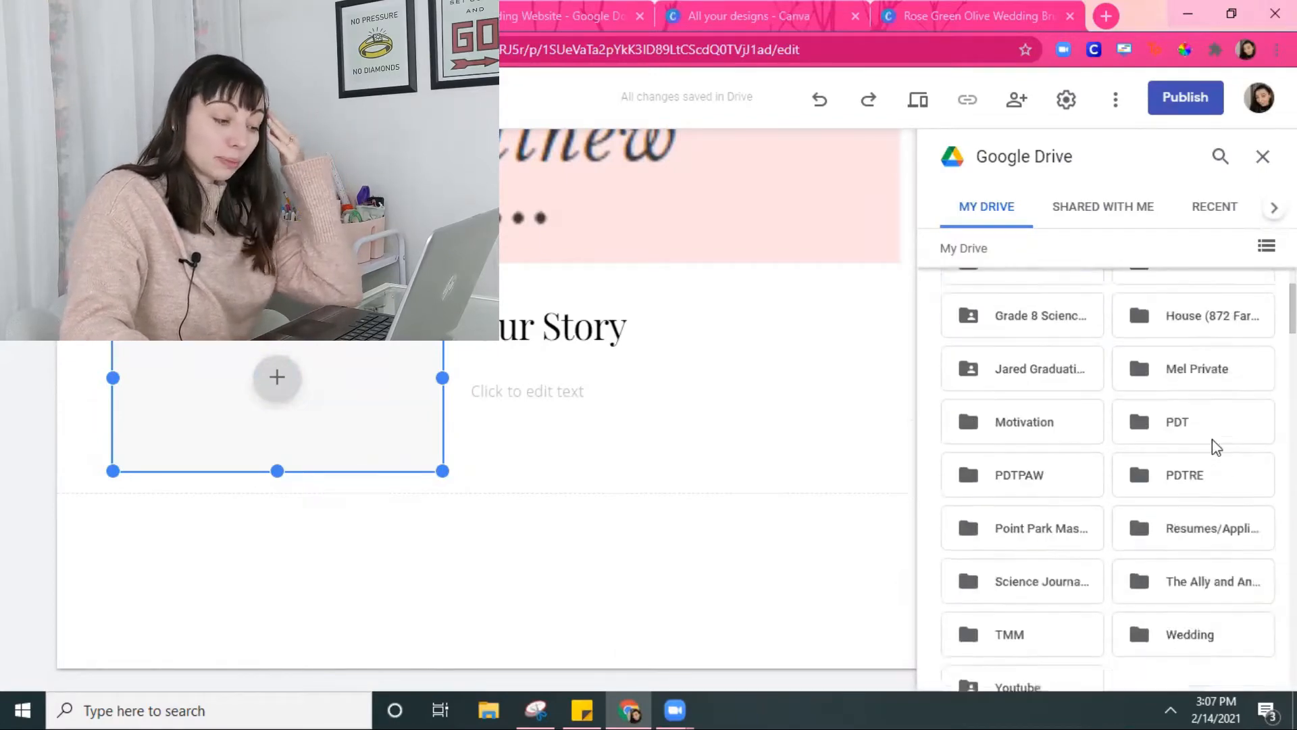
double_click(1217, 380)
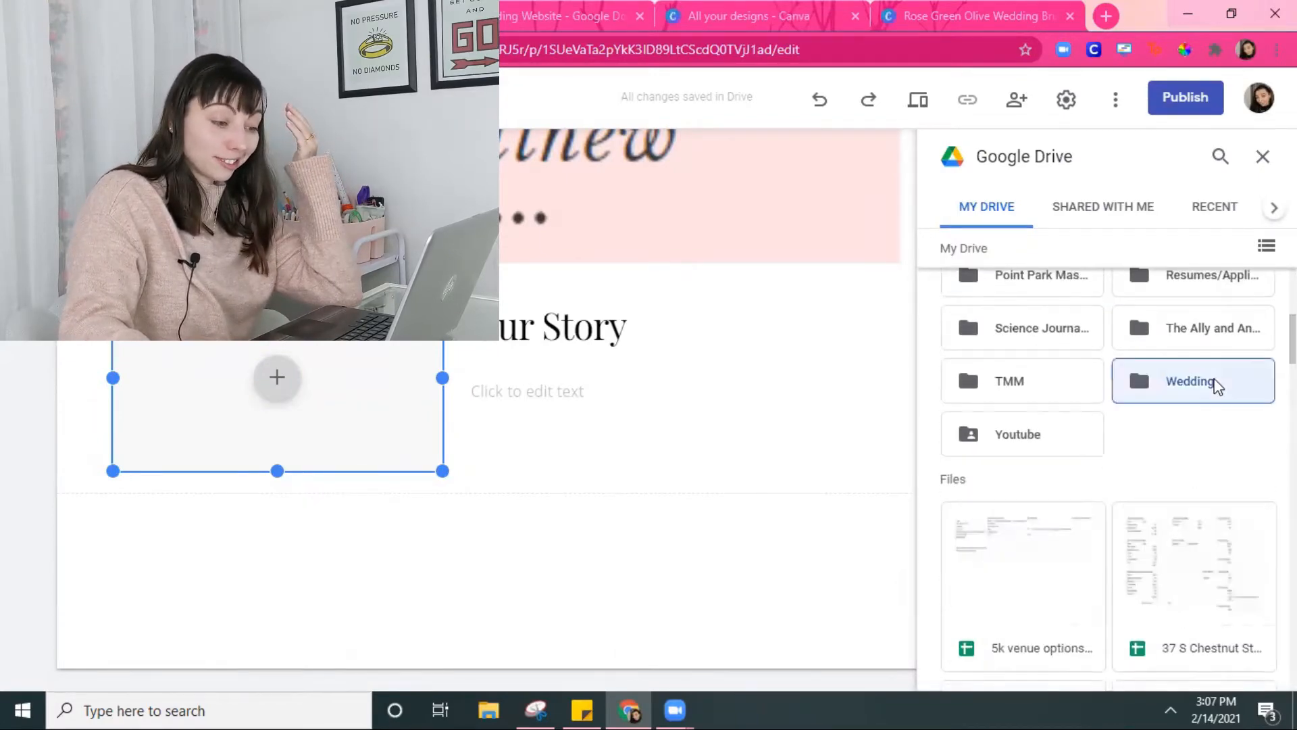
double_click(1010, 340)
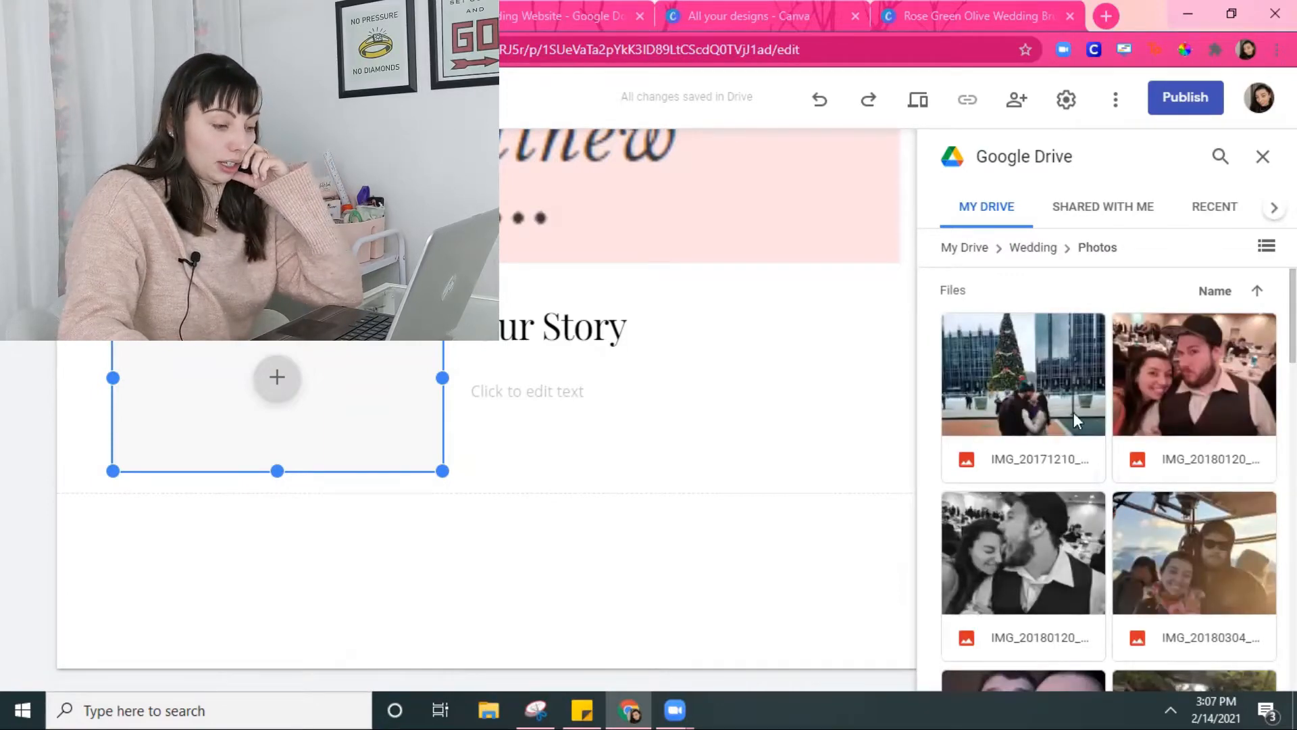
left_click(1055, 413)
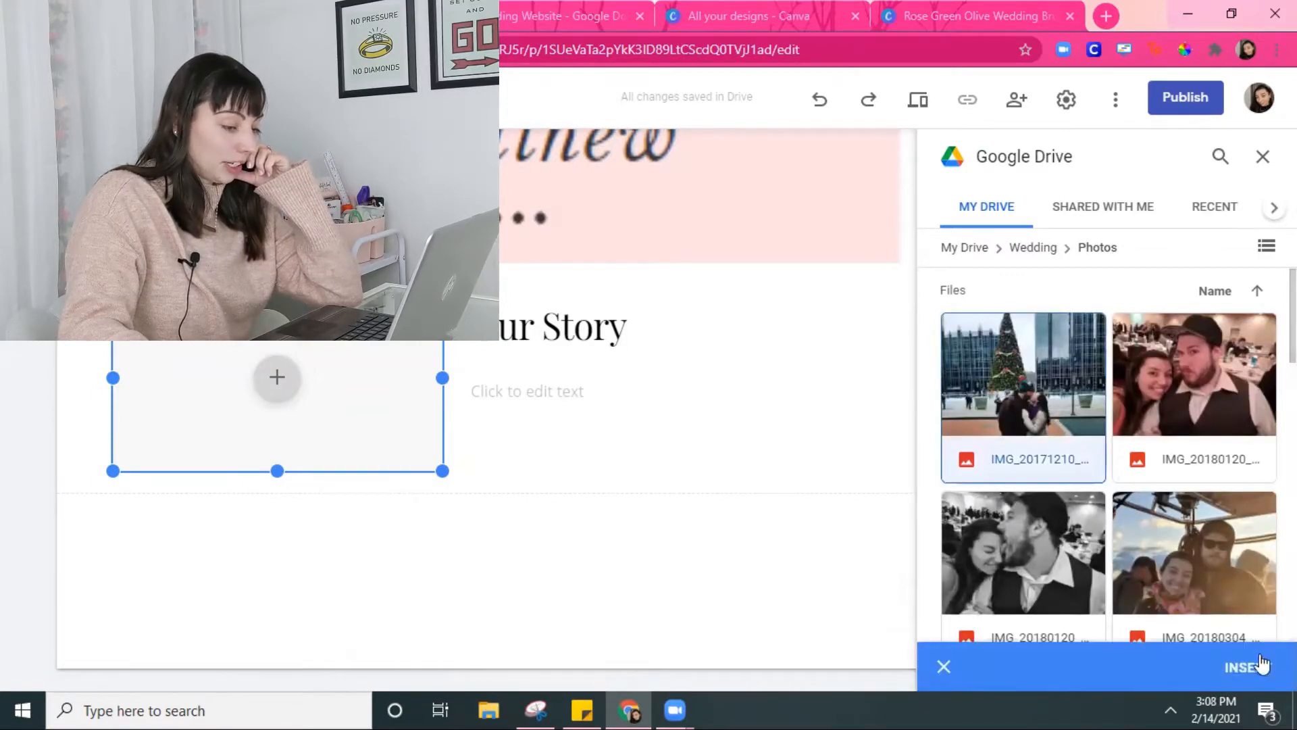
left_click(1250, 667)
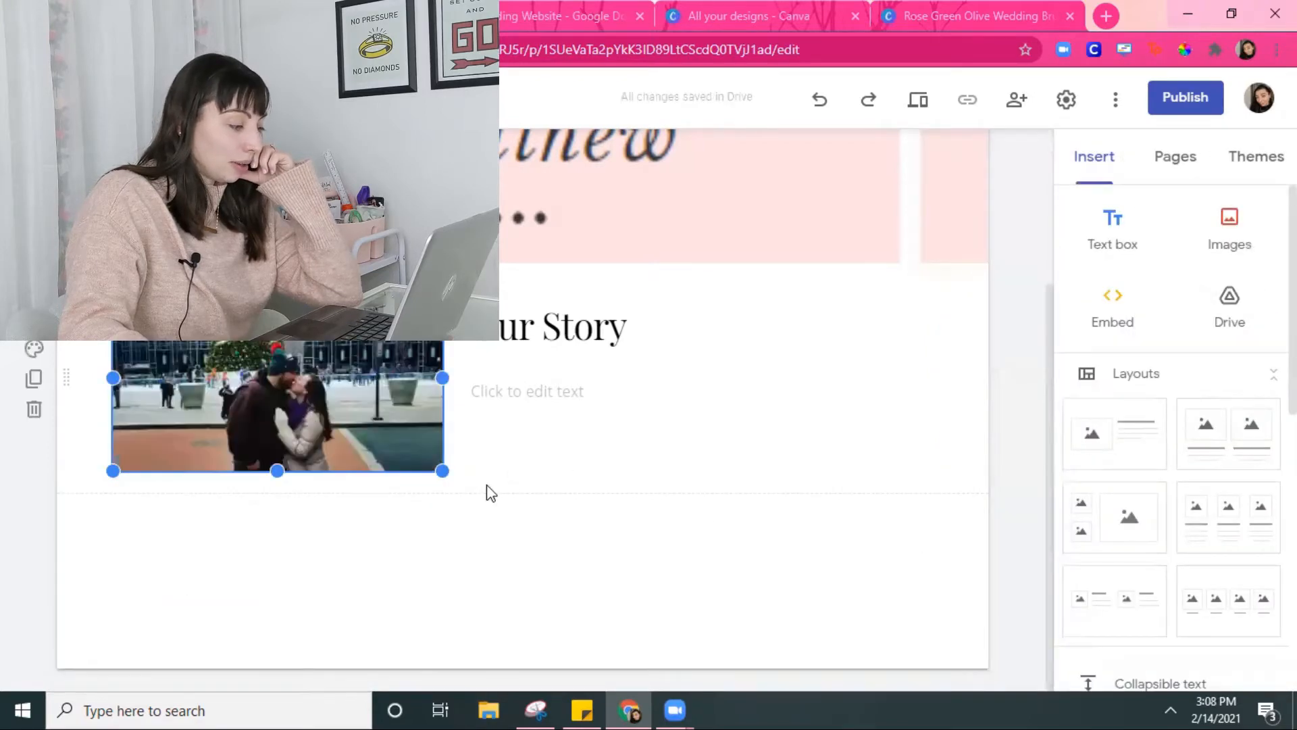
- Paste the Docs paragraph about growing up as neighbours into the text box beside the photo
left_click(488, 395)
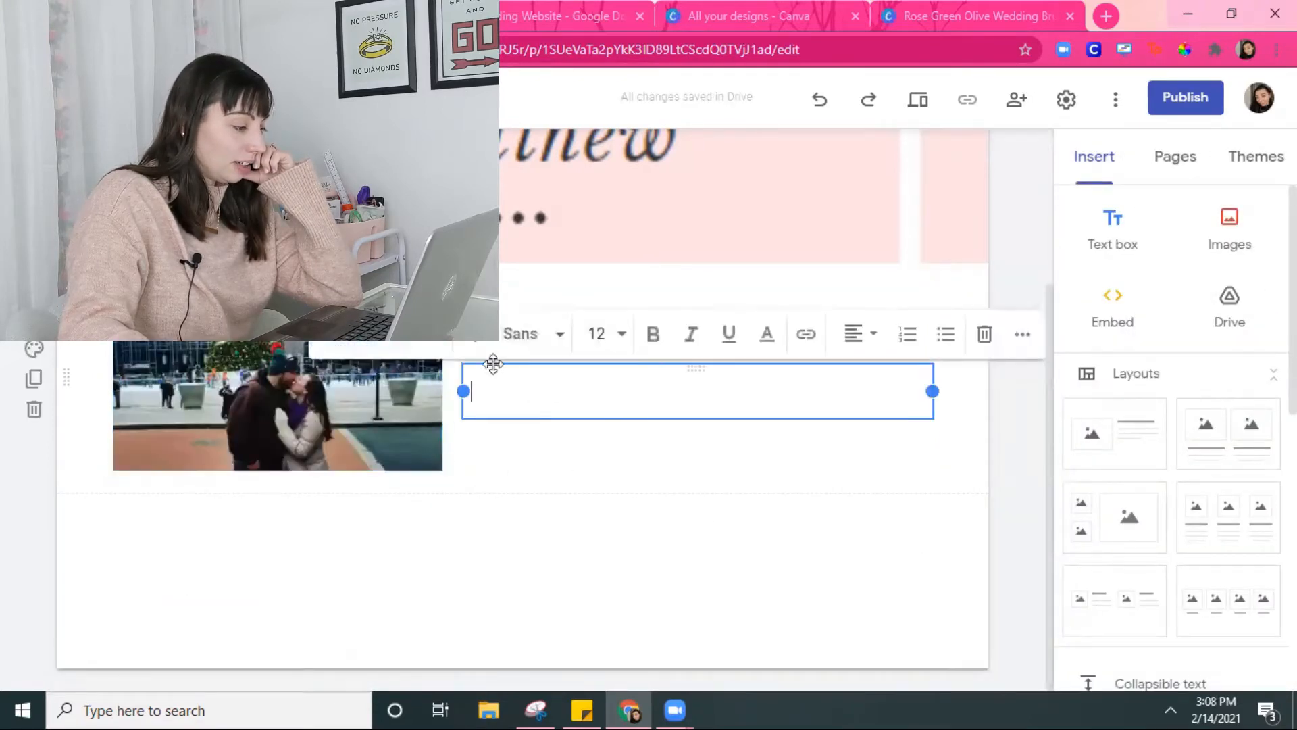
left_click(527, 9)
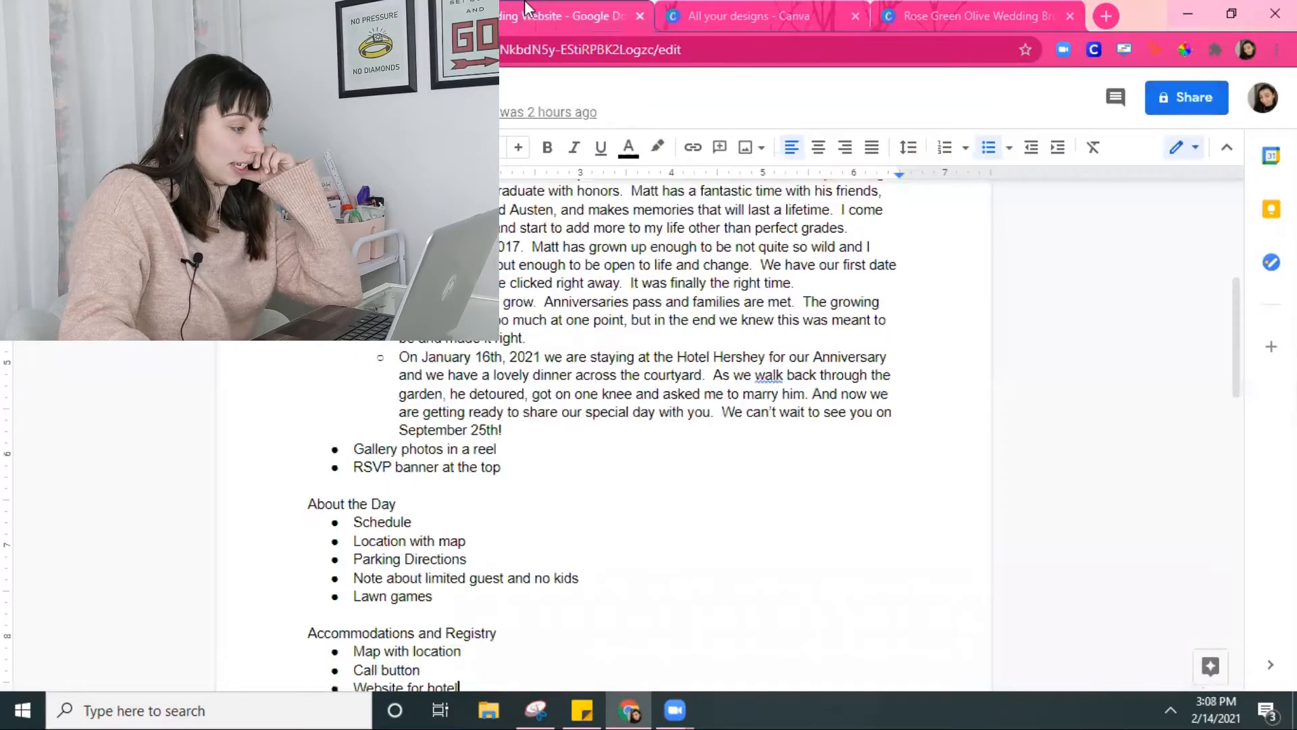
scroll(488, 400, "up", 4)
left_click_drag(551, 299, 405, 255)
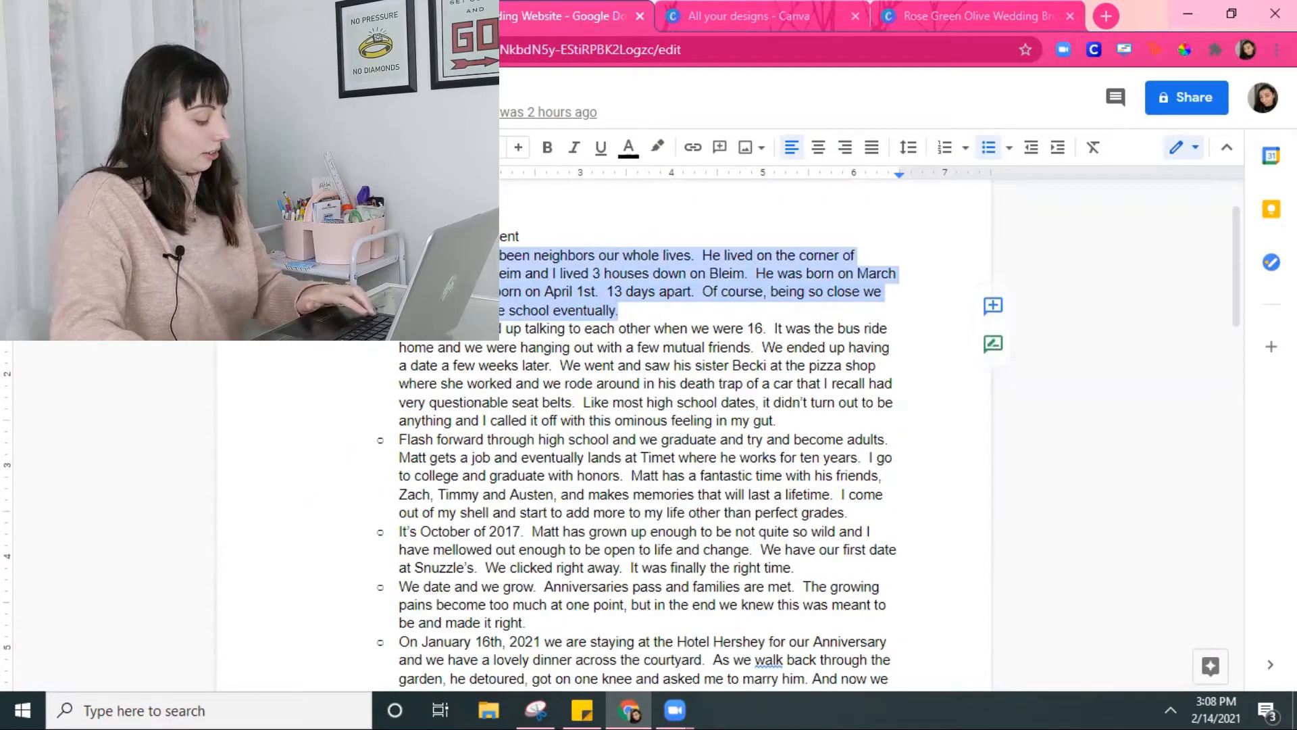
left_click(365, 14)
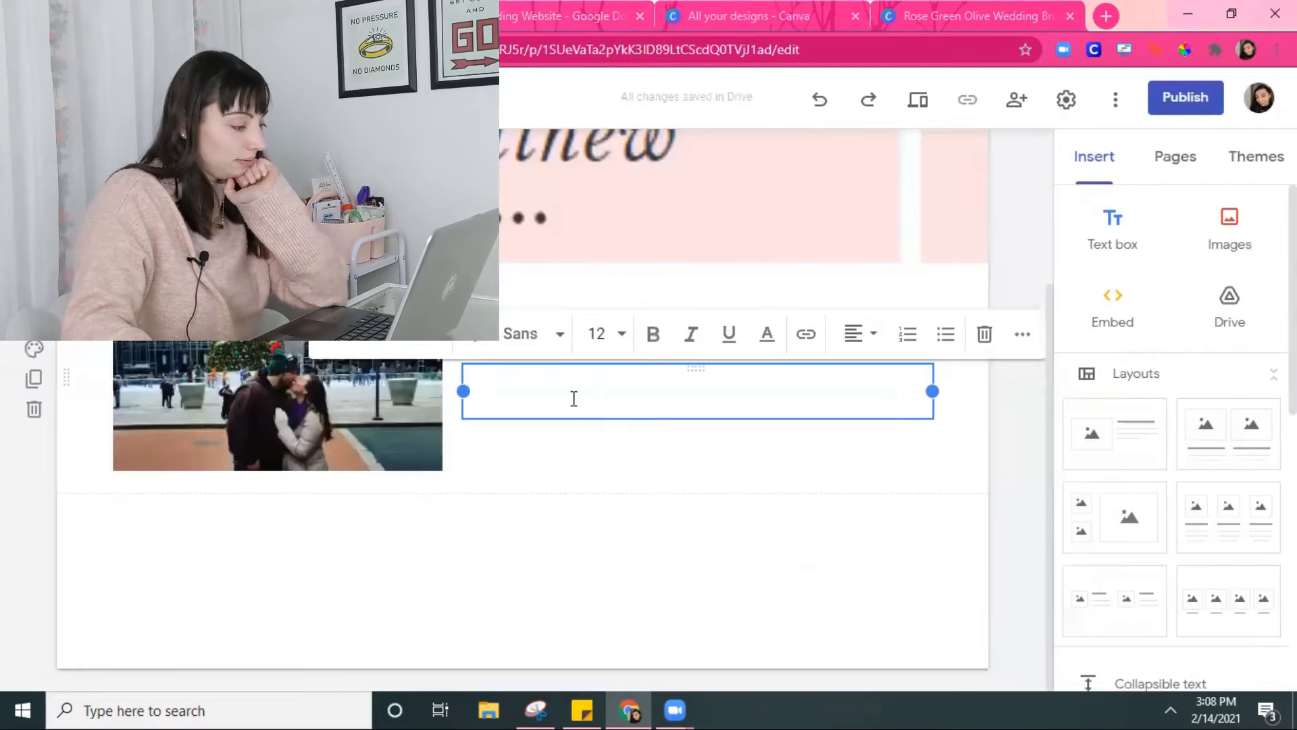
type("Matt and I have been neighbors our whole lives.  He lived on the corner of Charlotte and Bleim and I lived 3 houses down on Bleim.  He was born on March 19th and I was born on April 1st.  13 days apart.  Of course, being so close we went to the same school eventually.")
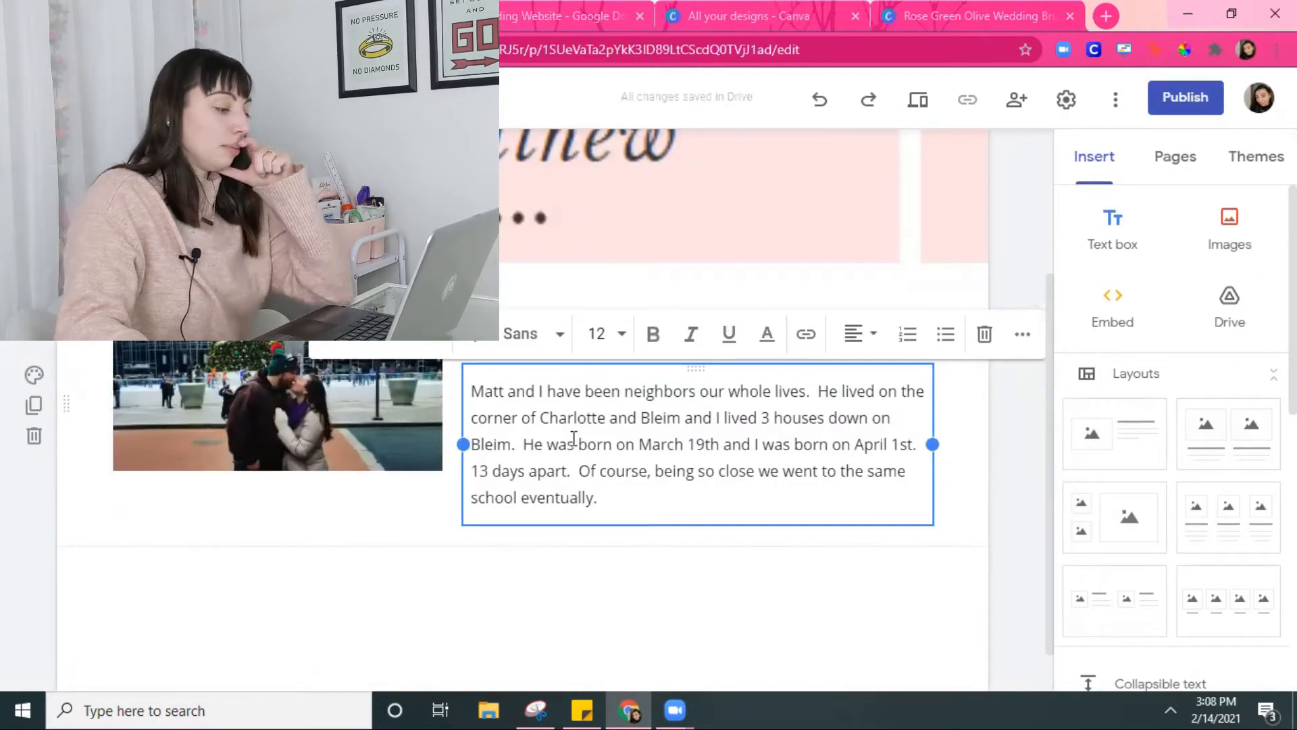
scroll(620, 578, "down", 1)
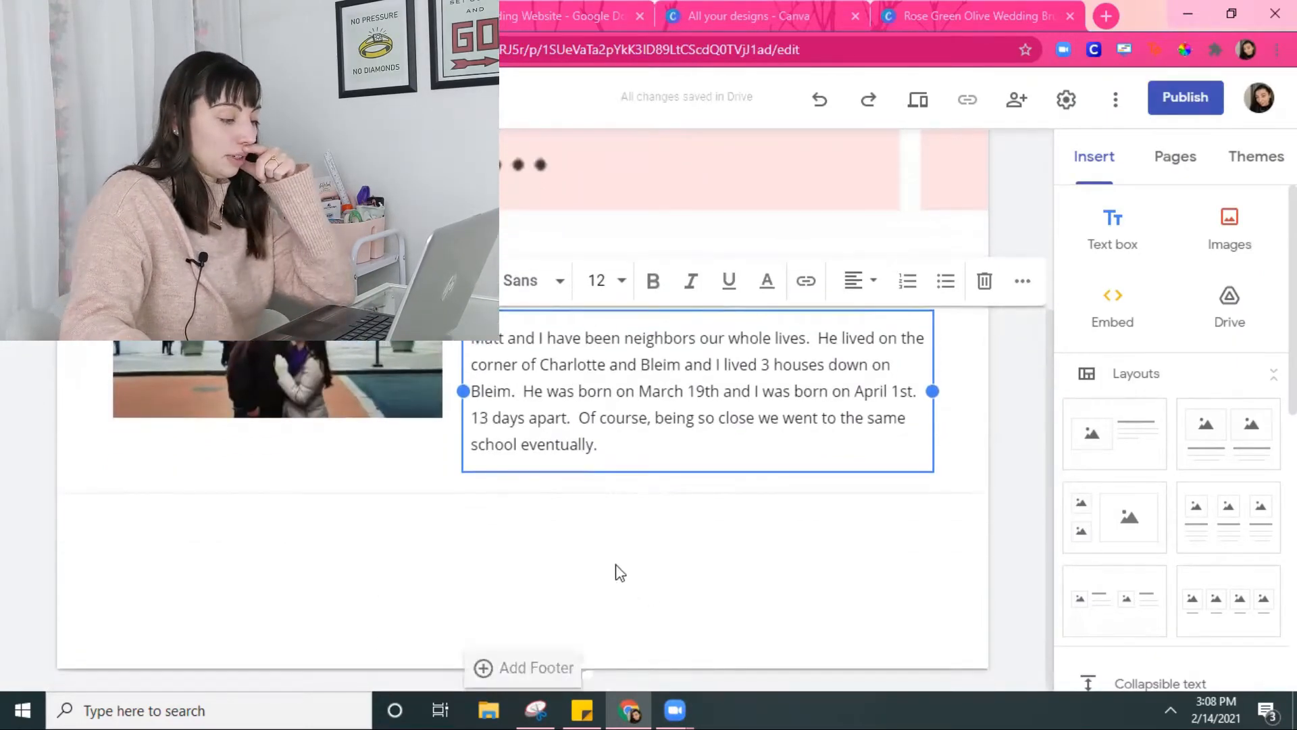
- Add another image-and-text section and move its image placeholder to the right column
left_click(1142, 437)
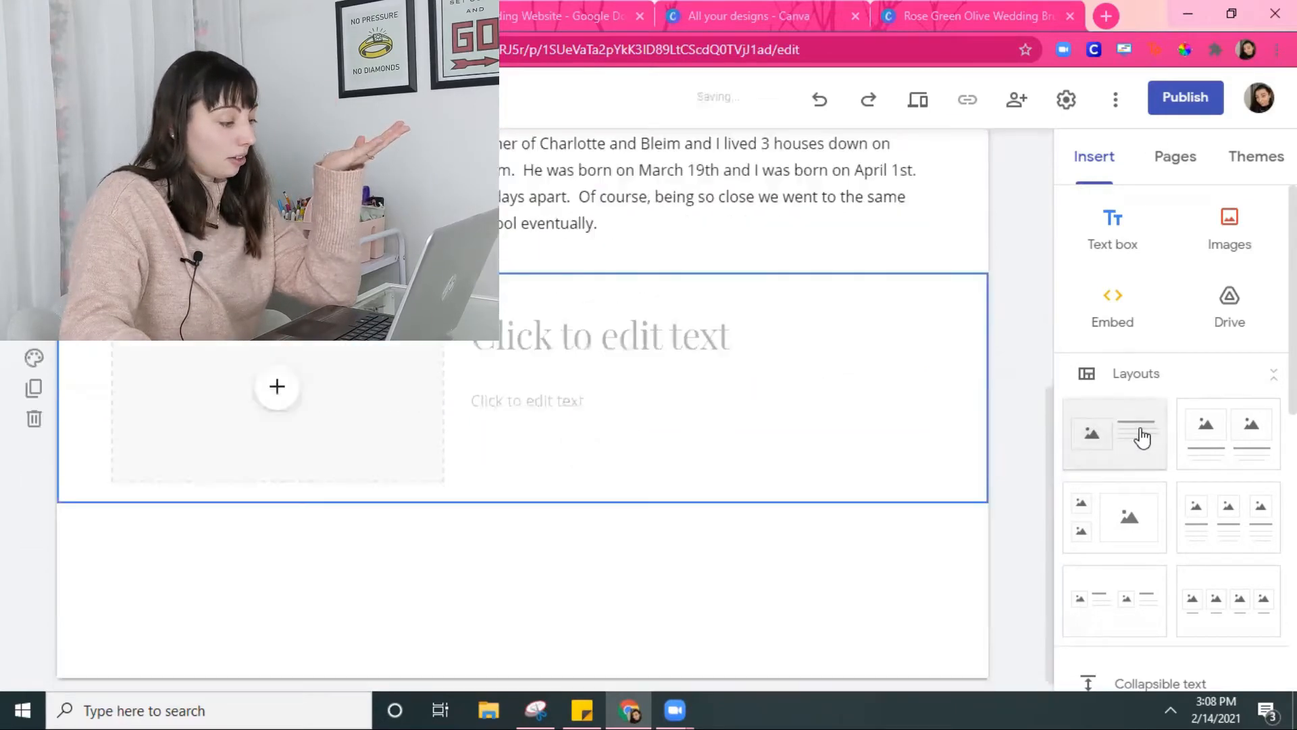
left_click(277, 379)
left_click(278, 392)
left_click_drag(278, 392, 872, 316)
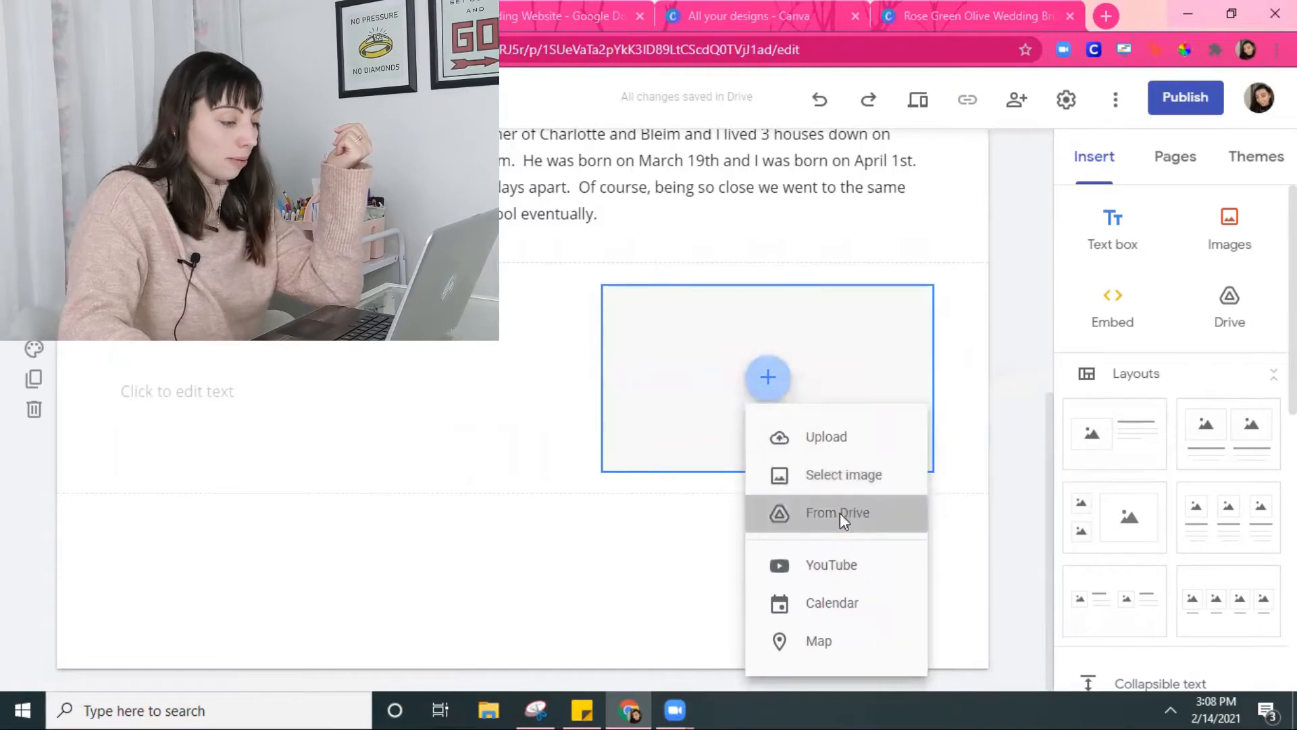
- Browse Drive's Wedding > Photos folder for the new section's image
left_click(841, 512)
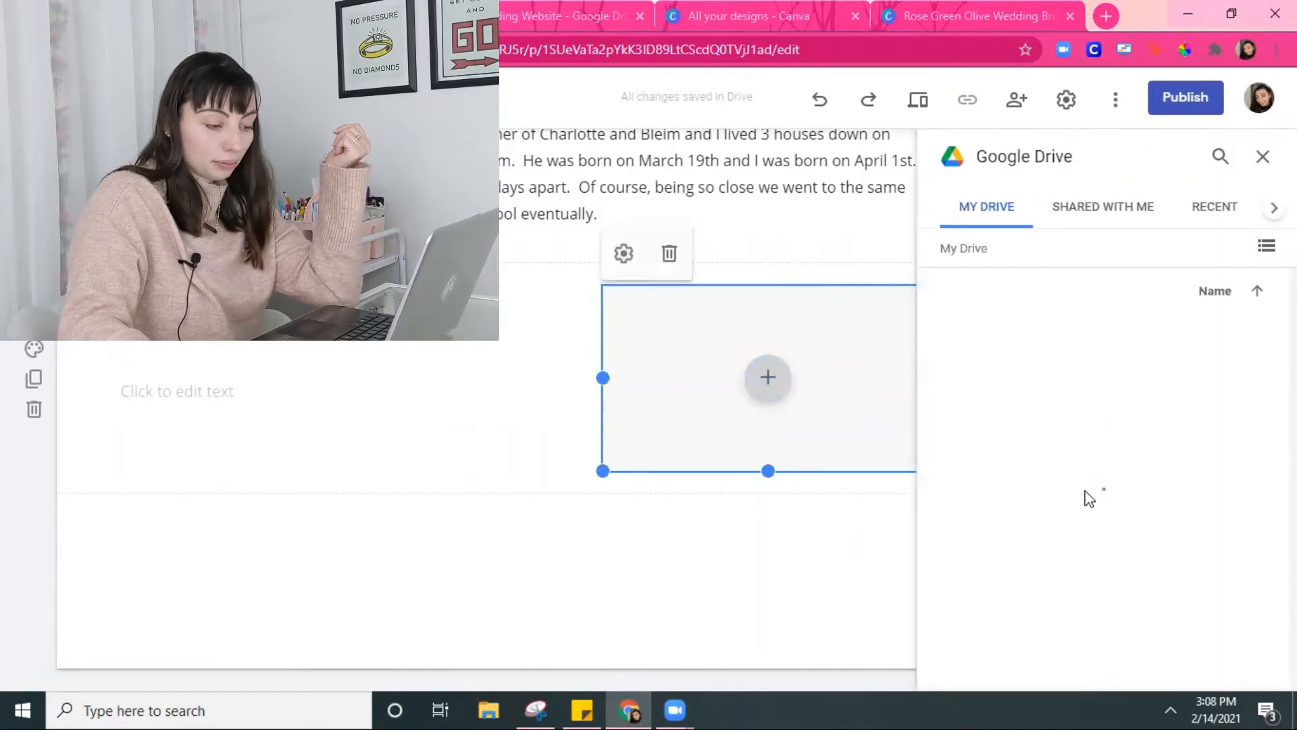
scroll(1089, 498, "down", 5)
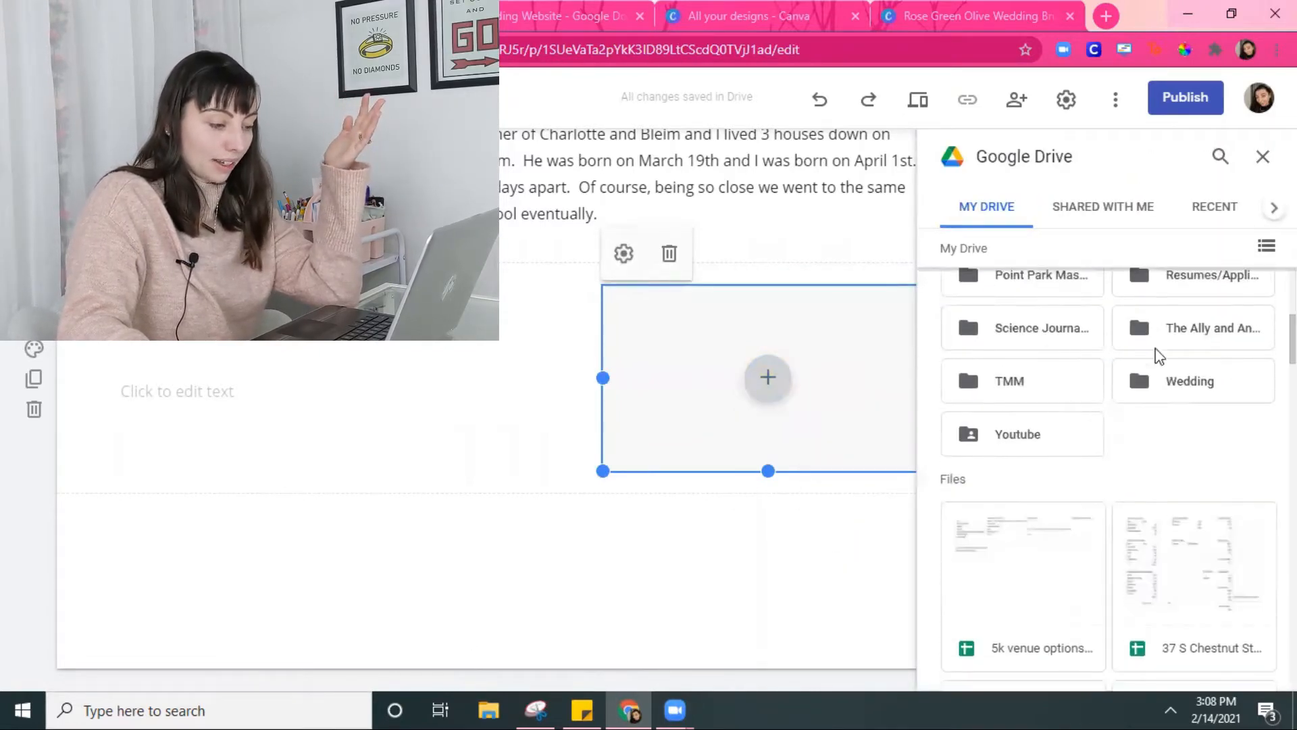
double_click(1212, 383)
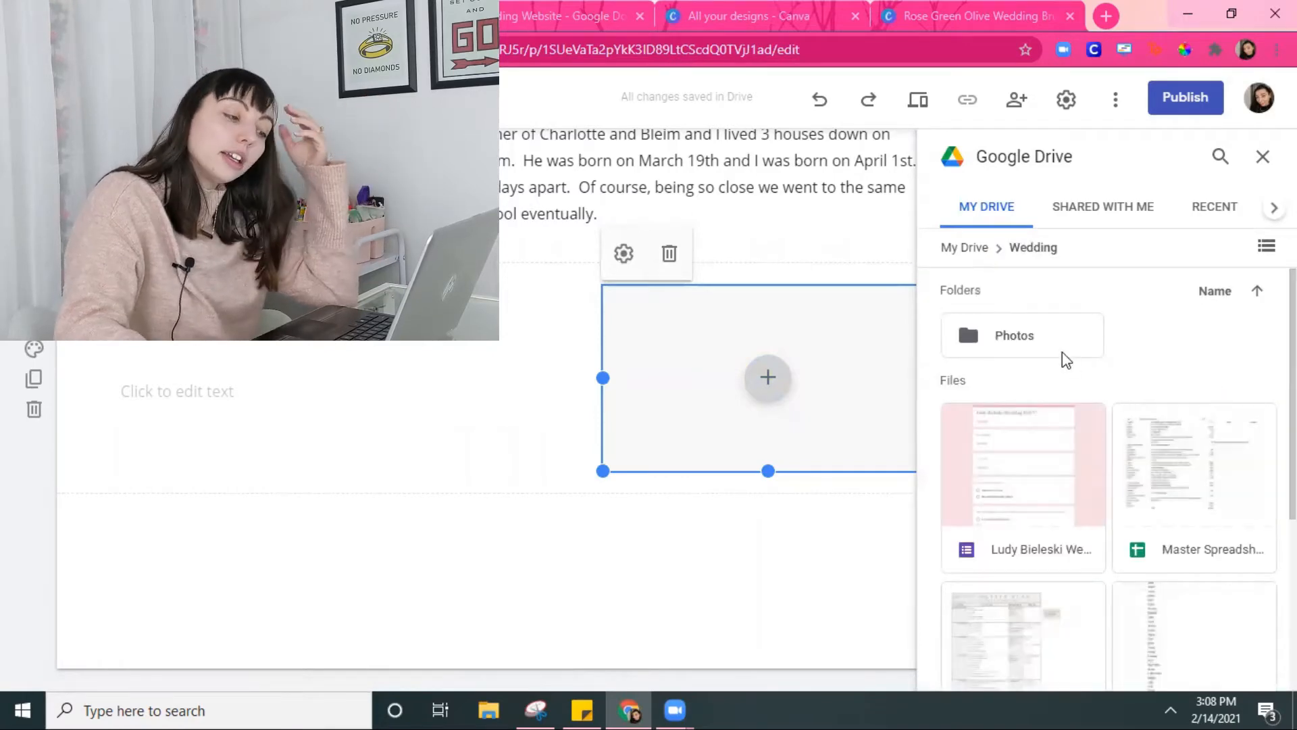
double_click(1060, 346)
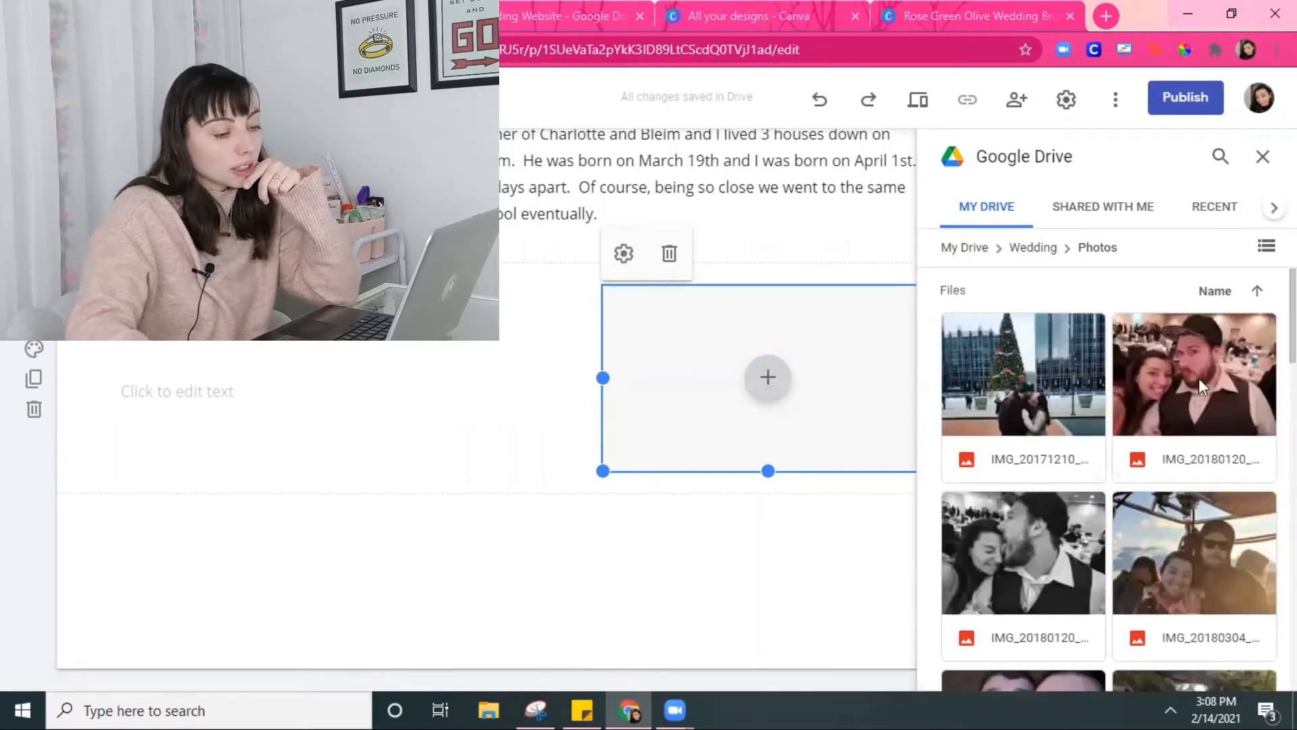
scroll(1184, 433, "down", 5)
- Insert the grass photo, make it taller, and remove the section's heading line
double_click(1173, 449)
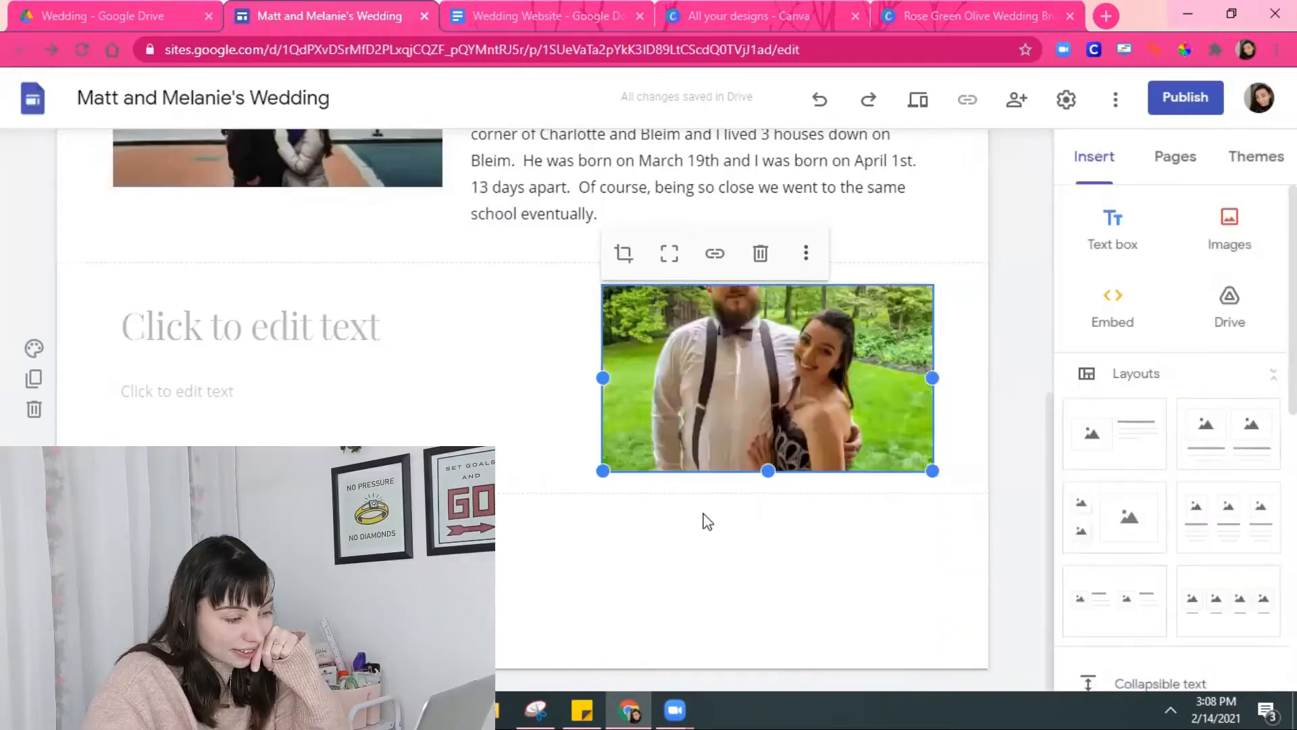
left_click_drag(766, 471, 781, 576)
left_click(291, 330)
left_click(356, 362)
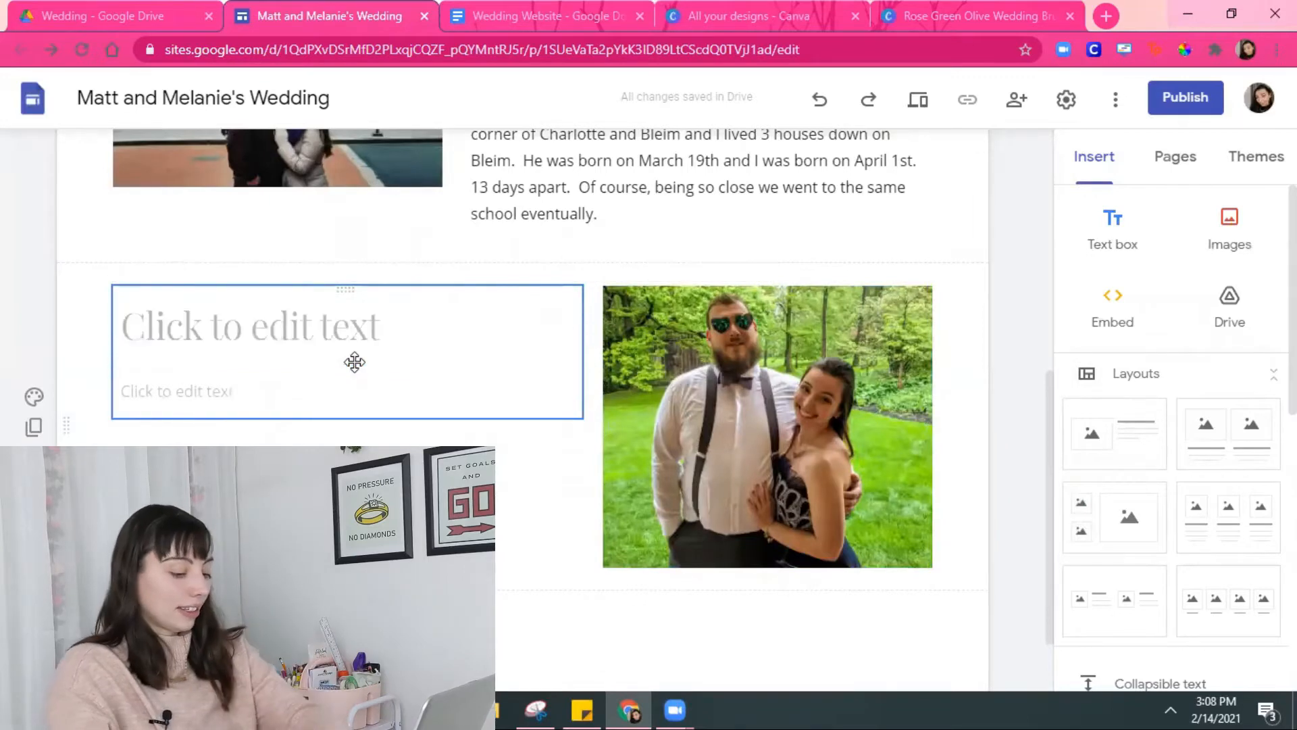
left_click(298, 324)
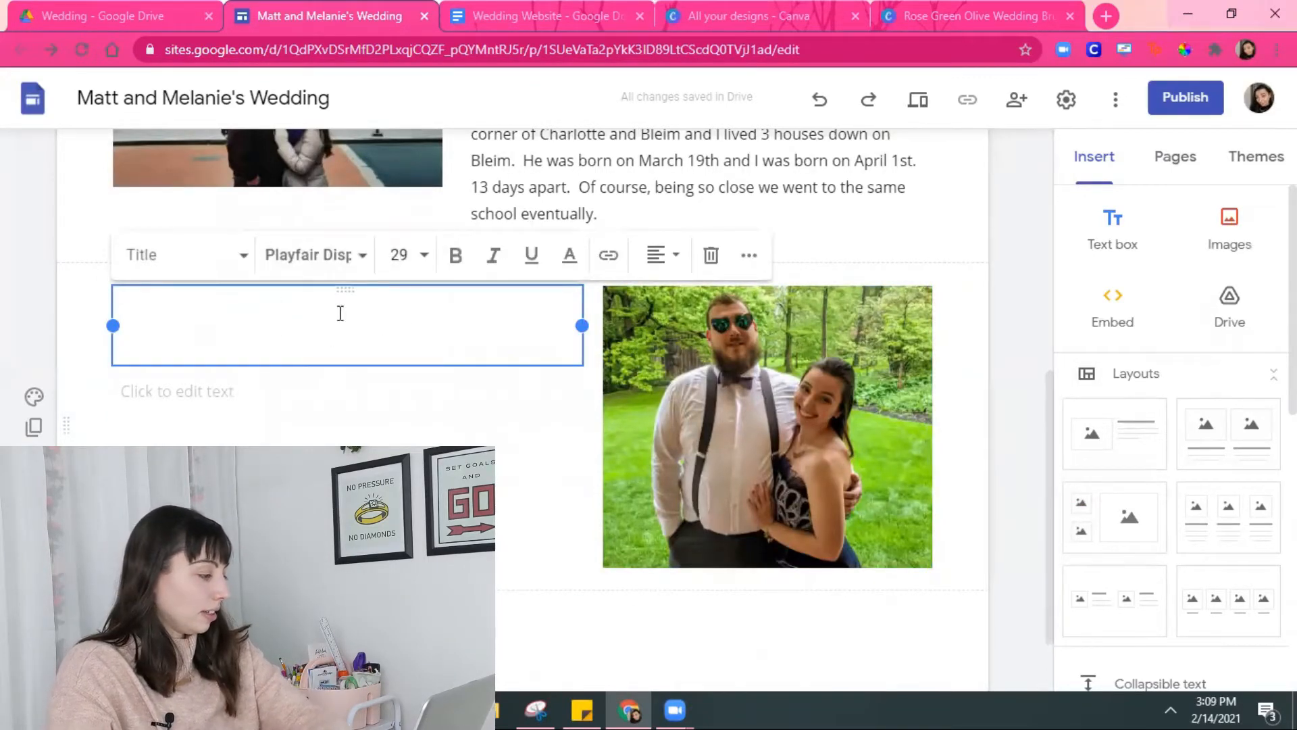
left_click(710, 255)
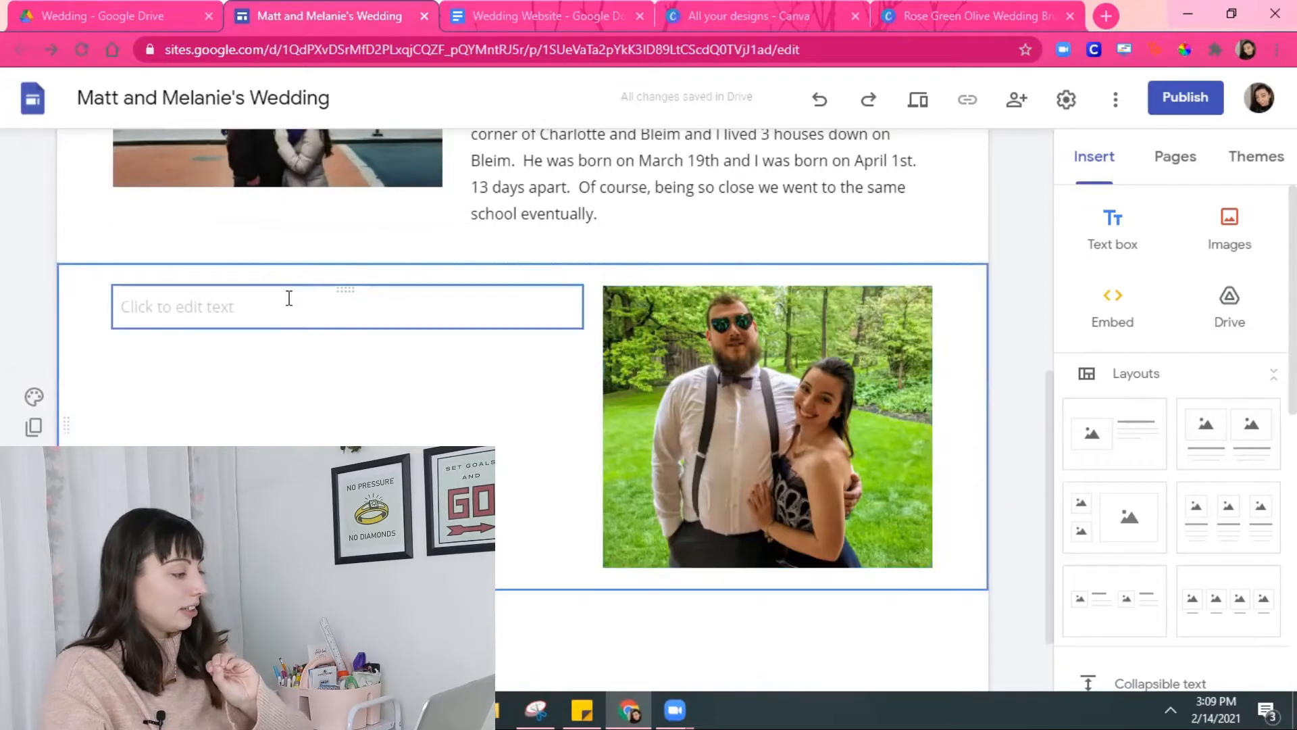
- Paste the second story paragraph about the bus-ride first date from Docs beside the photo
left_click(269, 309)
left_click(554, 12)
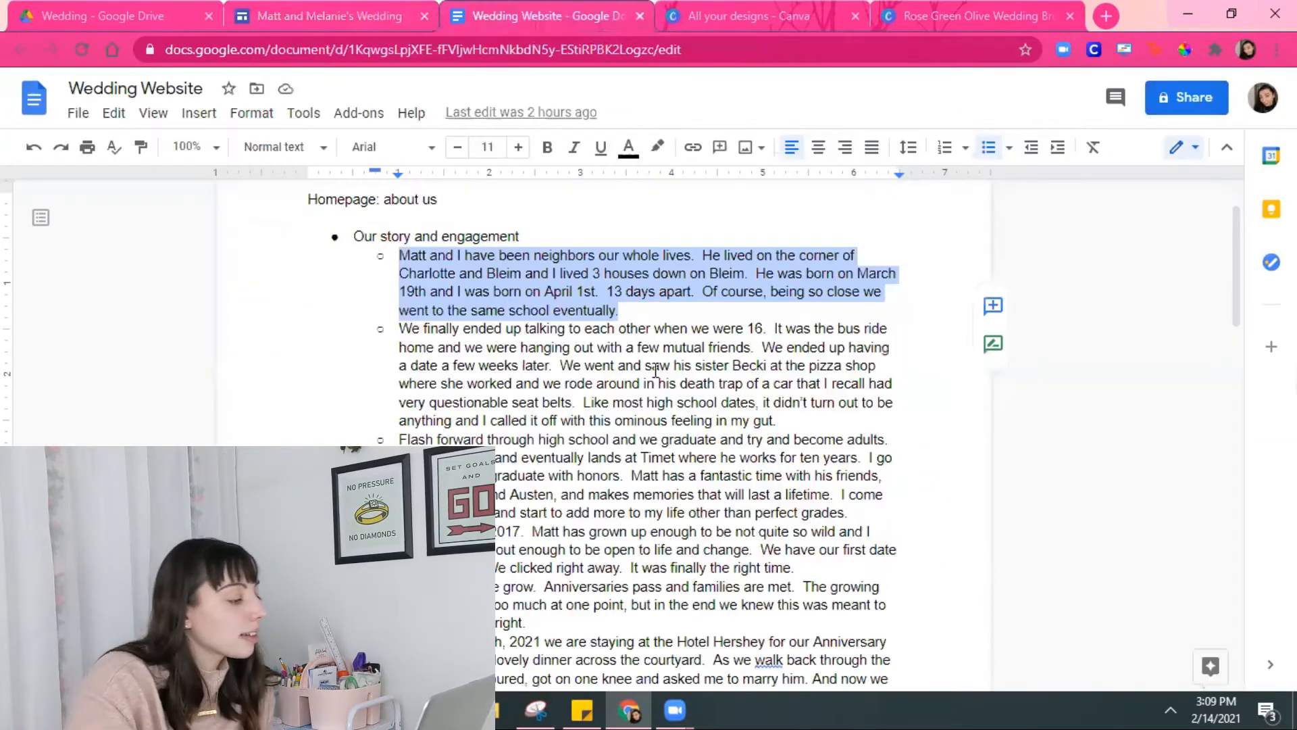
left_click_drag(779, 413, 389, 331)
key("ctrl+c")
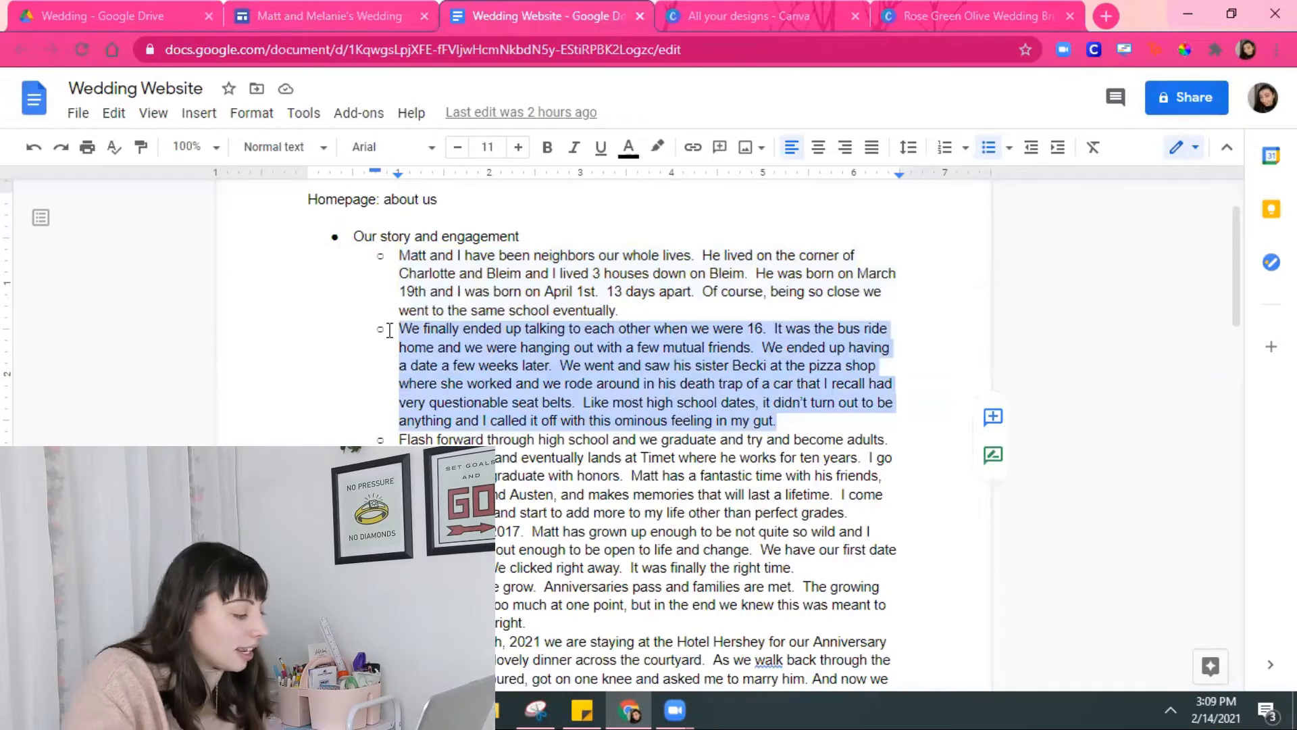
left_click(349, 8)
key("ctrl+v")
scroll(397, 532, "down", 5)
- Add an image-and-text section with the forest selfie from Drive's Wedding > Photos folder, removing its empty heading
left_click(278, 378)
left_click(325, 525)
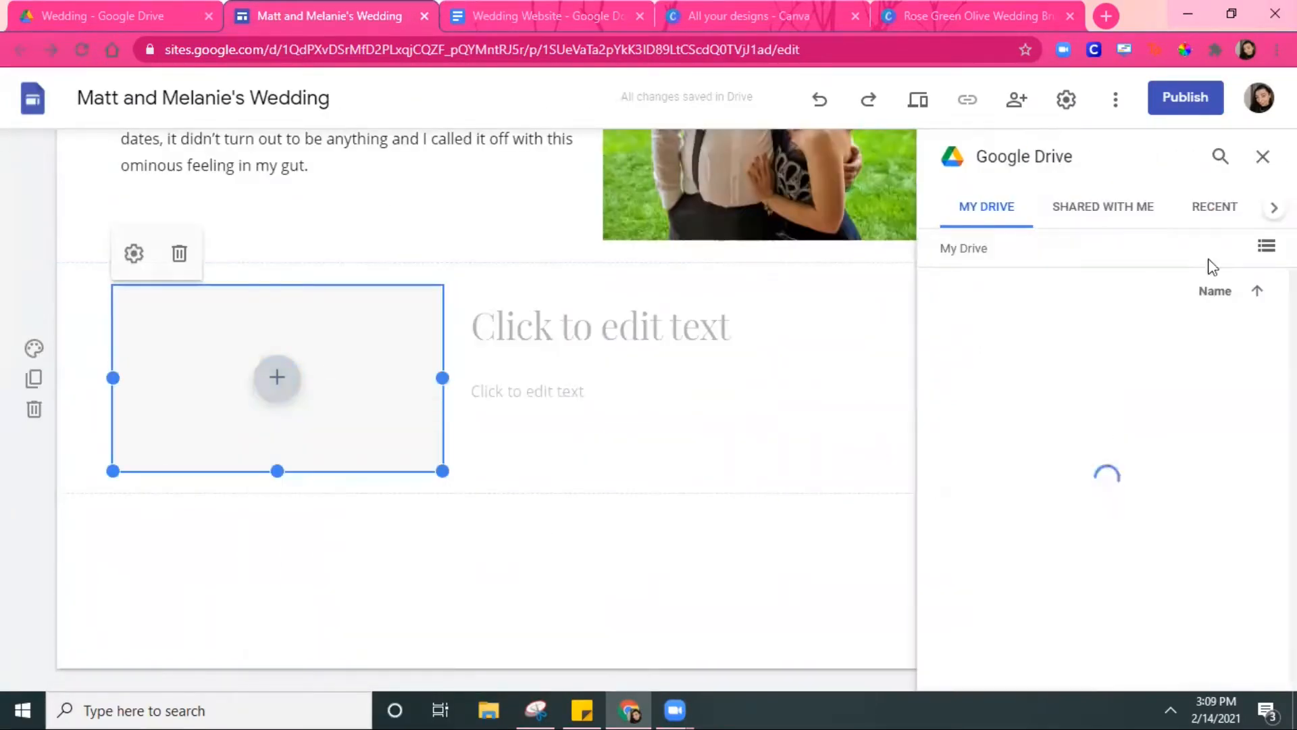
scroll(1213, 379, "down", 5)
double_click(1216, 389)
double_click(1054, 331)
scroll(1097, 458, "down", 10)
left_click(1208, 433)
left_click(1248, 666)
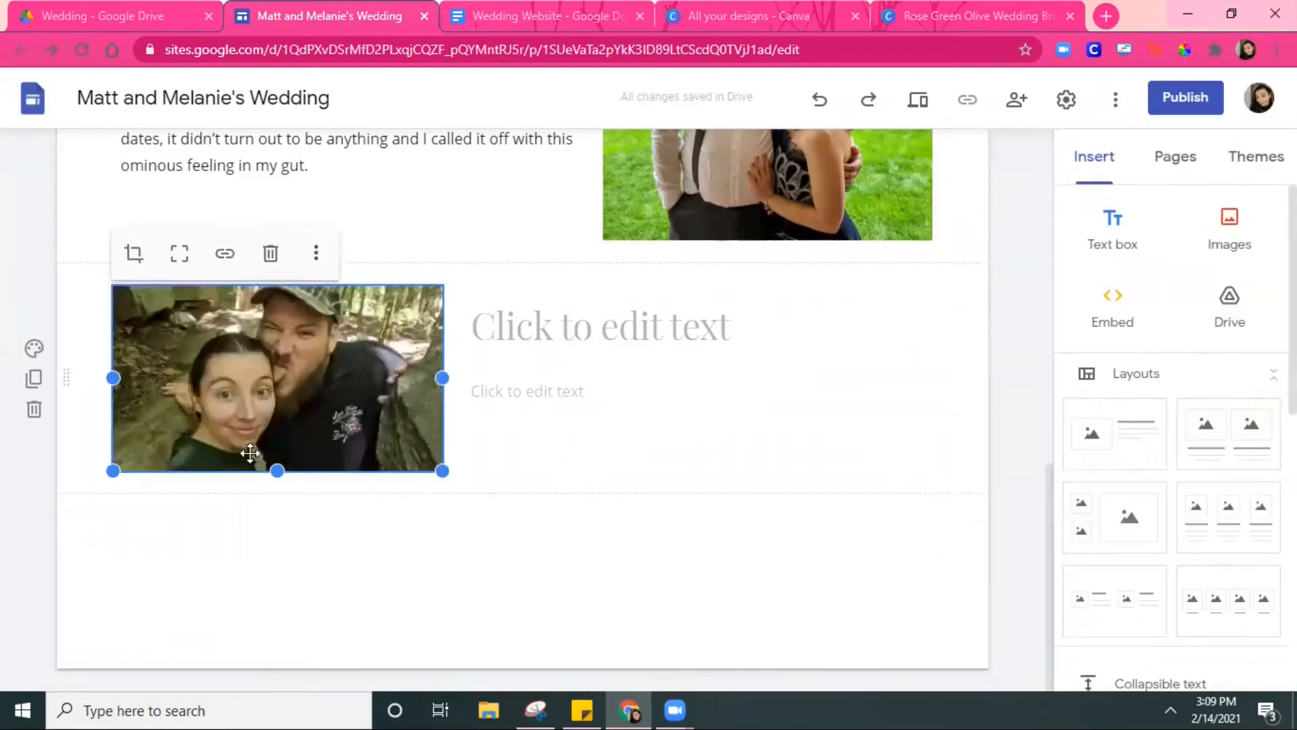
left_click_drag(277, 471, 277, 533)
left_click(601, 327)
left_click(984, 254)
- Paste the story paragraph from the wedding website notes into the section's text box
left_click(548, 16)
left_click_drag(845, 418, 399, 345)
left_click(330, 16)
type("Flash forward through high school and we graduate and try and become adults.  Matt gets a job and eventually lands at Timet where he works for ten years.  I go to college and graduate with honors.  Matt has a fantastic time with his friends, Zach, Timmy and Austen, and makes memories that will last a lifetime.  I come out of my shell and start to add more to my life other than perfect grades.")
scroll(599, 433, "down", 2)
- Add another image-and-text section with the next two story paragraphs, bullets removed, and the snowman photo
left_click(1146, 437)
left_click(548, 16)
left_click_drag(527, 528, 399, 443)
left_click(330, 16)
type("It’s October of 2017.  Matt has grown up enough to be not quite so wild and I have mellowed out enough to be open to life and change.  We have our first date at Snuzzle’s.  We clicked right away.  It was finally the right time. We date and we grow.  Anniversaries pass and families are met.  The growing pains become too much at one point, but in the end we knew this was meant to be and made it right.")
left_click(184, 498)
key("BackSpace")
left_click(184, 389)
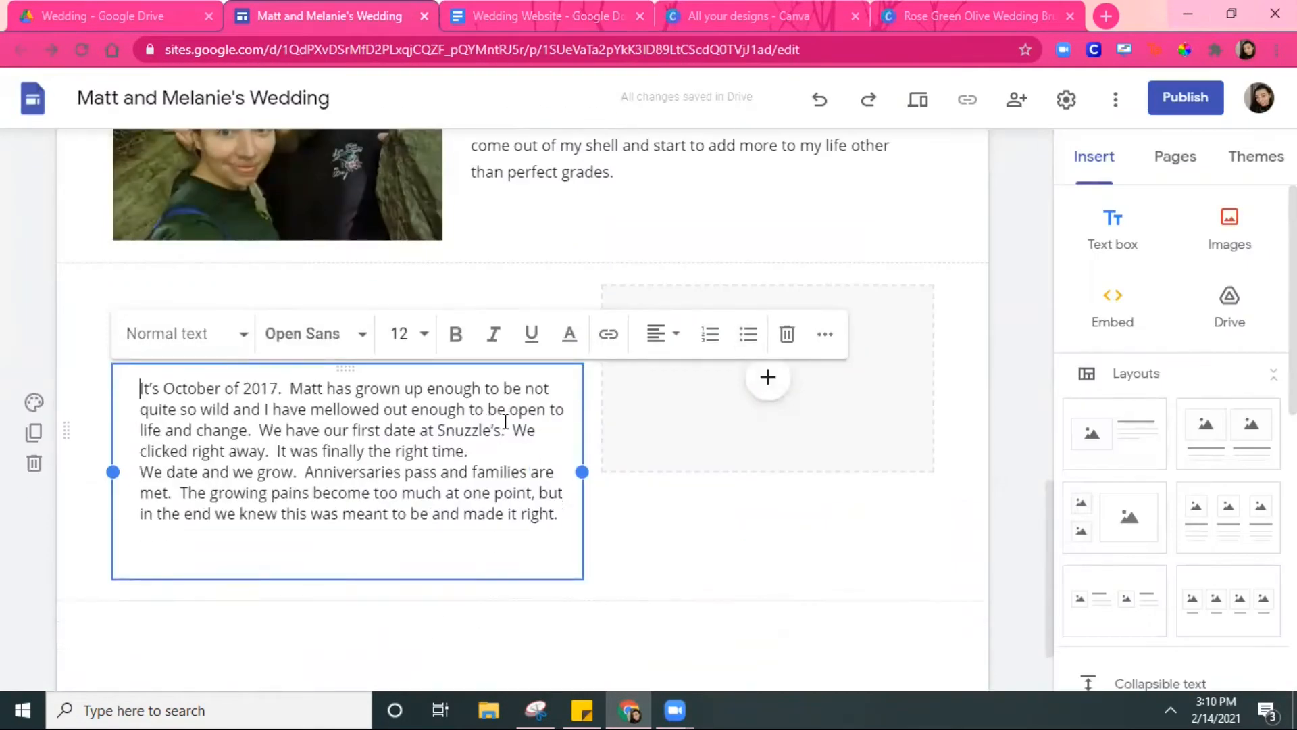
left_click(768, 376)
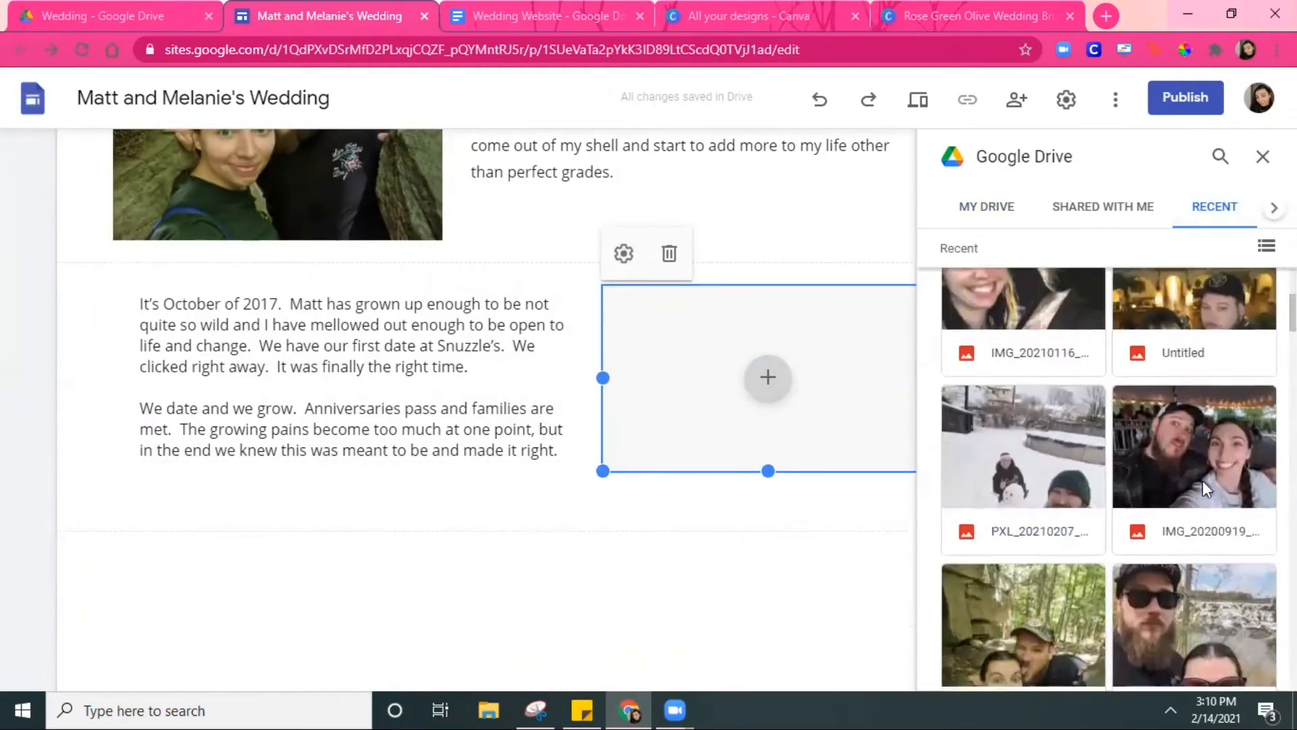
left_click(1023, 466)
- Add a further image-and-text section containing the January 16th paragraph, ready for a Drive photo
left_click(1114, 451)
left_click(548, 17)
left_click_drag(503, 620, 399, 546)
left_click(329, 16)
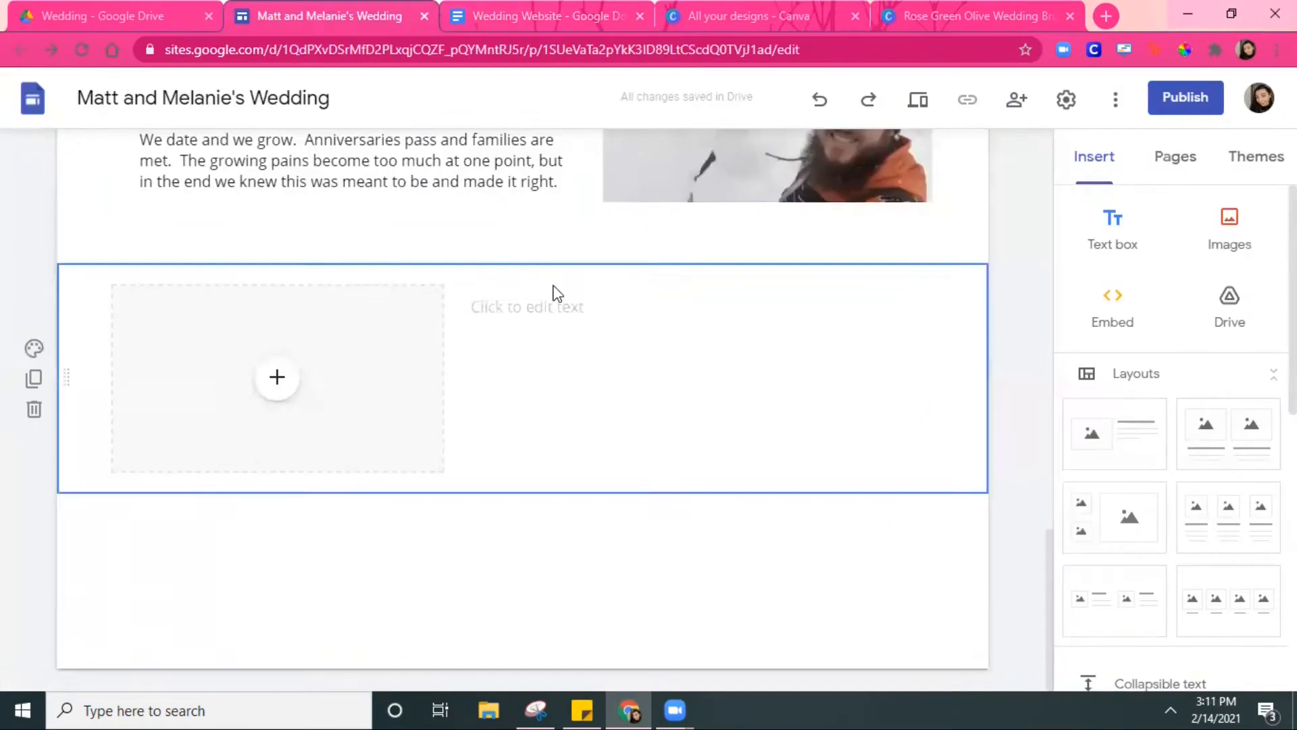
left_click(628, 330)
type("On January 16th, 2021 we are staying at the Hotel Hershey for our Anniversary and we have a lovely dinner across the courtyard.  As we walk back through the garden, he detoured, got on one knee and asked me to marry him. And now we are getting ready to share our special day with you.  We can’t wait to see you on September 25th!")
left_click(277, 377)
left_click(348, 512)
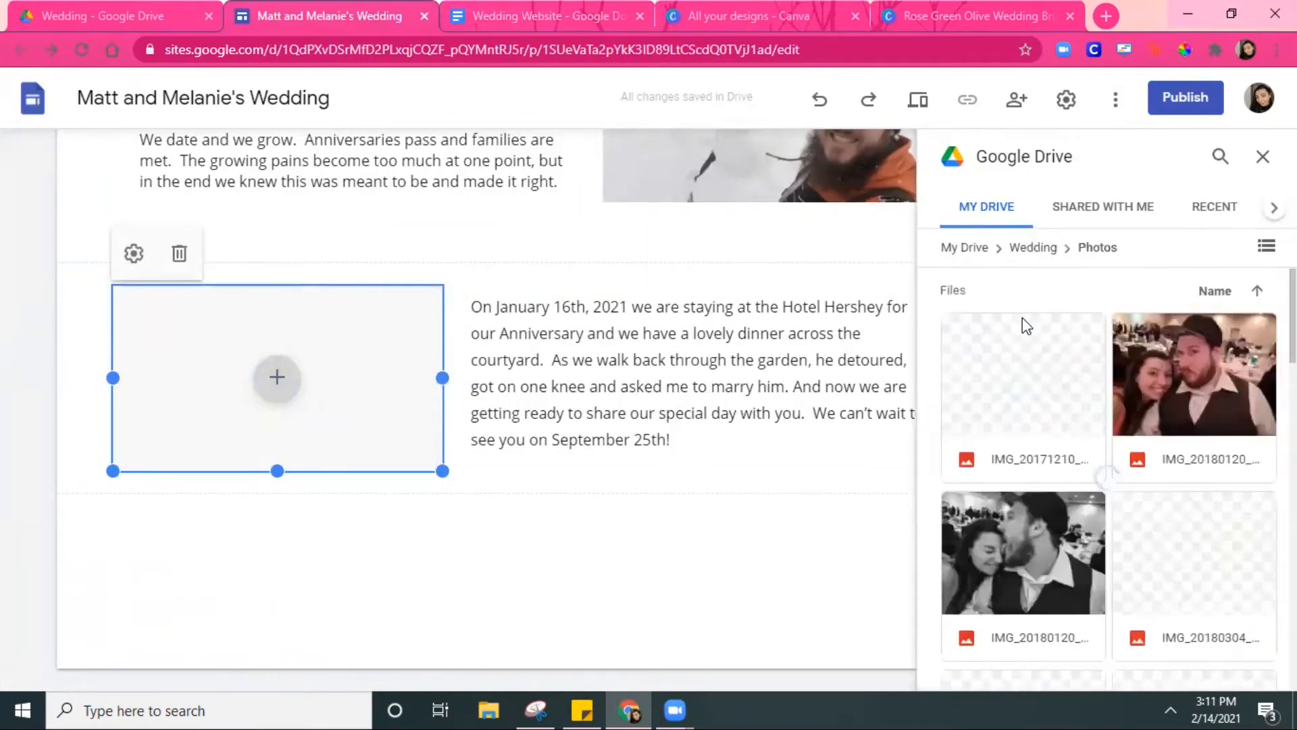
- Insert the IMG_20210116 close-up selfie from Drive, then enlarge, zoom and crop it beside the paragraph
scroll(1081, 406, "down", 3)
double_click(1161, 412)
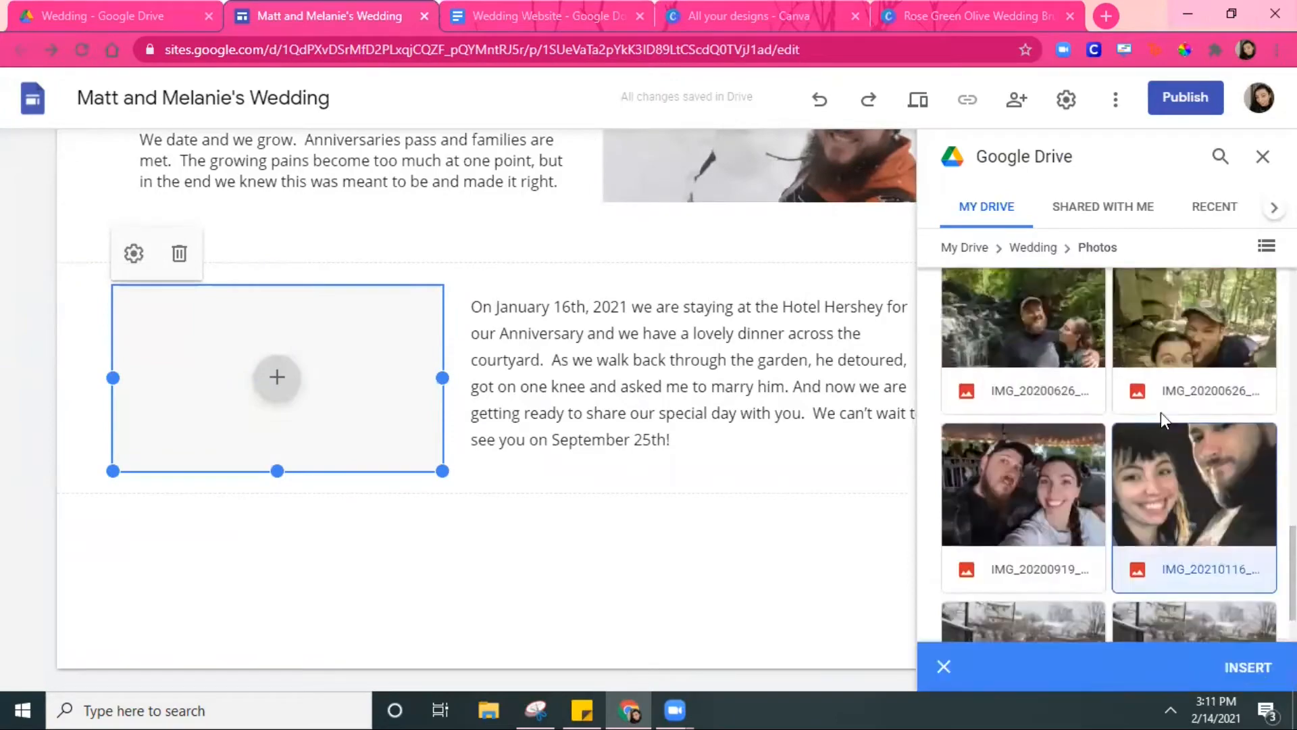
scroll(304, 402, "down", 5)
left_click_drag(277, 377, 301, 548)
scroll(540, 528, "up", 5)
scroll(540, 529, "down", 2)
left_click(129, 154)
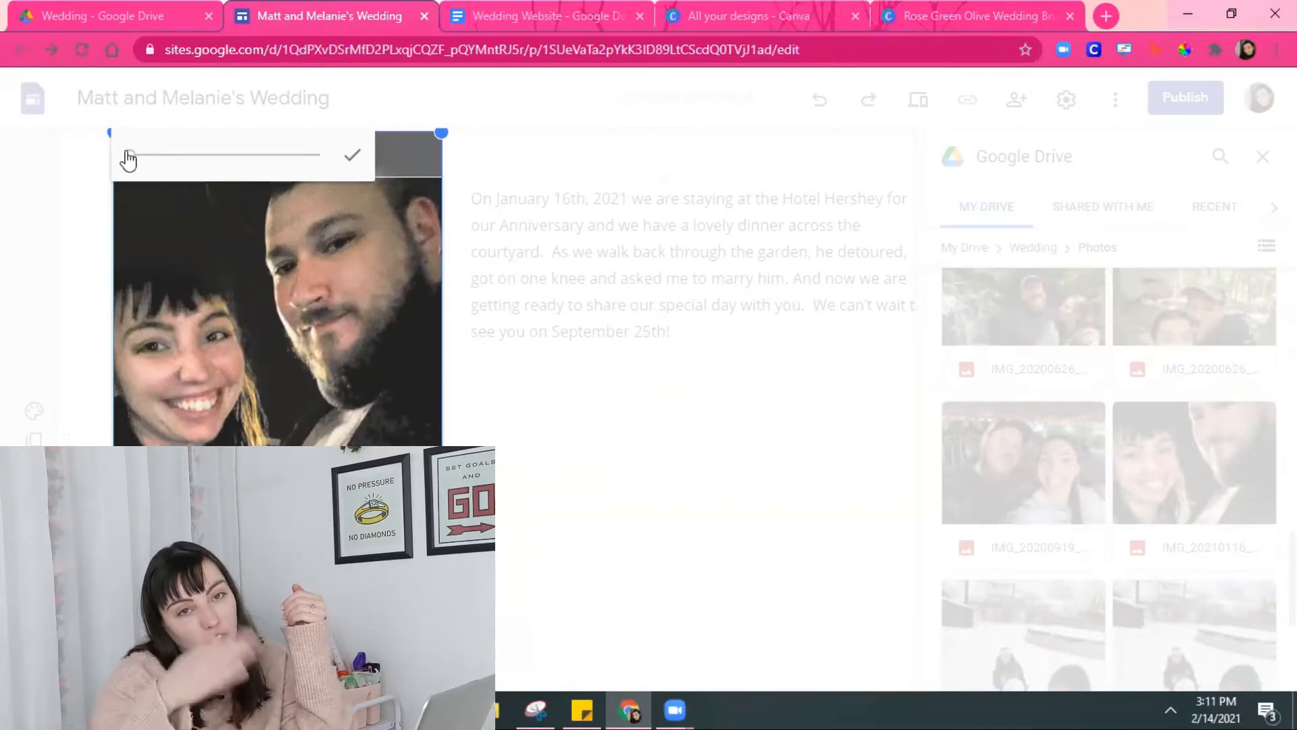
mouse_move(130, 154)
left_mouse_down()
mouse_move(268, 156)
mouse_move(130, 155)
left_mouse_up()
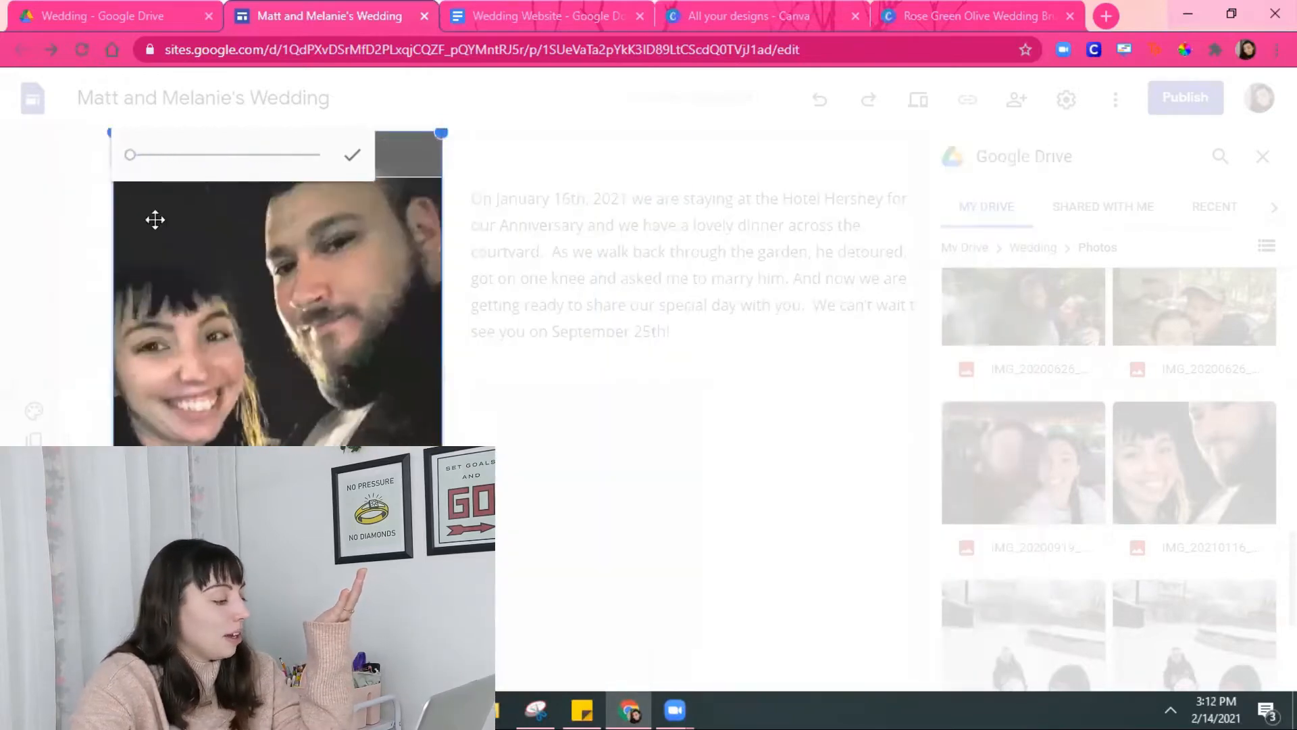
left_click(348, 160)
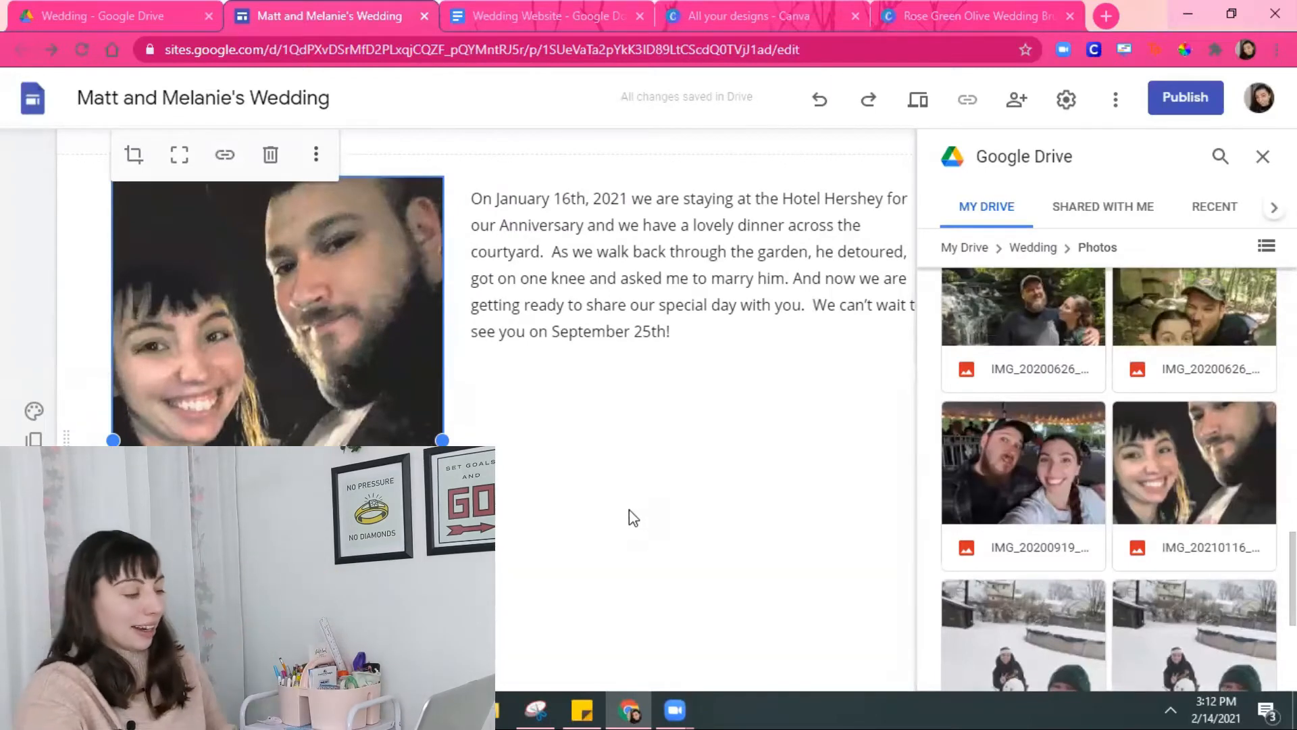
left_click(650, 500)
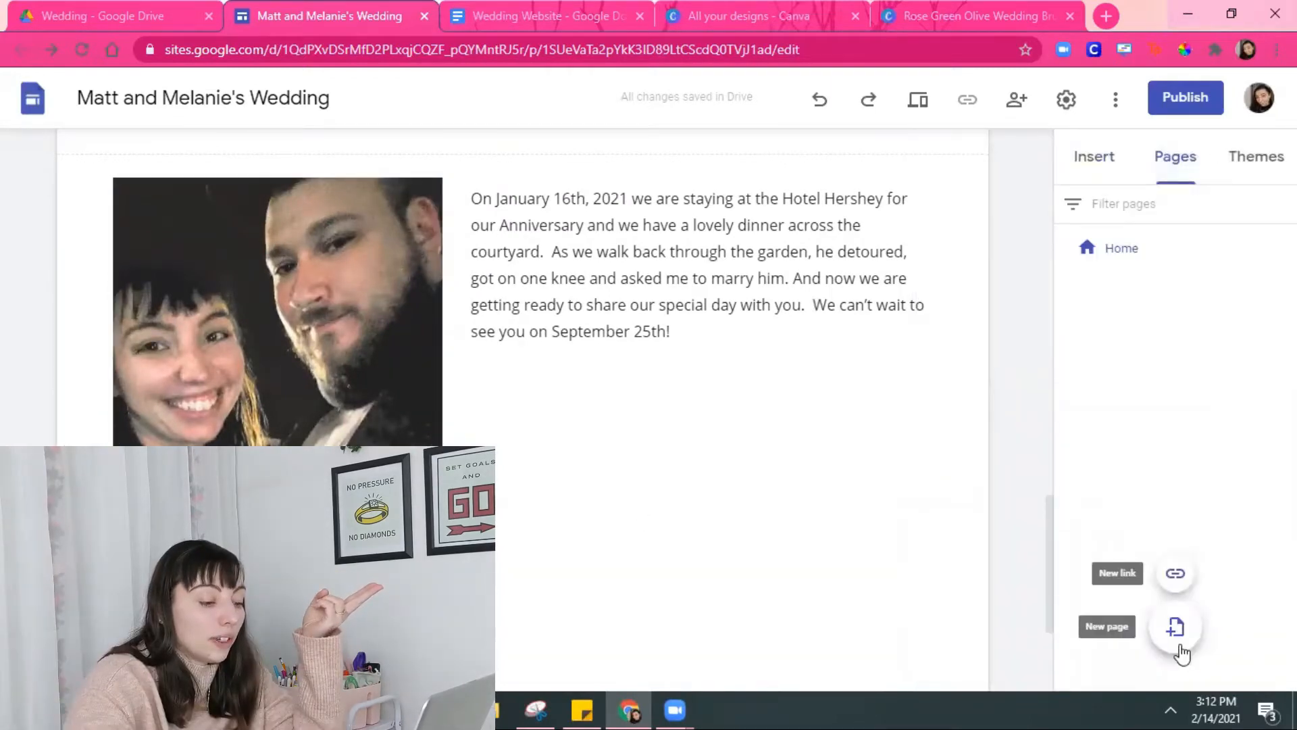
- Add a new site page named RSVP
left_click(1176, 629)
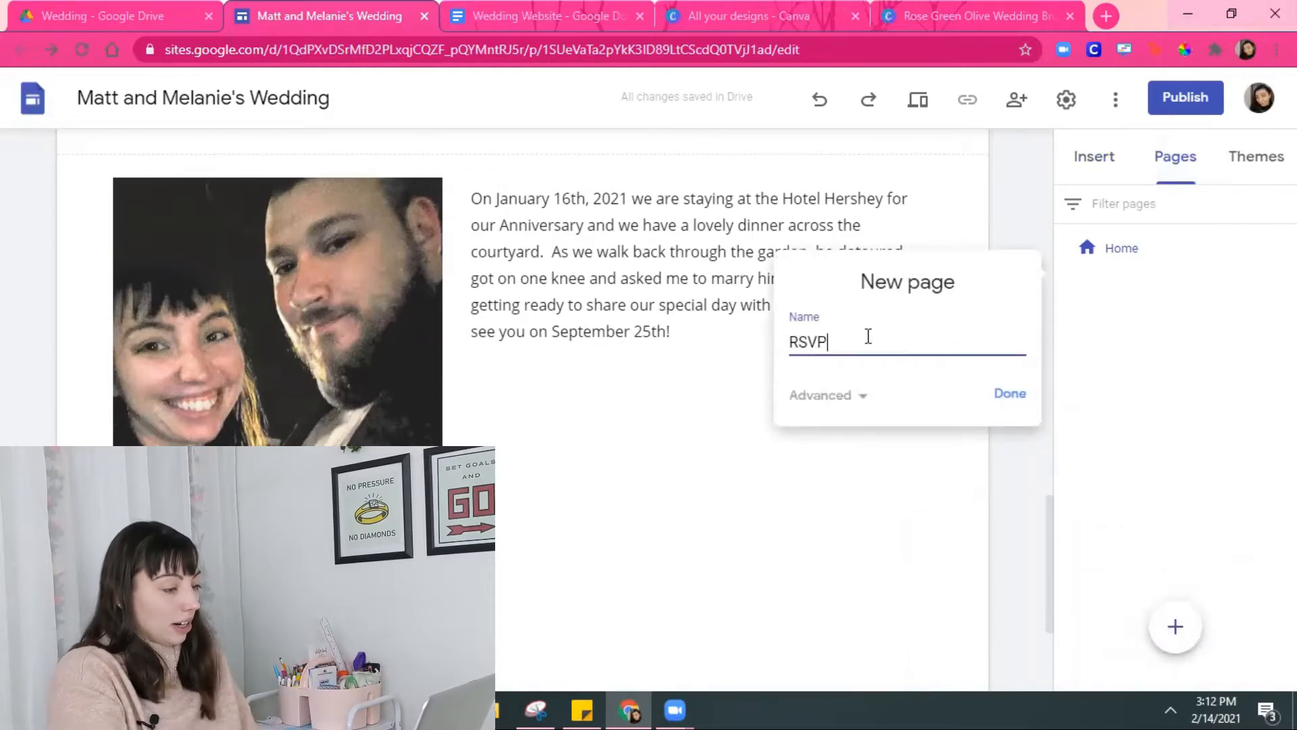
left_click(1005, 396)
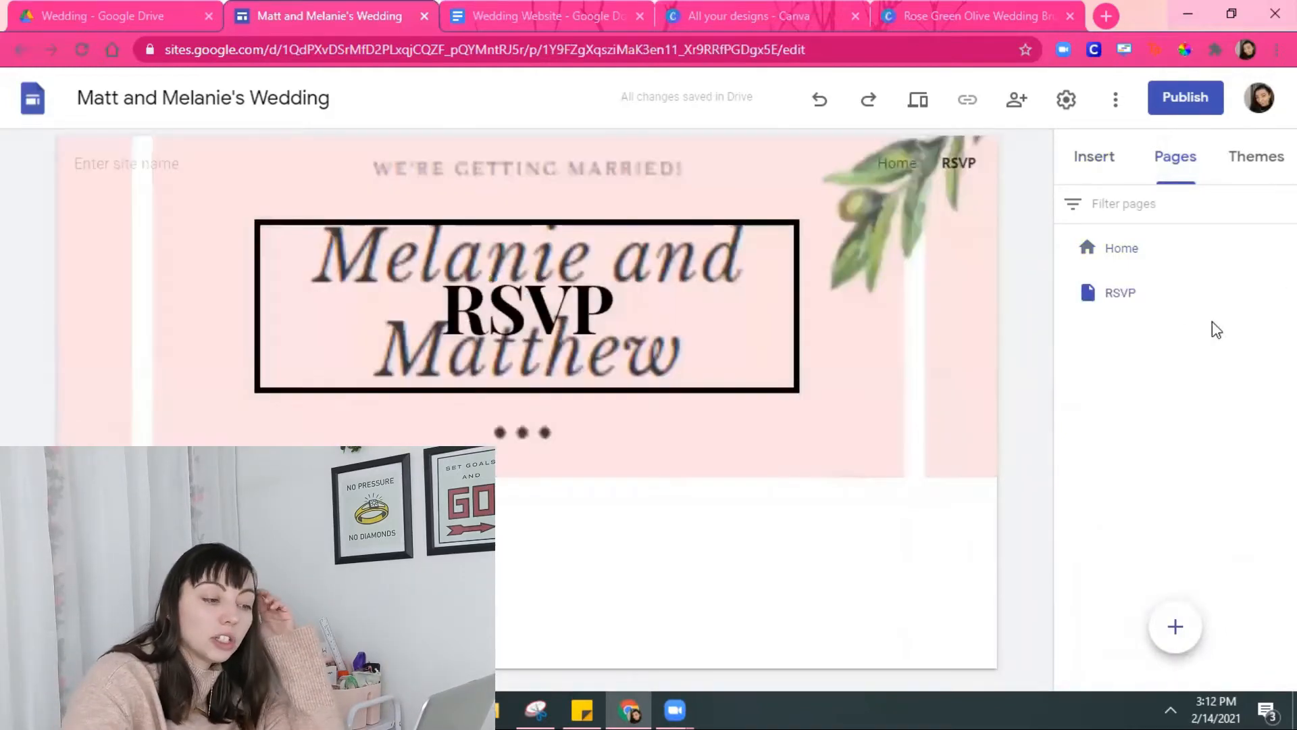
- On Home, insert an 'RSVP Here' button linked to the RSVP page after the January 16th paragraph
left_click(1111, 257)
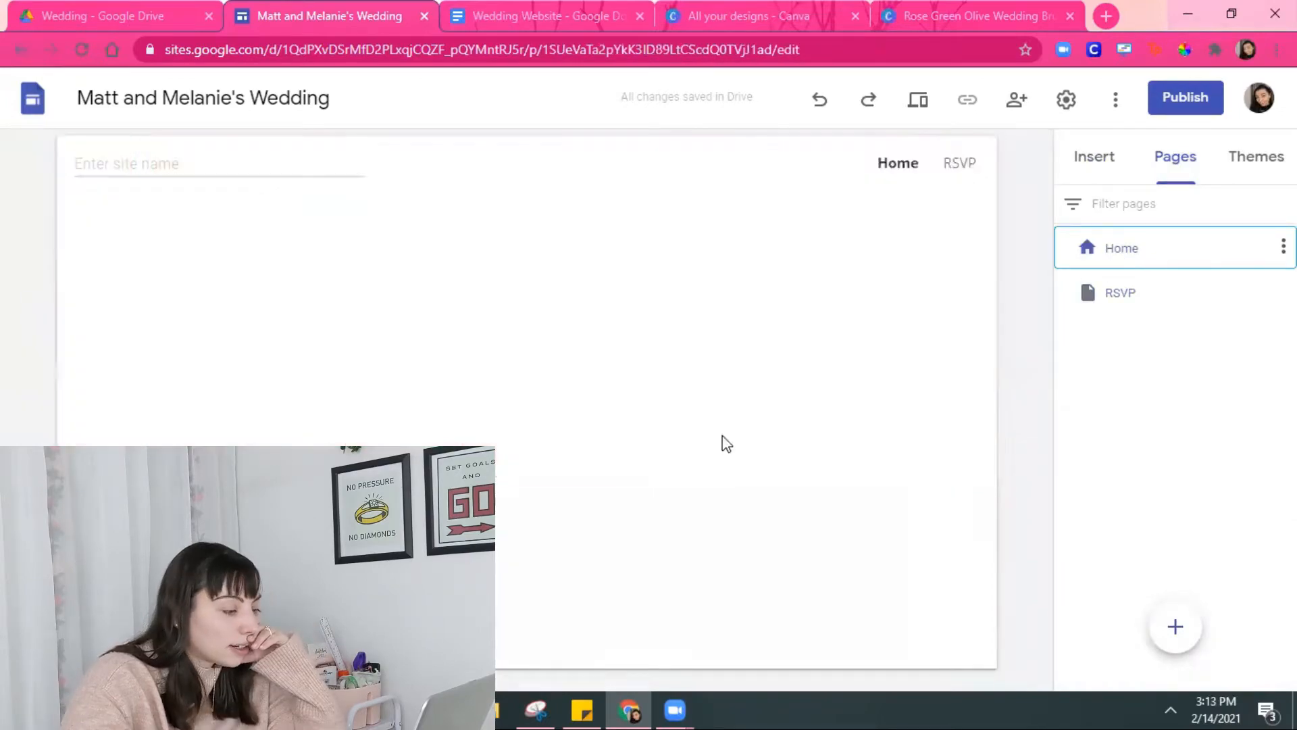
scroll(689, 432, "down", 10)
scroll(686, 432, "down", 10)
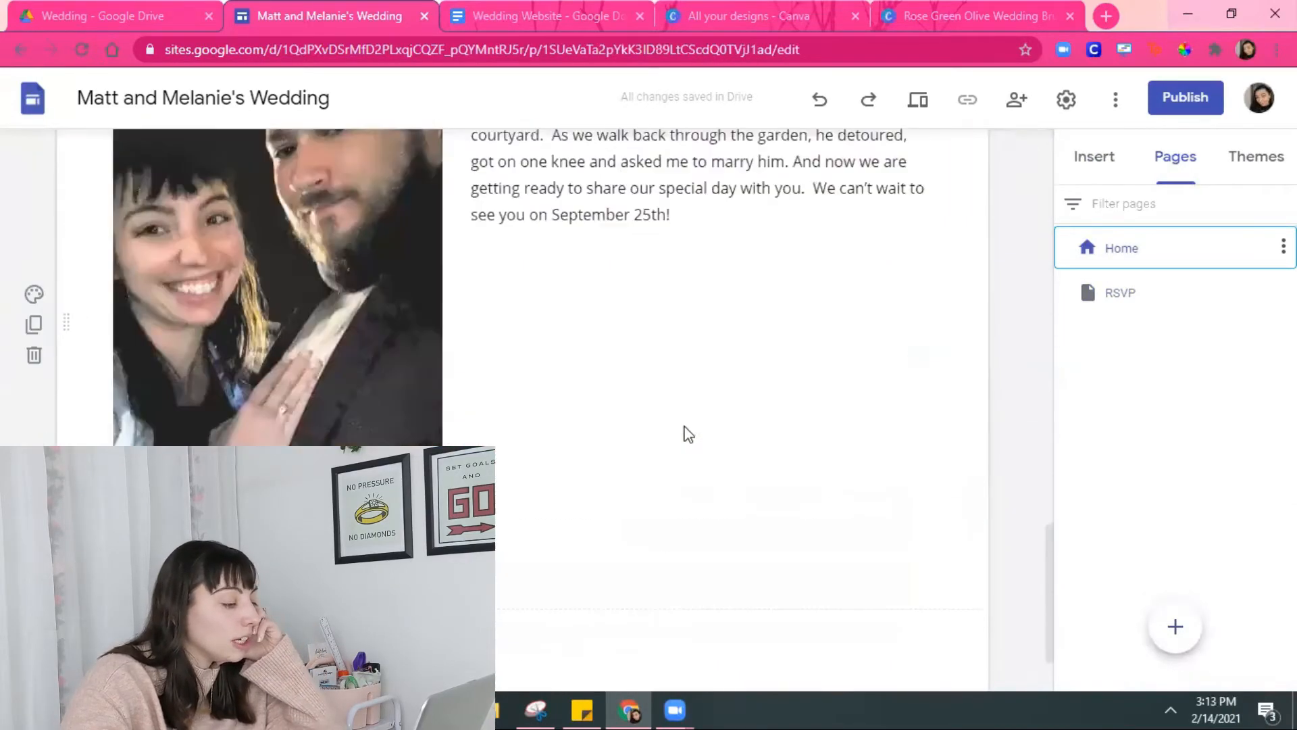
scroll(682, 415, "up", 2)
left_click(687, 290)
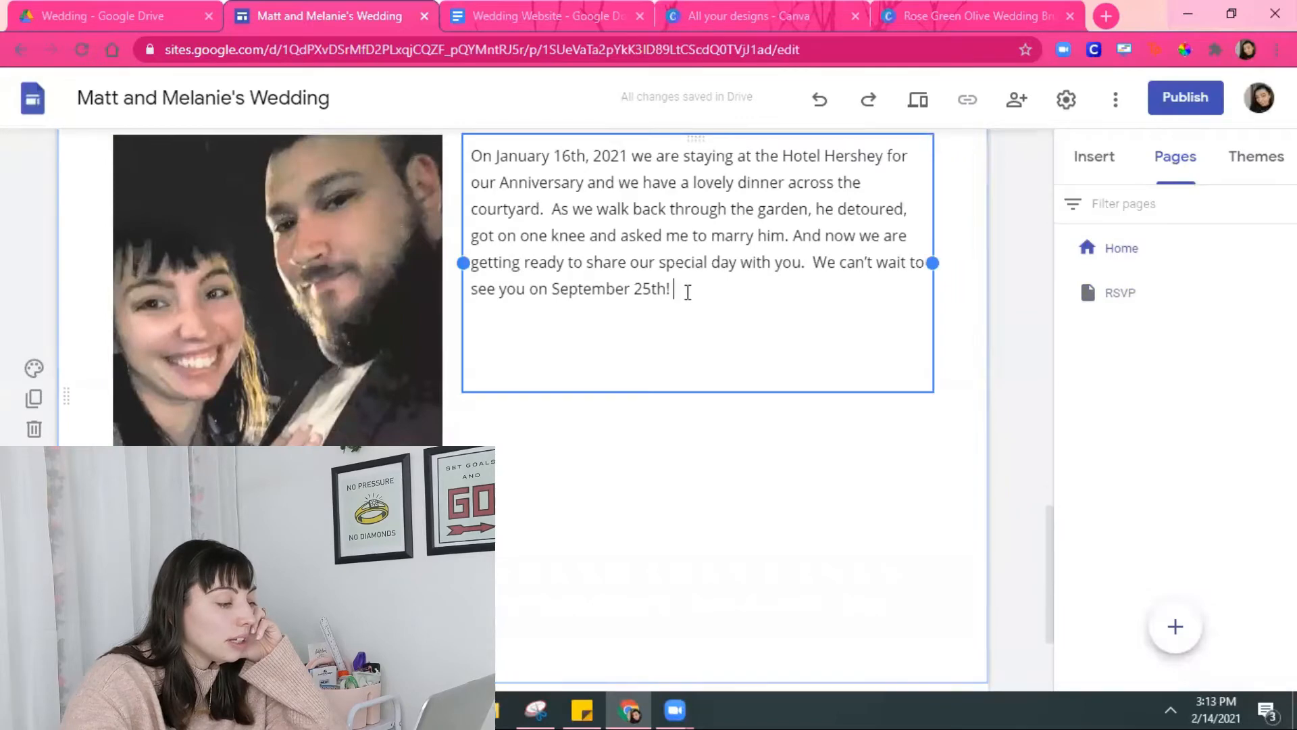
left_click(674, 334)
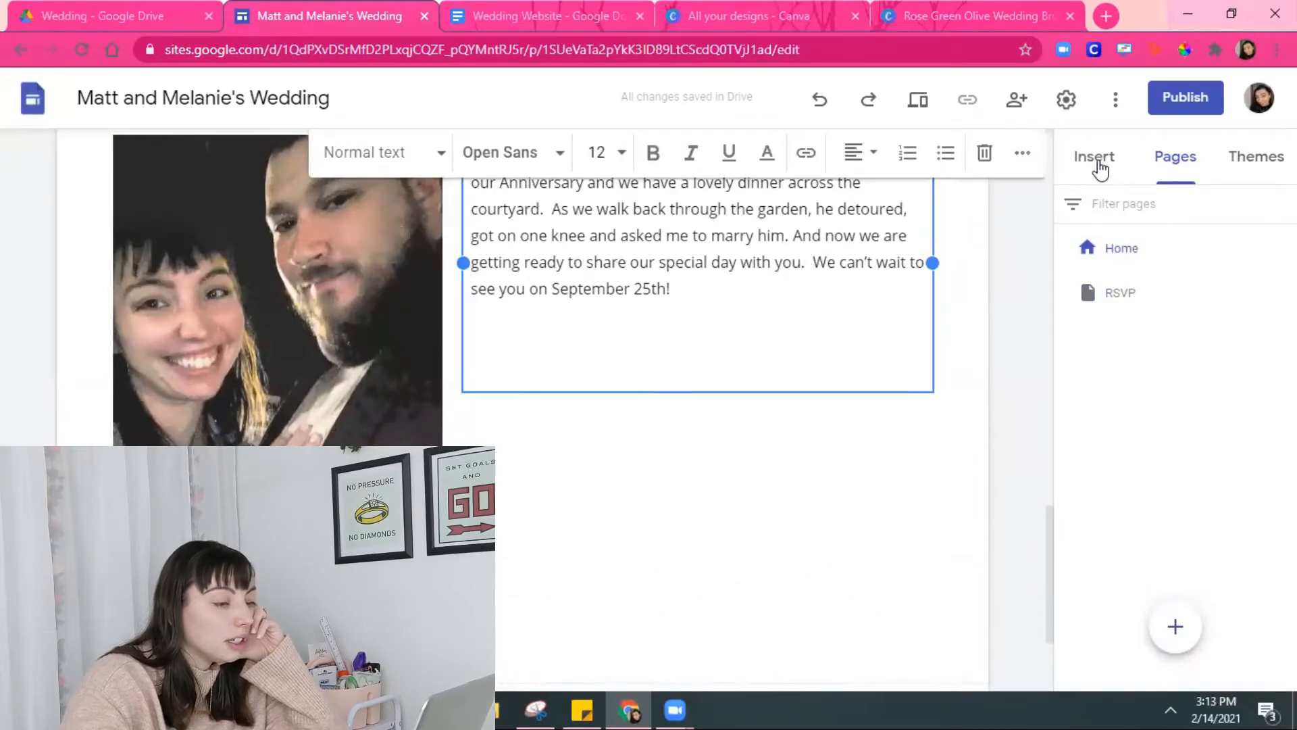
left_click(1099, 165)
left_click(1149, 536)
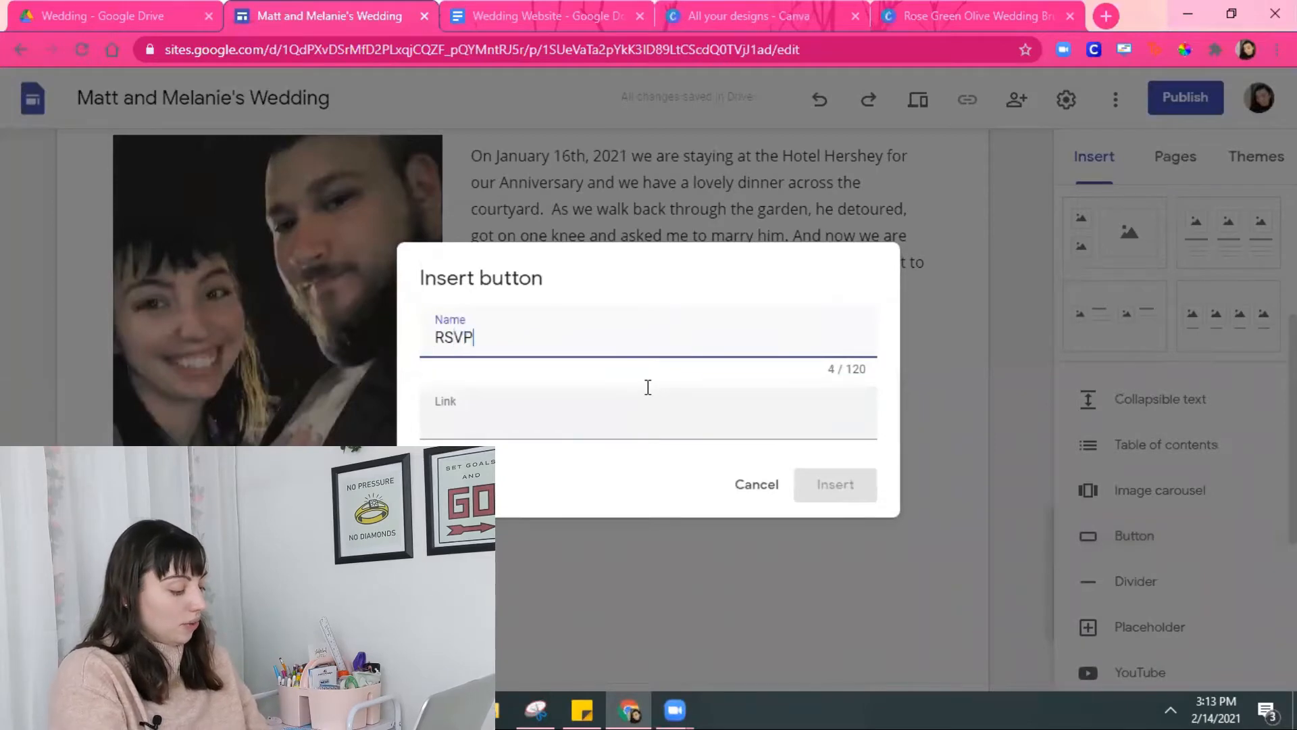
left_click(636, 431)
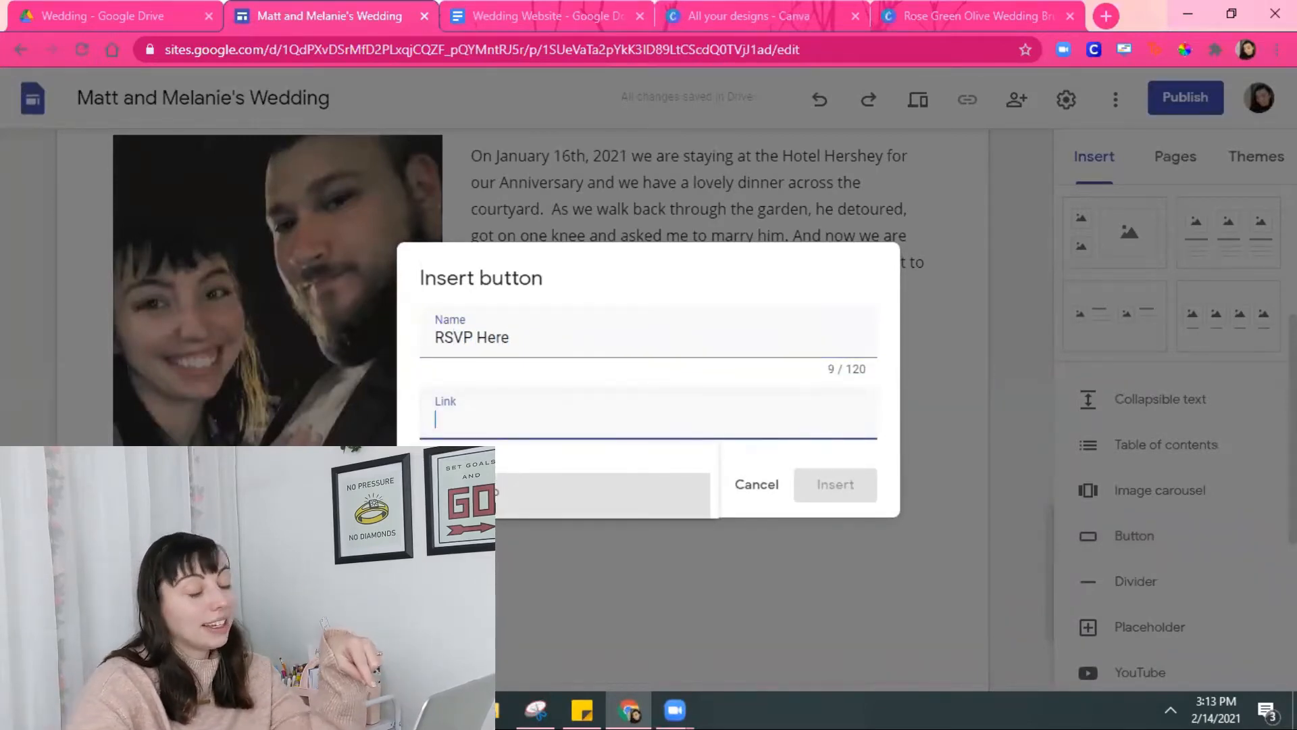
left_click(521, 492)
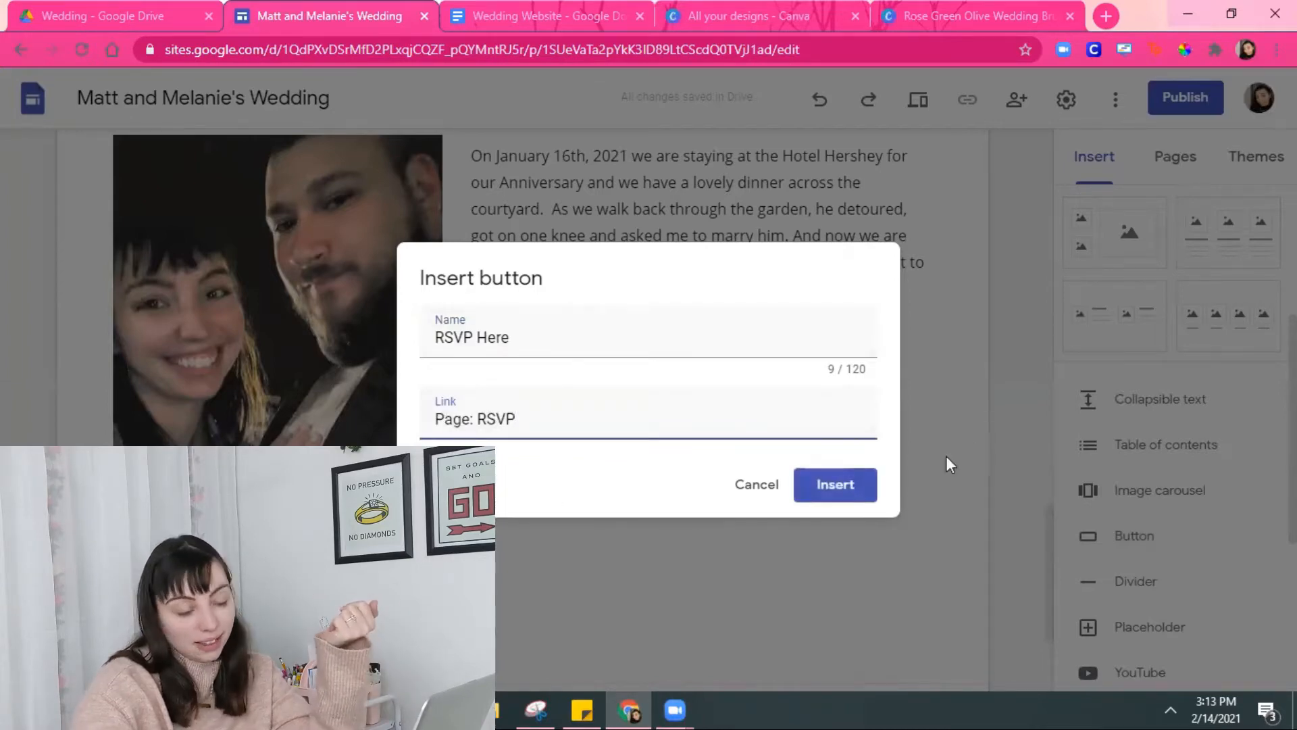
left_click(853, 485)
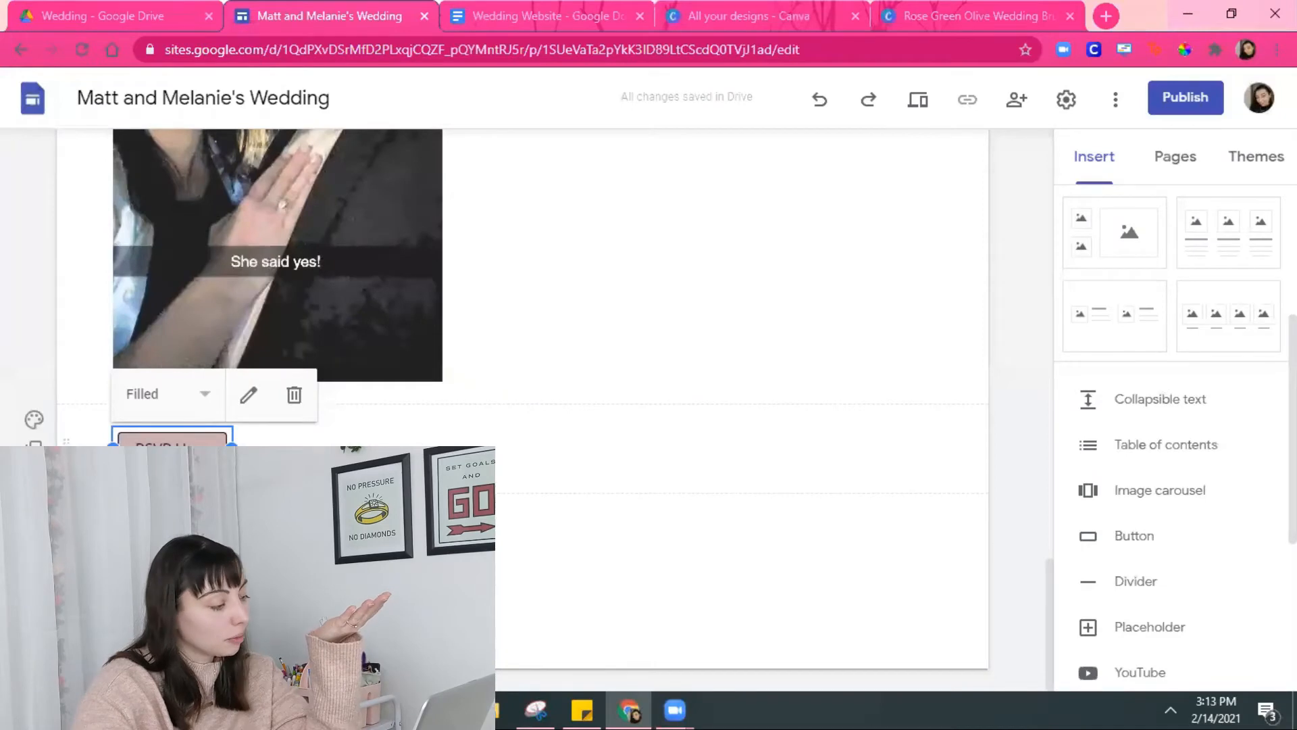
- Drag the RSVP Here button into place directly beneath the January 16th story text
left_click_drag(170, 441, 762, 437)
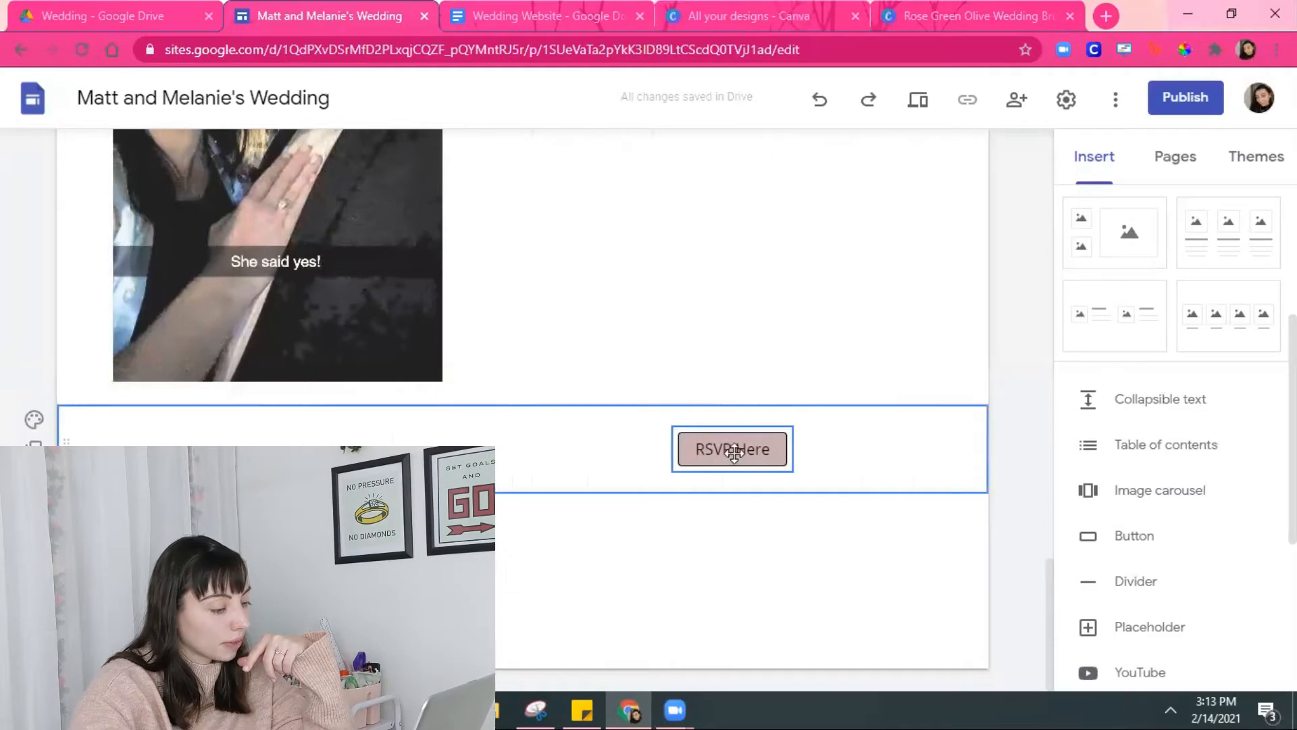
left_click_drag(734, 451, 708, 266)
left_click_drag(689, 213, 691, 223)
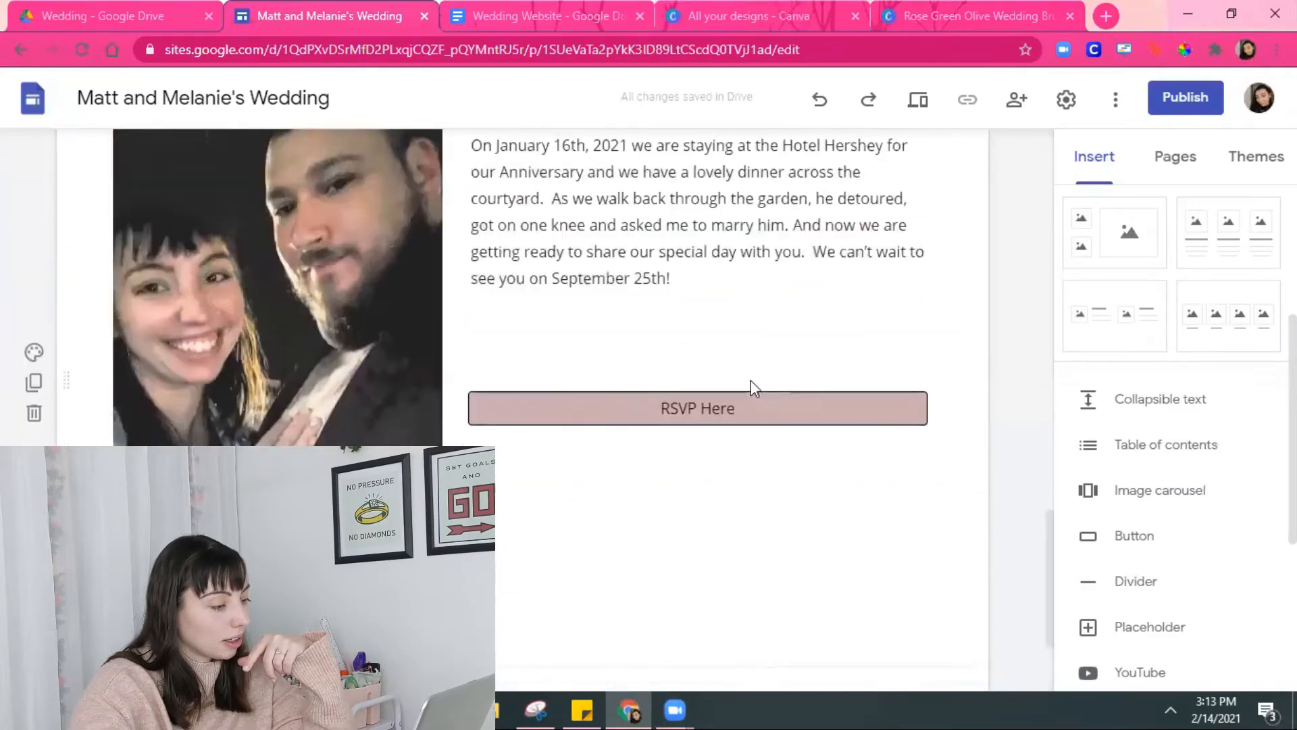
scroll(750, 382, "up", 2)
left_click_drag(700, 517, 690, 449)
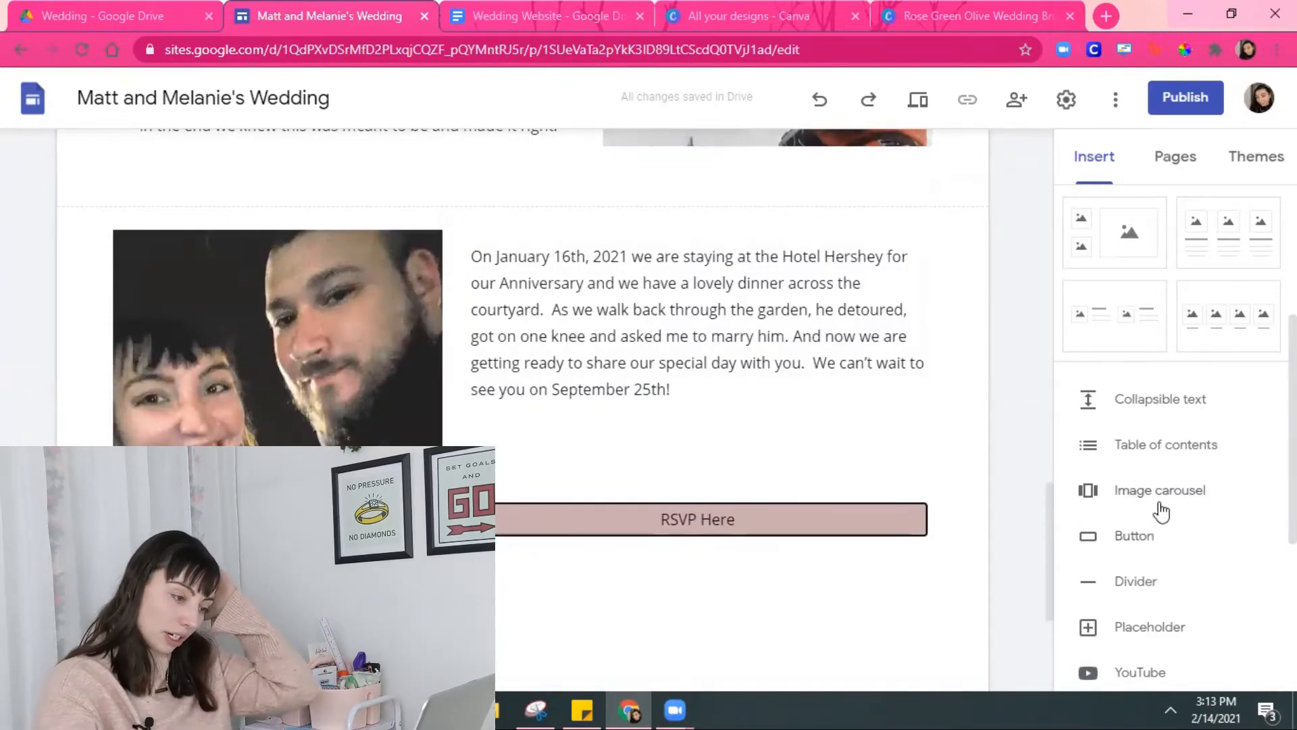
- Add two new pages: 'Accomodations and Registry' and 'About the Day'
scroll(602, 570, "down", 4)
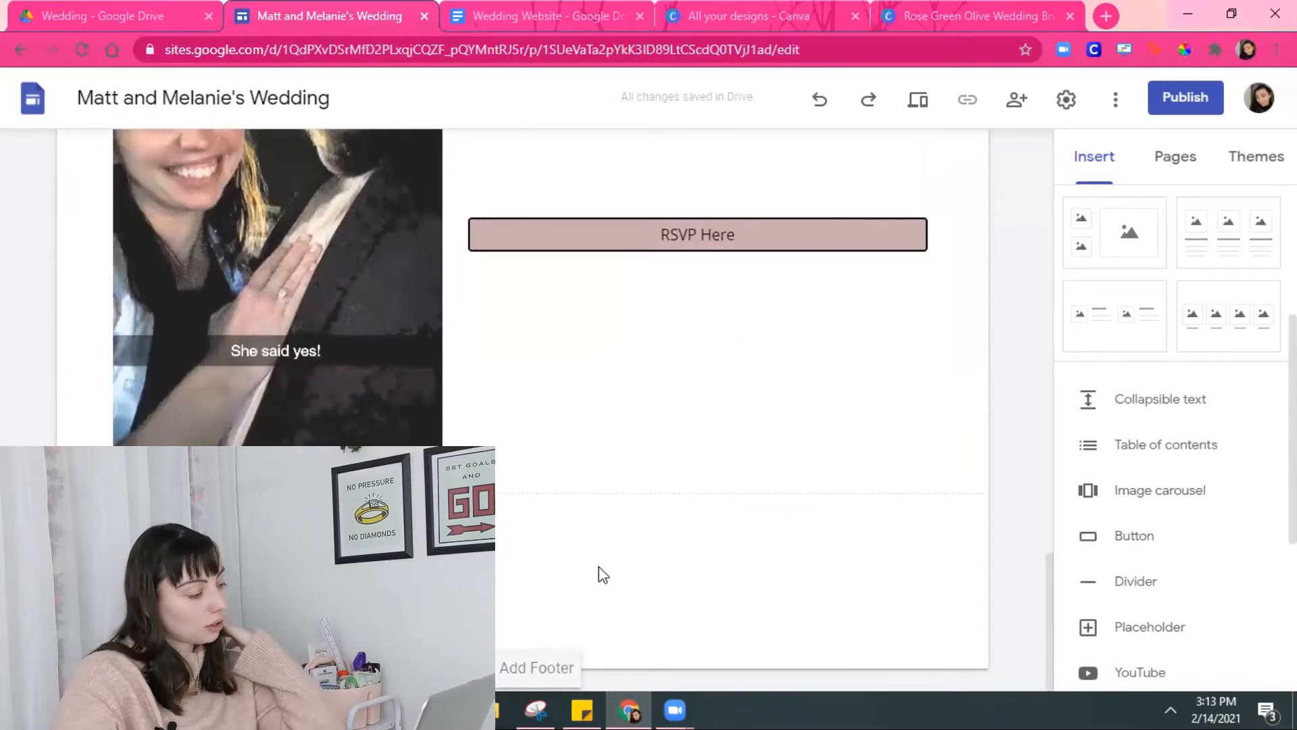
scroll(573, 558, "up", 15)
scroll(574, 557, "up", 5)
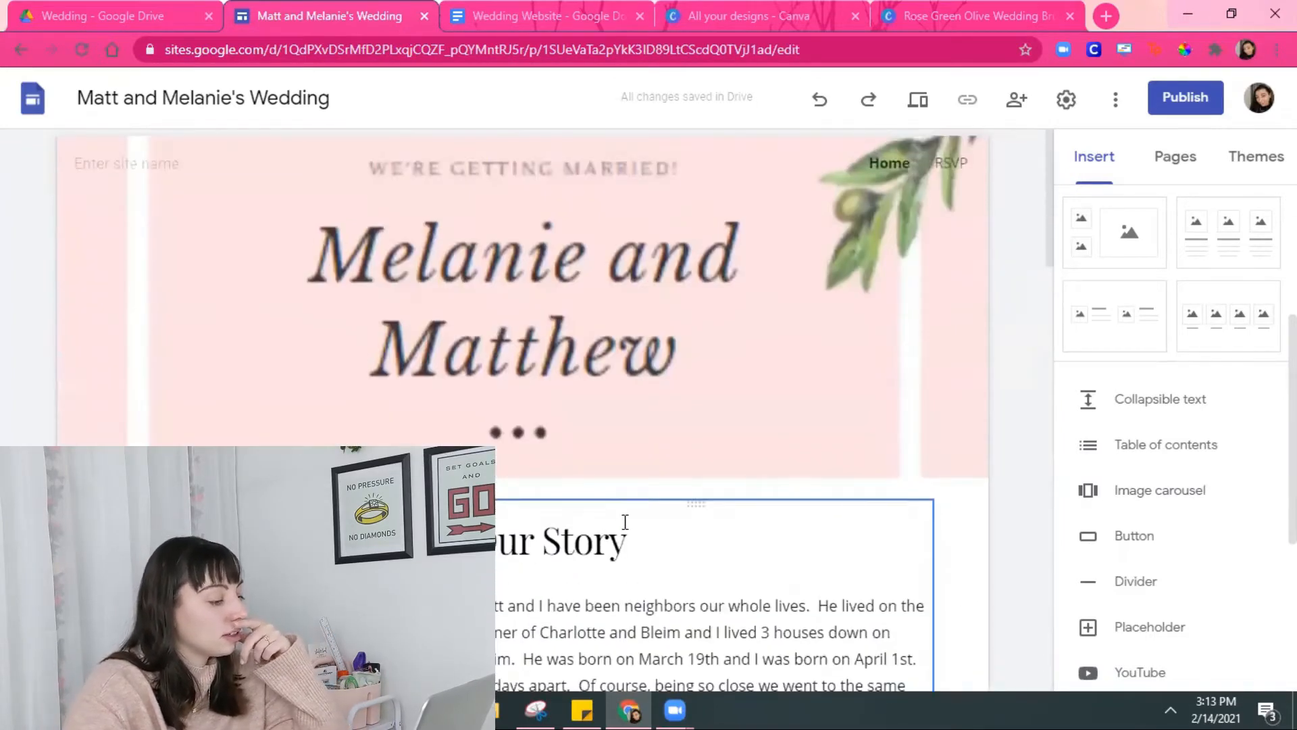
left_click(1183, 167)
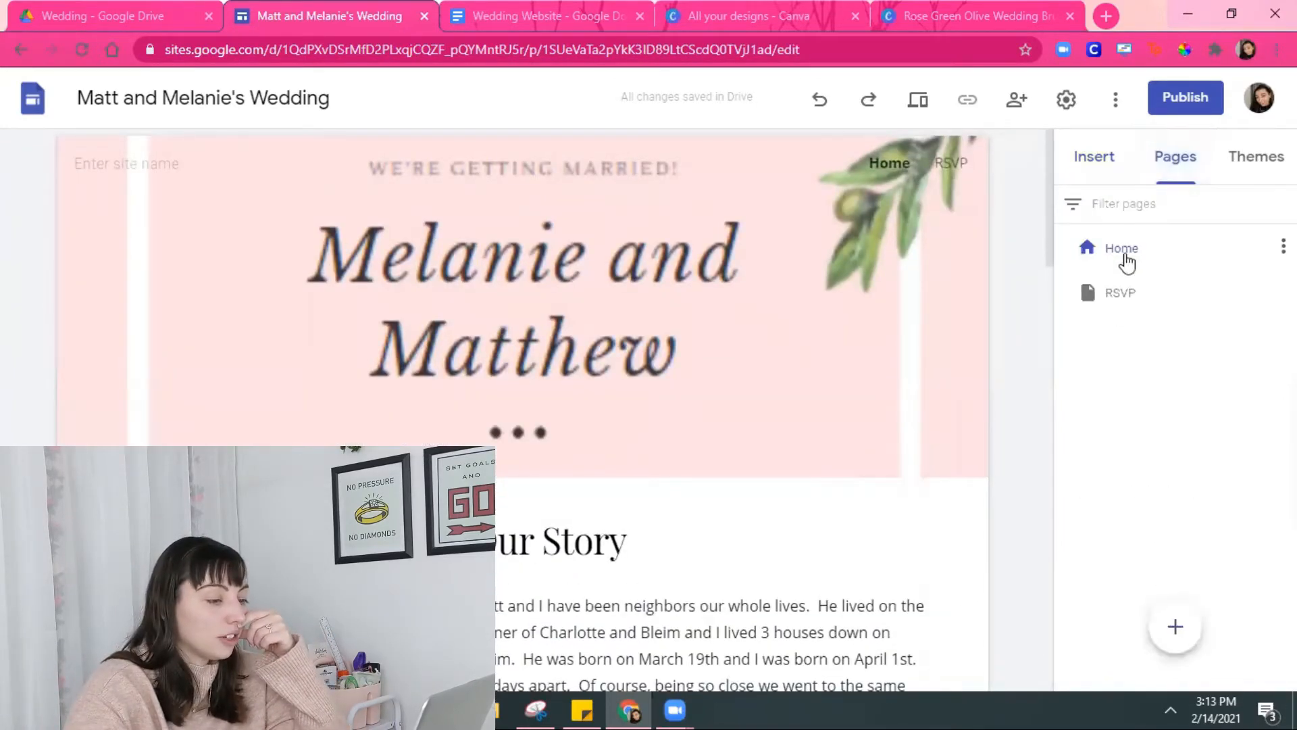
left_click(1178, 626)
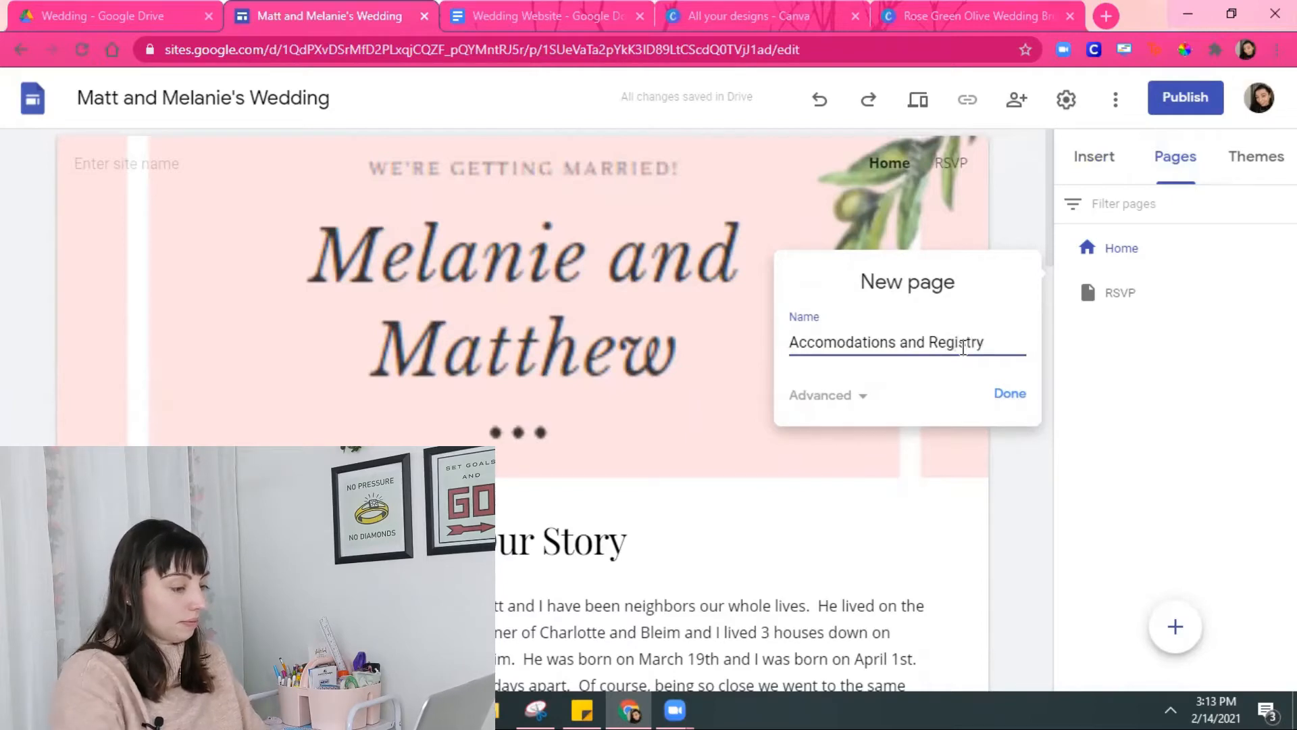
left_click(1010, 394)
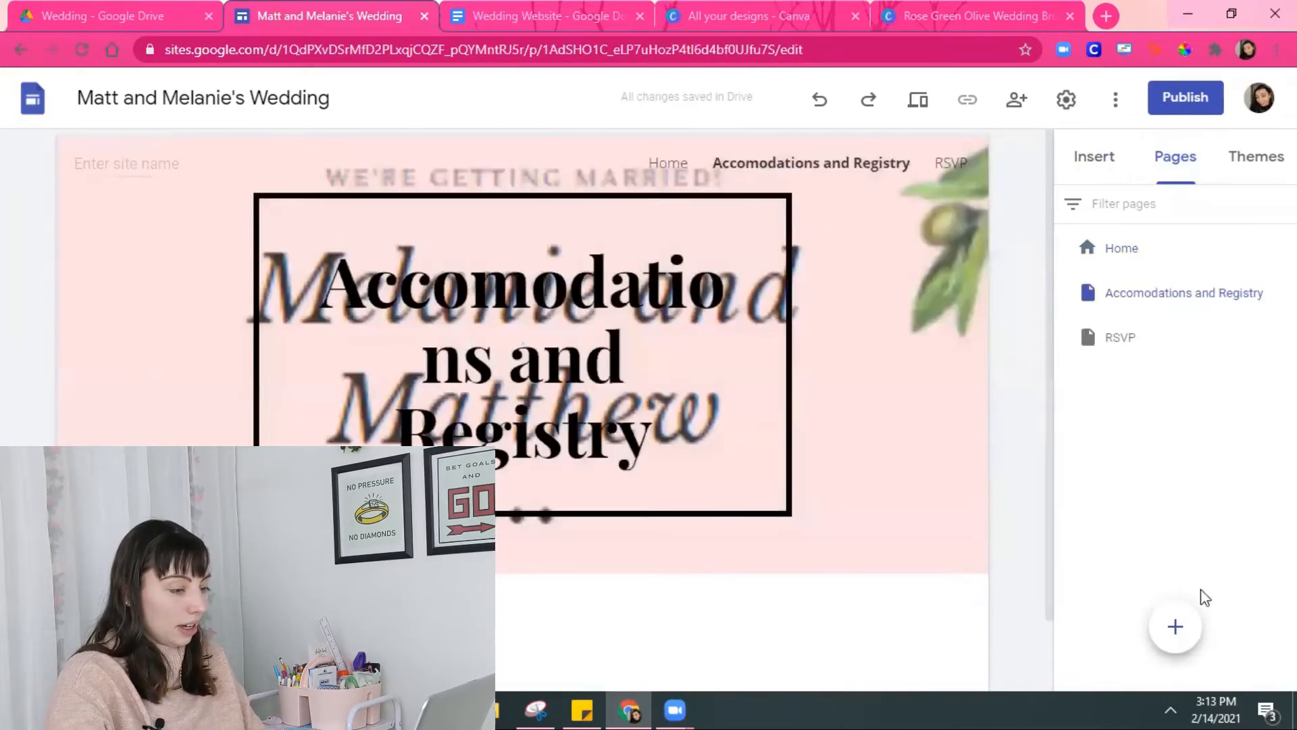
left_click(1175, 628)
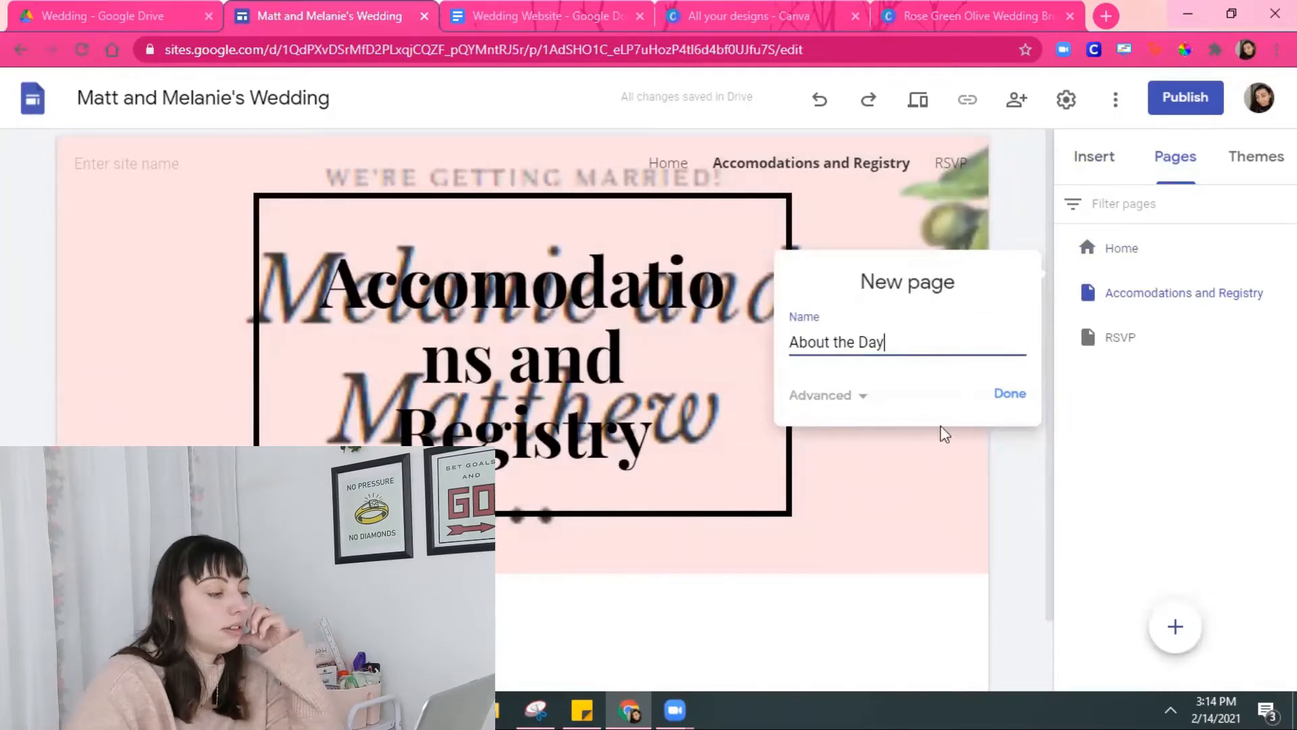
left_click(1010, 394)
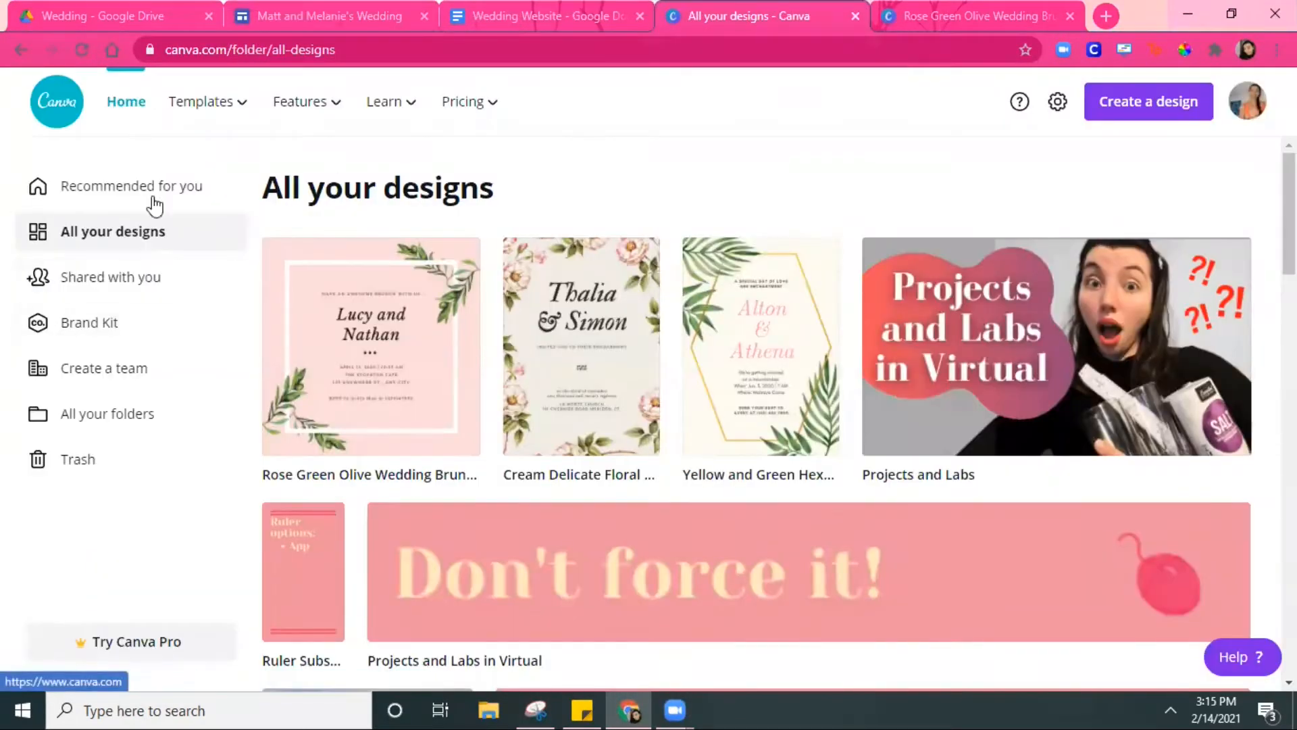
- In Canva, make a website-sized design with a #fbdbdb pink background and download it as an image
left_click(1141, 101)
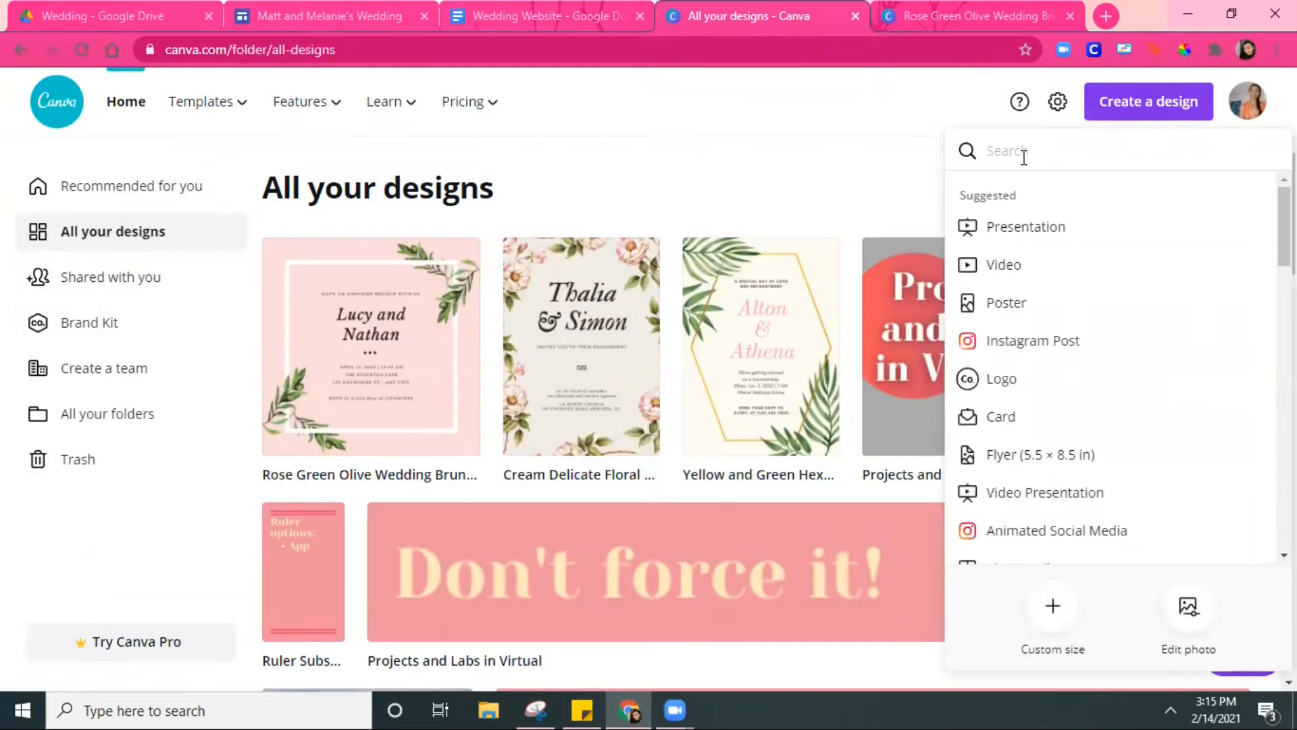
left_click(1008, 222)
left_click(811, 325)
left_click(433, 143)
left_click(185, 155)
type("fbdbdb")
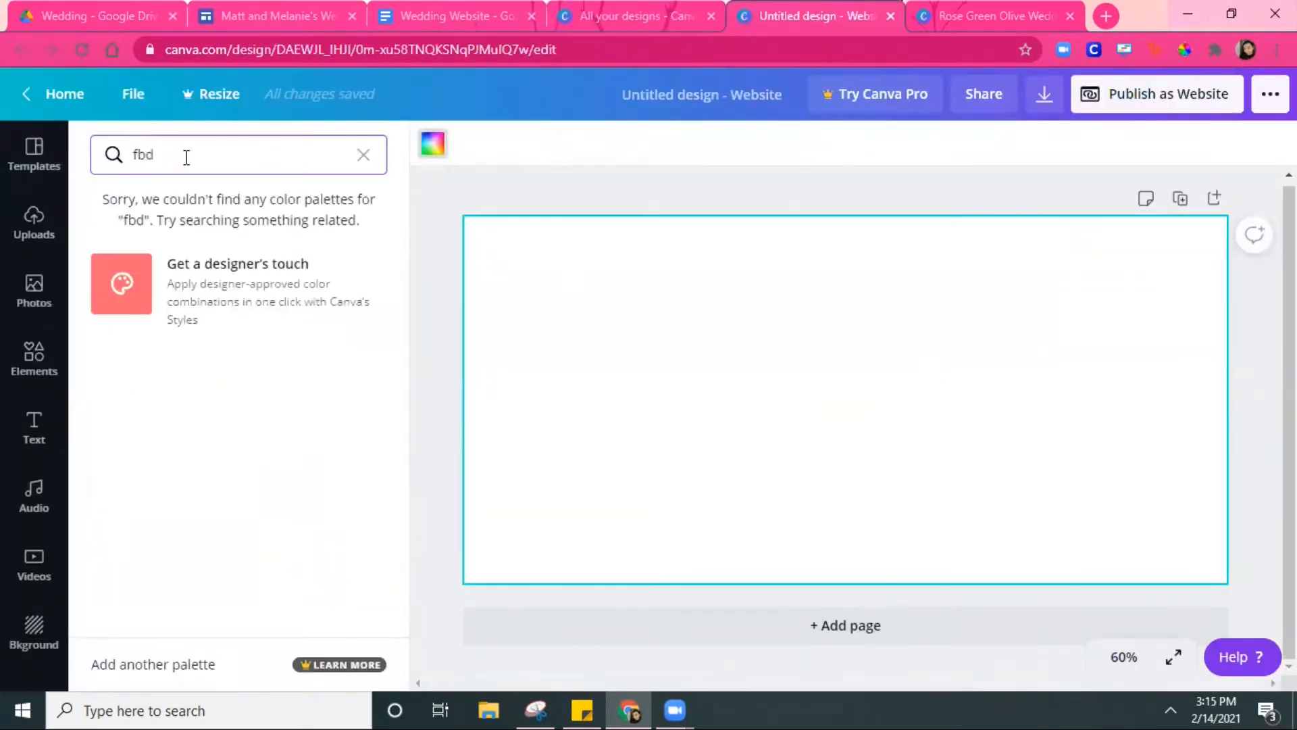
left_click(111, 242)
left_click(1044, 94)
left_click(1123, 412)
left_click(1166, 99)
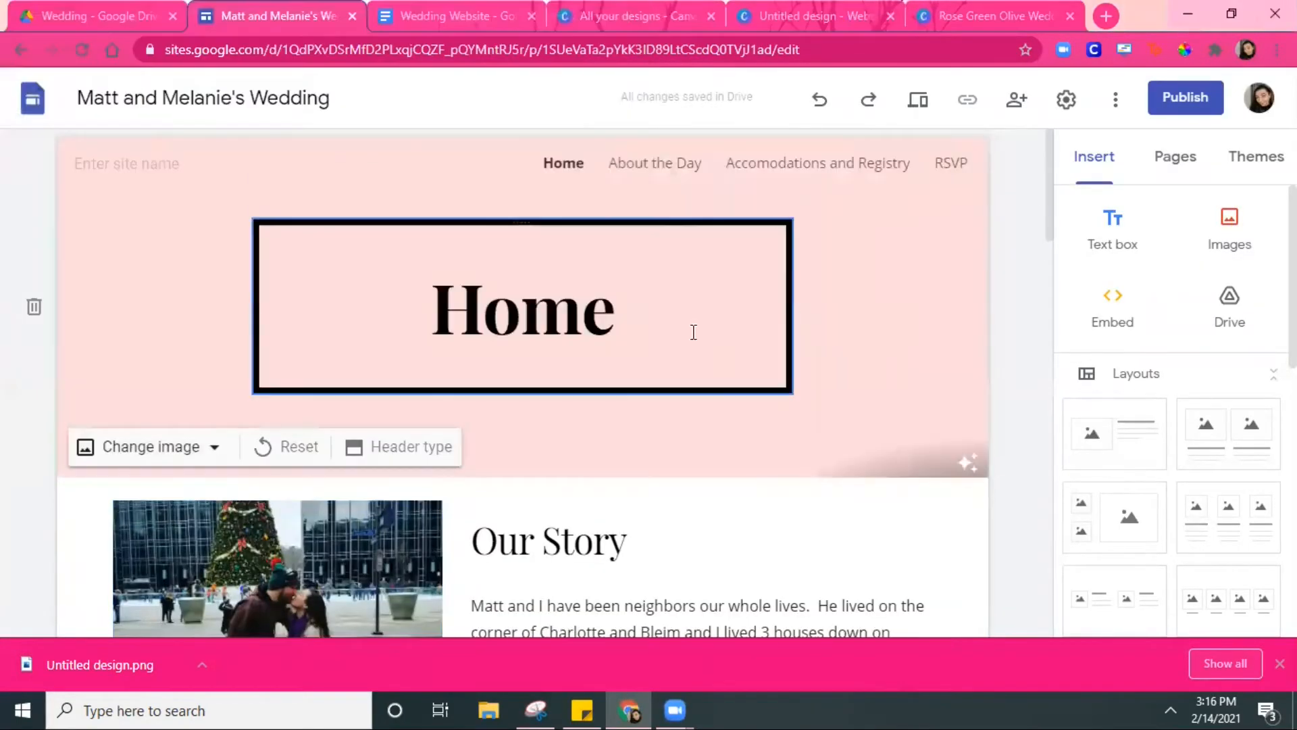
- Set the Home title font to Libre Baskerville and widen its text box
left_click_drag(692, 333, 472, 318)
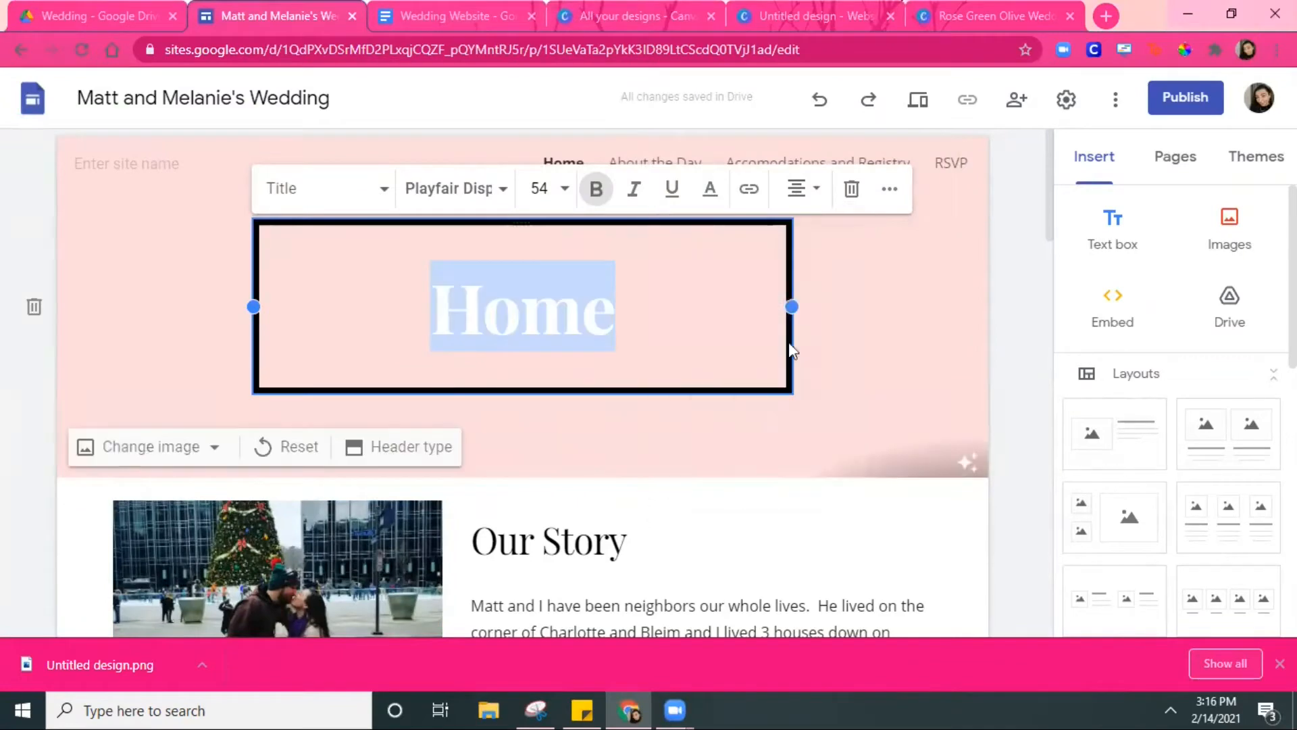
left_click(789, 430)
double_click(523, 311)
left_click(464, 185)
left_click(478, 364)
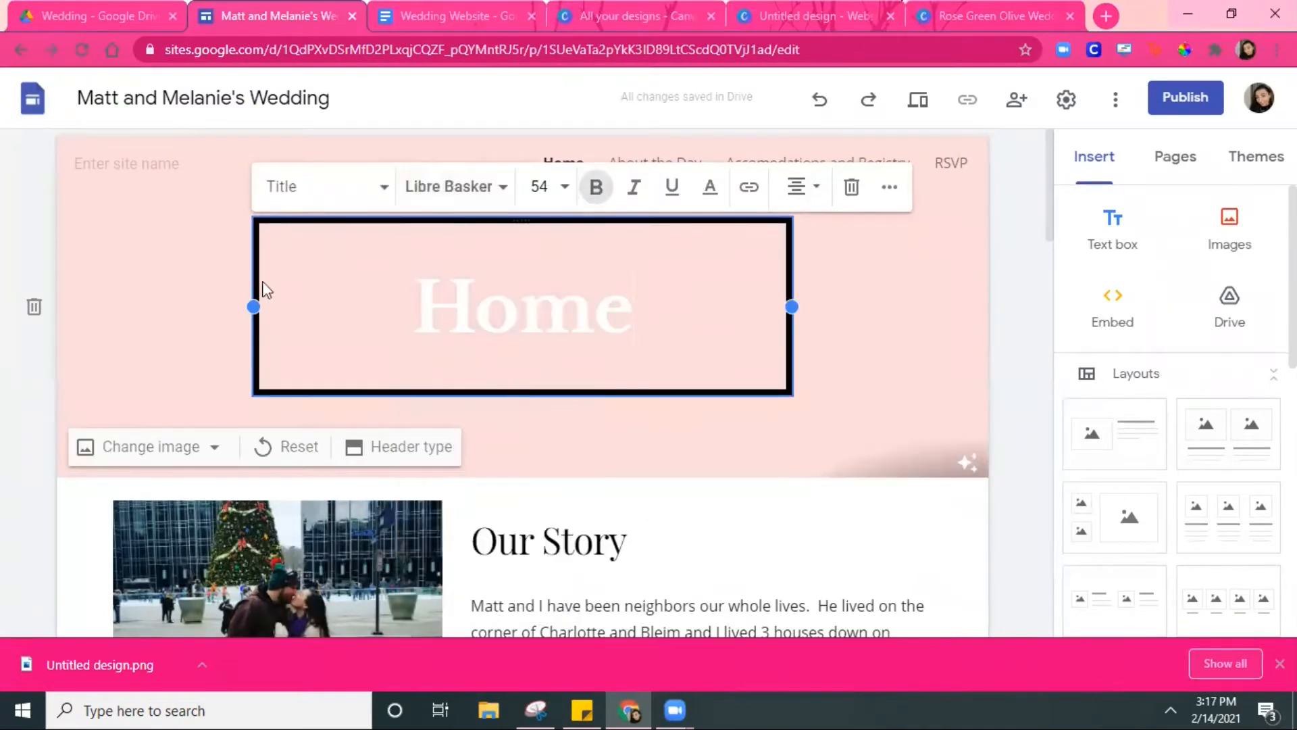
left_click_drag(256, 305, 115, 289)
left_click_drag(791, 307, 932, 307)
left_click(810, 432)
left_click(208, 318)
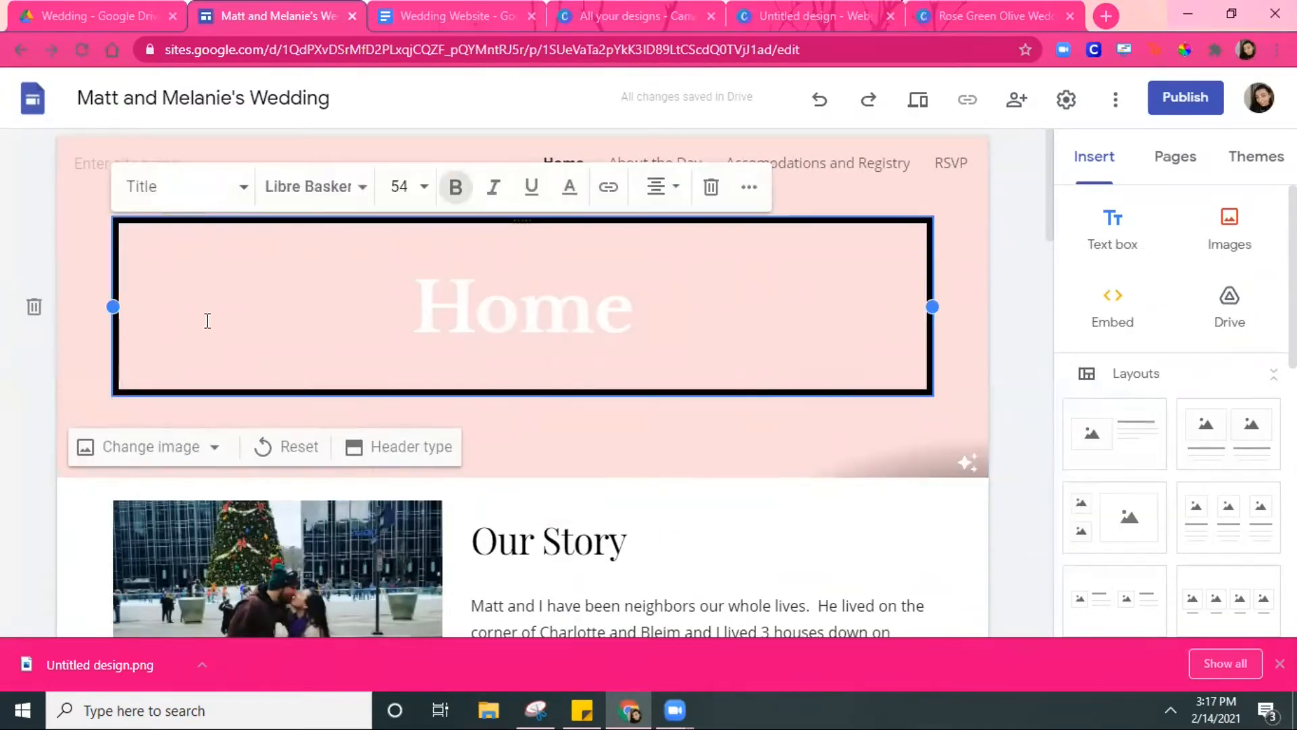
- Switch the header type to a regular banner and colour the Home title black
left_click(400, 446)
left_click(297, 445)
left_click(416, 626)
double_click(523, 307)
left_click(570, 185)
left_click(538, 252)
- Narrow the title's bordered box from both sides to fit snugly around 'Home'
left_click_drag(932, 306, 653, 308)
left_click_drag(115, 306, 333, 311)
left_click_drag(333, 310, 329, 311)
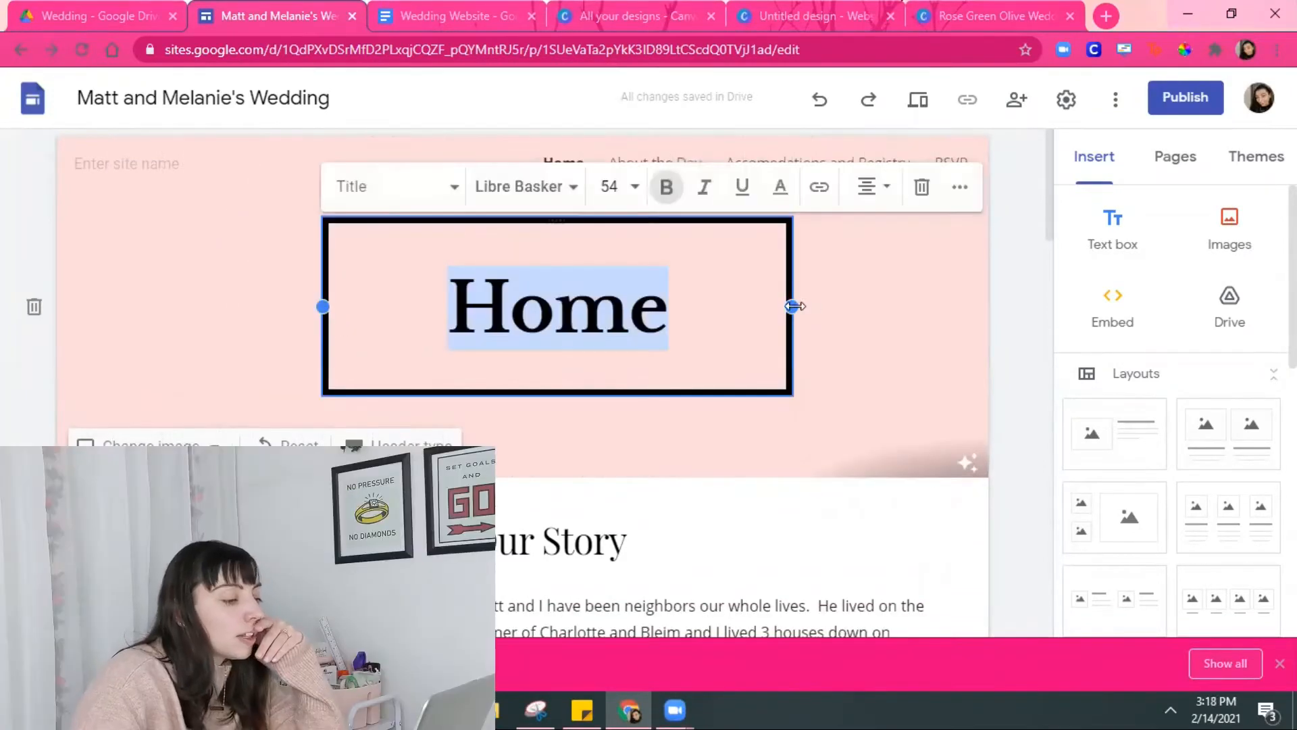
left_click_drag(793, 308, 781, 311)
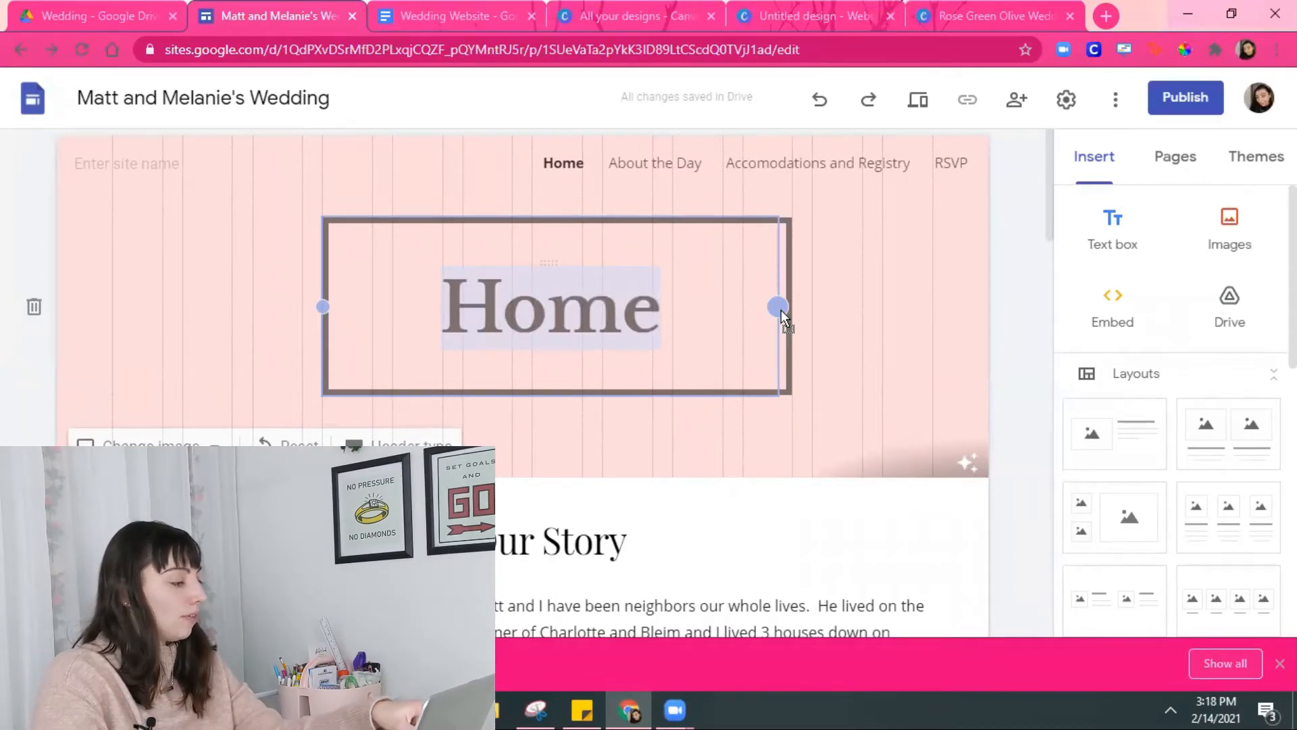
left_click_drag(781, 309, 723, 317)
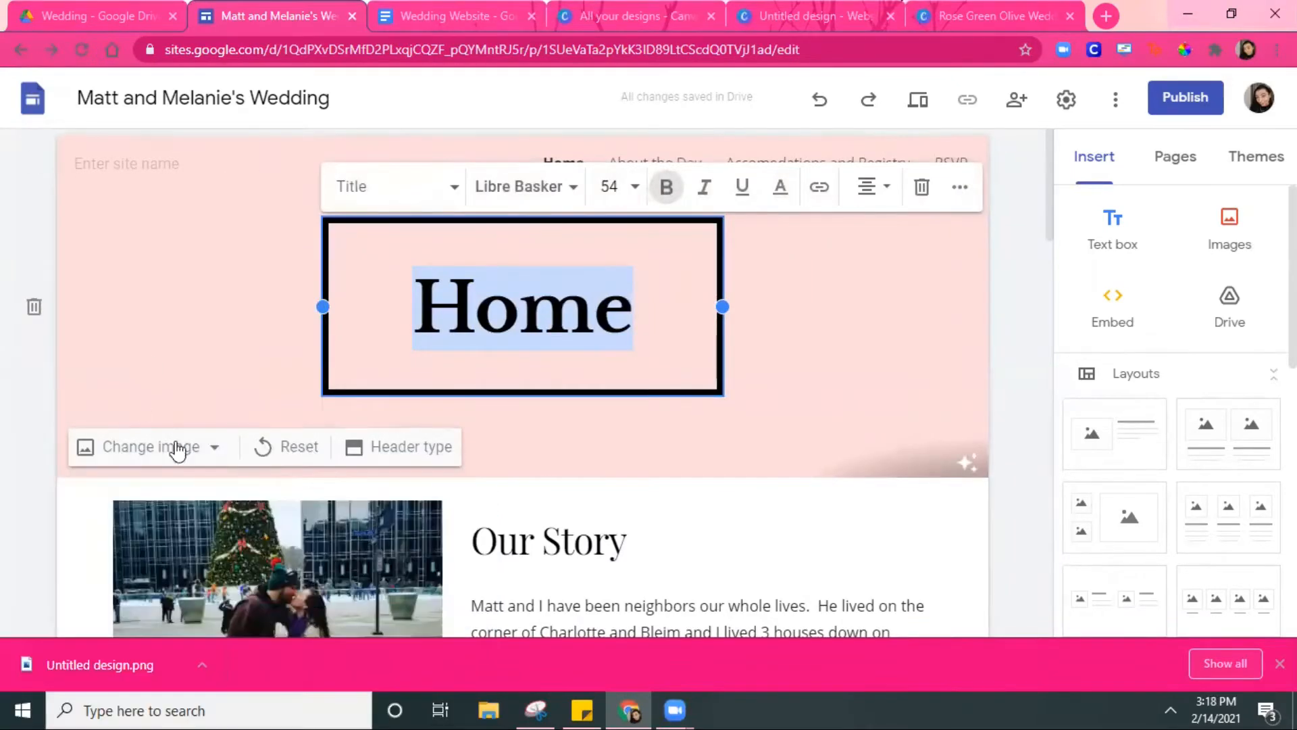
left_click(799, 15)
- Add a white square panel, stretch it wide and centre it on the banner
left_click(34, 358)
left_click(360, 322)
left_click_drag(760, 375, 614, 374)
left_click_drag(930, 375, 1105, 372)
left_click_drag(937, 386, 926, 387)
- Check the invitation and website plan tabs, then search Canva Elements for 'leaves'
left_click(944, 14)
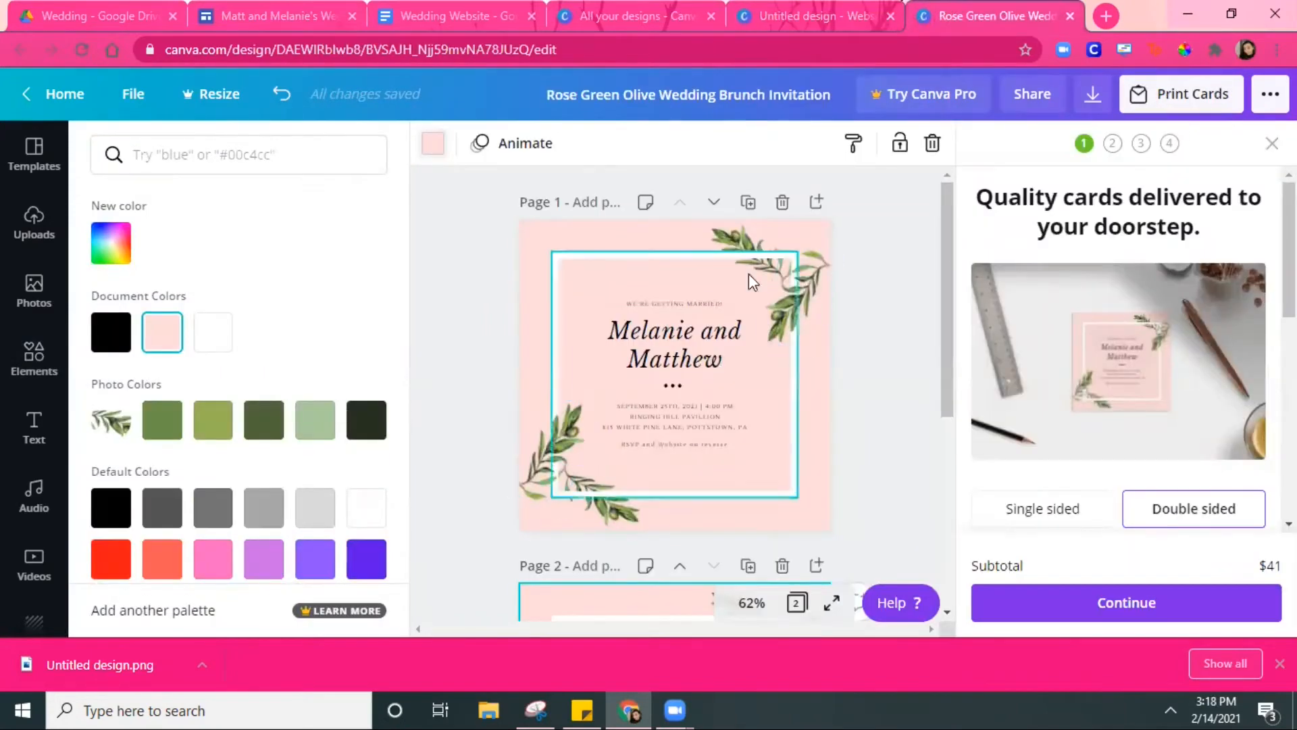
left_click(412, 14)
left_click(798, 15)
left_click(34, 358)
left_click(162, 155)
type("leaves")
key("Return")
scroll(342, 330, "down", 1)
- Place and rotate a leaf sprig and a eucalyptus sprig at the banner's top right
left_click_drag(341, 284, 1062, 322)
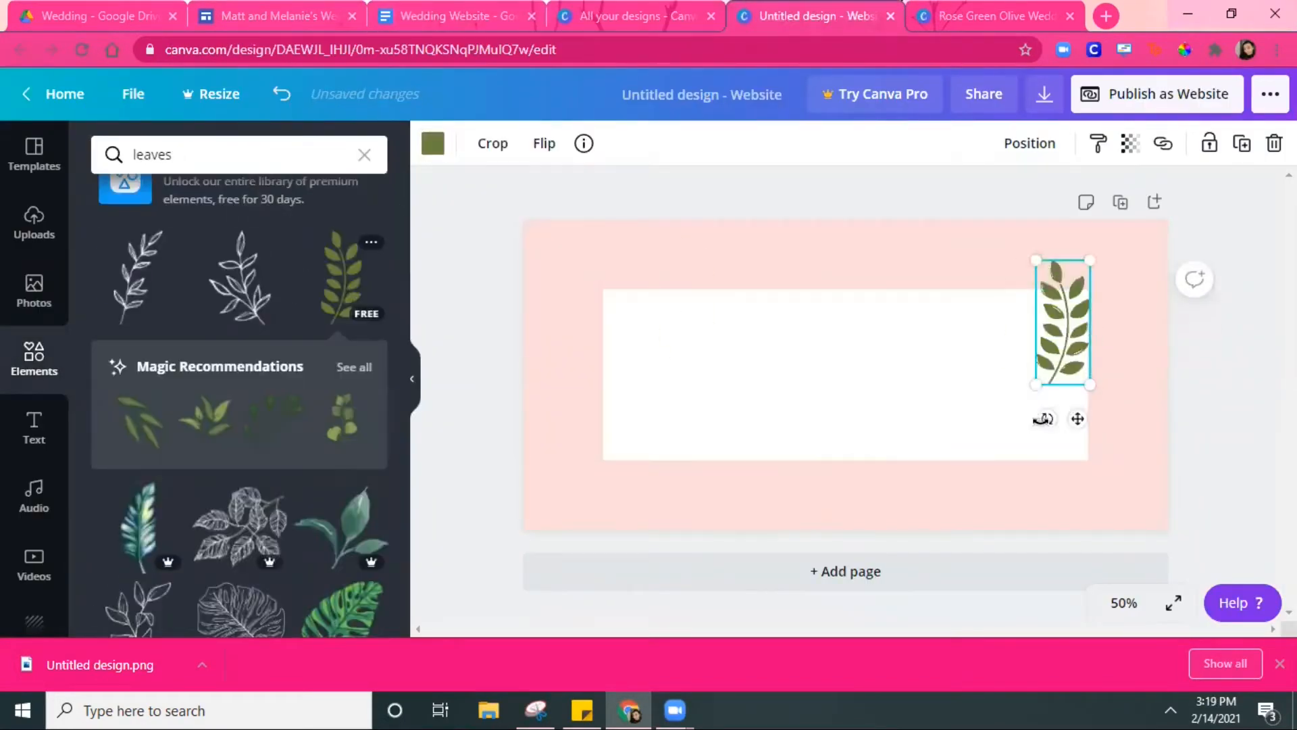
left_click_drag(1047, 419, 1151, 366)
left_click_drag(1062, 323, 1036, 289)
left_click(342, 419)
left_click_drag(845, 471, 886, 286)
left_click_drag(845, 375, 1060, 358)
- Add a rotated, shrunken recommended leaf at the top right and delete the olive branch
left_click_drag(1099, 270, 1062, 262)
left_click_drag(1074, 351, 1080, 351)
left_click(204, 431)
left_click_drag(845, 375, 1072, 281)
left_click_drag(1073, 376, 1022, 385)
left_click(1006, 279)
key("Delete")
- Add another leaf sprig and position it at the top right
left_click_drag(1149, 248, 1088, 286)
left_click(141, 424)
left_click_drag(815, 347, 1005, 294)
left_click_drag(1038, 416, 952, 365)
left_click(837, 553)
left_click(1038, 330)
- Place a rotated leaf and an upright eucalyptus copy at the lower left
left_click_drag(1040, 330, 679, 439)
left_click_drag(613, 475, 728, 362)
left_click_drag(671, 430, 670, 466)
left_click(1078, 348)
key("ctrl+v")
left_click_drag(1081, 352, 630, 443)
left_click_drag(636, 354, 637, 546)
left_click_drag(630, 466, 597, 430)
- Copy the top-right leaf sprig to the lower left, rotated to -162°
left_click(1081, 285)
key("ctrl+c")
key("ctrl+v")
left_click_drag(1083, 288, 627, 415)
left_click_drag(605, 482, 651, 348)
left_click_drag(627, 416, 608, 464)
left_click(1151, 491)
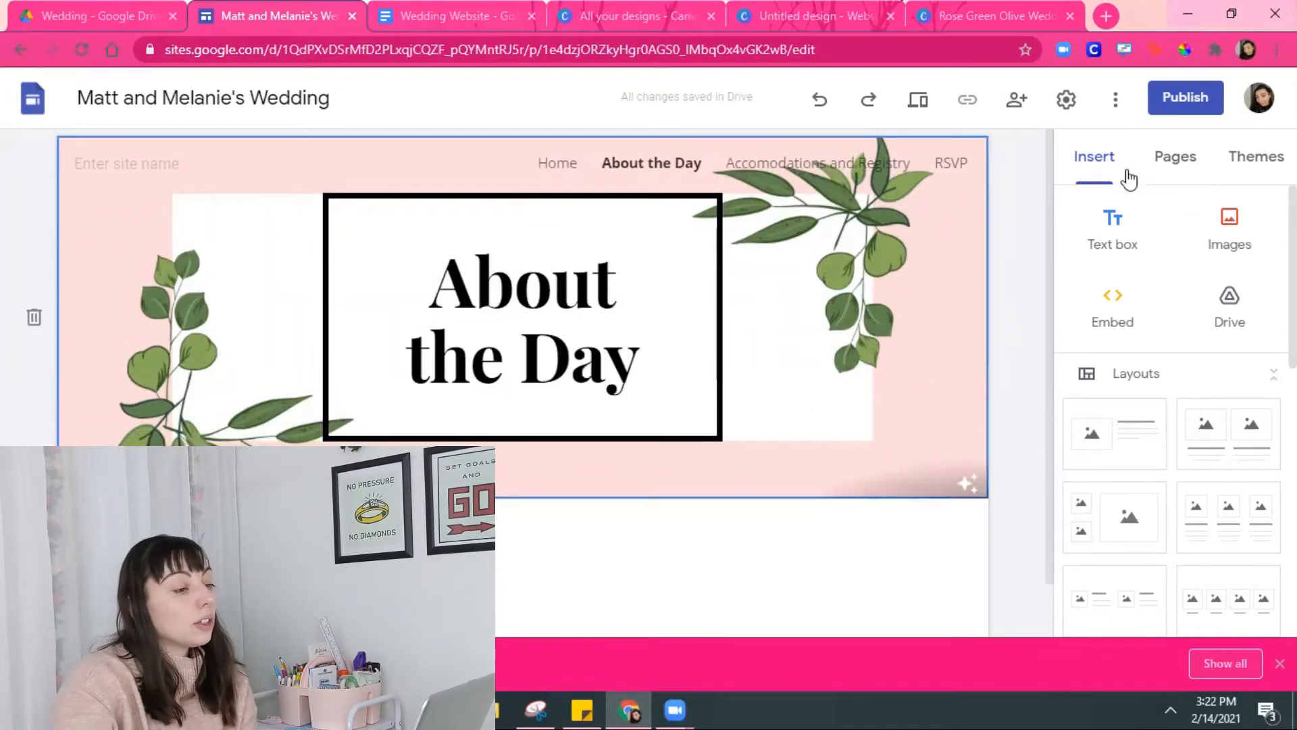
- Embed the wedding RSVP Google Form on the RSVP page
left_click(1169, 162)
left_click(1111, 378)
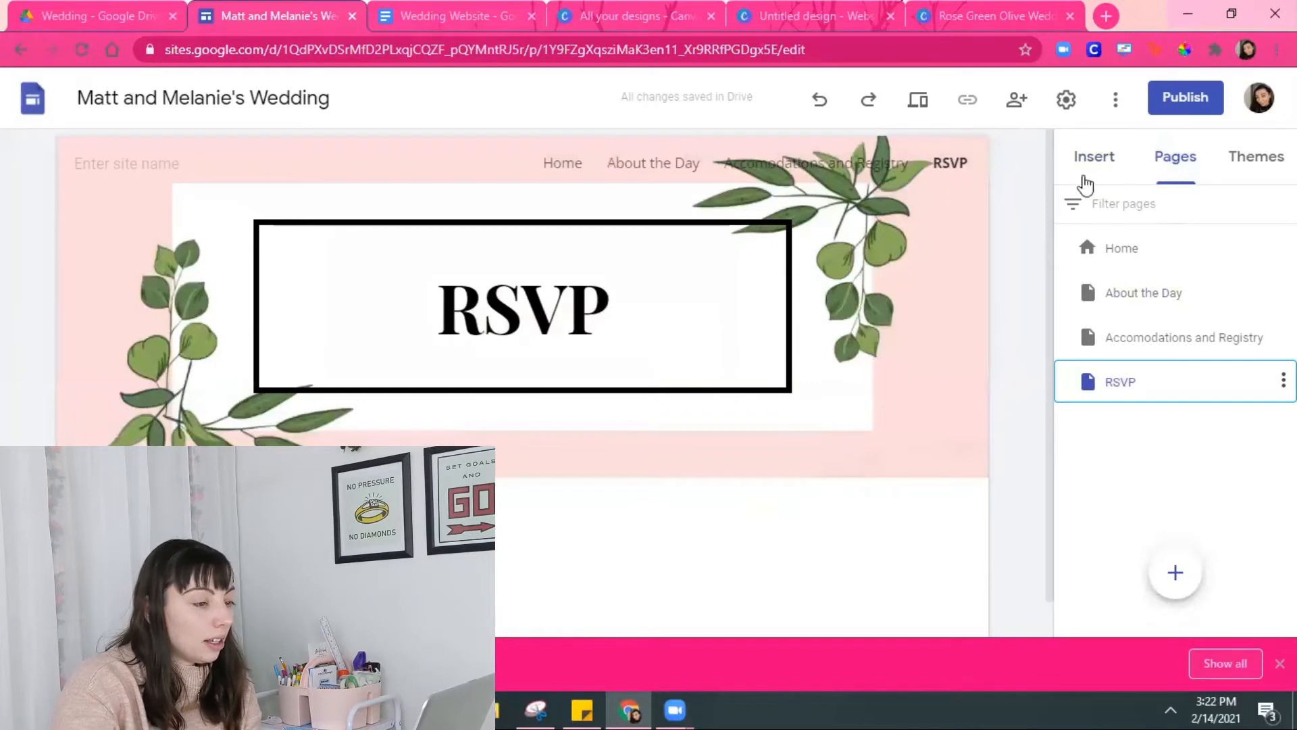
left_click(1092, 159)
scroll(1151, 458, "down", 10)
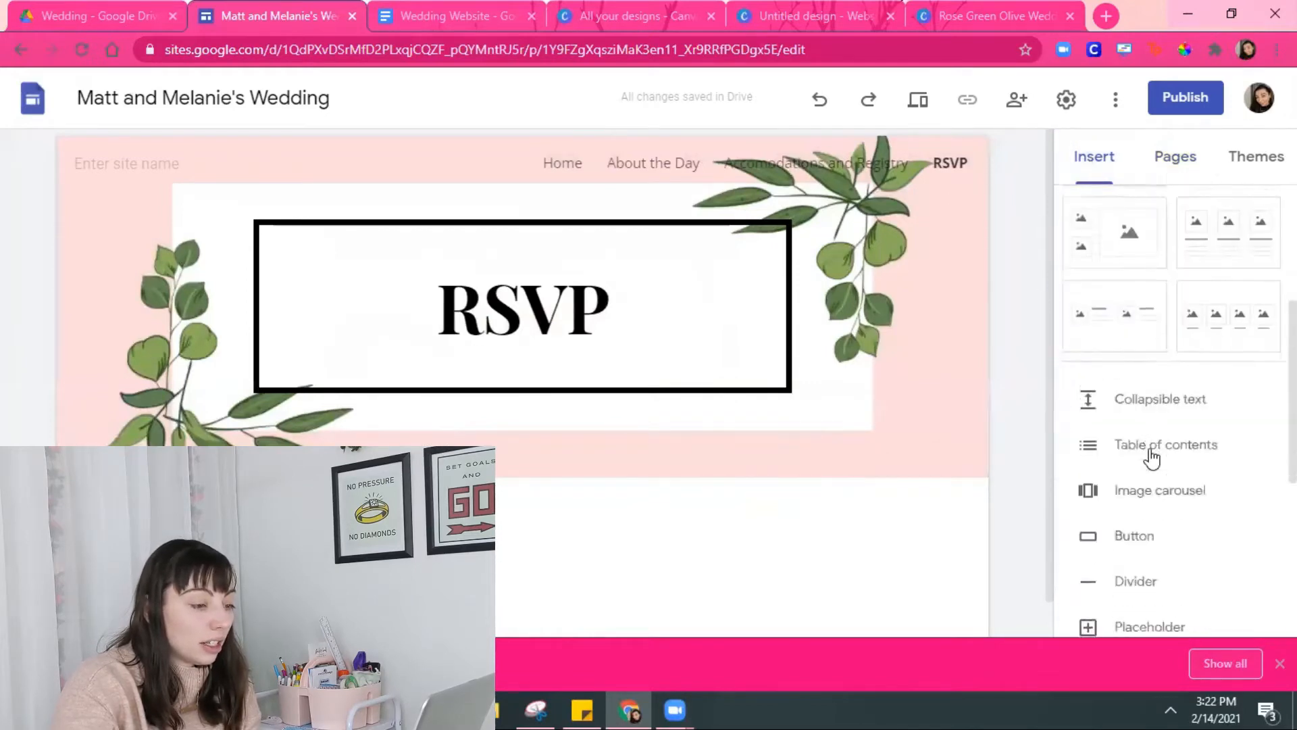
left_click(1146, 579)
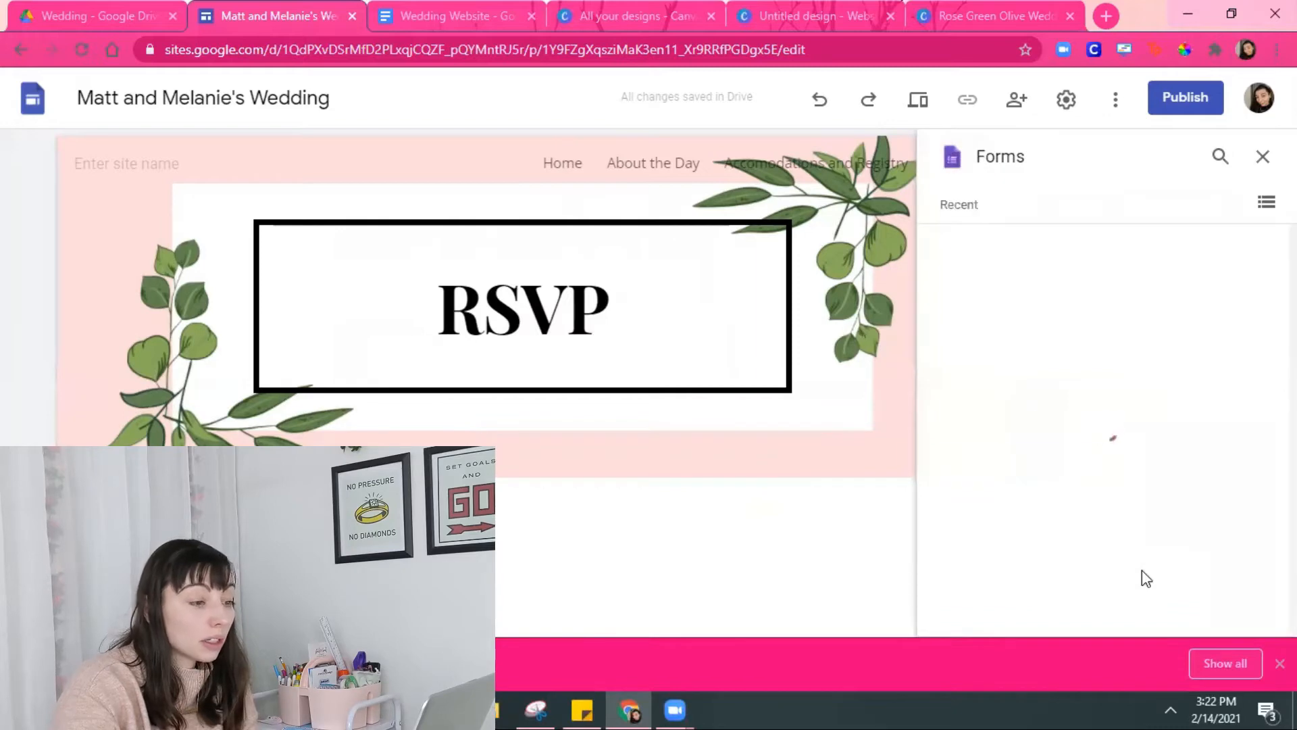
left_click(1034, 345)
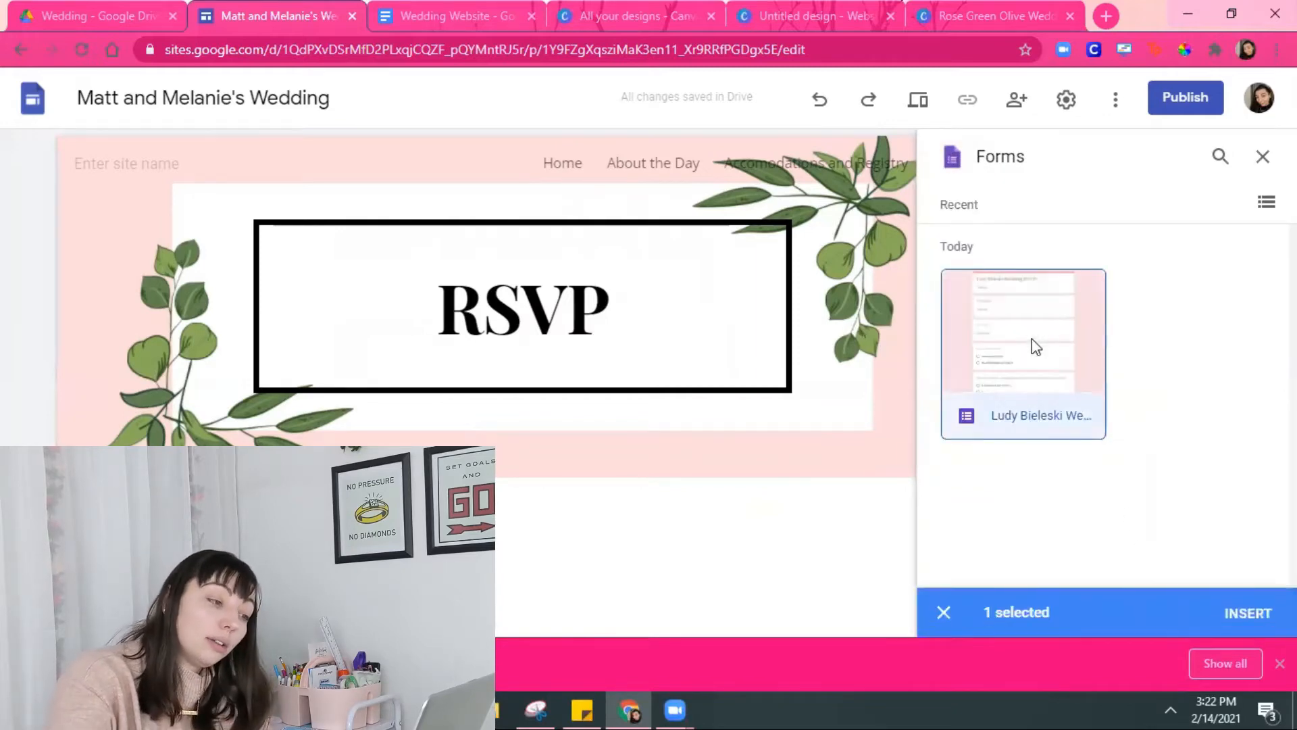
left_click(1248, 613)
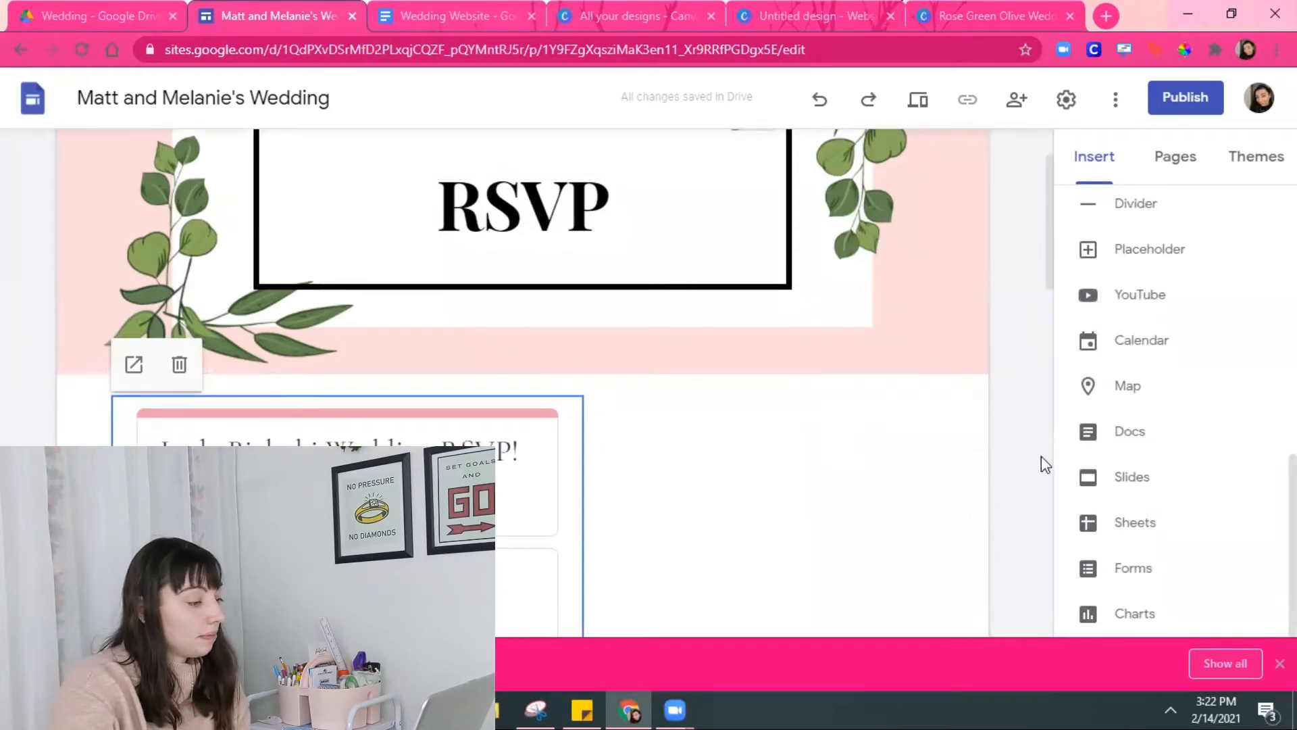
- Resize the RSVP form embed to span the section width
scroll(1022, 463, "down", 9)
scroll(1009, 399, "down", 8)
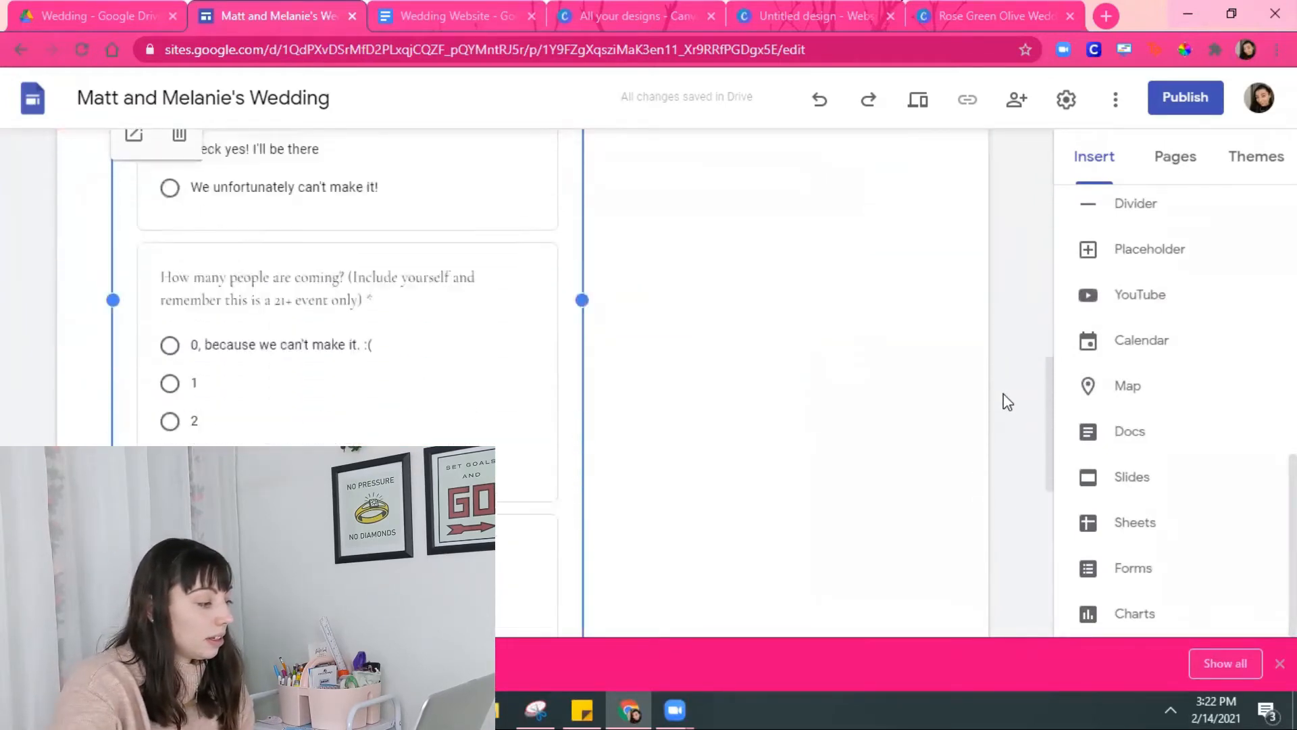
left_click_drag(579, 418, 1163, 521)
left_click_drag(788, 374, 850, 476)
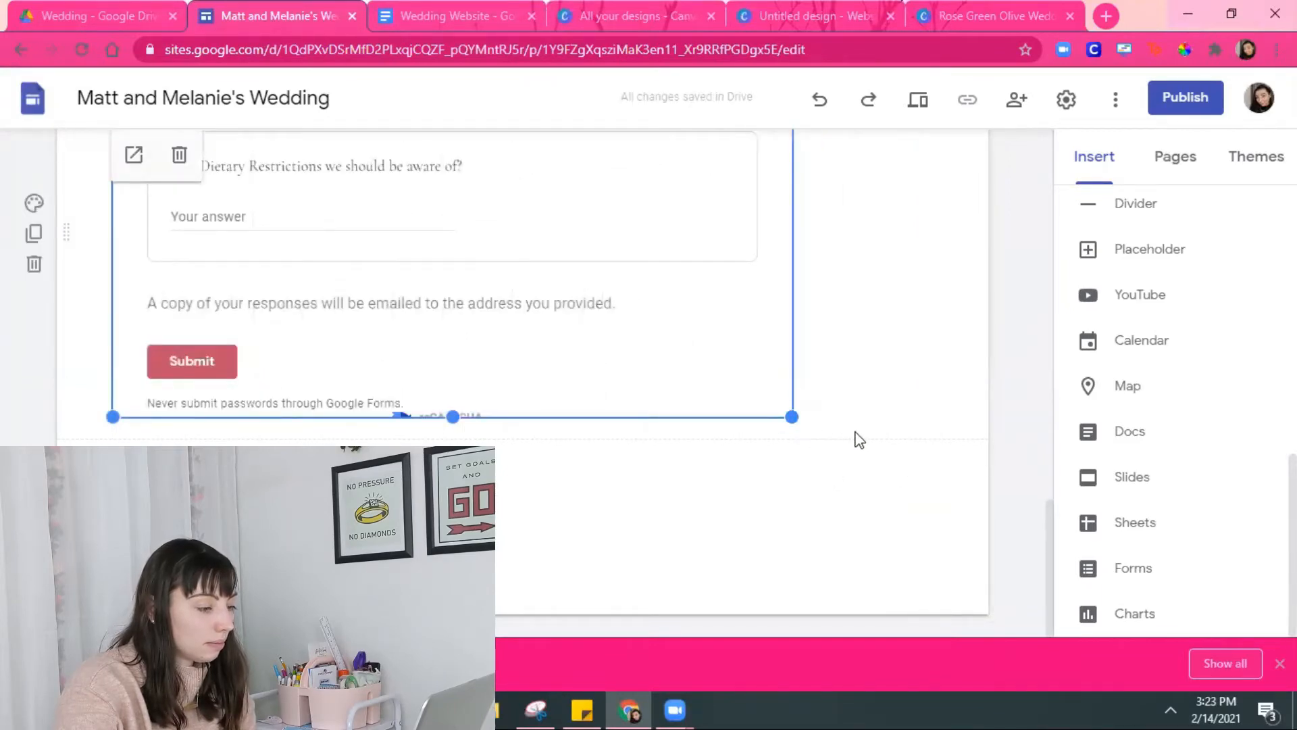
left_click_drag(792, 417, 932, 489)
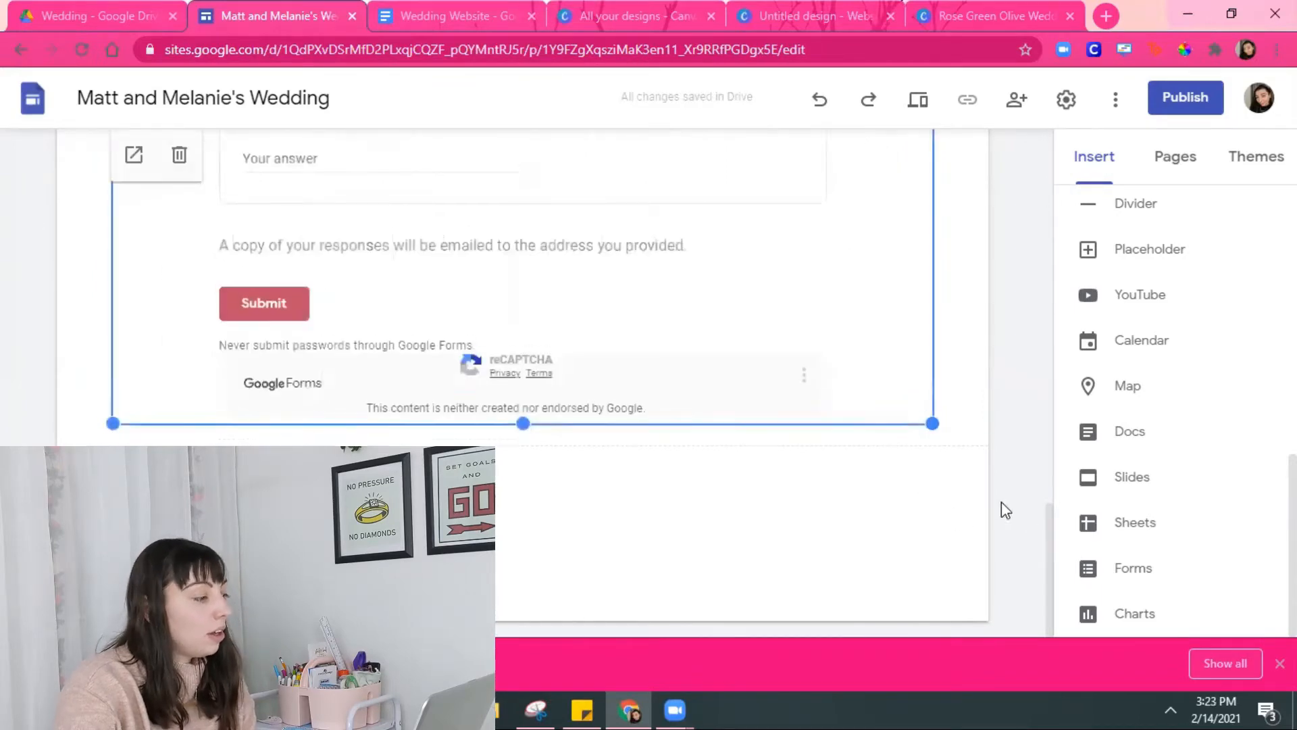
scroll(899, 490, "up", 10)
scroll(904, 500, "up", 8)
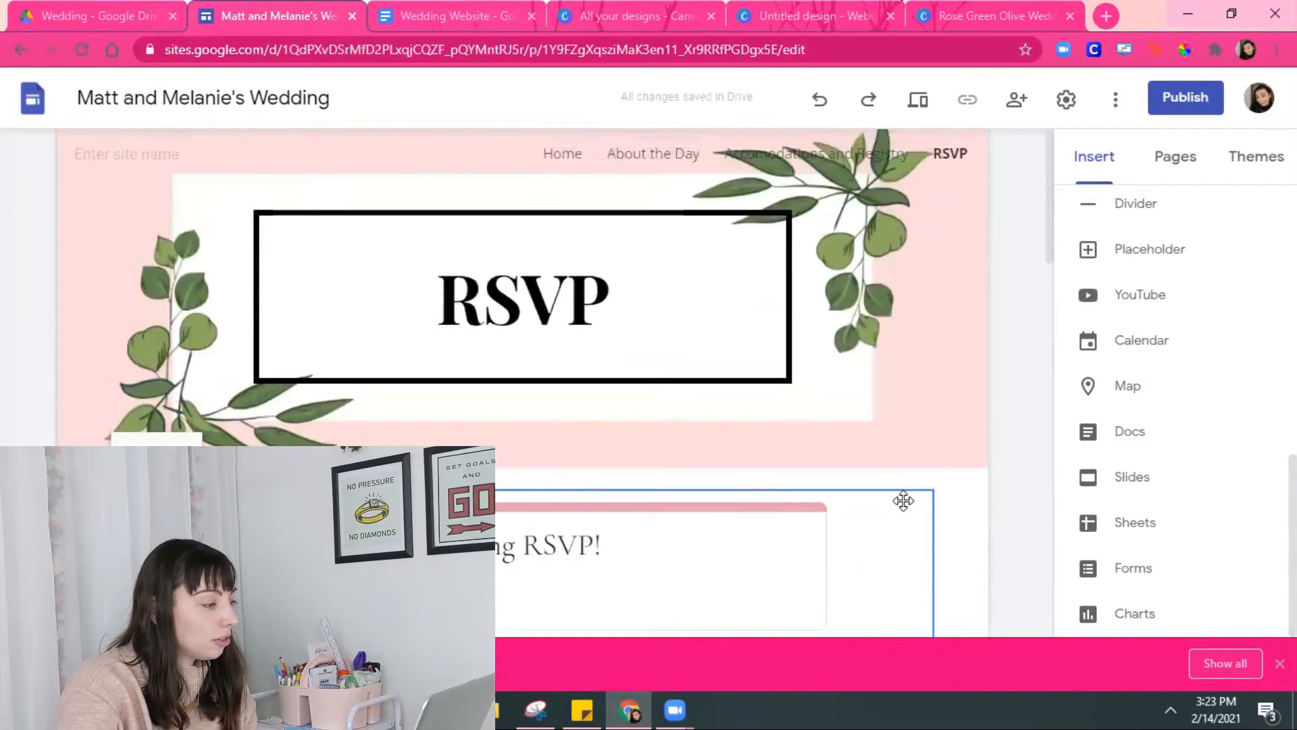
scroll(1006, 528, "down", 6)
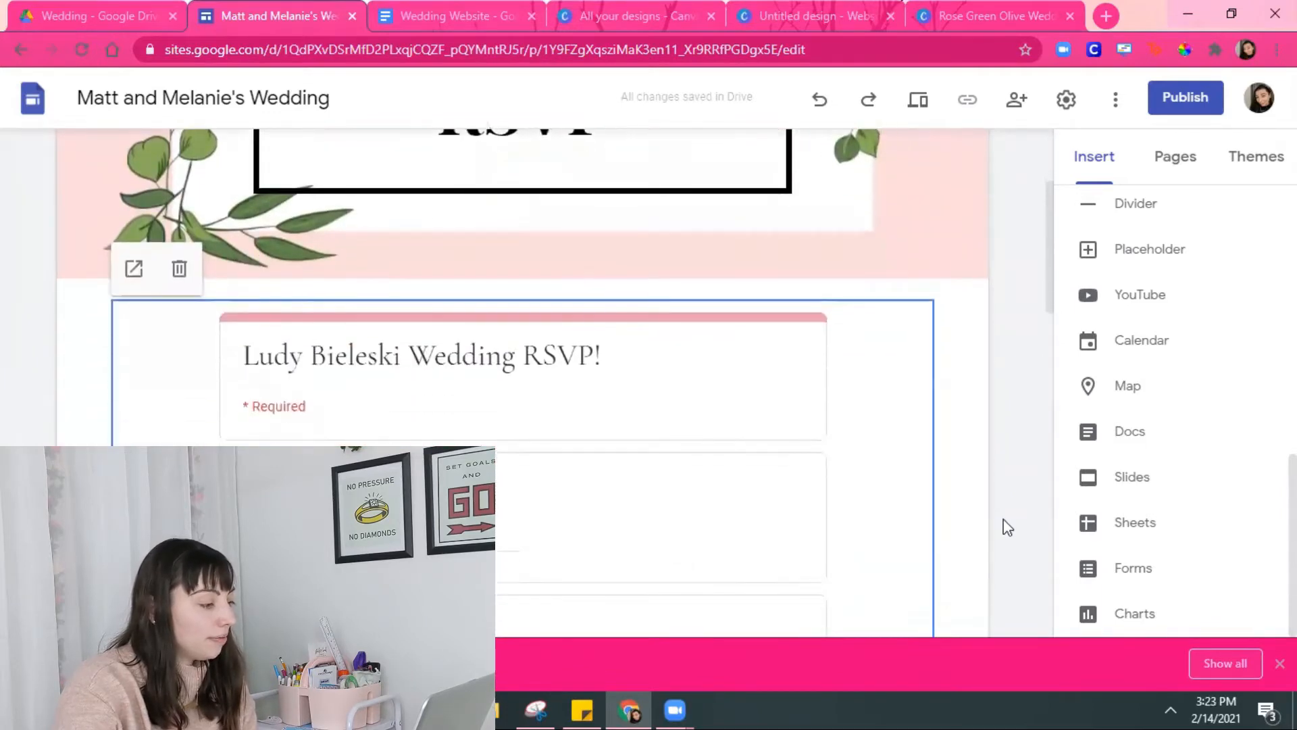
scroll(1006, 527, "down", 10)
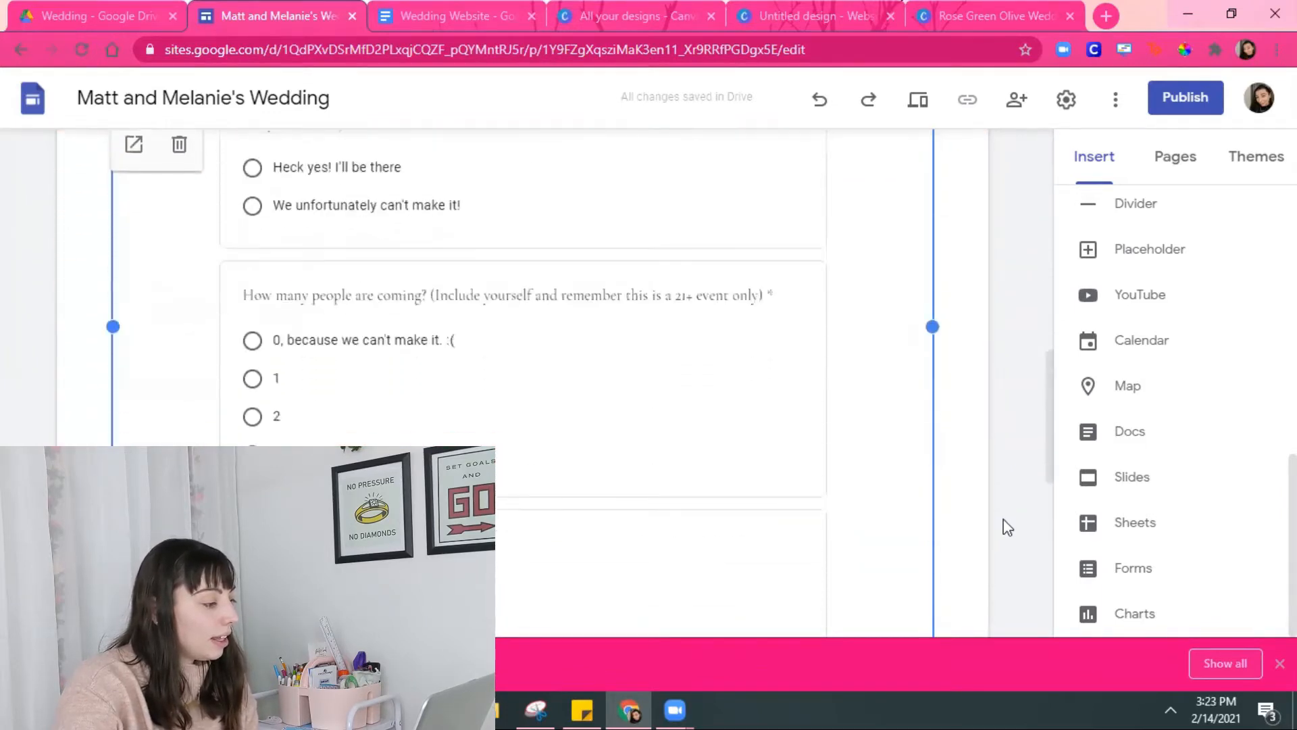
scroll(1007, 526, "down", 2)
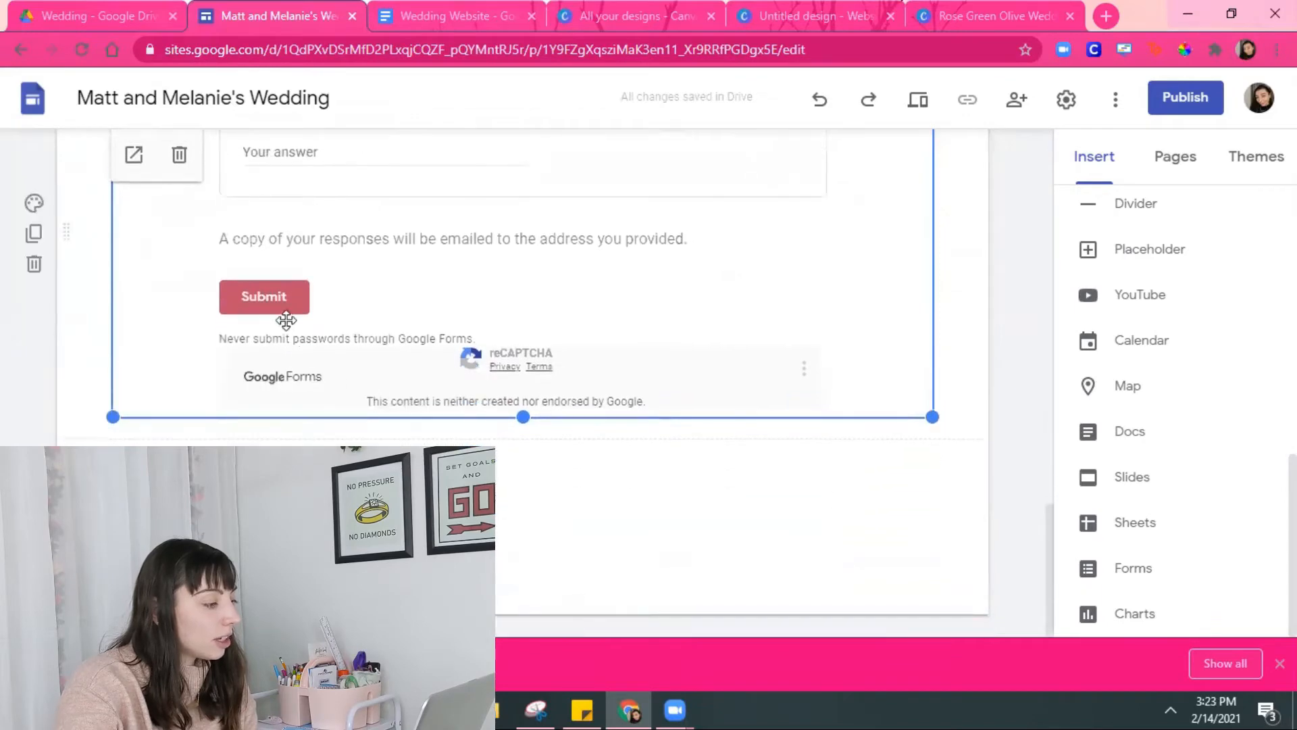
scroll(1037, 527, "up", 18)
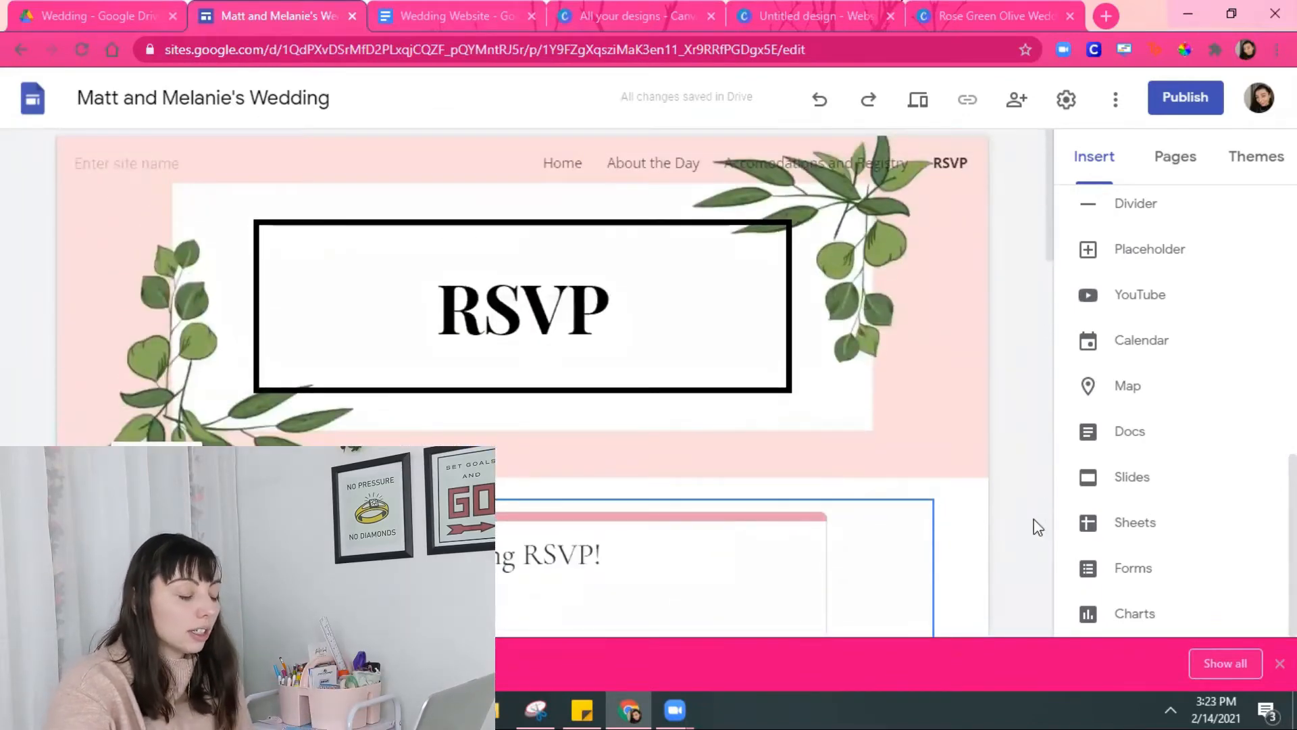
left_click(562, 167)
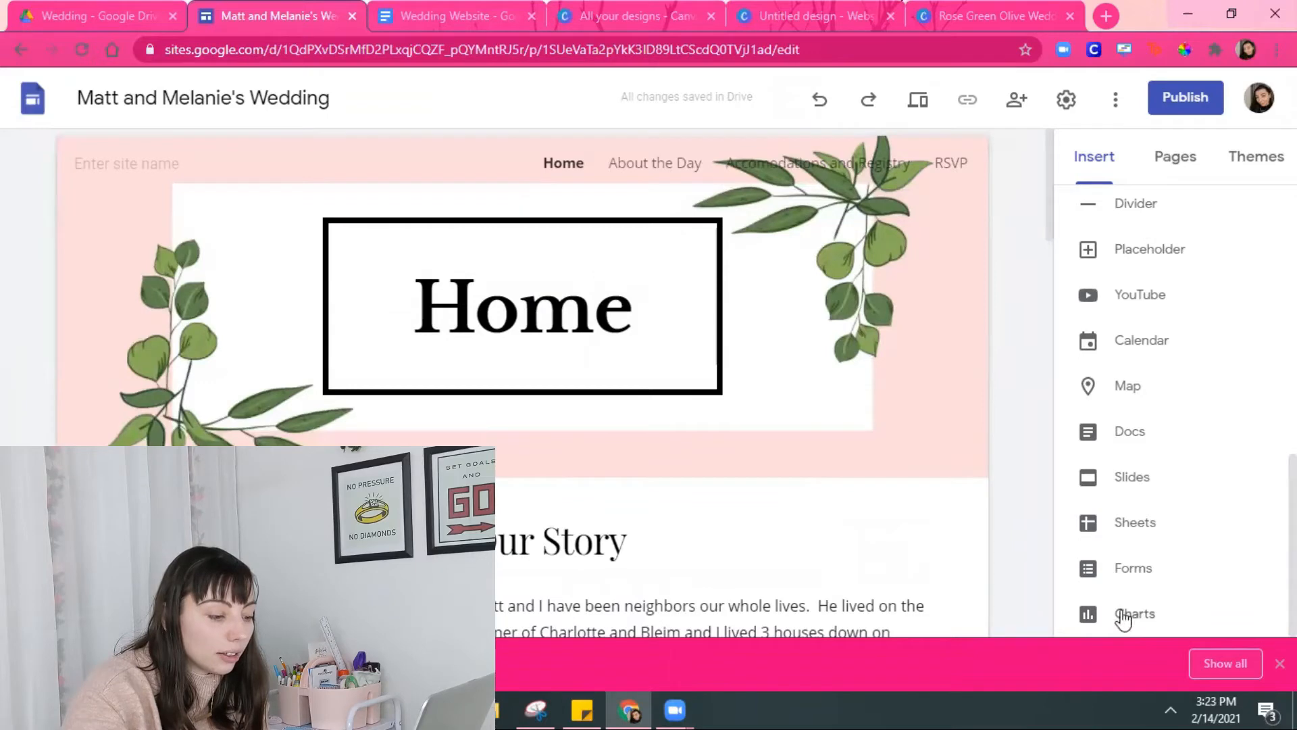
- Insert an RSVP Here! button linked to the RSVP page
left_click(1280, 664)
scroll(1129, 500, "up", 4)
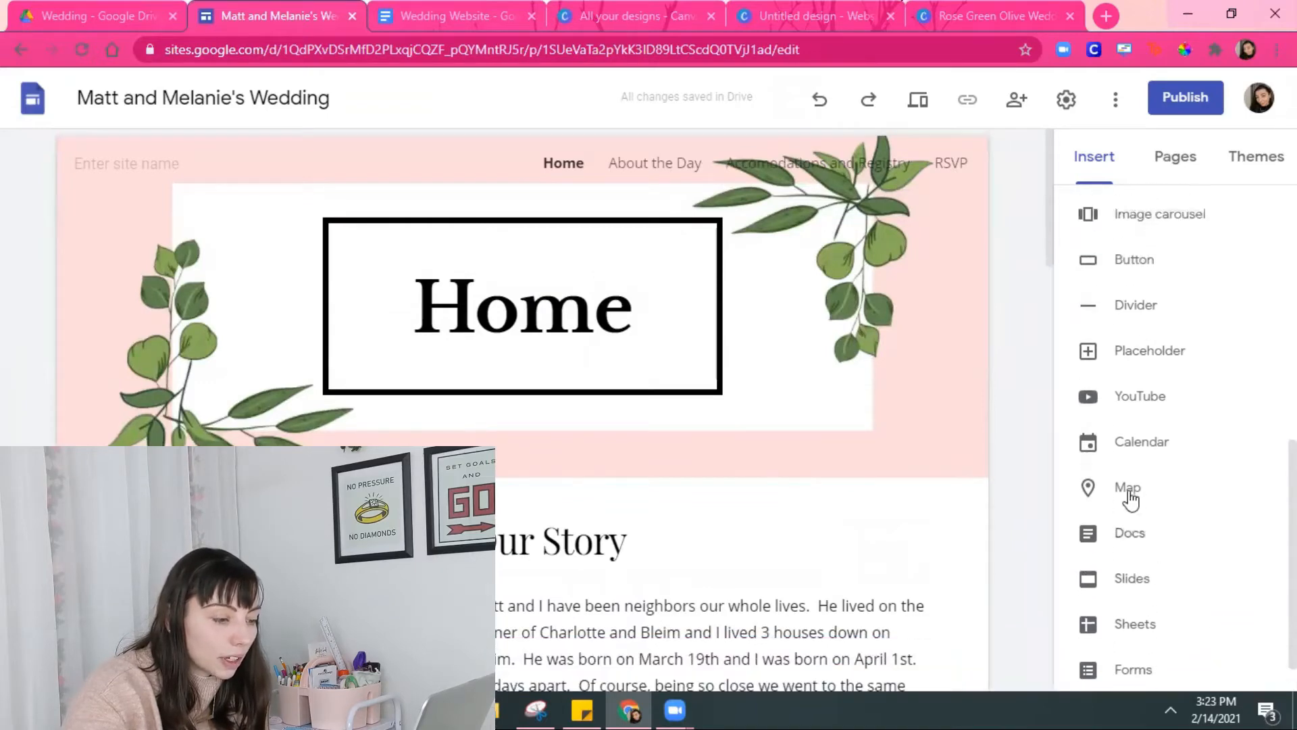
scroll(1129, 500, "up", 2)
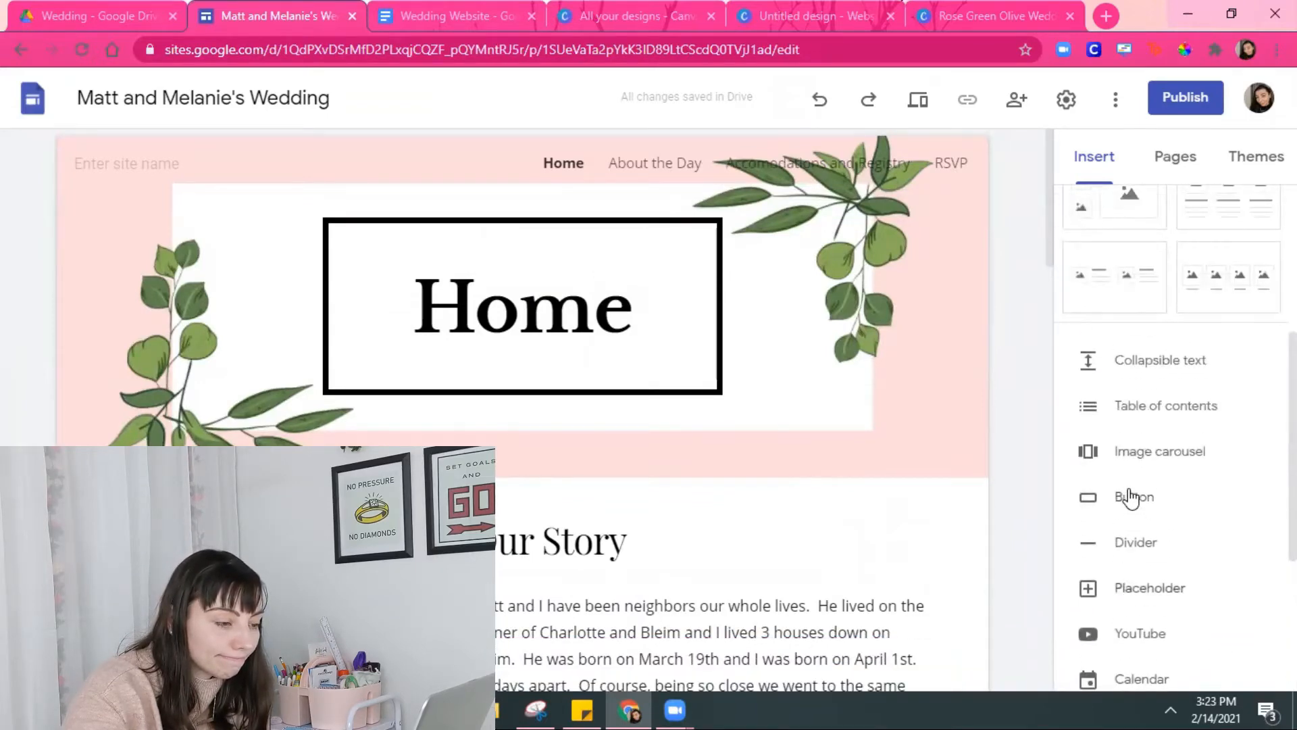
left_click(1133, 500)
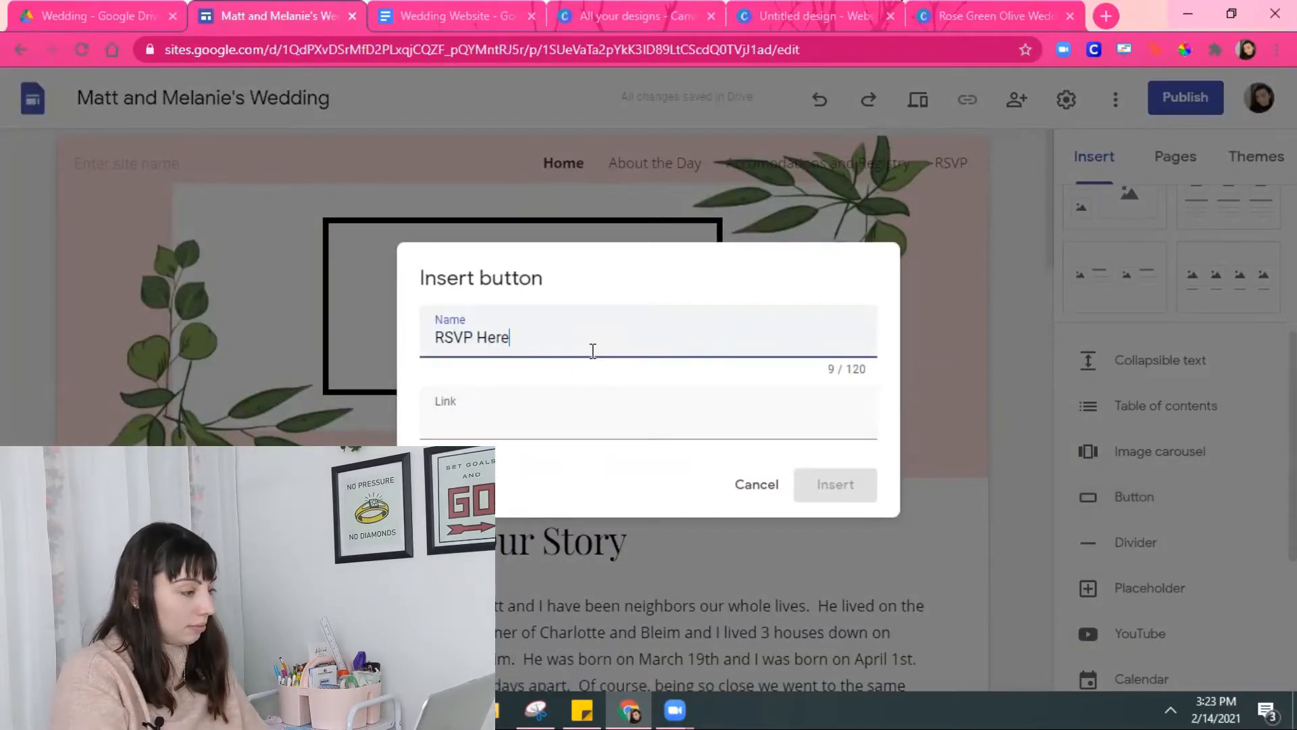
left_click(491, 417)
left_click(507, 585)
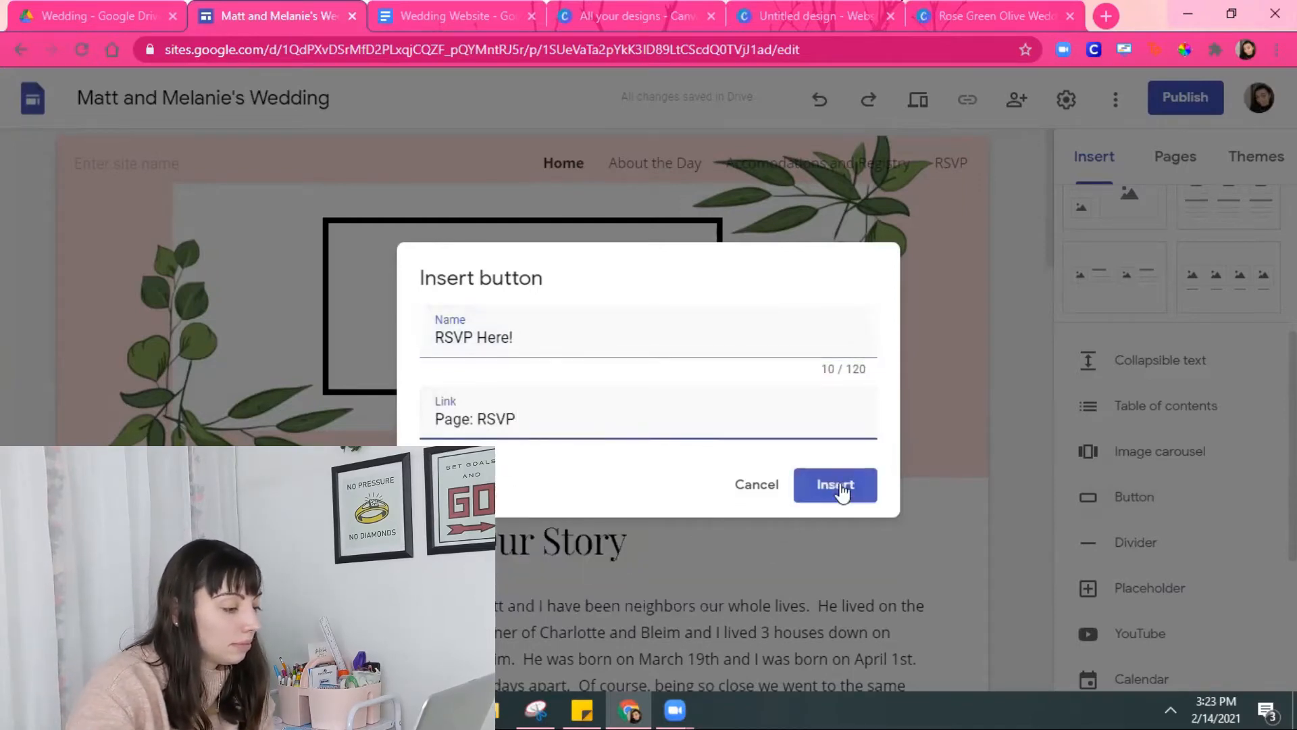
left_click(838, 486)
- Place the button just below the header and stretch it to full section width
left_click_drag(172, 453, 517, 211)
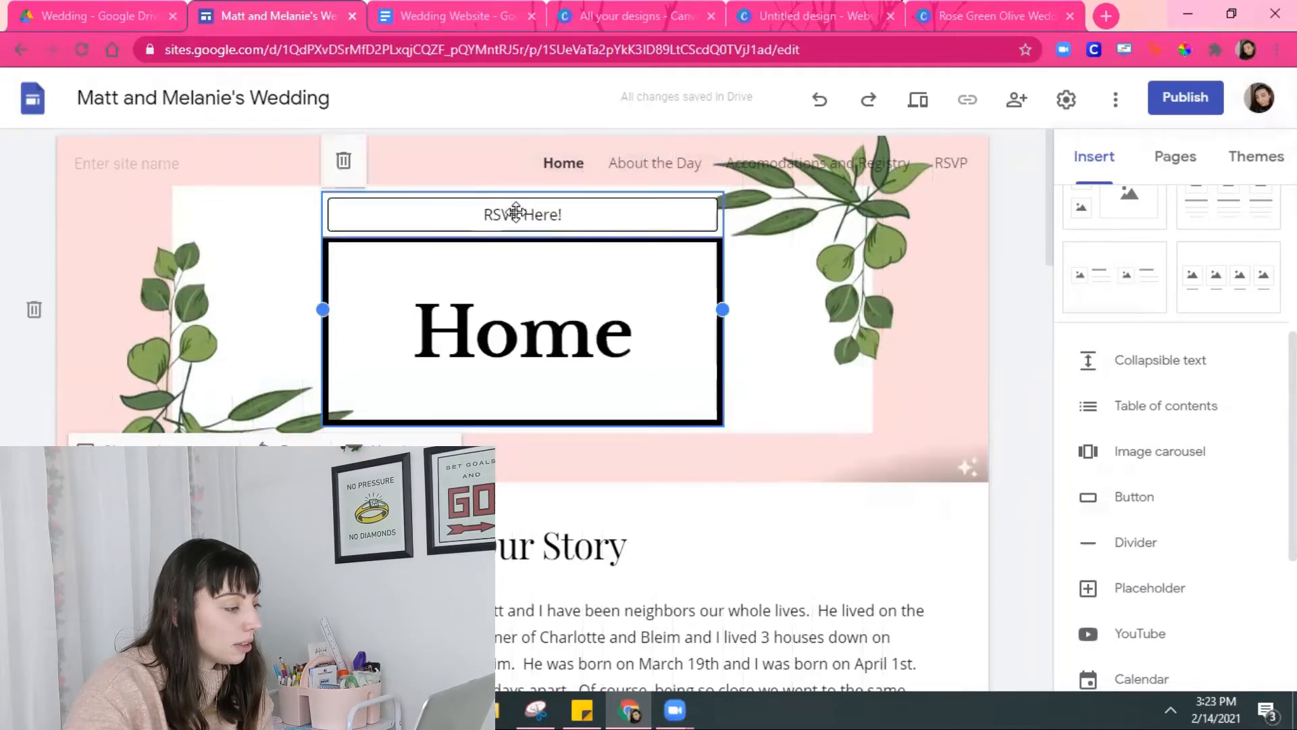
left_click_drag(514, 195, 439, 476)
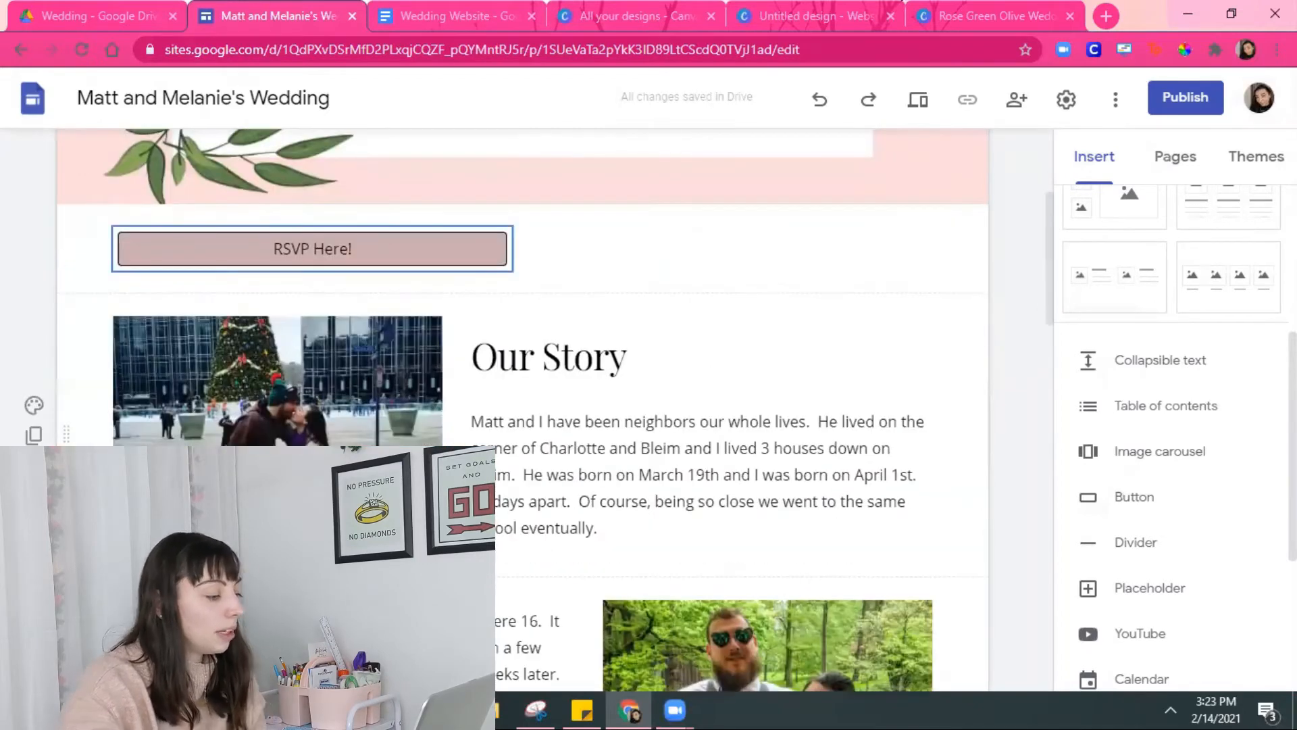
left_click(513, 242)
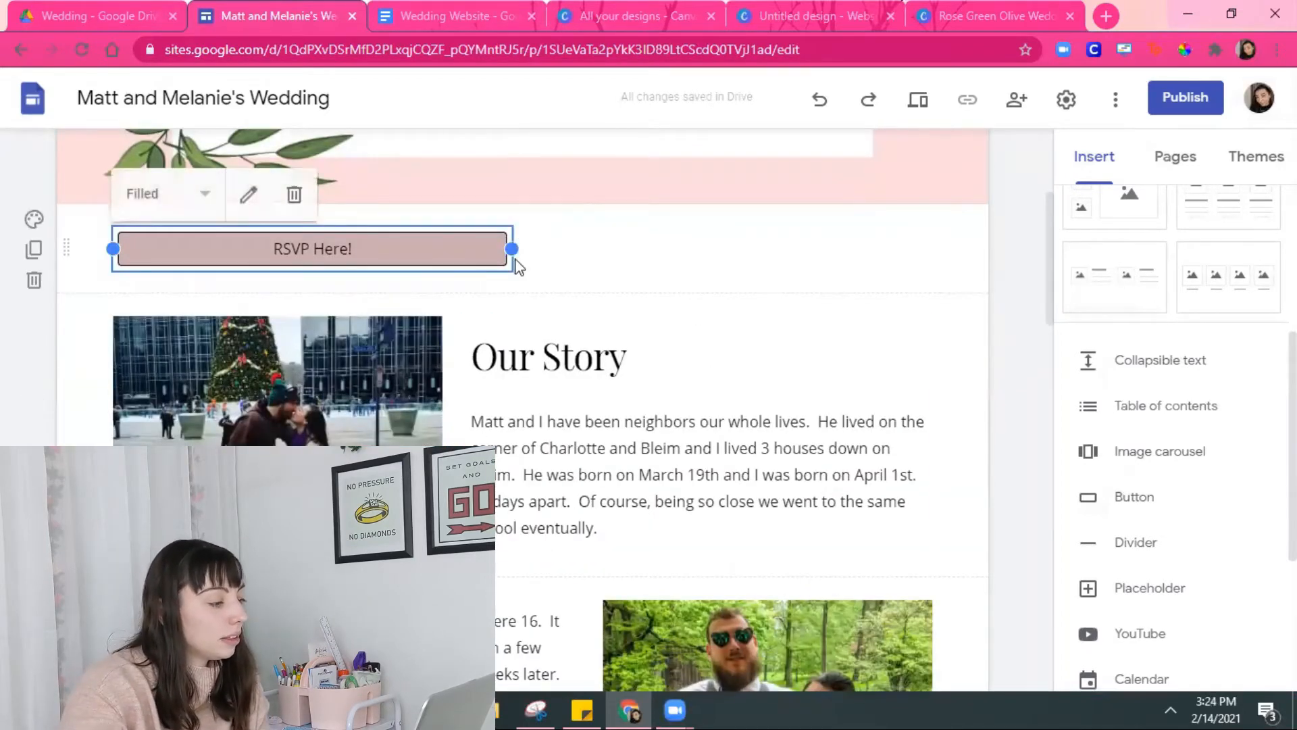
left_click_drag(514, 249, 938, 274)
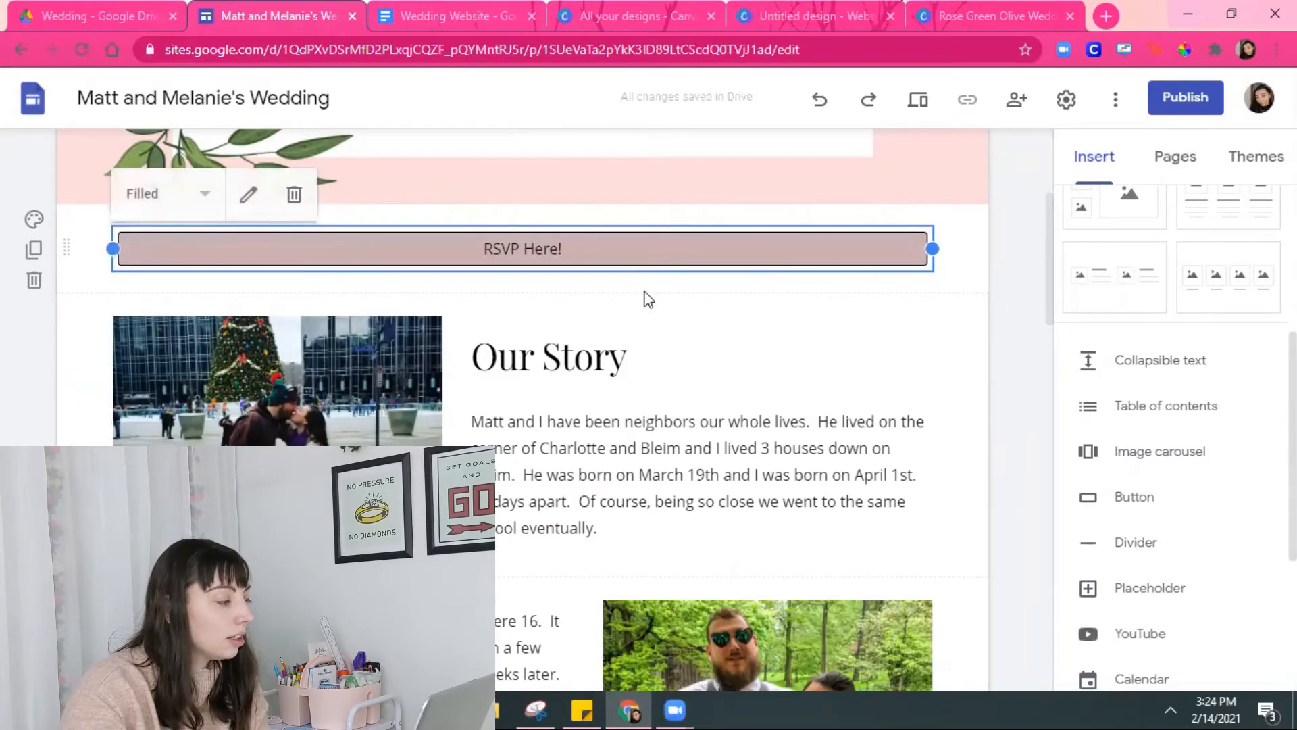
left_click(1002, 348)
scroll(1001, 347, "up", 4)
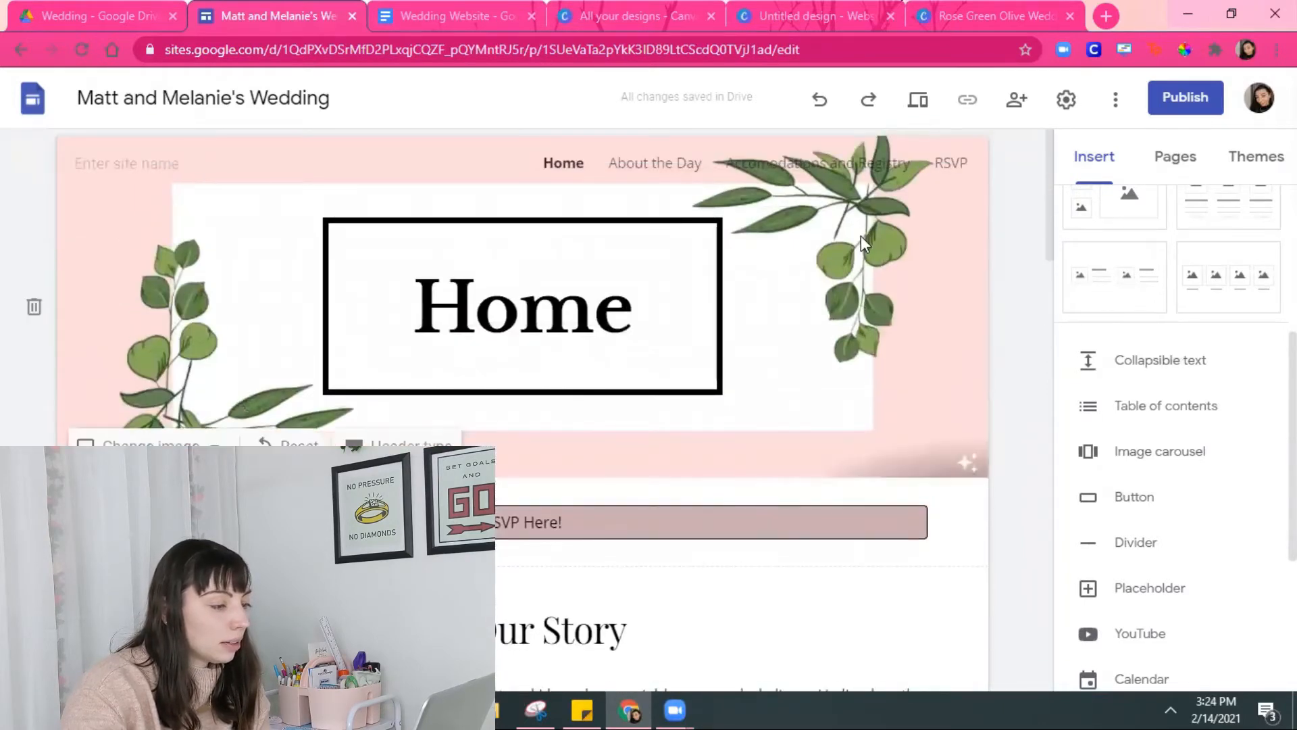
- Eyedrop olive green 6A904B from the Canva invitation's photo colours
left_click(1008, 3)
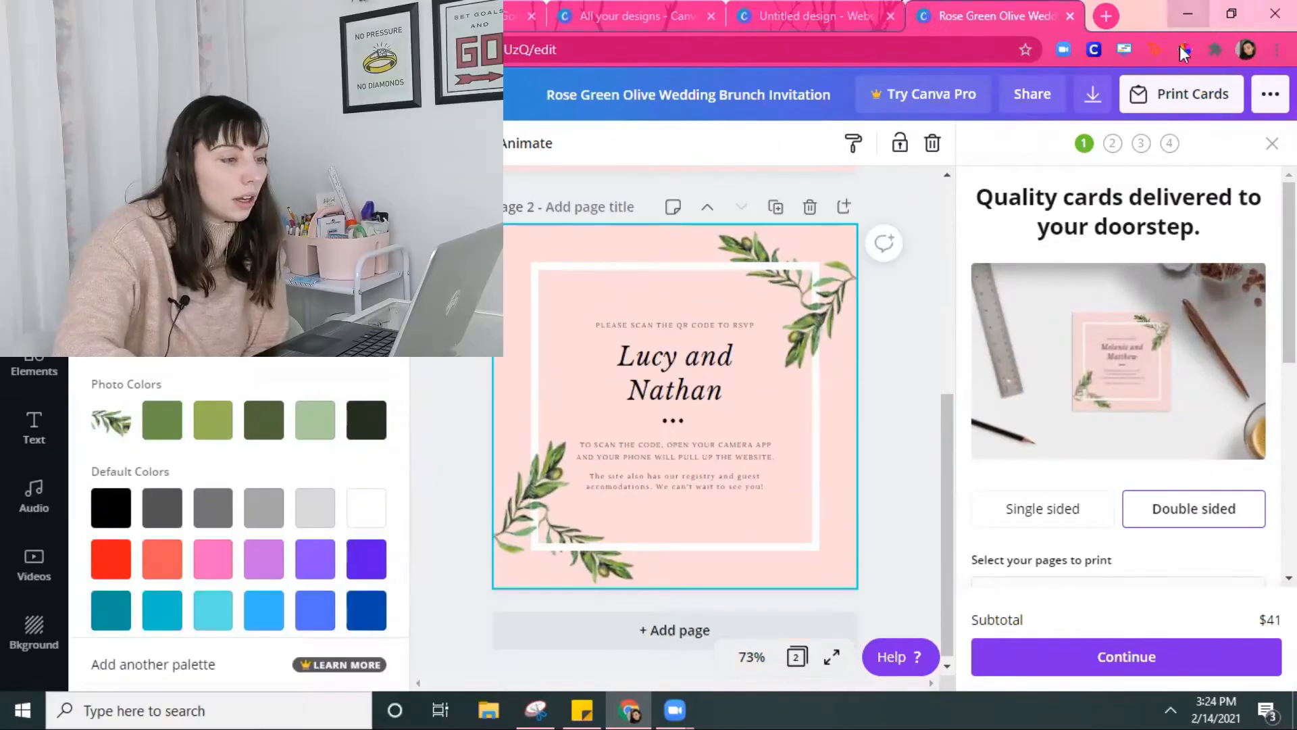
left_click(1184, 50)
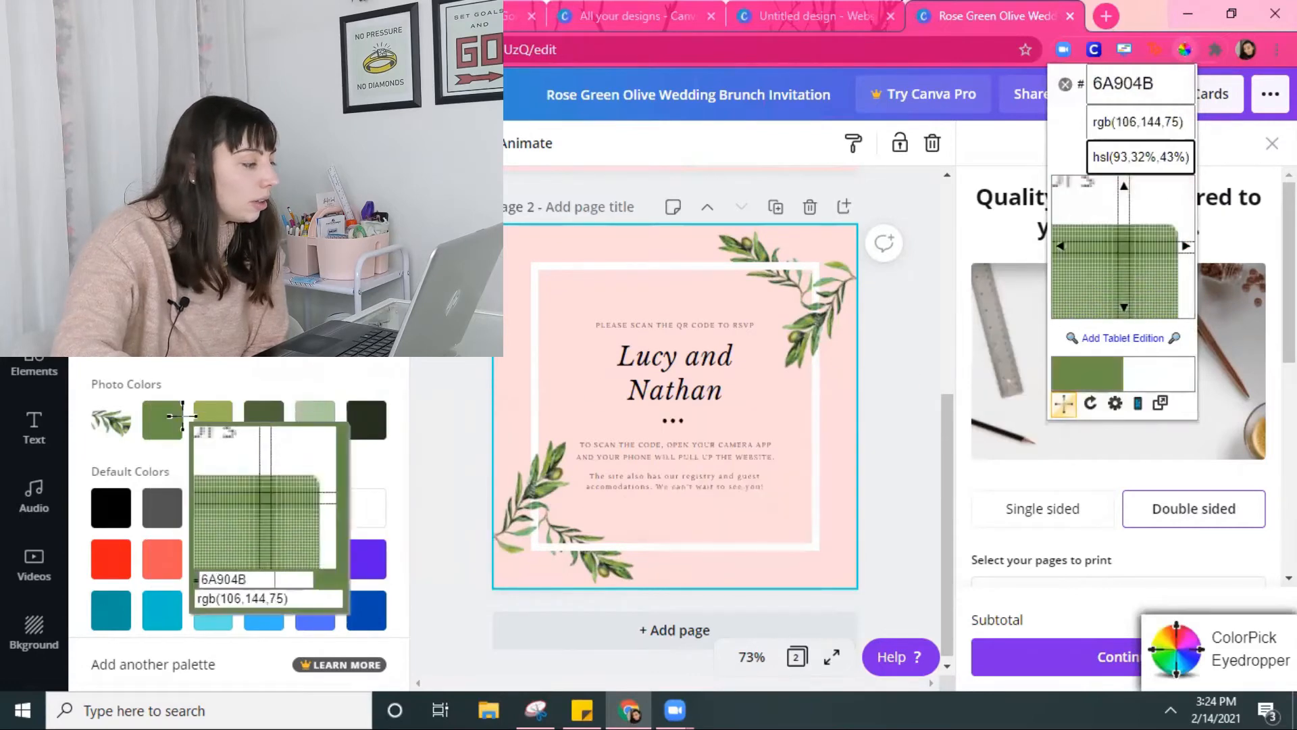
left_click(163, 423)
key("ctrl+c")
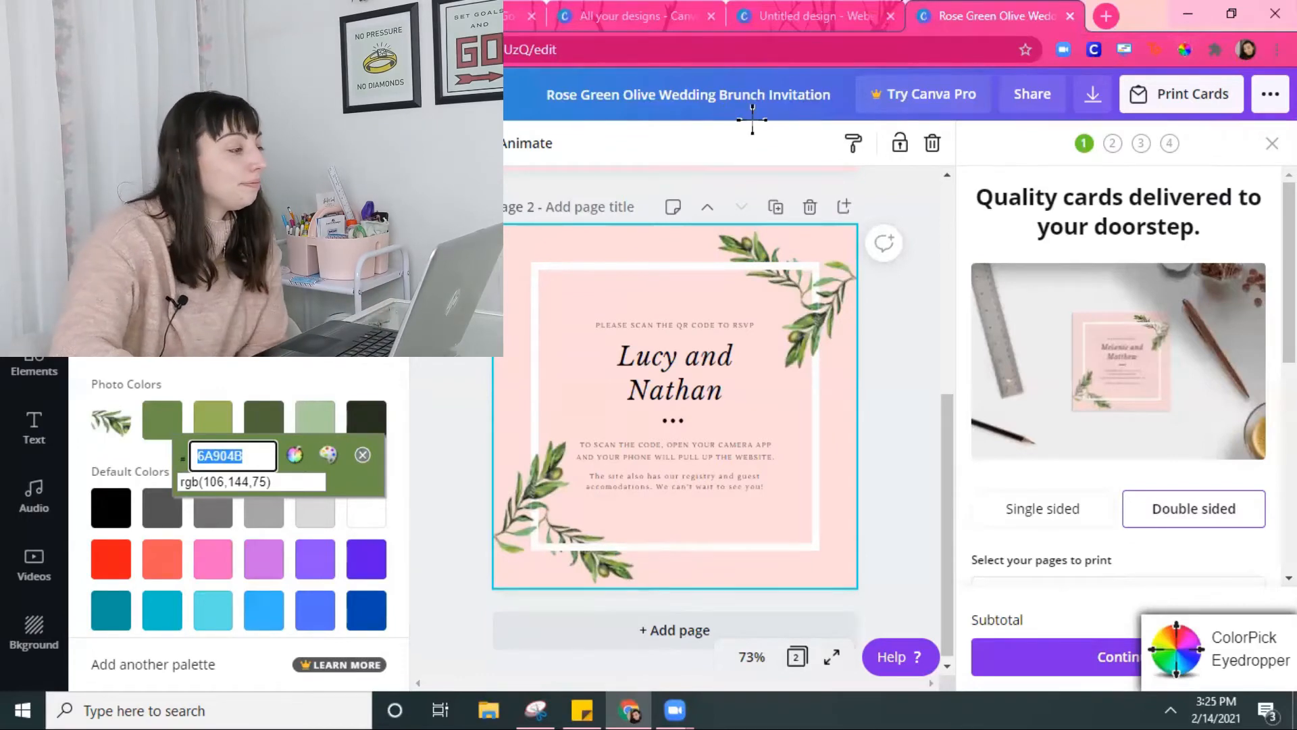
left_click(277, 16)
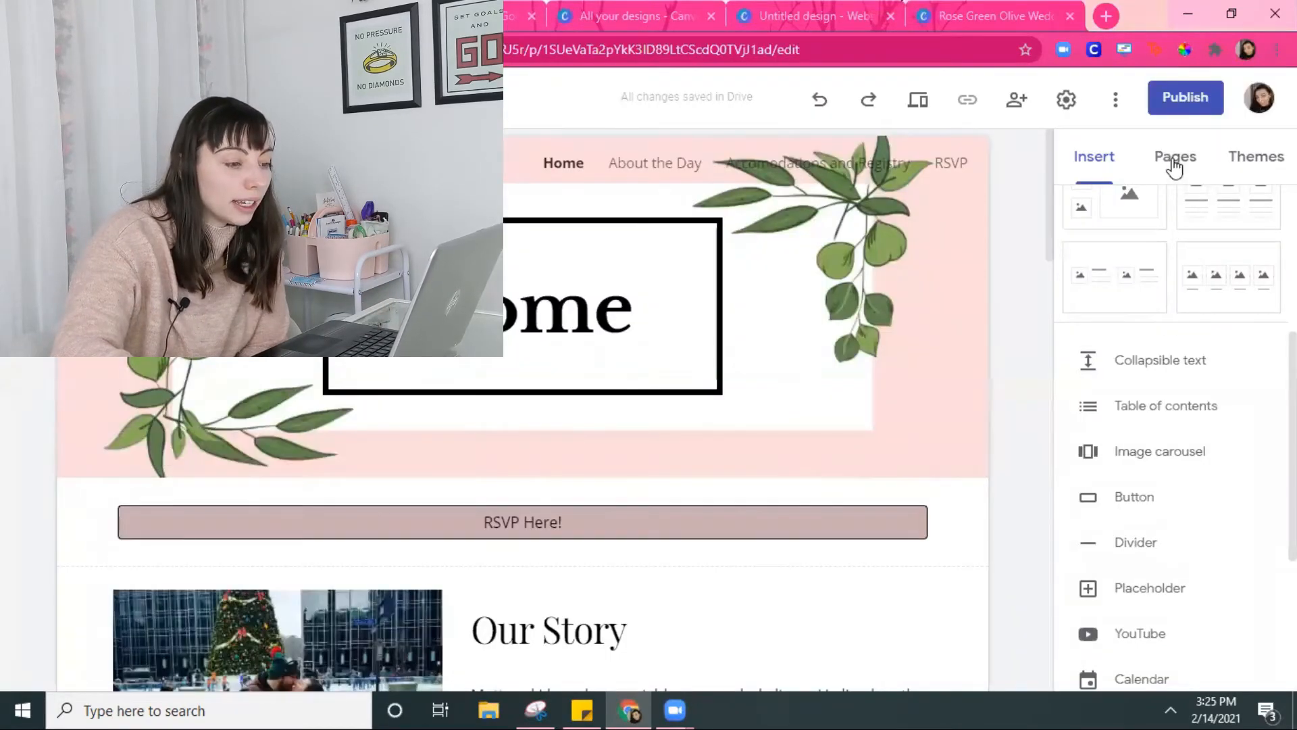
- Replace the Diplomat theme's custom colour #fcdbdb with olive green 6A904B
left_click(1255, 156)
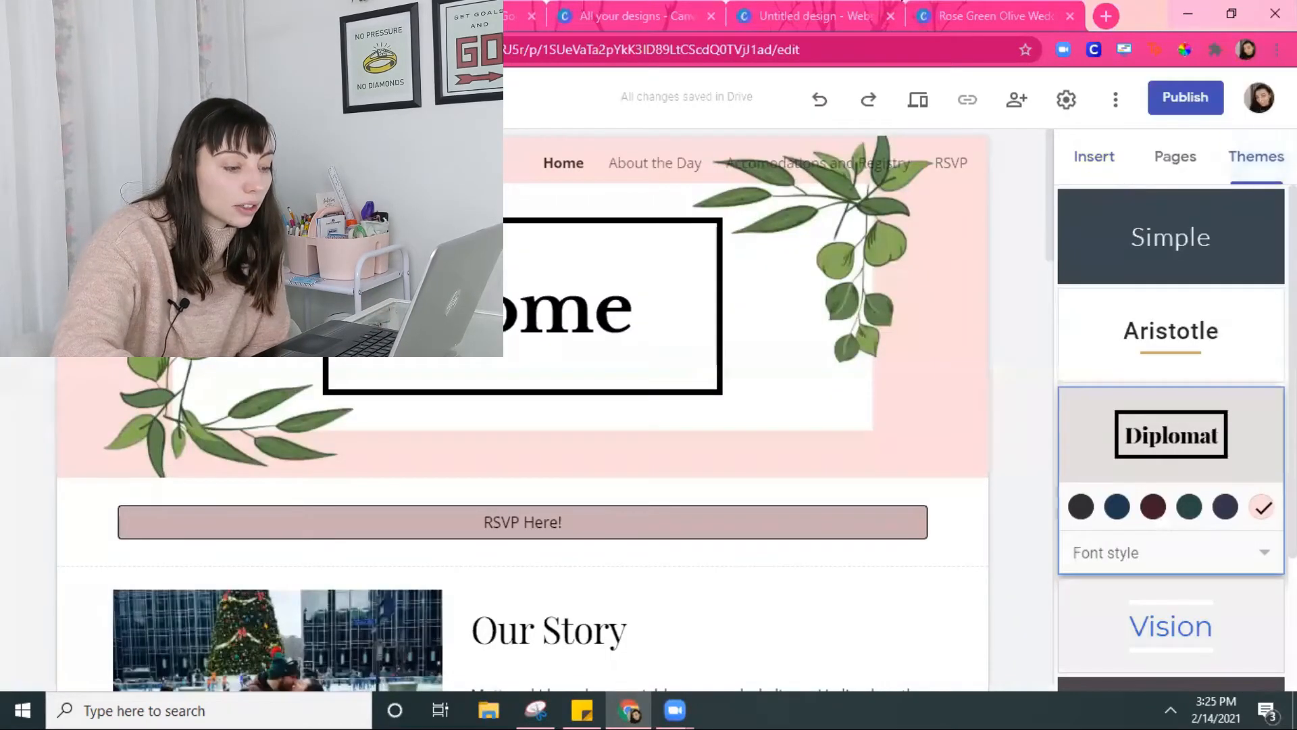
left_click(1261, 505)
left_click(1117, 647)
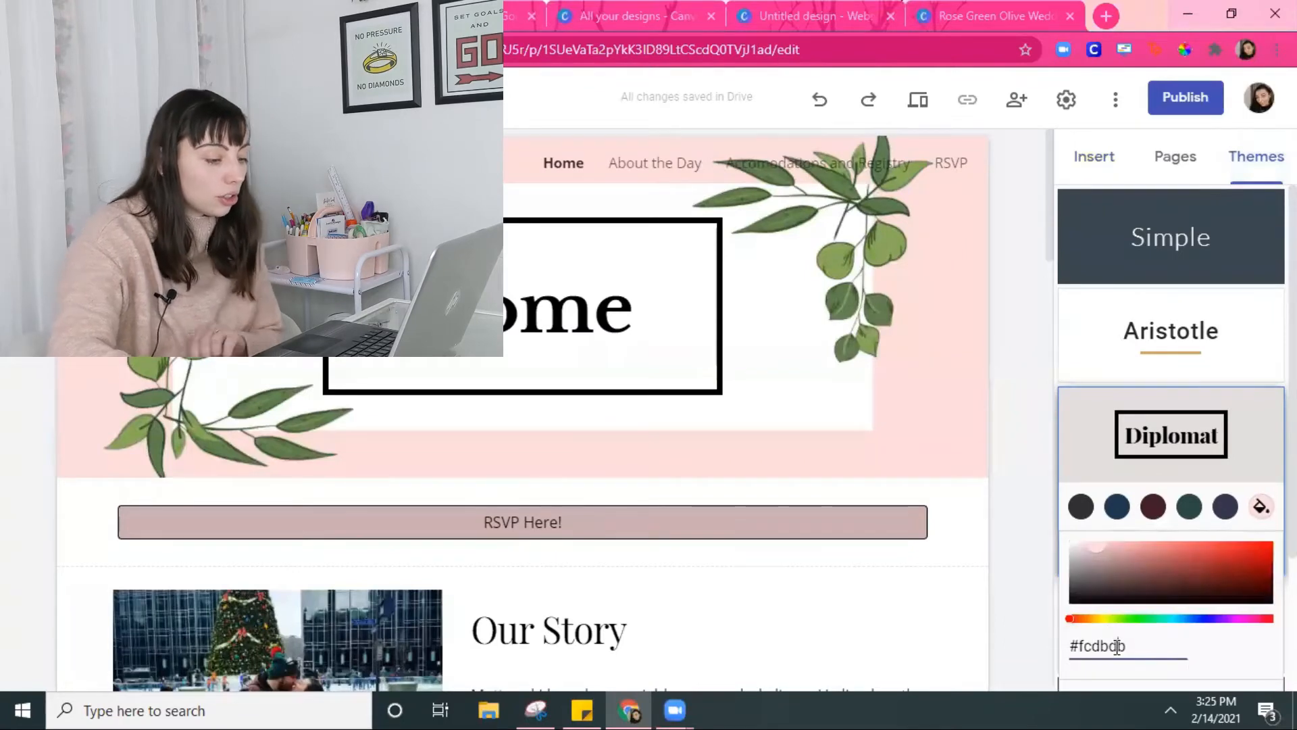
key("ctrl+v")
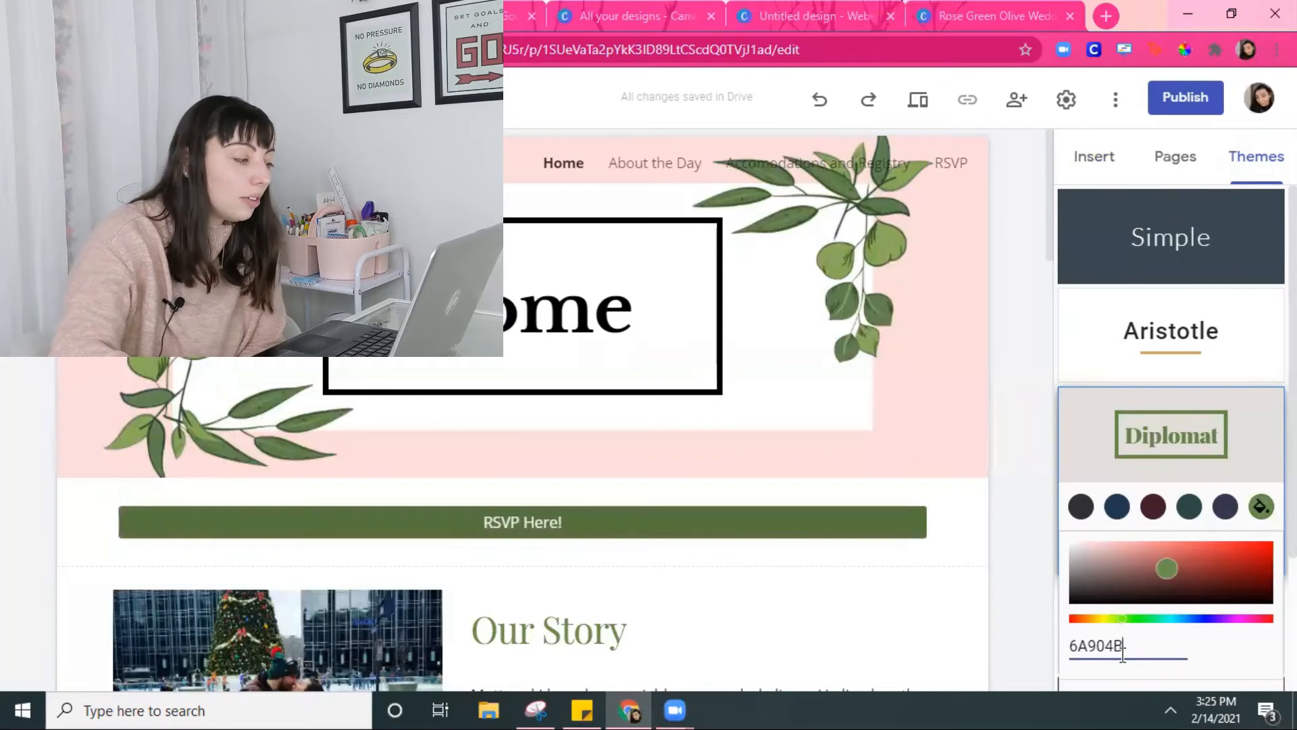
scroll(1132, 656, "down", 1)
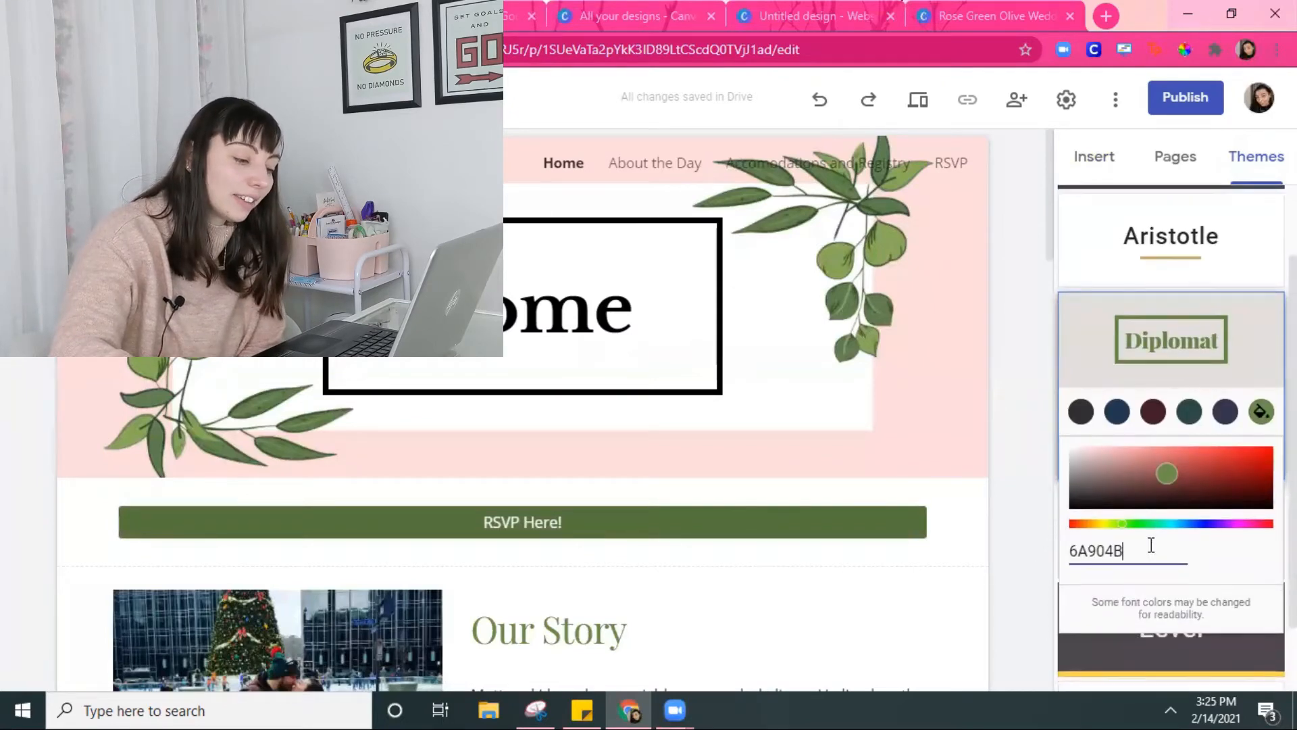
key("Return")
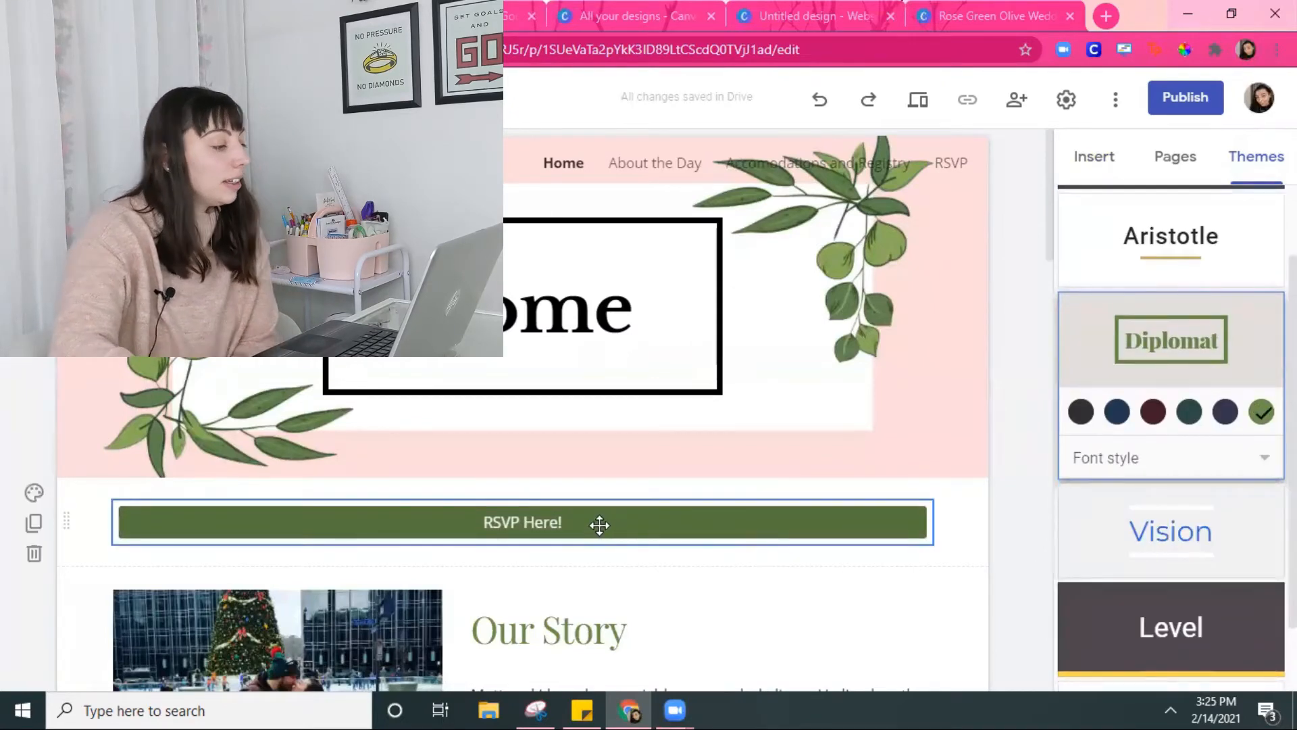
scroll(635, 494, "down", 3)
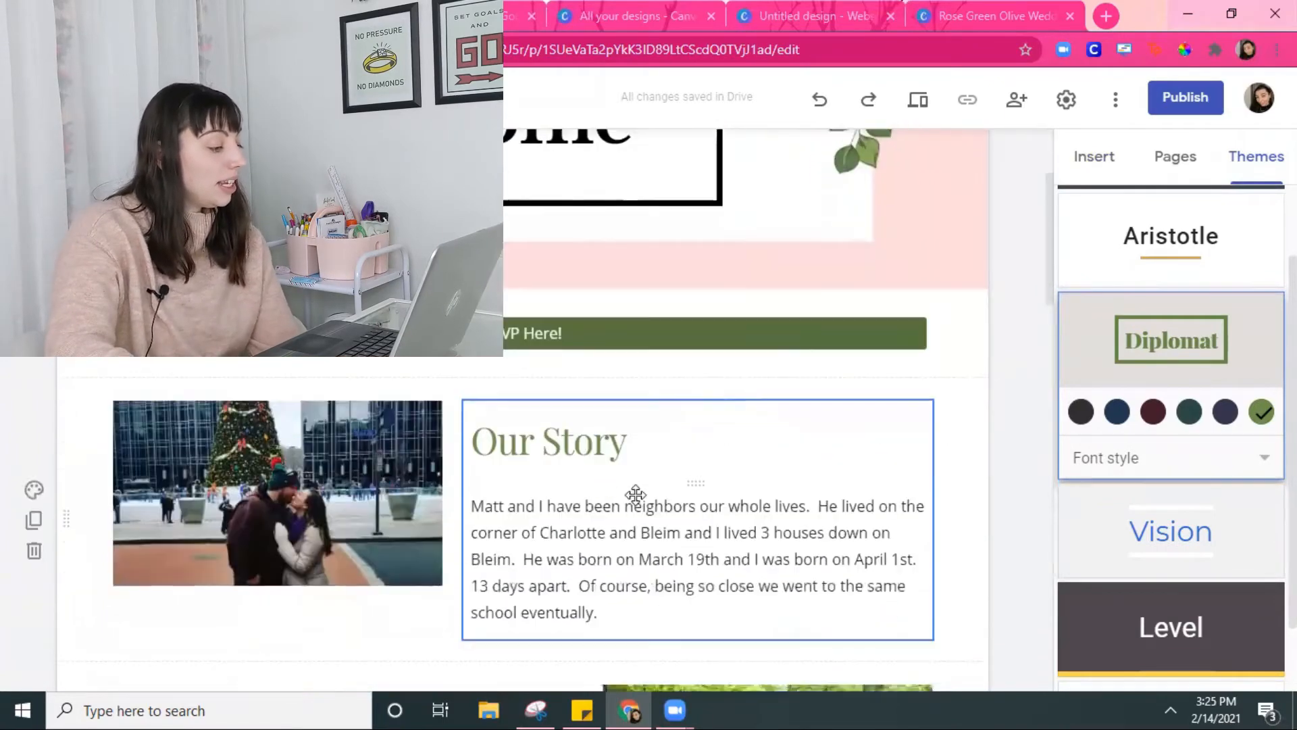
scroll(593, 454, "down", 12)
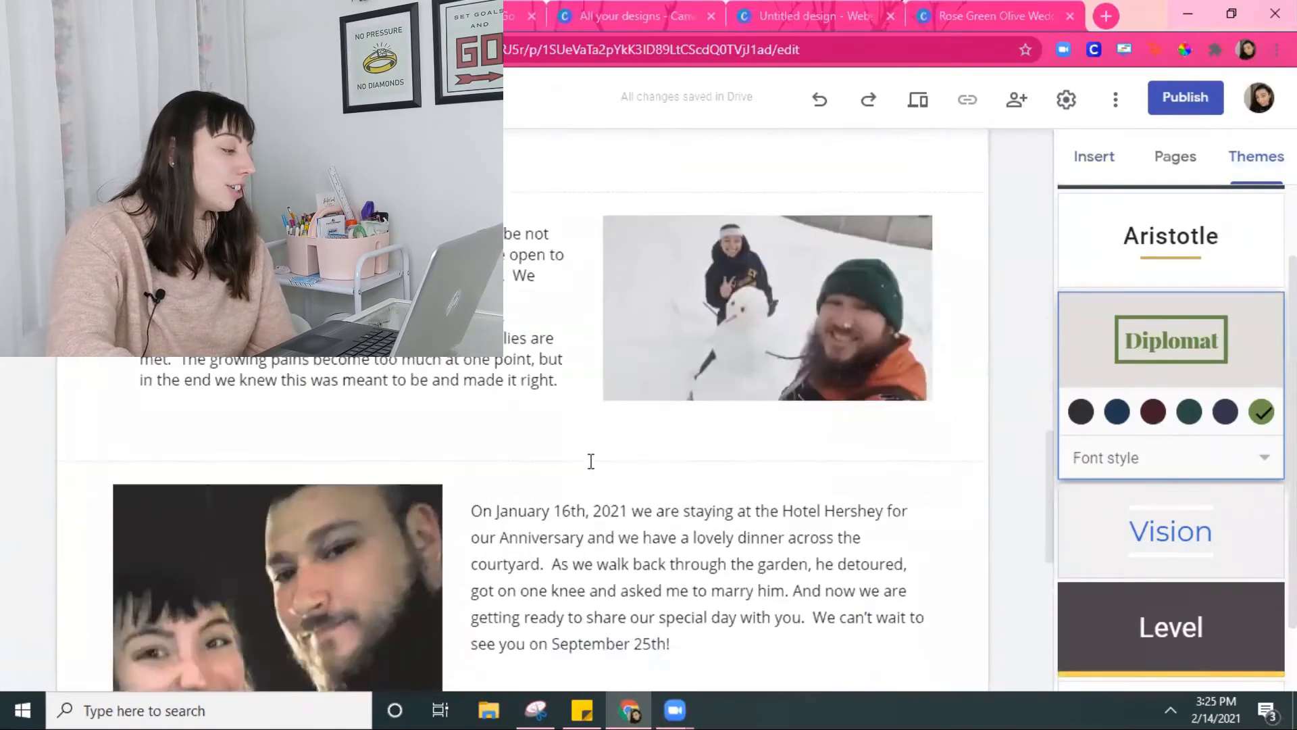
scroll(590, 461, "down", 5)
scroll(590, 462, "up", 15)
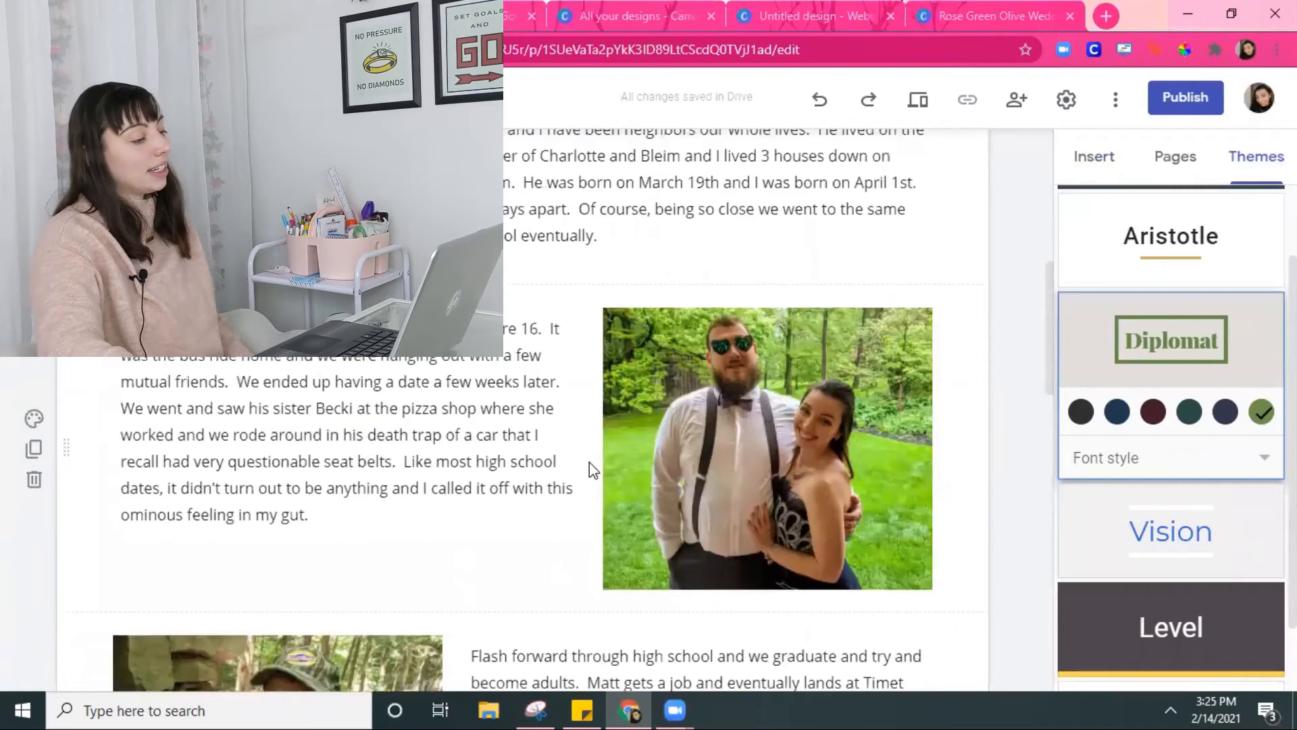
scroll(589, 462, "up", 10)
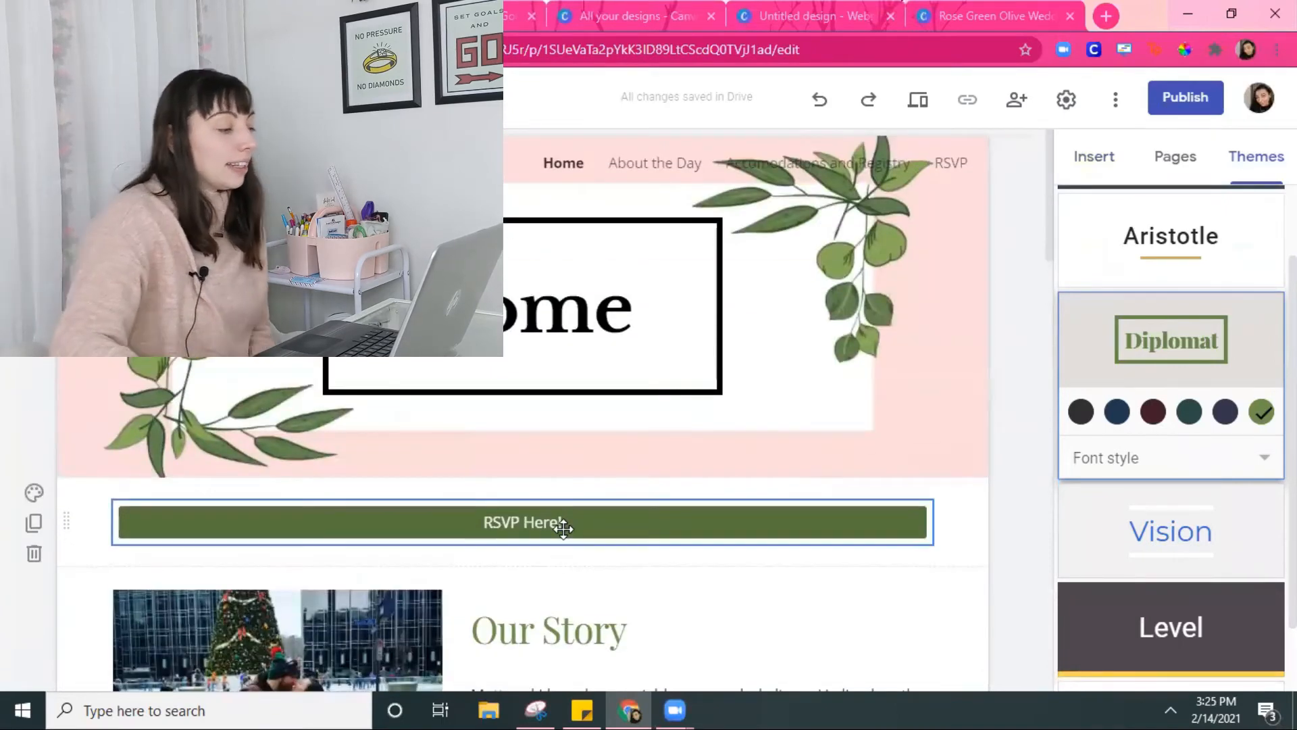
- Open About the Day, then highlight the RSVP banner item in the website plan document
left_click(649, 169)
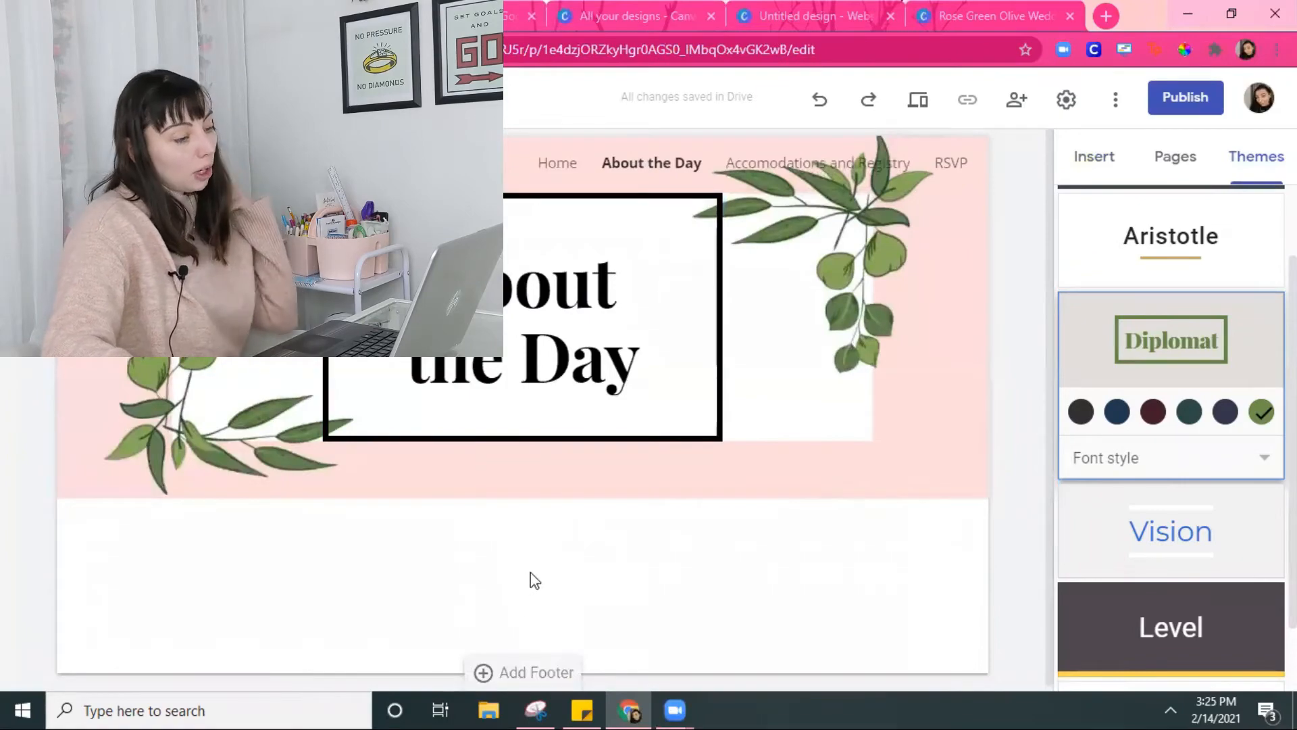
left_click(466, 16)
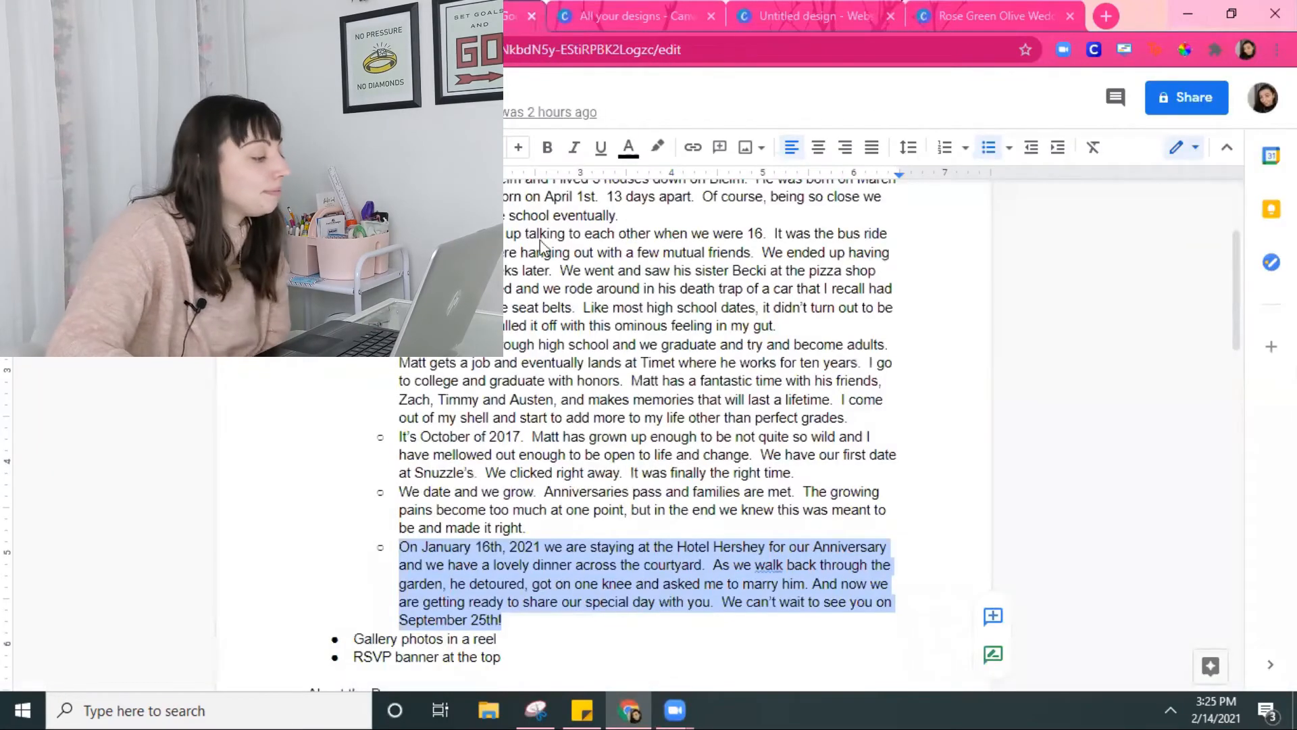
scroll(579, 384, "down", 3)
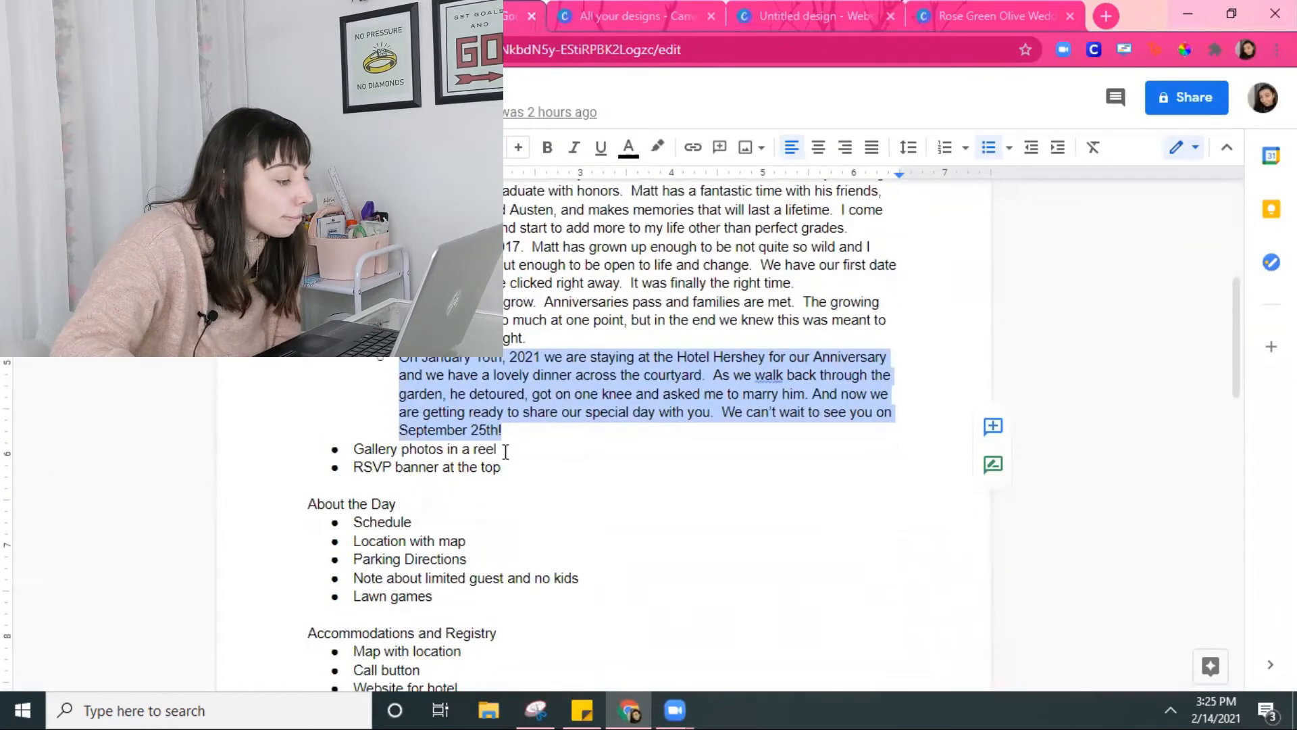
left_click_drag(503, 470, 378, 466)
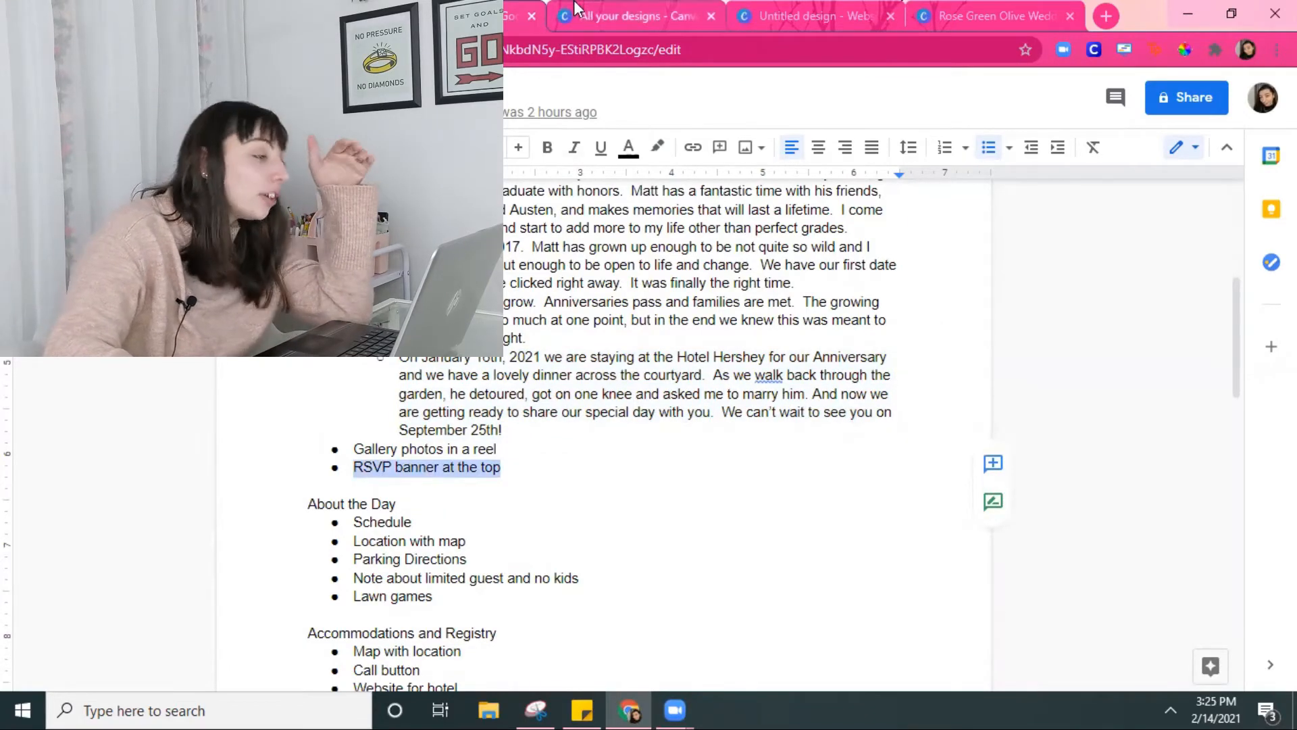
left_click(278, 16)
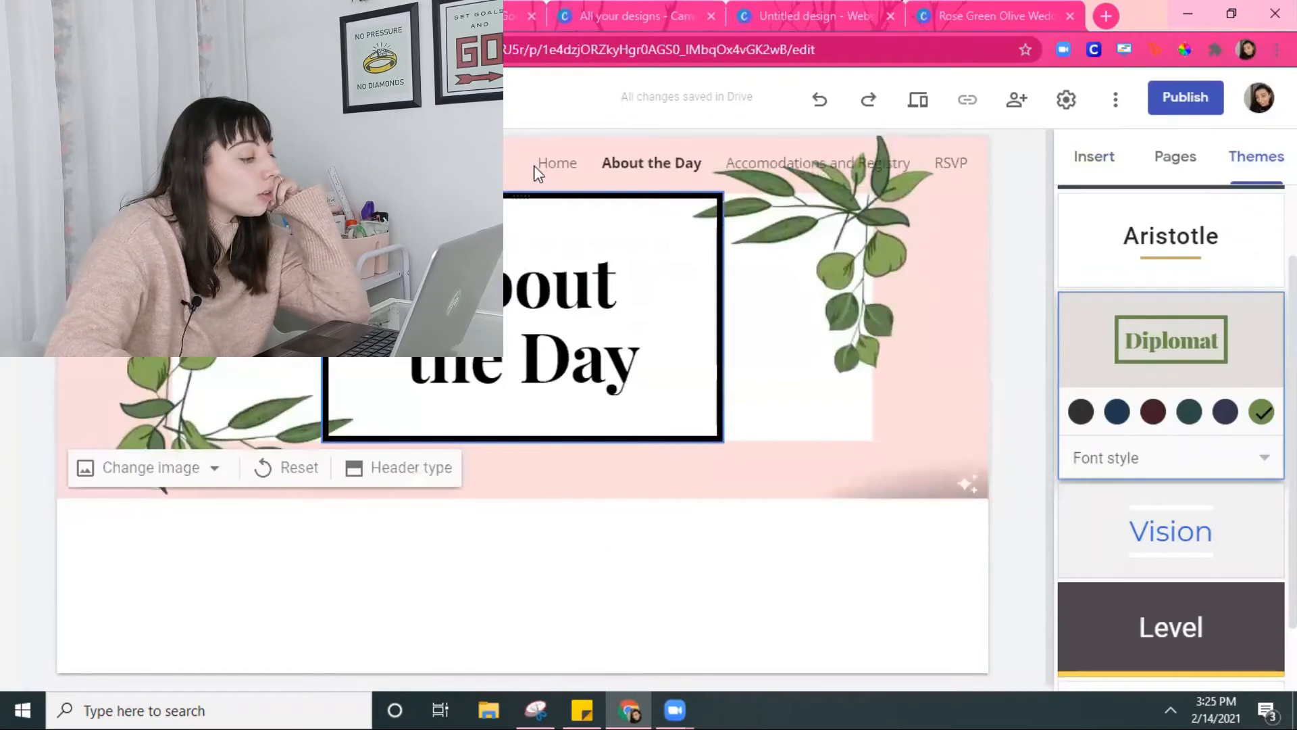
- Start an image carousel below the She said yes! picture on Home, sourcing photos from Drive
left_click(553, 164)
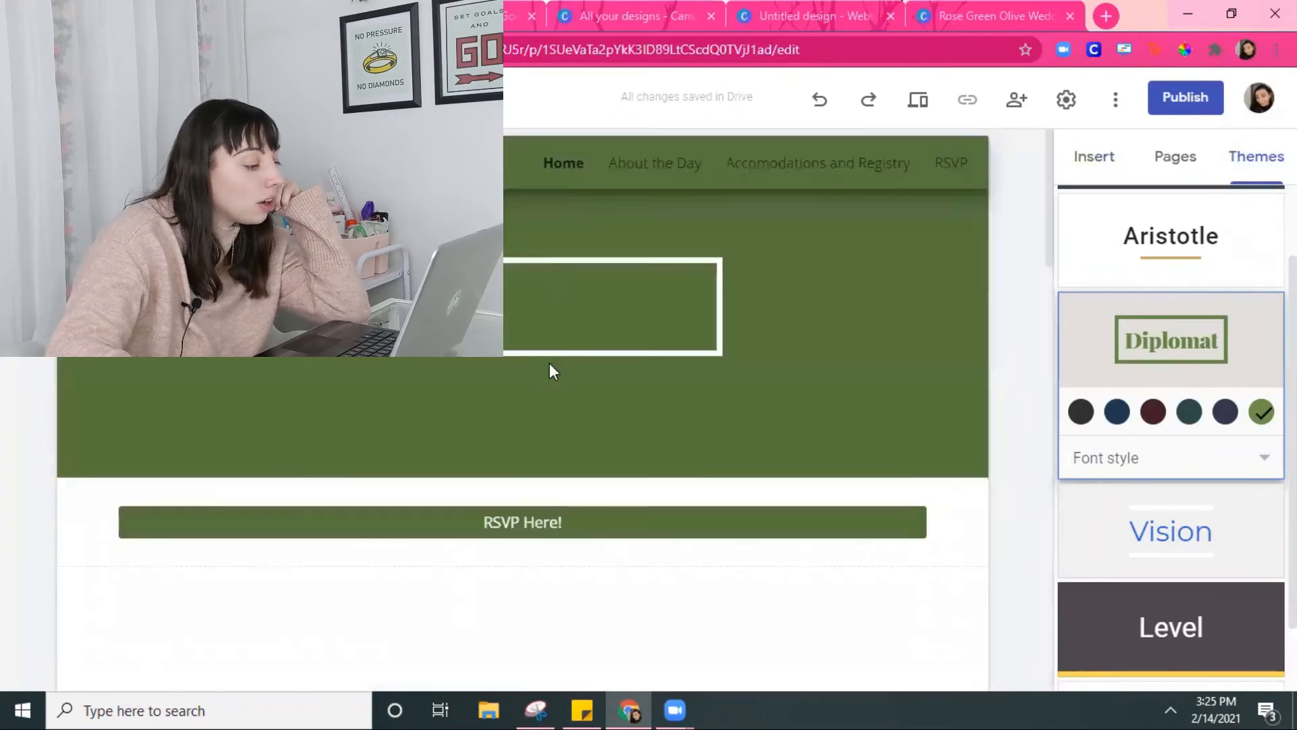
scroll(500, 430, "down", 15)
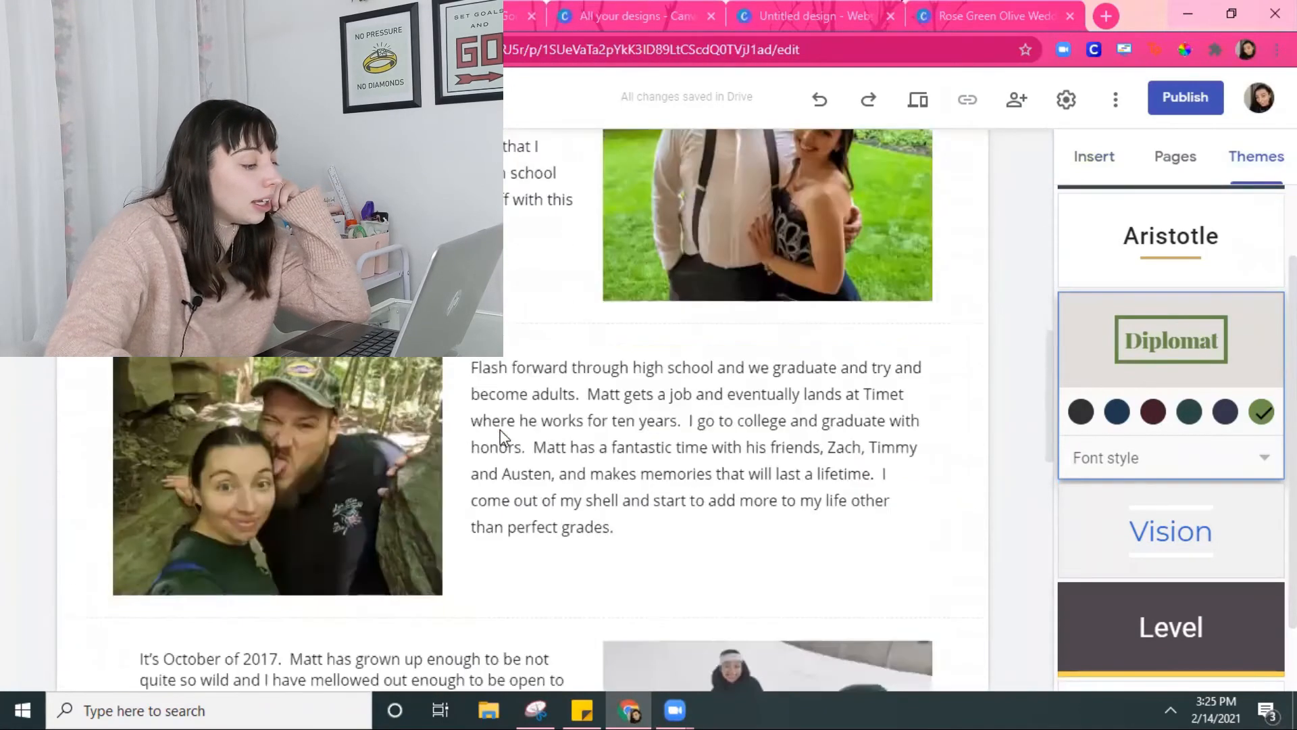
scroll(501, 430, "down", 5)
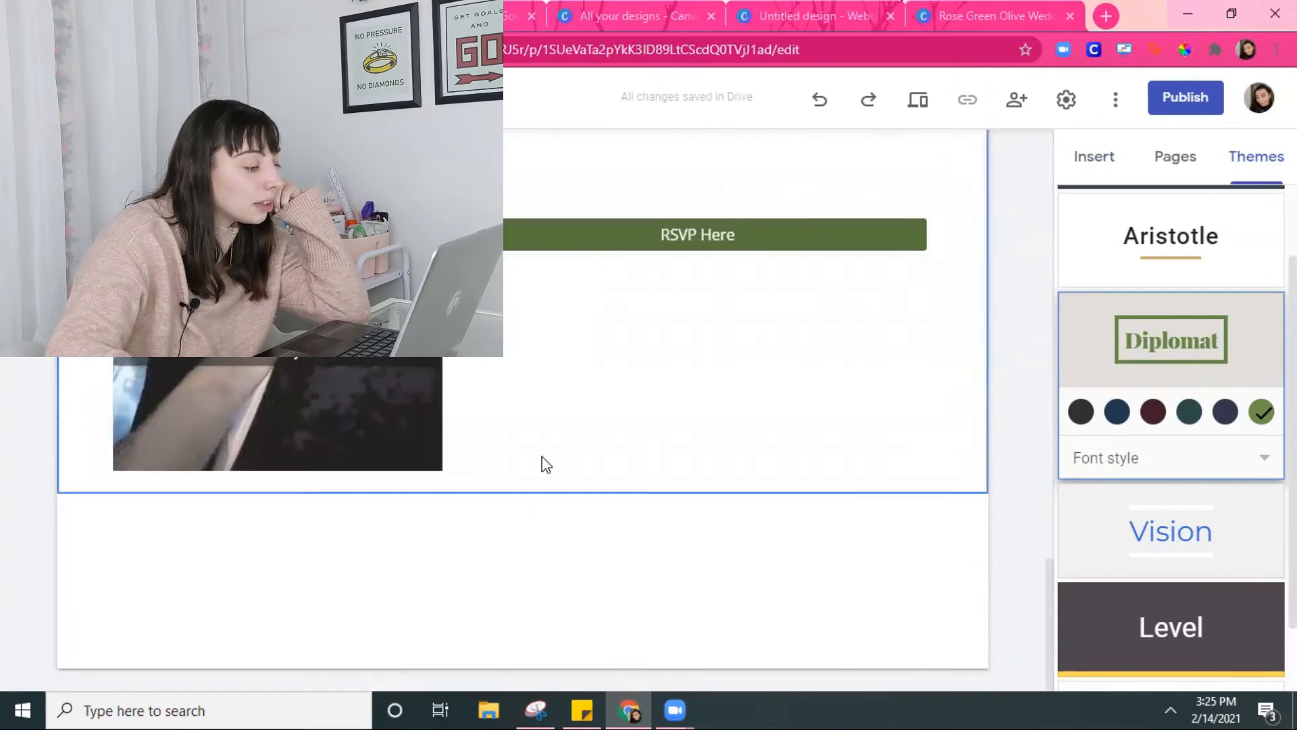
left_click(1118, 177)
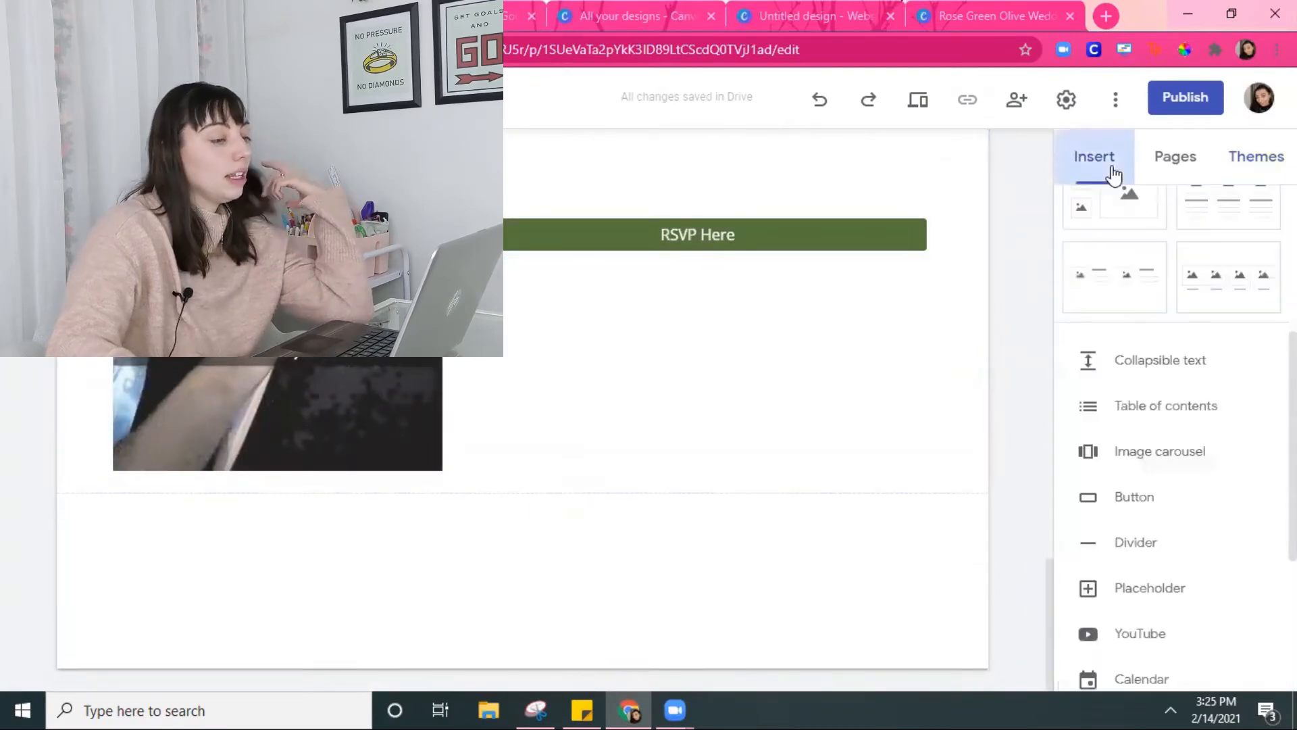
left_click(1152, 456)
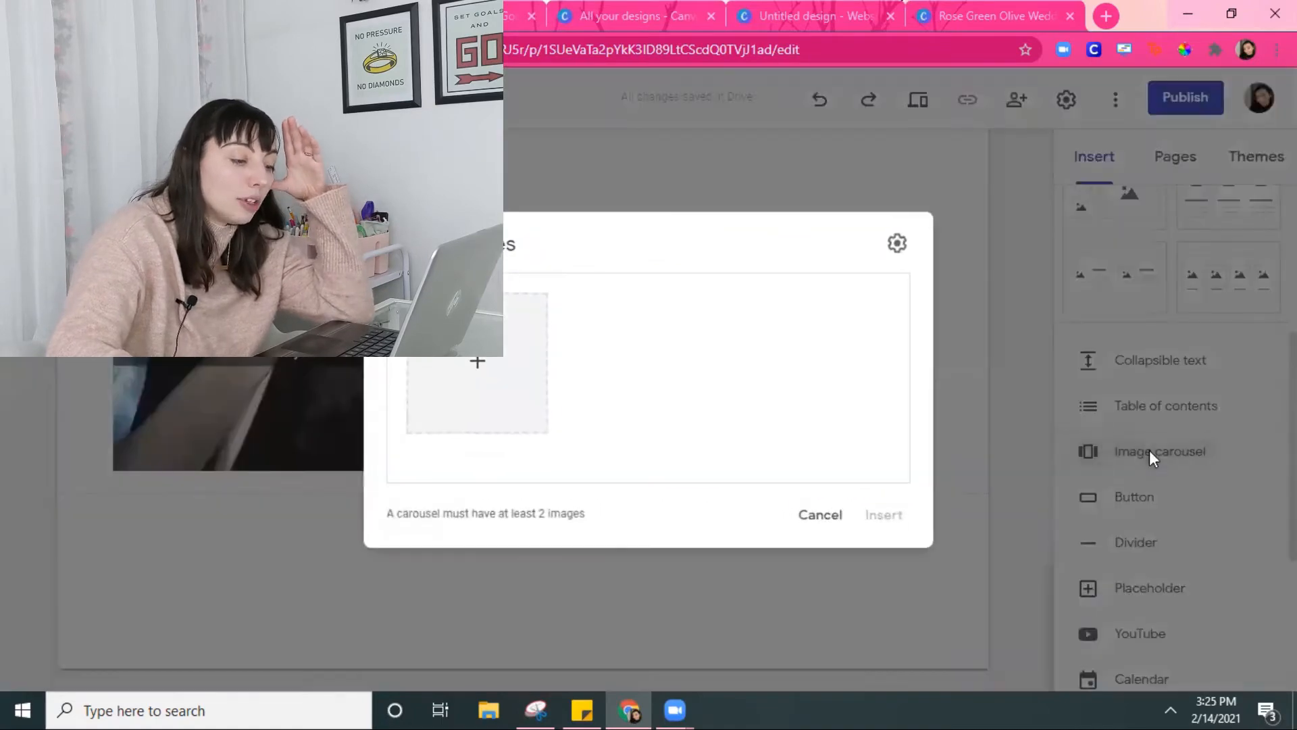
left_click(474, 367)
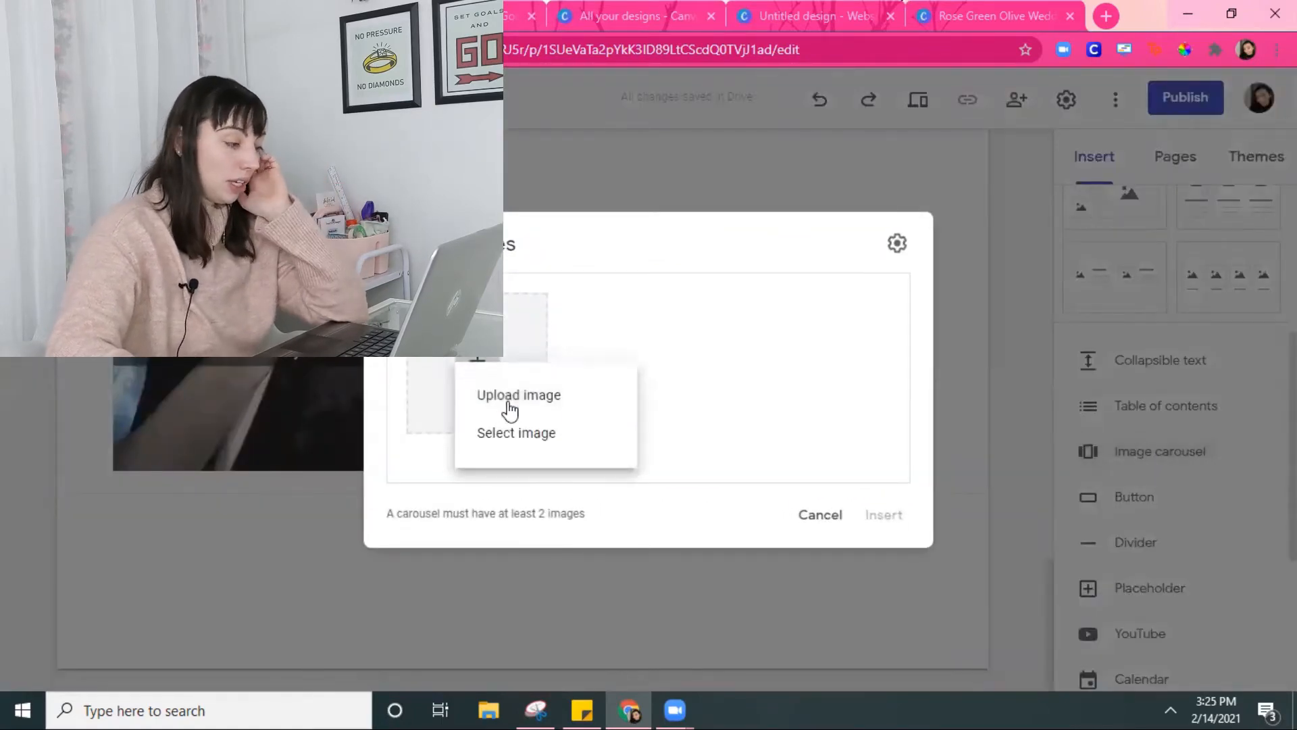
left_click(530, 436)
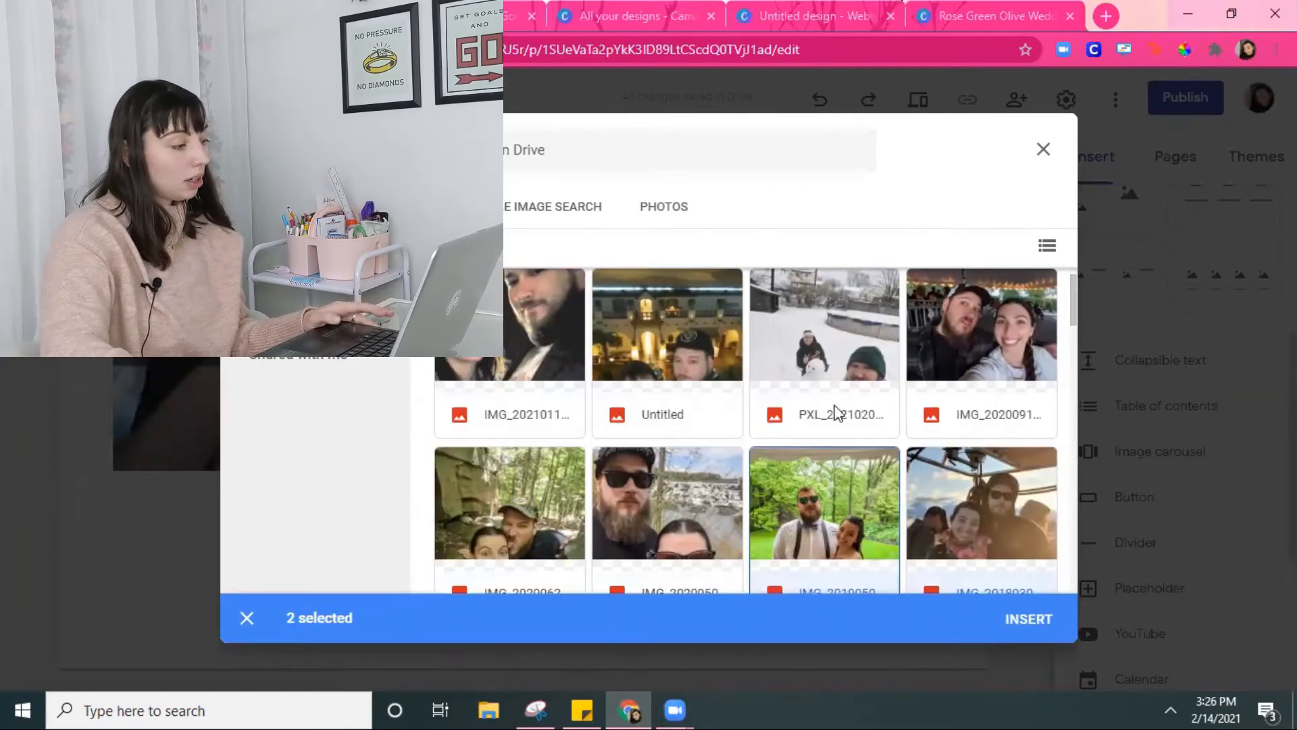
- Clear the old 16-photo selection and pick four couple photos in Drive
scroll(1033, 403, "down", 1)
scroll(1037, 410, "down", 3)
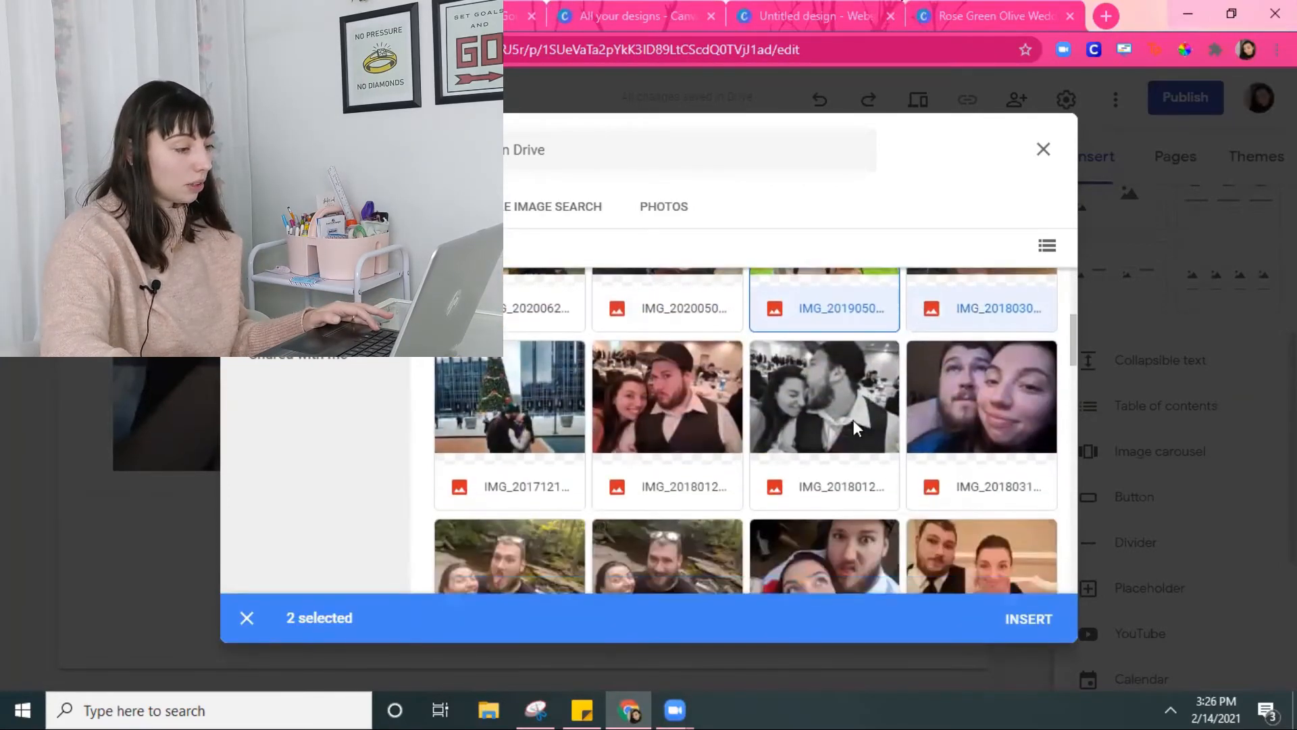
scroll(678, 313, "up", 2)
left_click(626, 311)
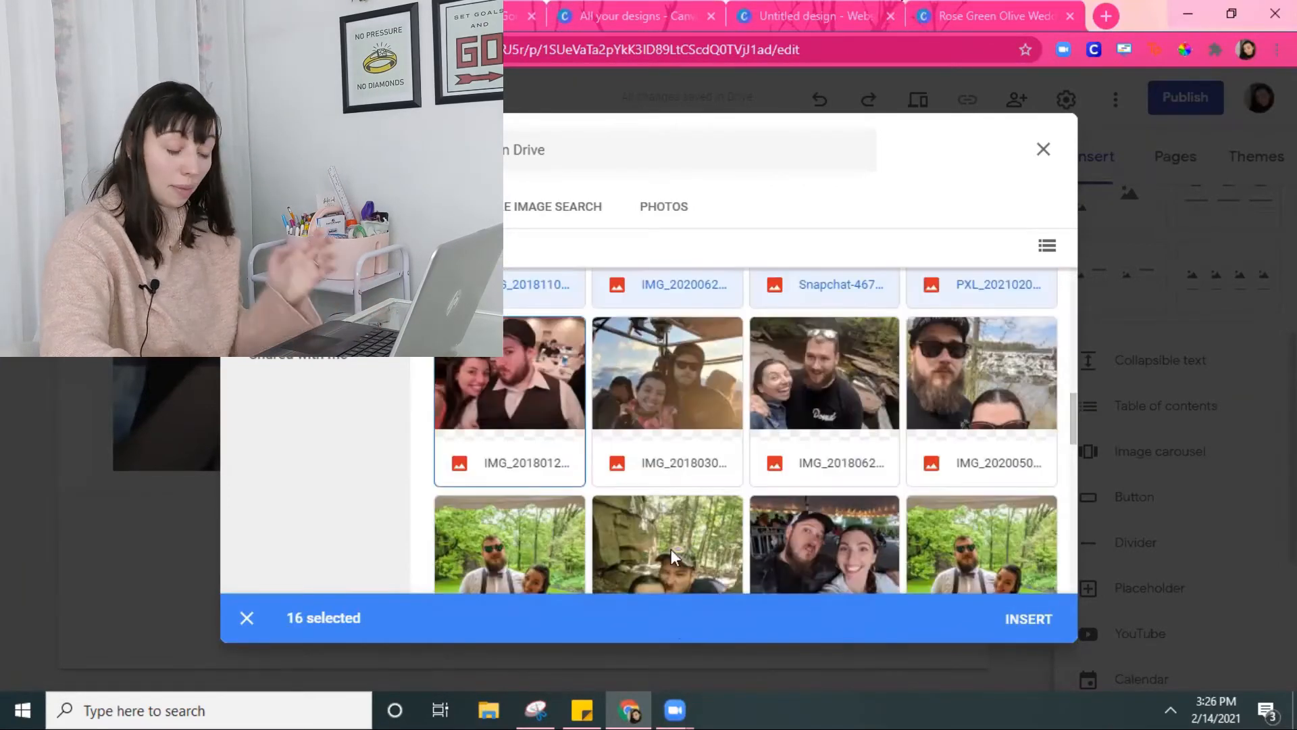
scroll(665, 493, "up", 5)
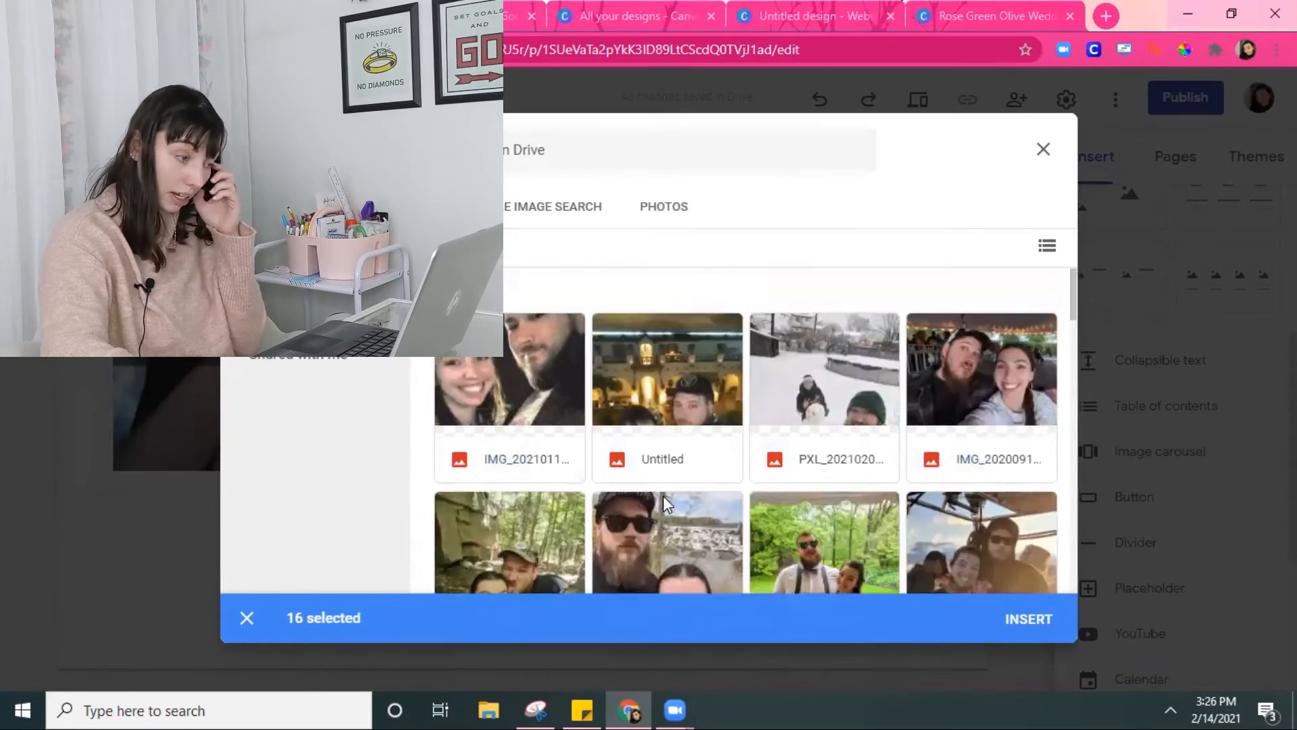
scroll(743, 466, "down", 2)
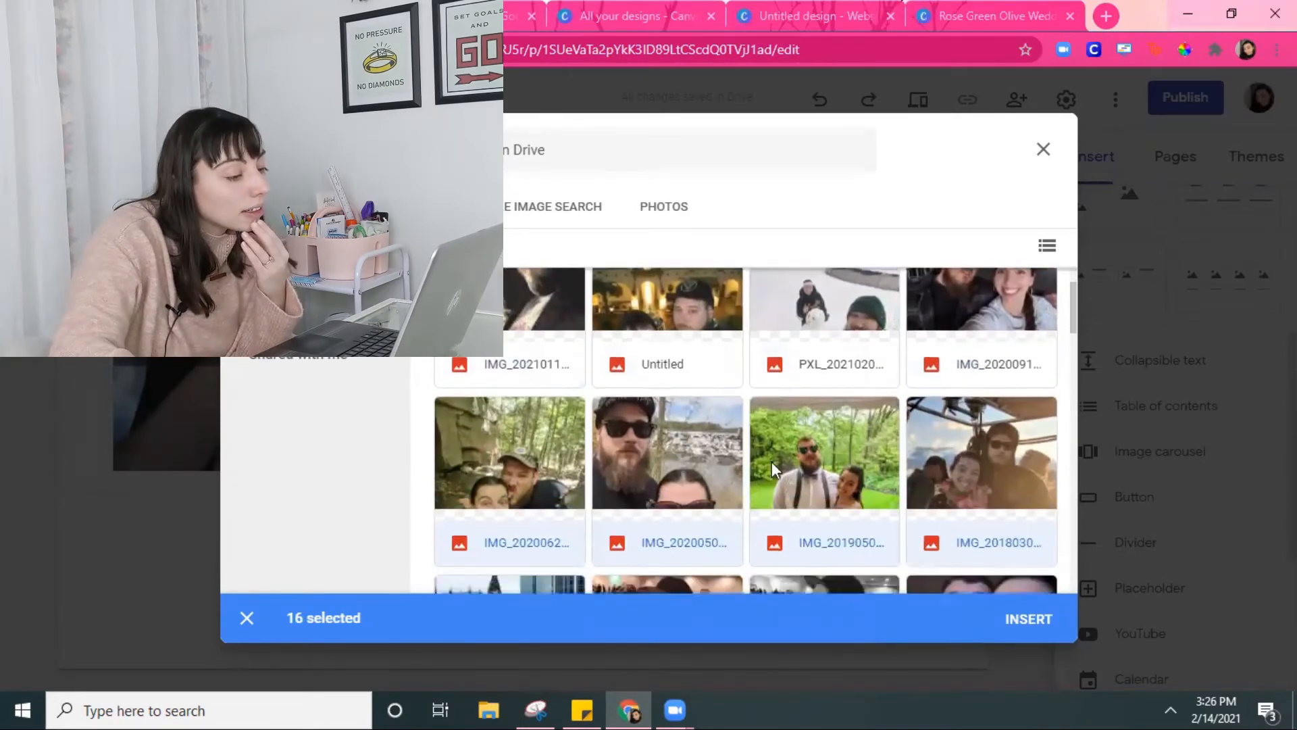
scroll(851, 446, "up", 2)
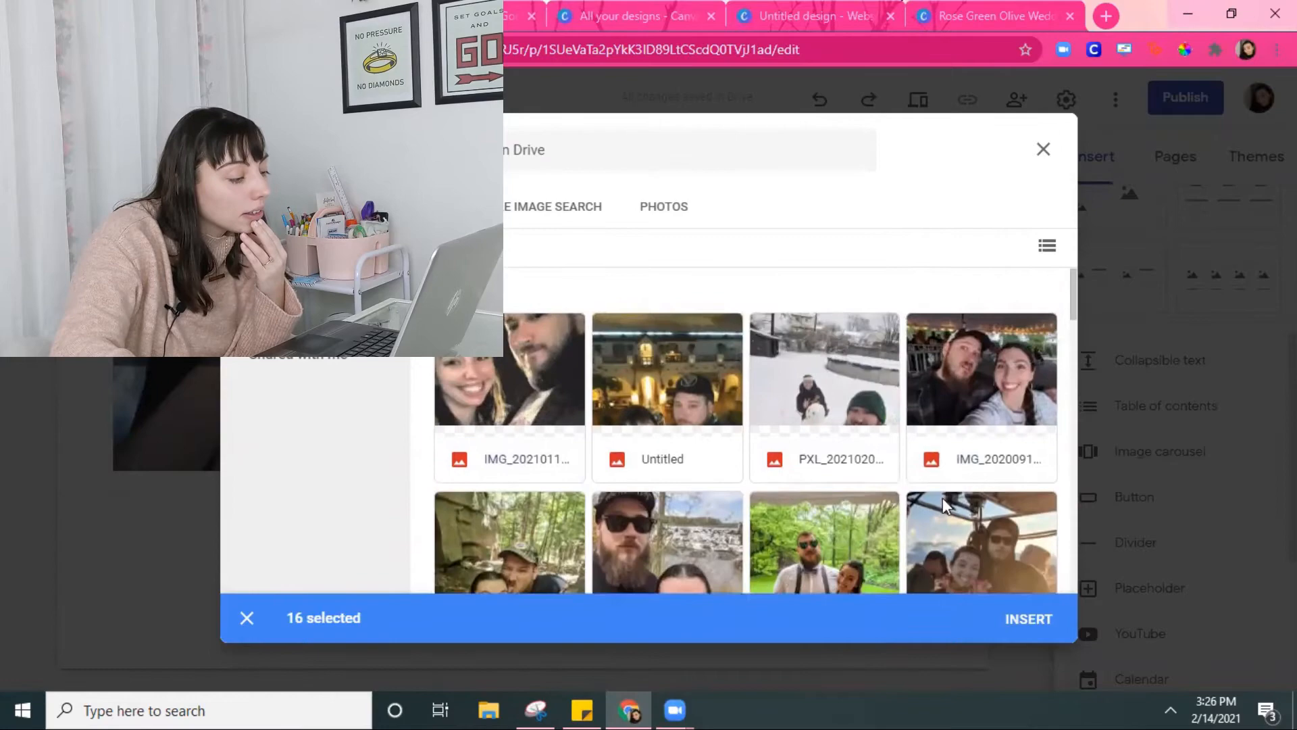
left_click(247, 617)
left_click(926, 451)
scroll(1071, 333, "down", 1)
left_click(672, 405)
left_click(975, 406)
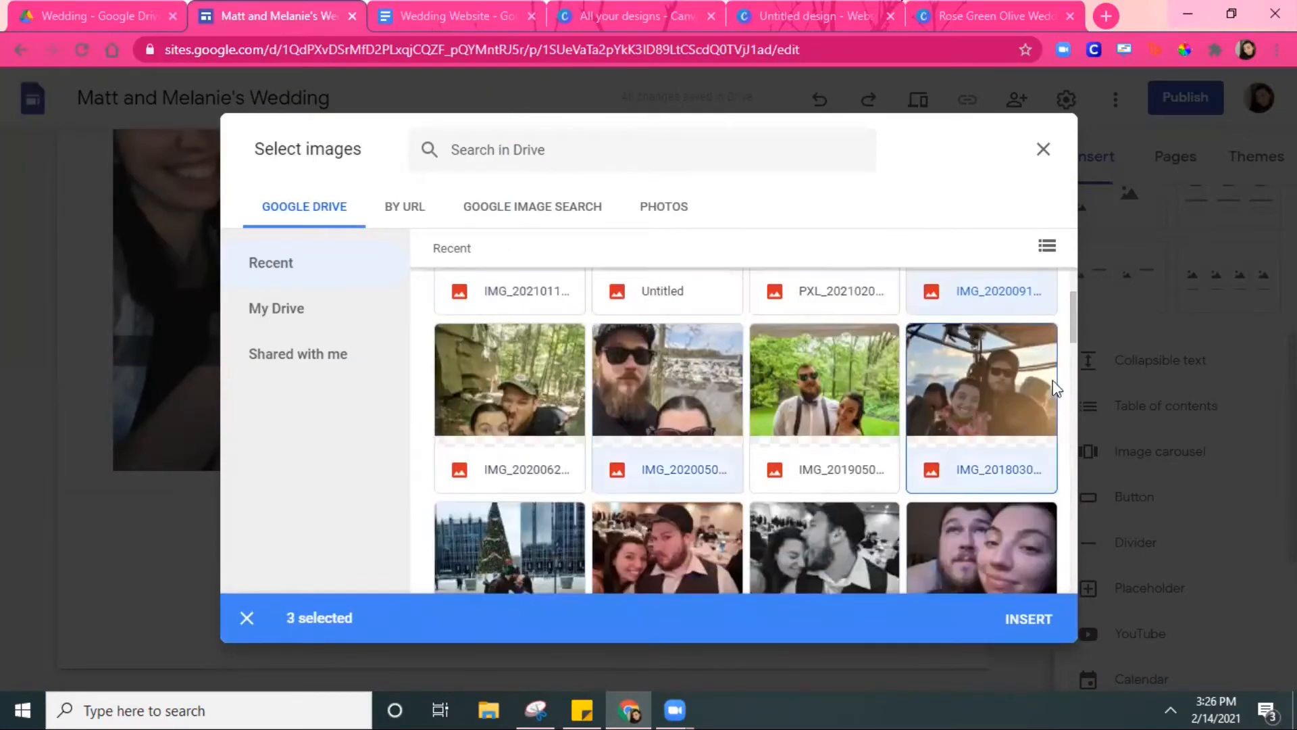
scroll(1076, 318, "down", 3)
left_click(699, 375)
left_click(1028, 617)
- Place the carousel, widen it to the left and make it taller
left_click_drag(901, 315, 904, 433)
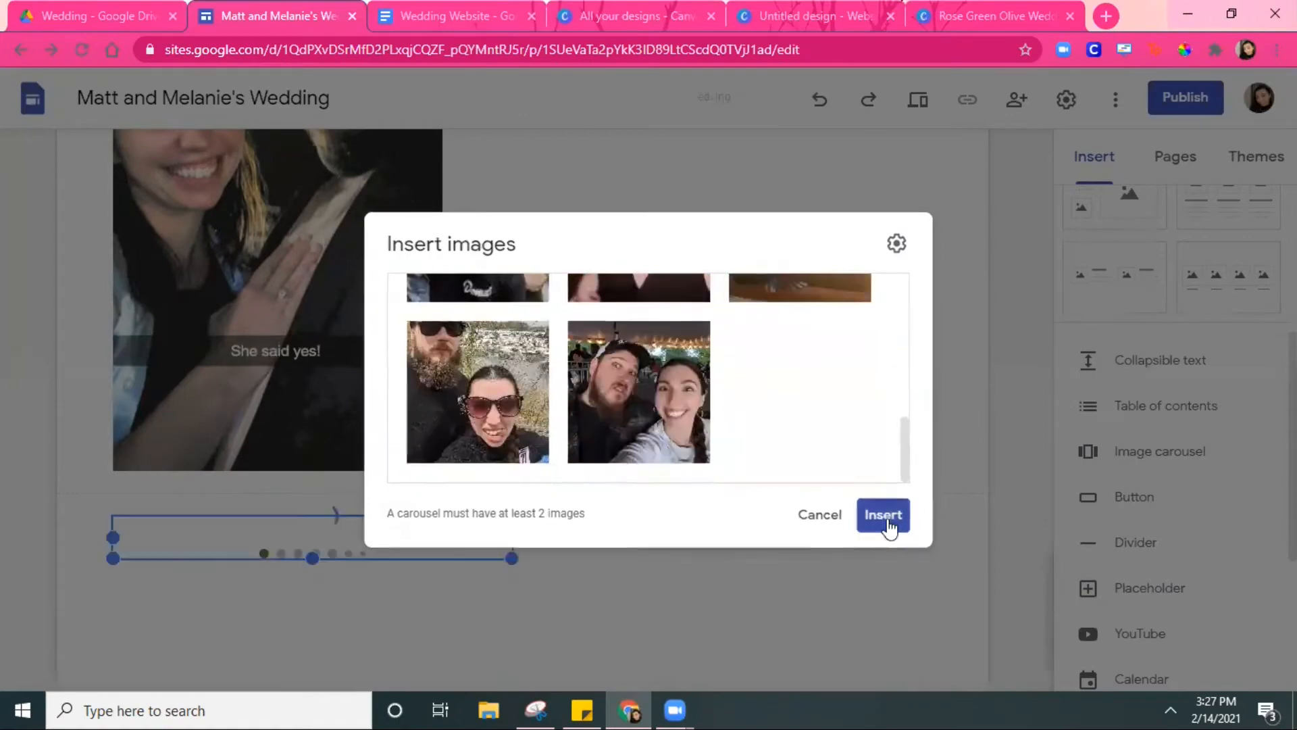
left_click(884, 514)
left_click_drag(723, 376, 932, 370)
left_click_drag(323, 379, 110, 384)
left_click_drag(523, 596, 529, 704)
left_click(942, 144)
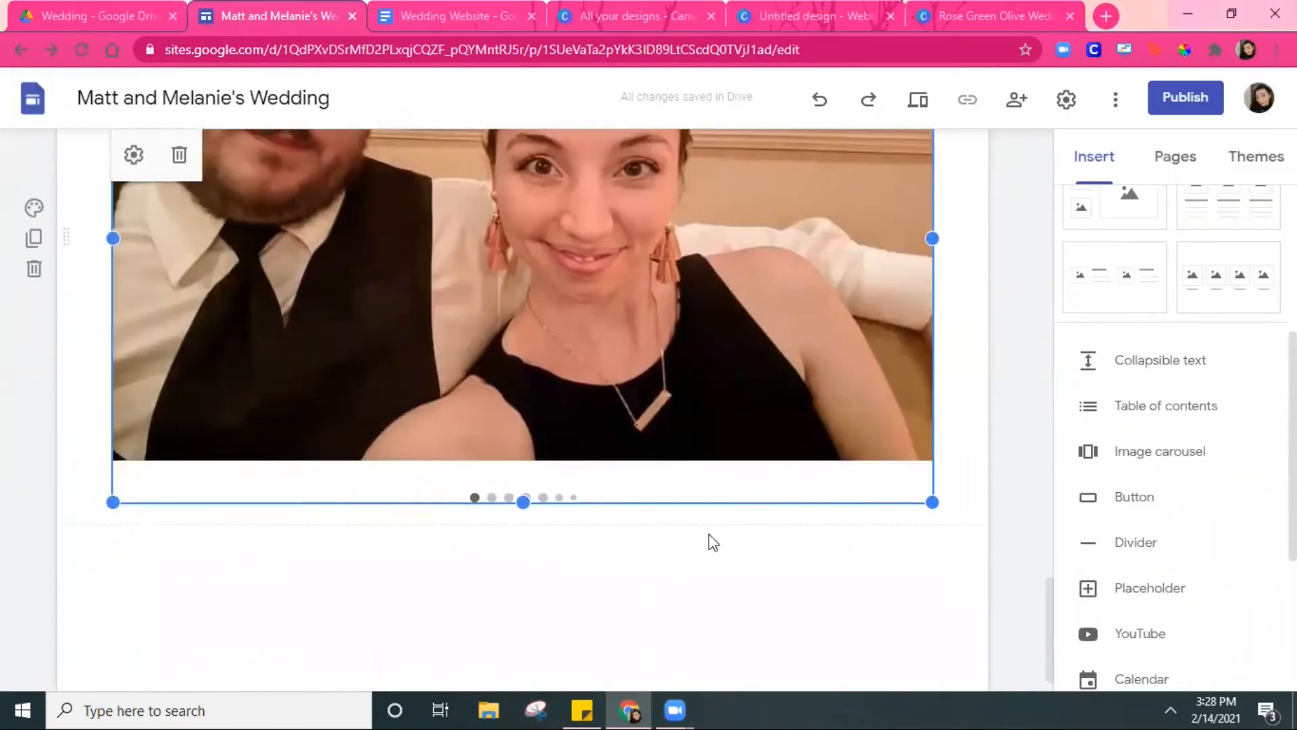
scroll(709, 541, "up", 10)
- Insert a Gilbertsville map on the About the Day page
left_click(662, 168)
scroll(1140, 426, "down", 4)
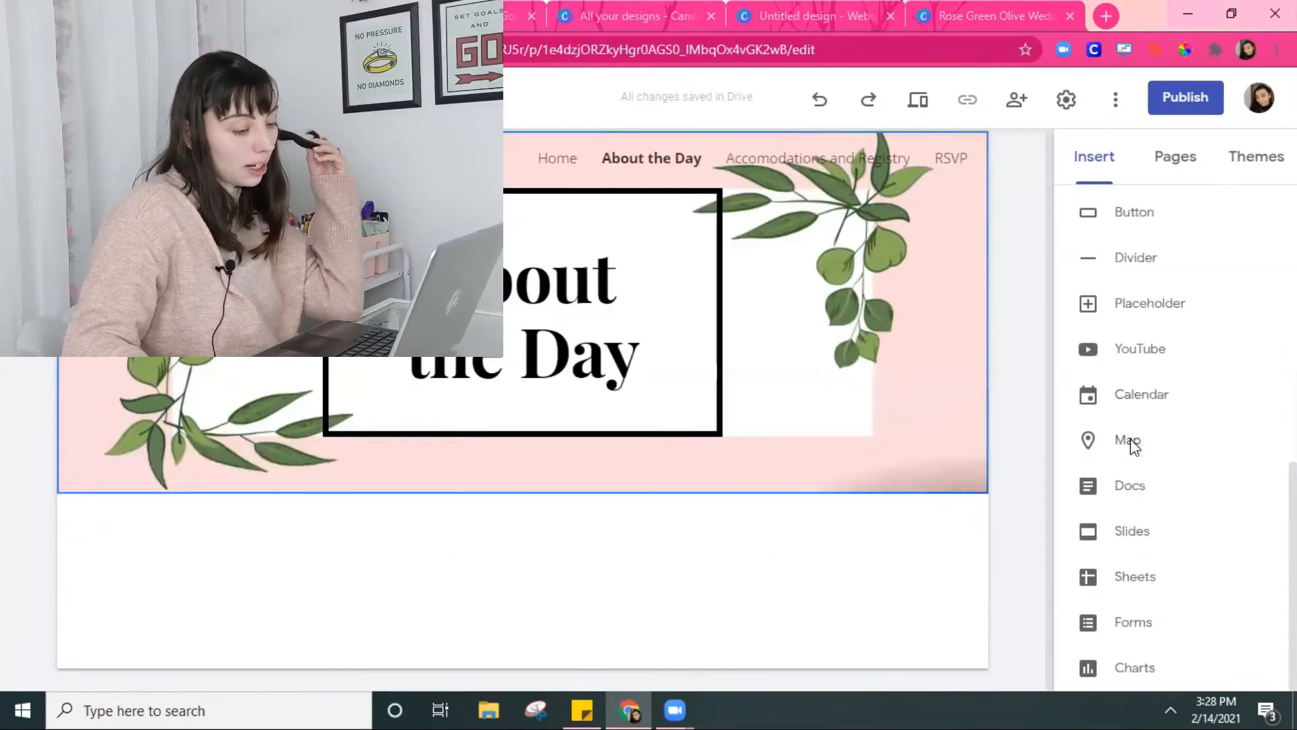
left_click(1129, 439)
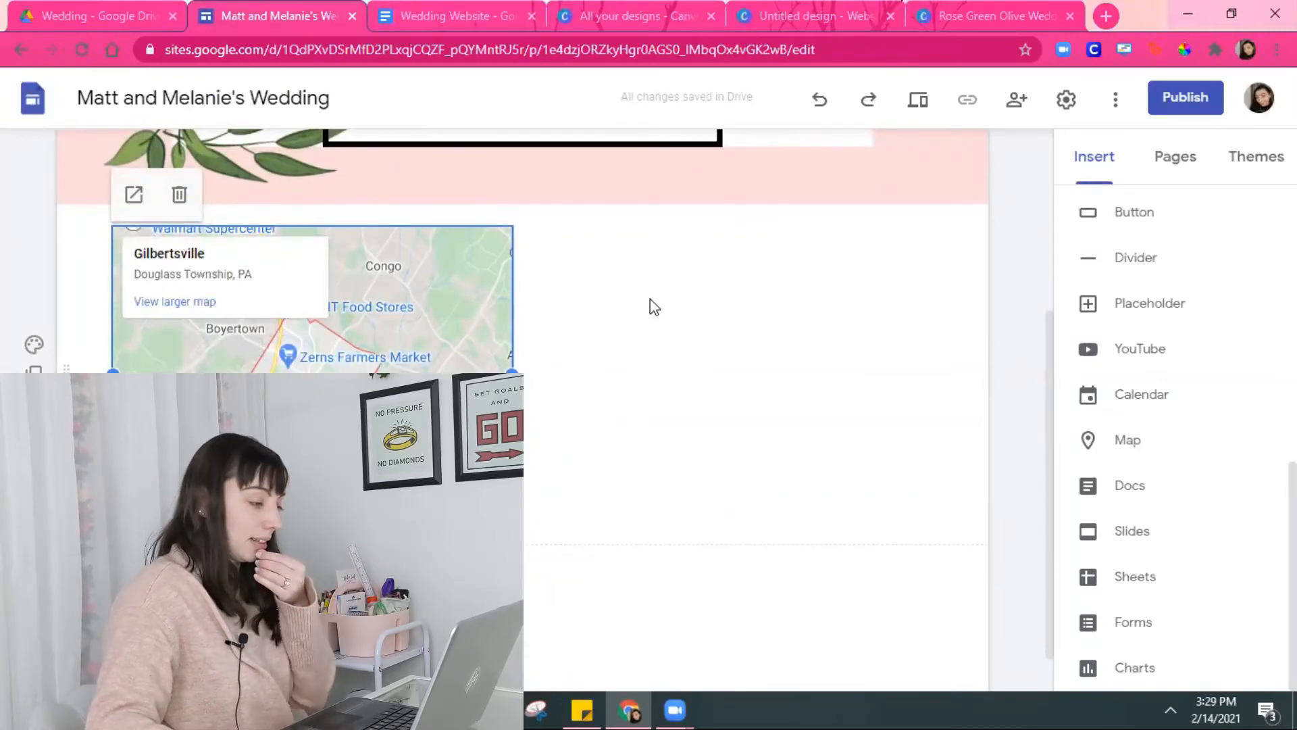
left_click(652, 267)
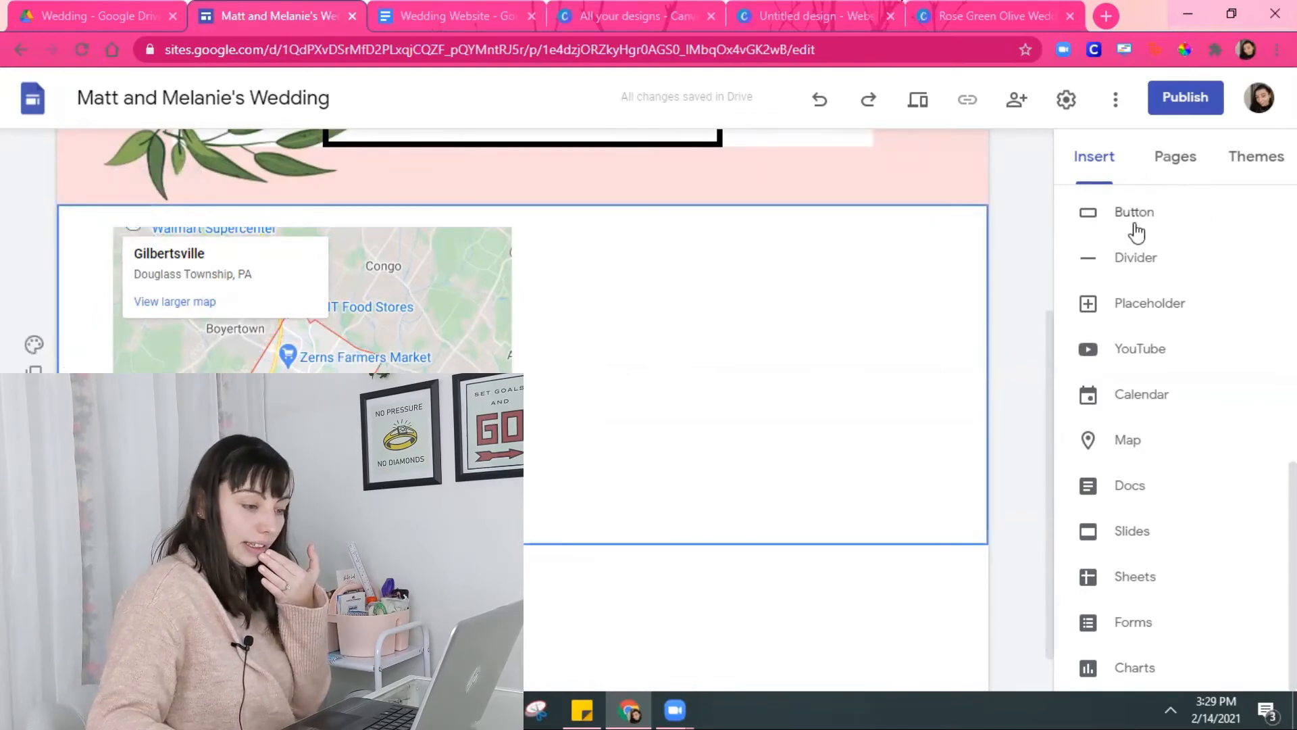
scroll(1170, 428, "up", 6)
- Beside the map, add a Libre Baskerville heading reading 'Ceremony and Reception'
double_click(745, 395)
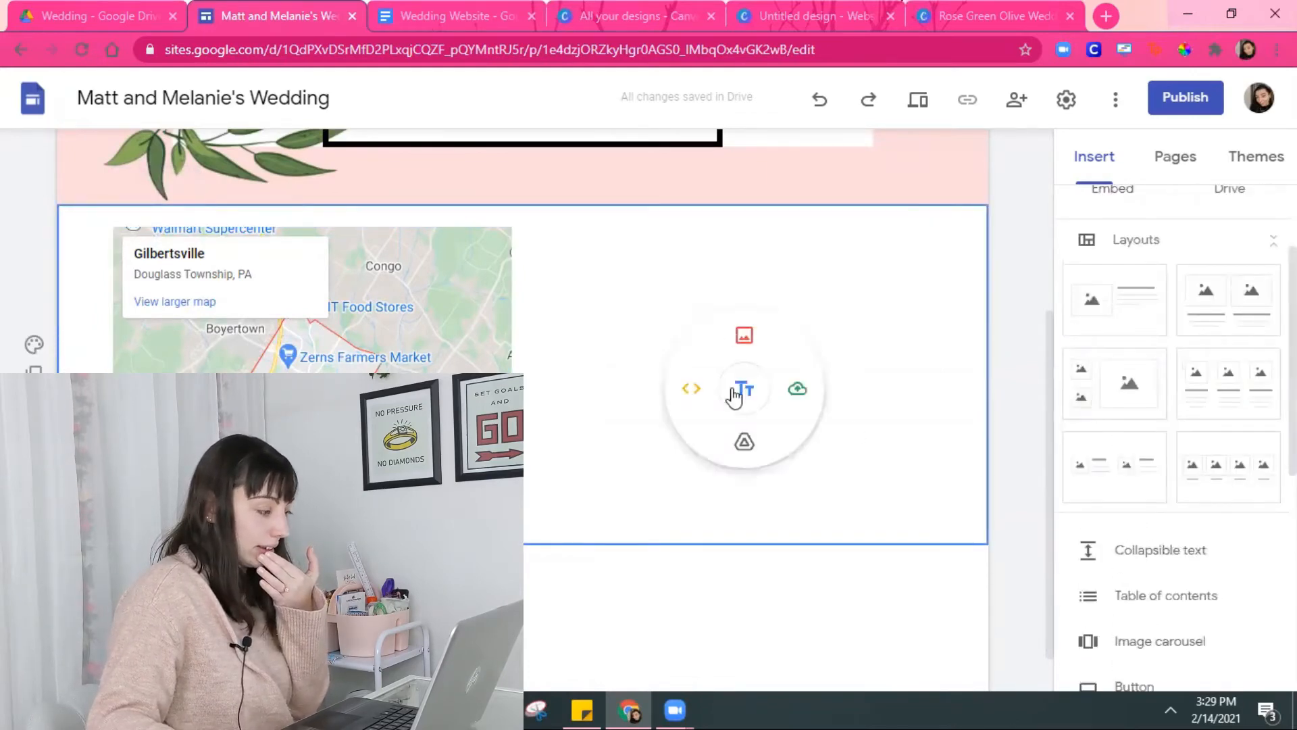
left_click(745, 393)
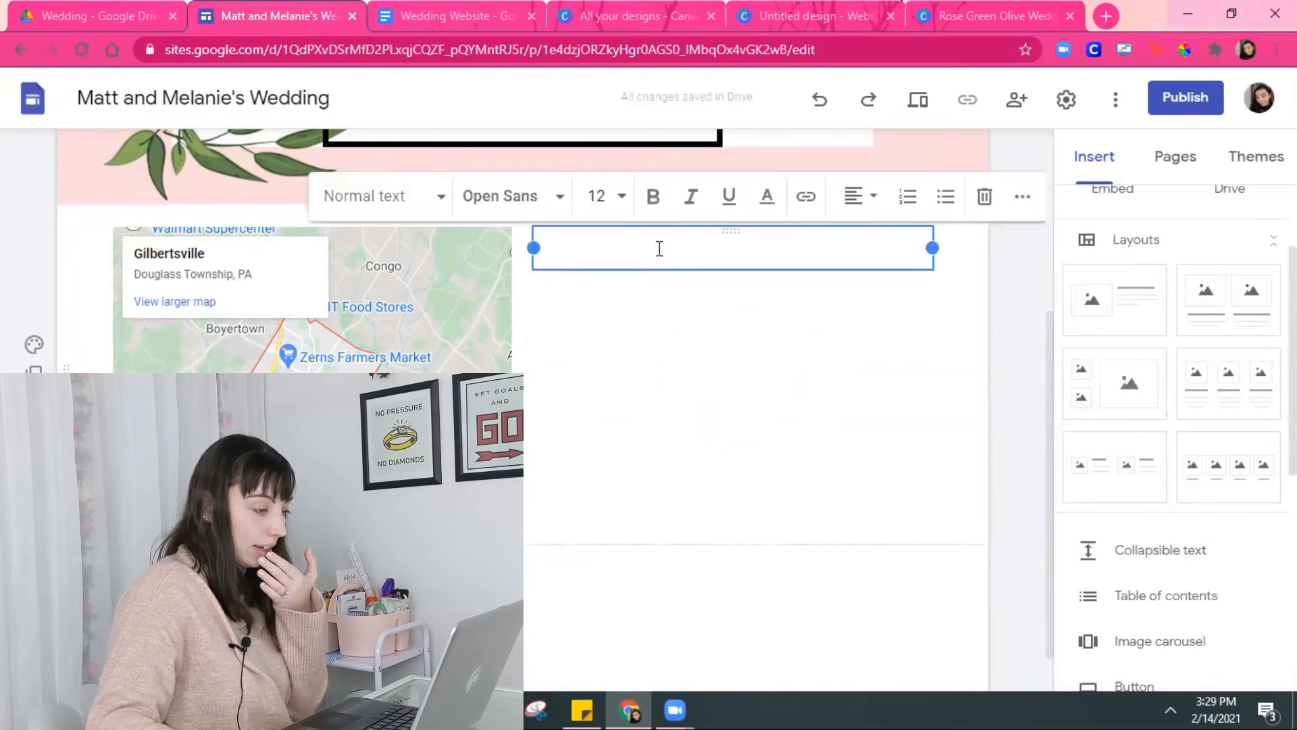
left_click(443, 208)
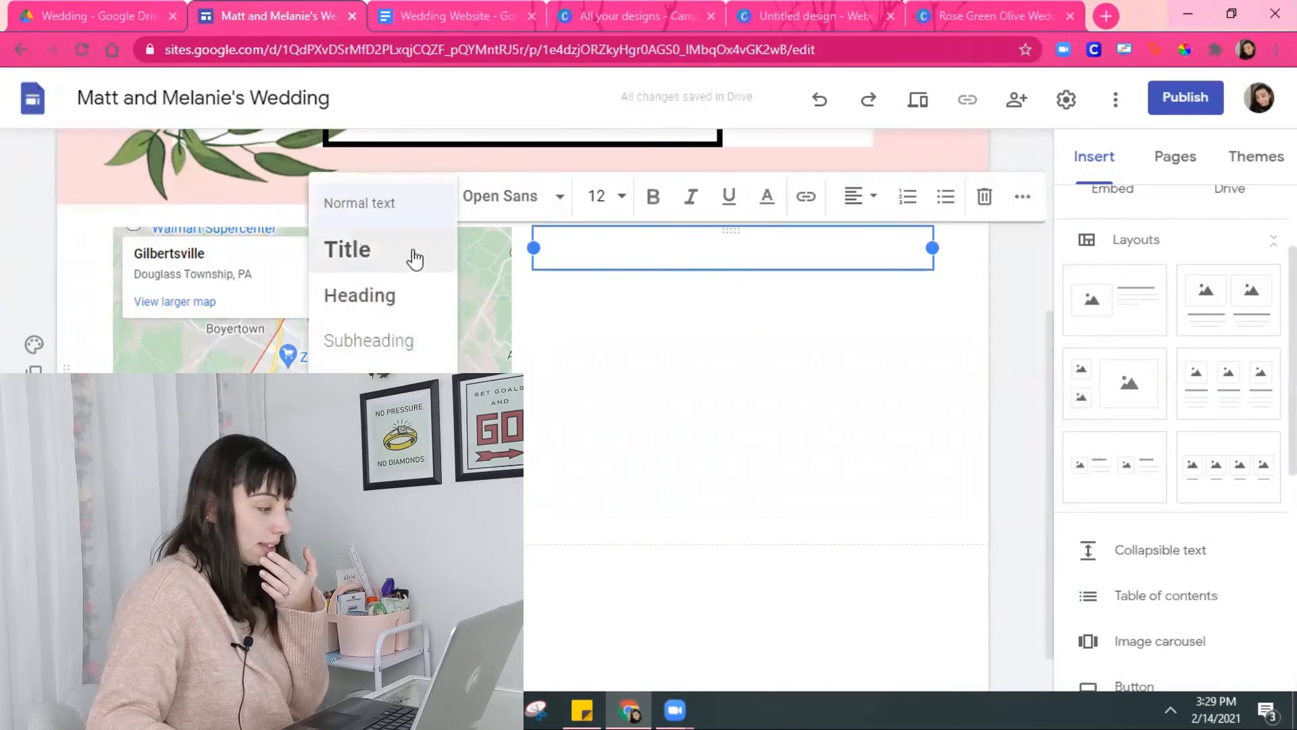
left_click(405, 297)
left_click(541, 203)
scroll(534, 406, "down", 4)
left_click(525, 473)
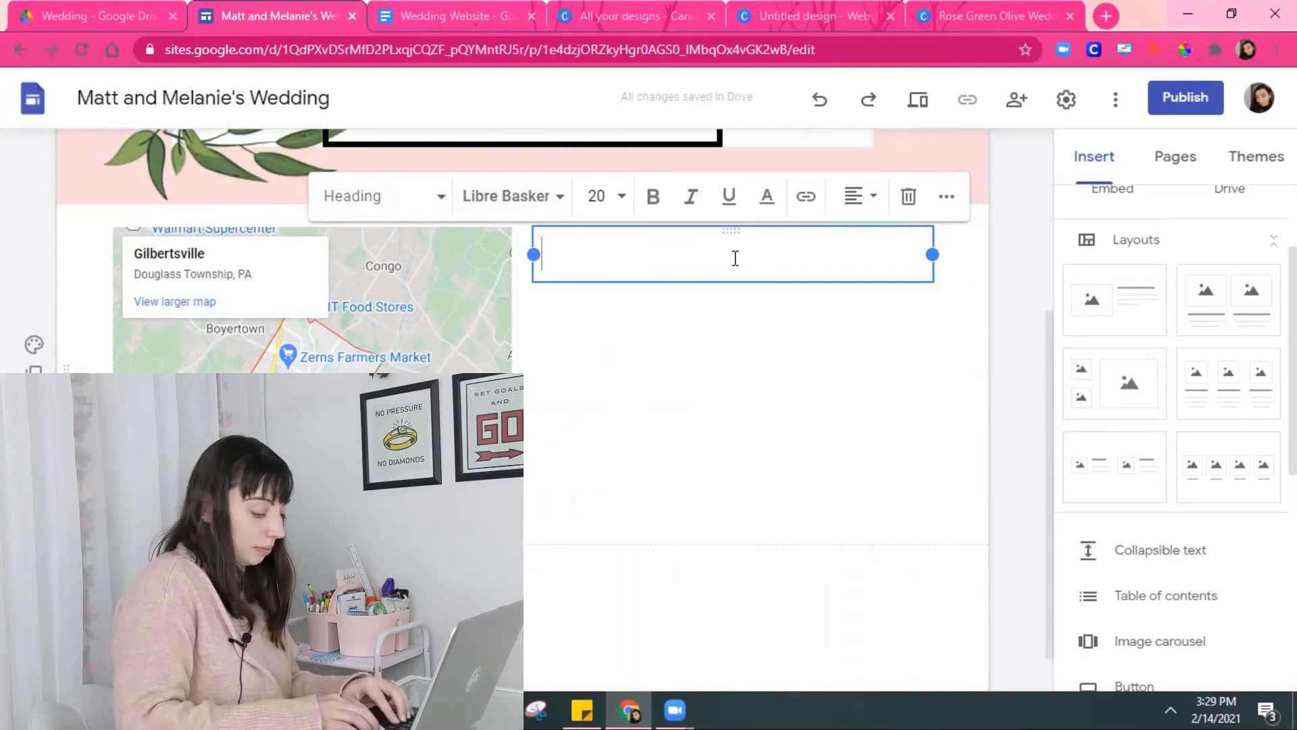
type("RE")
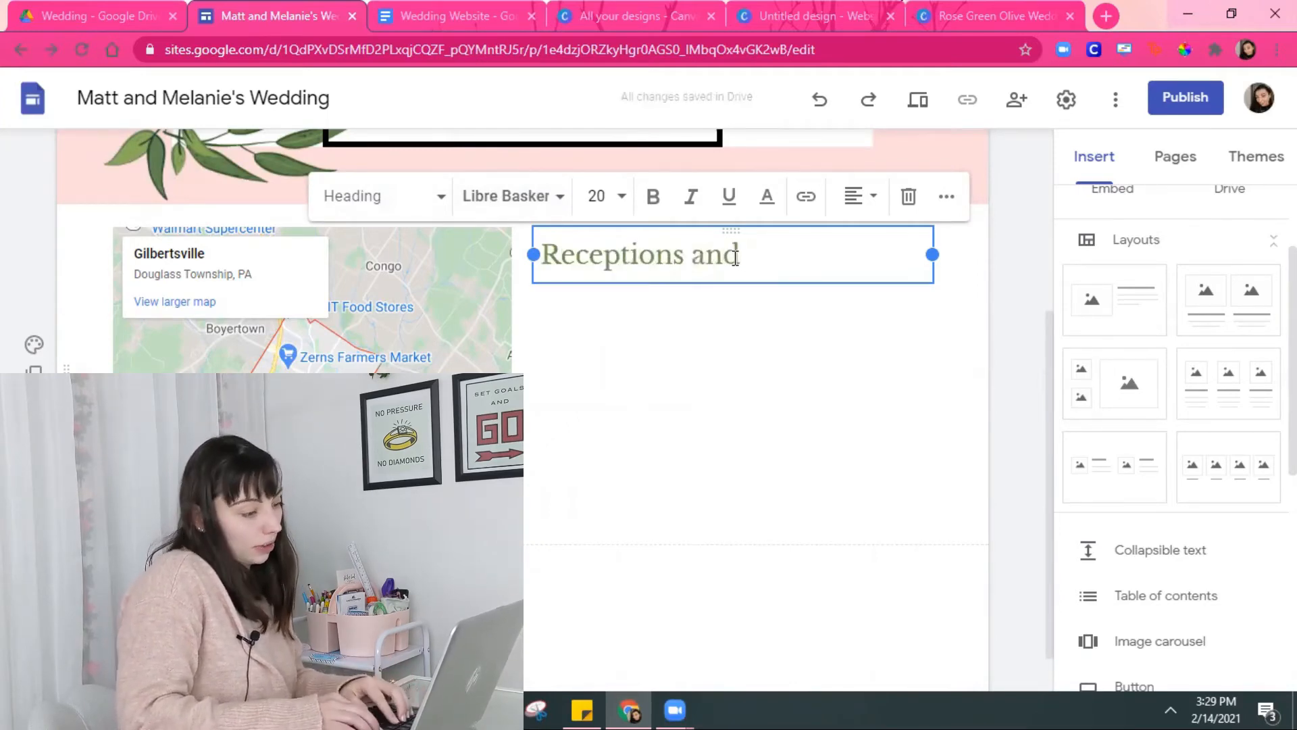
key("BackSpace")
key("BackSpace")
key("BackSpace")
key("BackSpace")
key("BackSpace")
key("BackSpace")
key("BackSpace")
key("BackSpace")
key("BackSpace")
key("BackSpace")
key("BackSpace")
key("BackSpace")
key("BackSpace")
key("BackSpace")
type("CEremony and ")
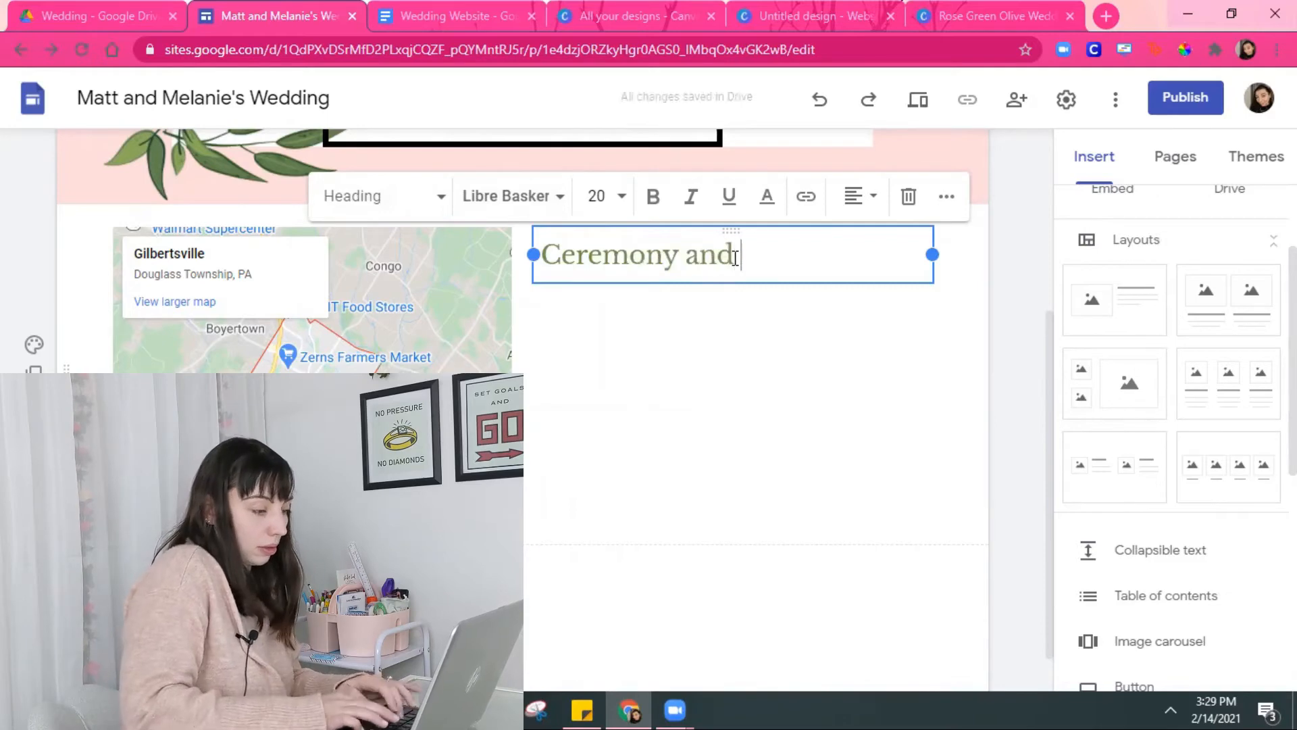
type("Reception")
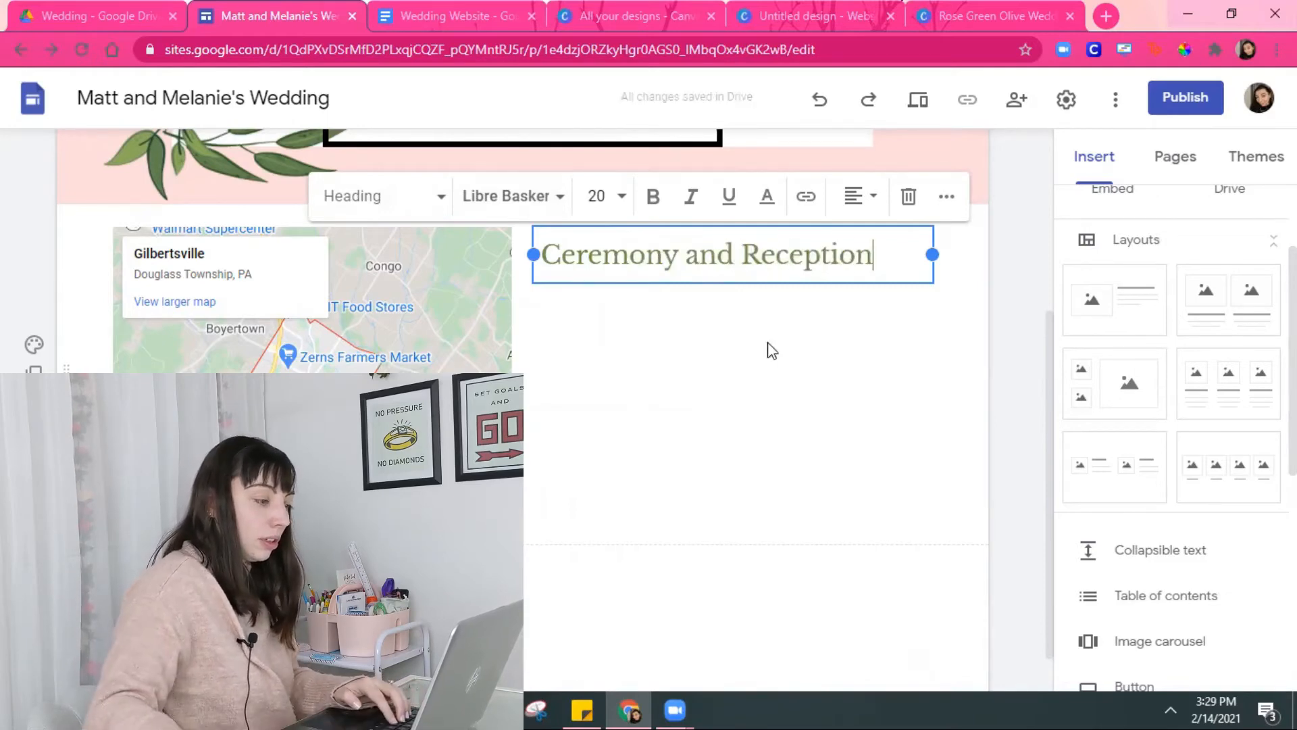
left_click(773, 351)
- Under the heading, paste the ceremony details and add 'Reception is set to start around 5:30 pm.'
double_click(741, 375)
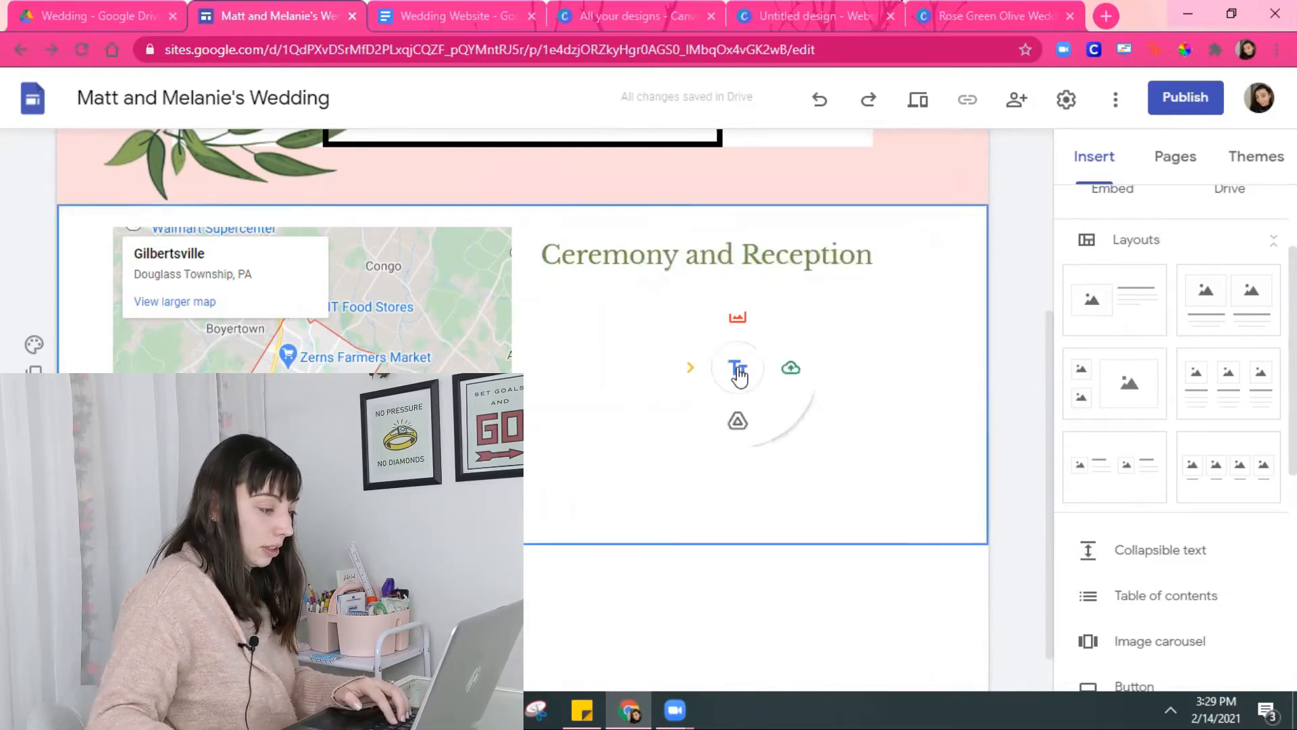
left_click(741, 366)
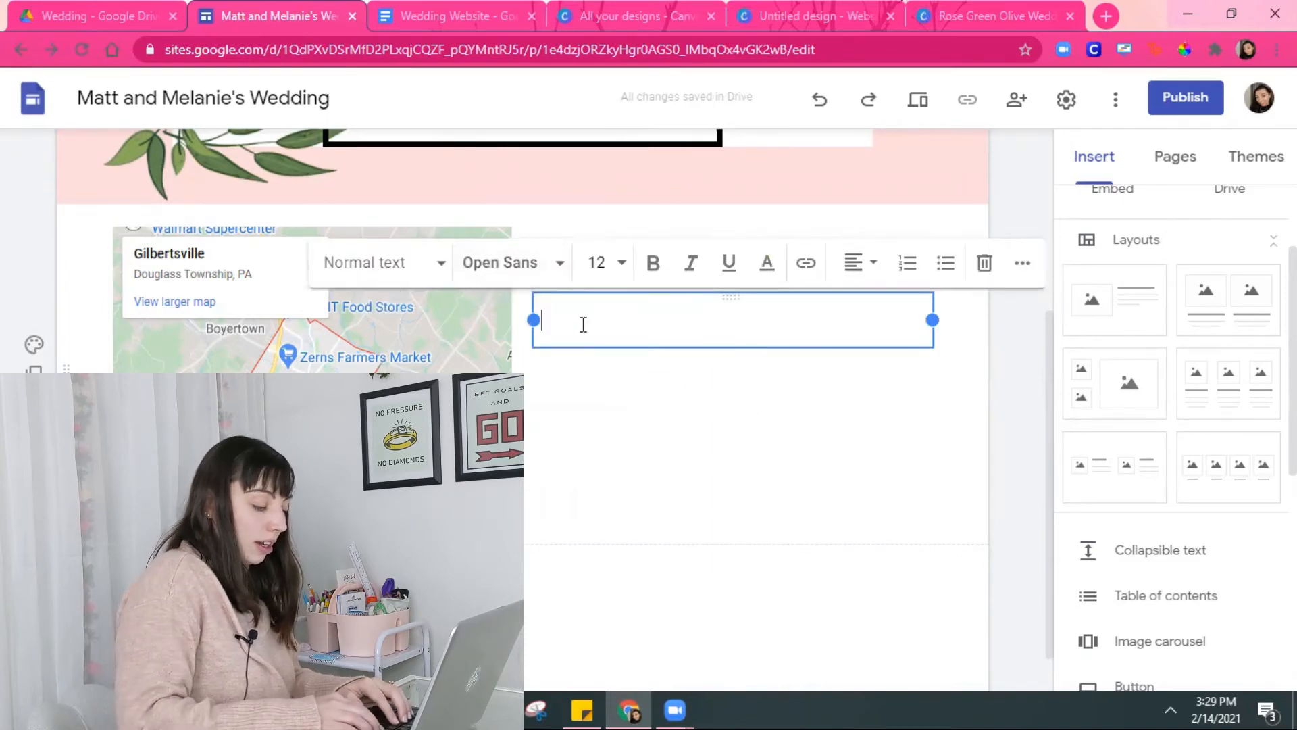
type("The ceremony will start at 4pm.  Cocktail and Reception will follow at this location.")
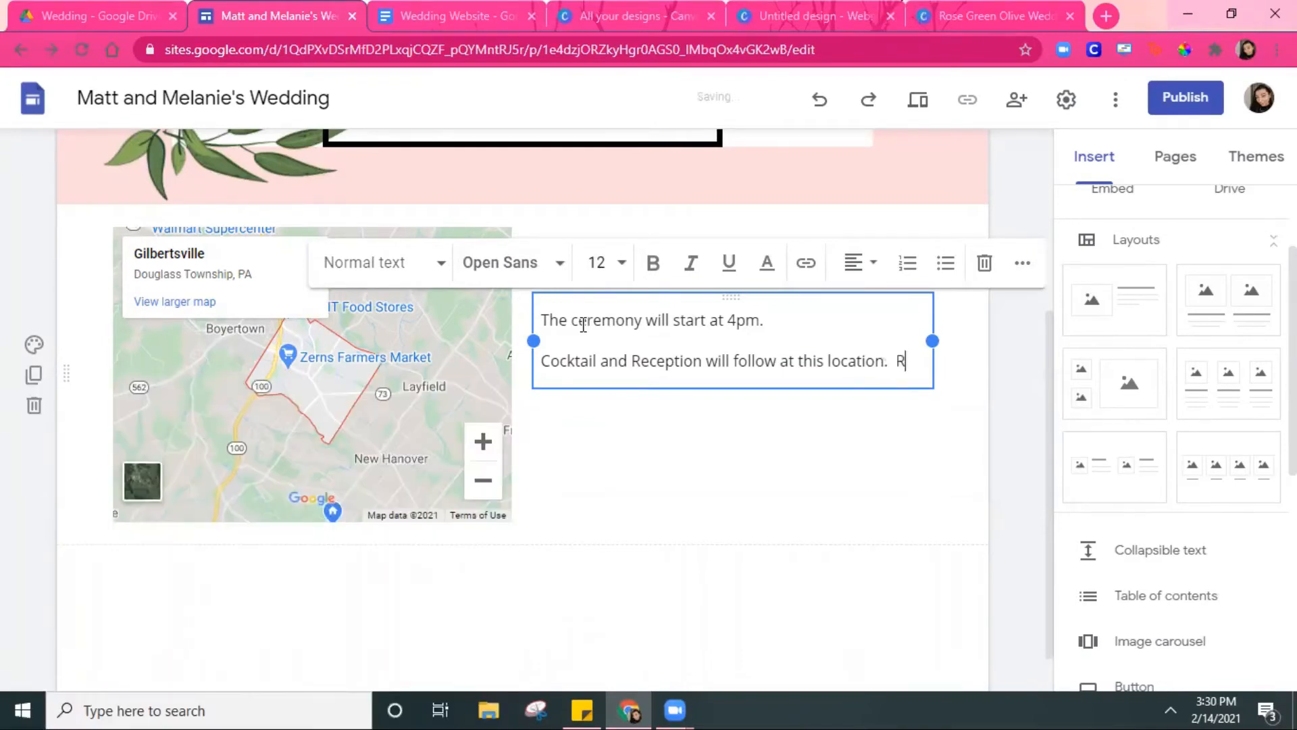
key("Return")
type("Reception is set to start around 5:30 pm/")
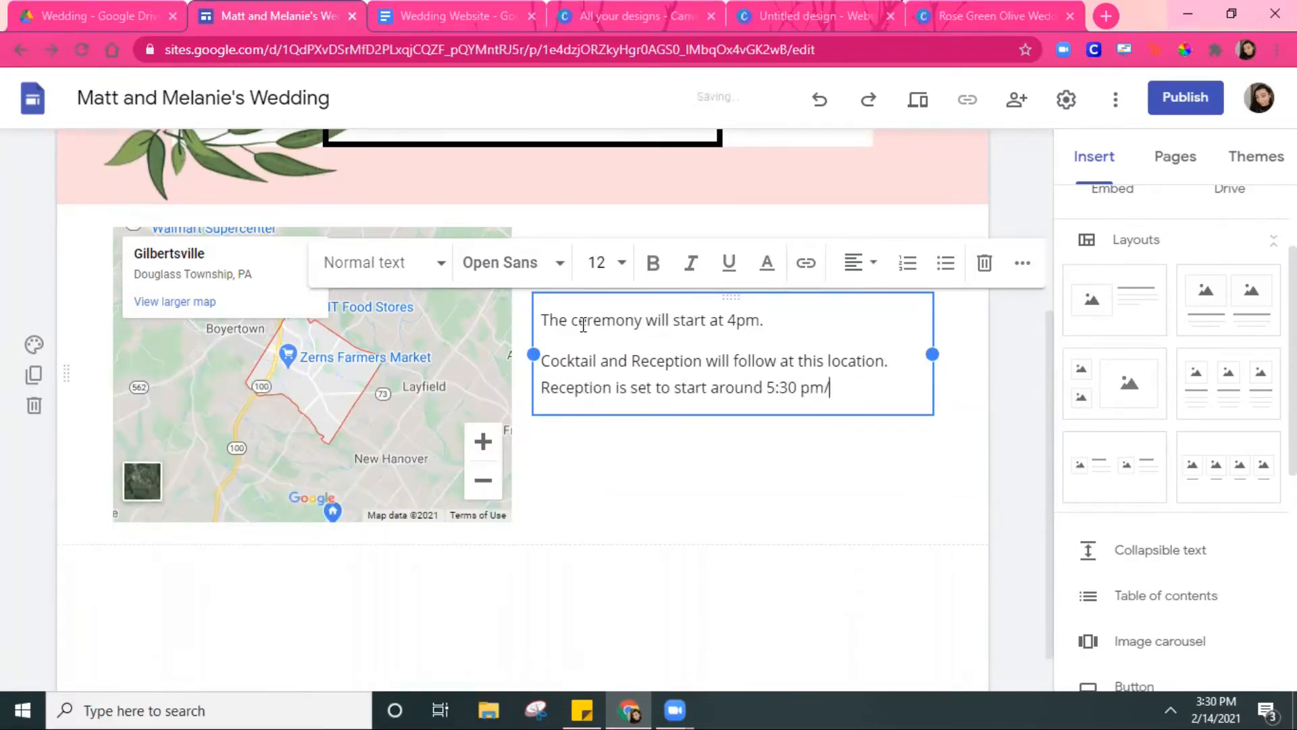
key("BackSpace")
type(".")
- Add paragraphs on Fire Company lot parking, the 21+ rule, lawn games and indoor restrooms
key("Return")
type("As ")
type("per the location, please park in the Fire Co")
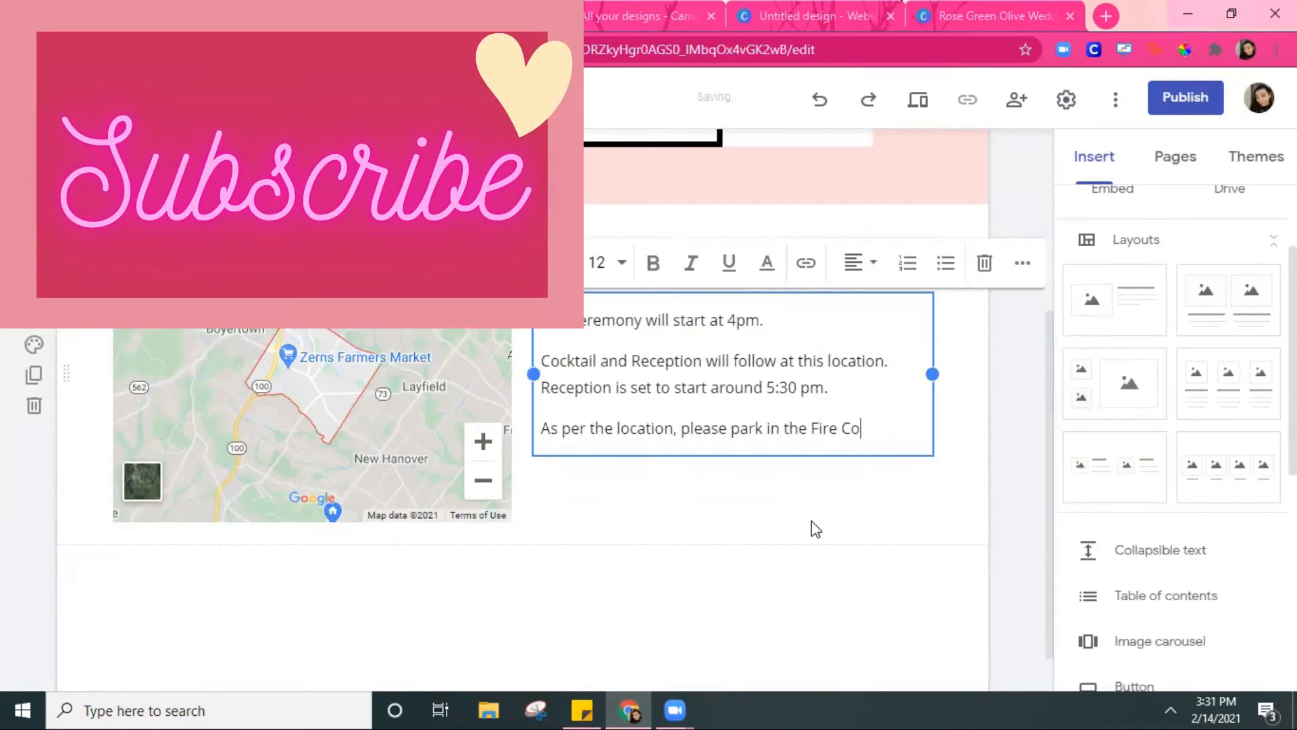
type("mpany lot and not in the Rink Parking lot near the Pavillion.")
key("Return")
type("This is a 21+ event, so")
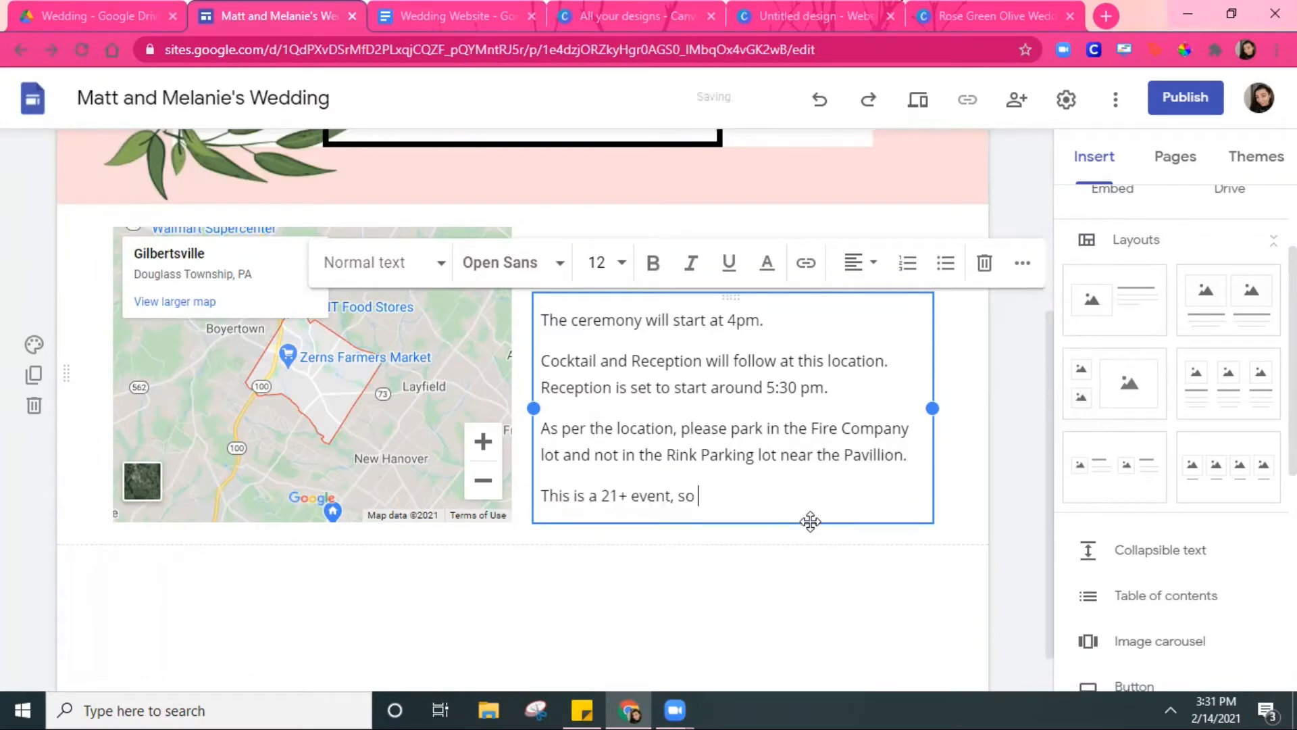
type("ermitted.")
left_click(445, 7)
left_click(297, 8)
key("Return")
type("Wwe will also have lawn games")
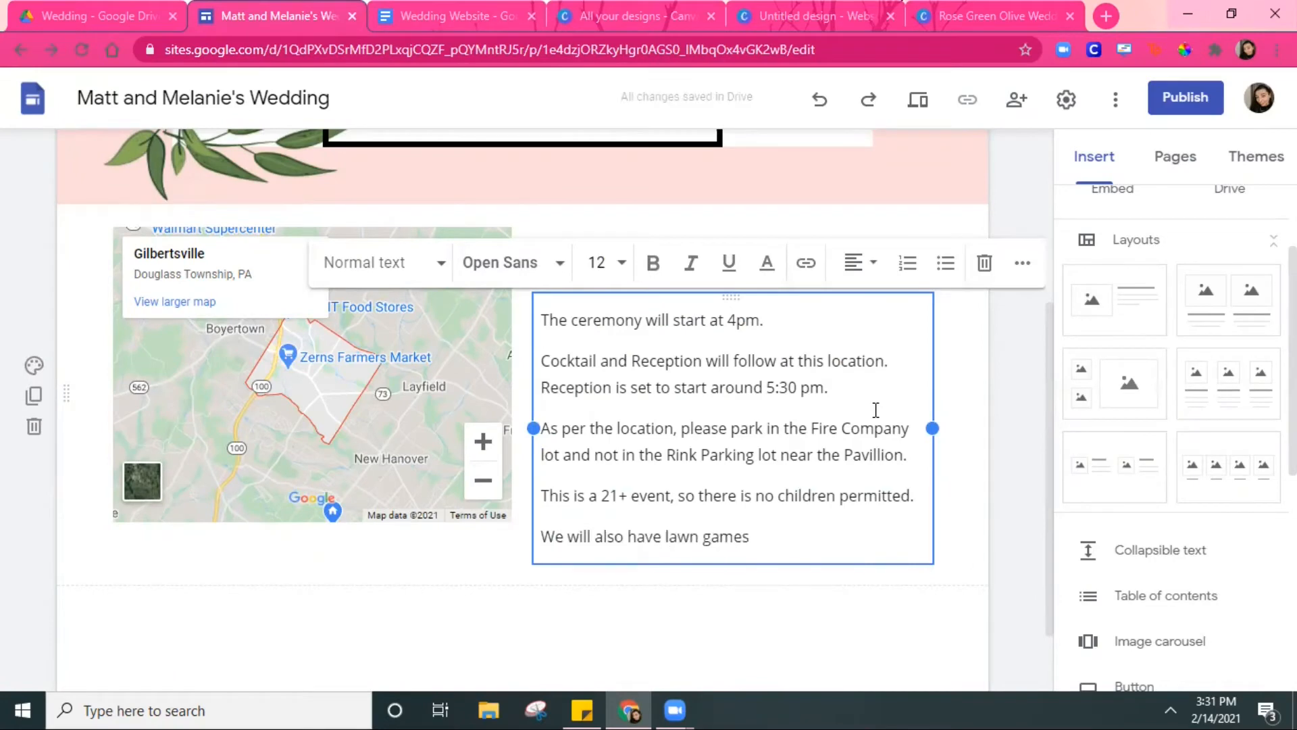
type("ll be outside, but their are indoor restrooms. ")
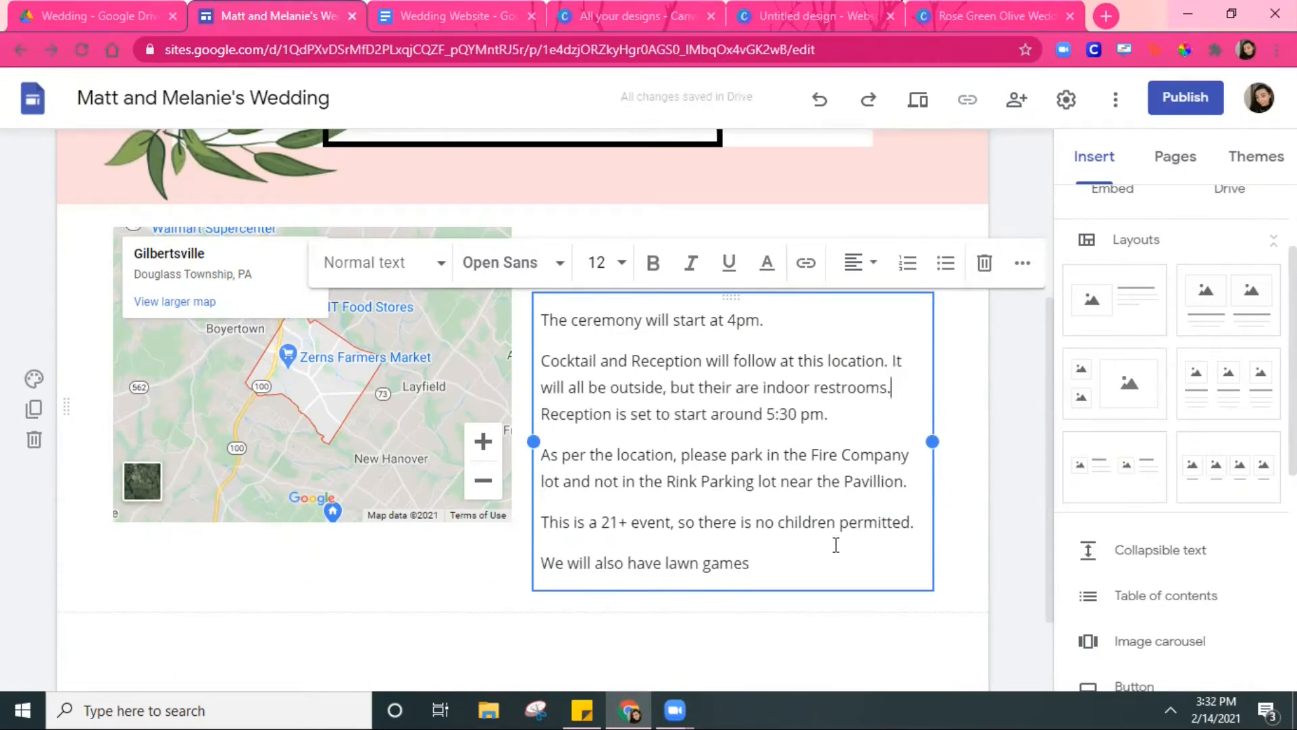
type("ir!")
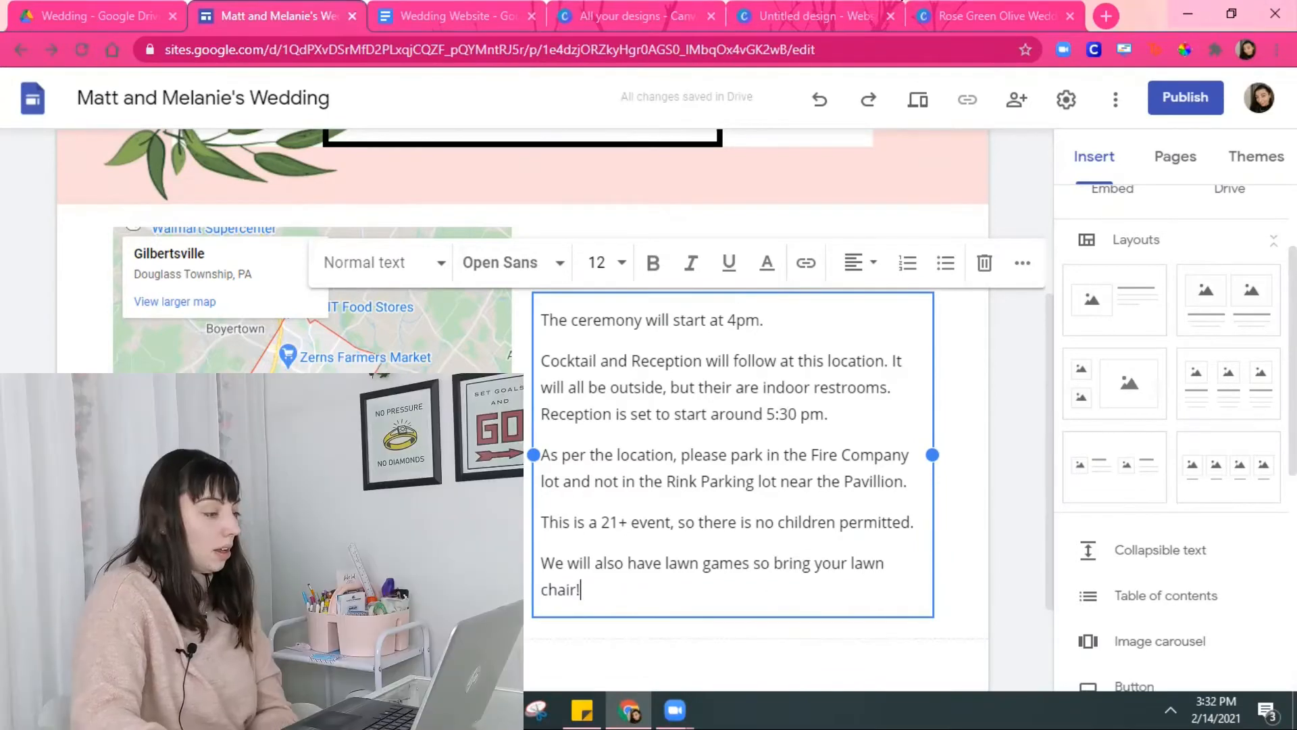
key("Escape")
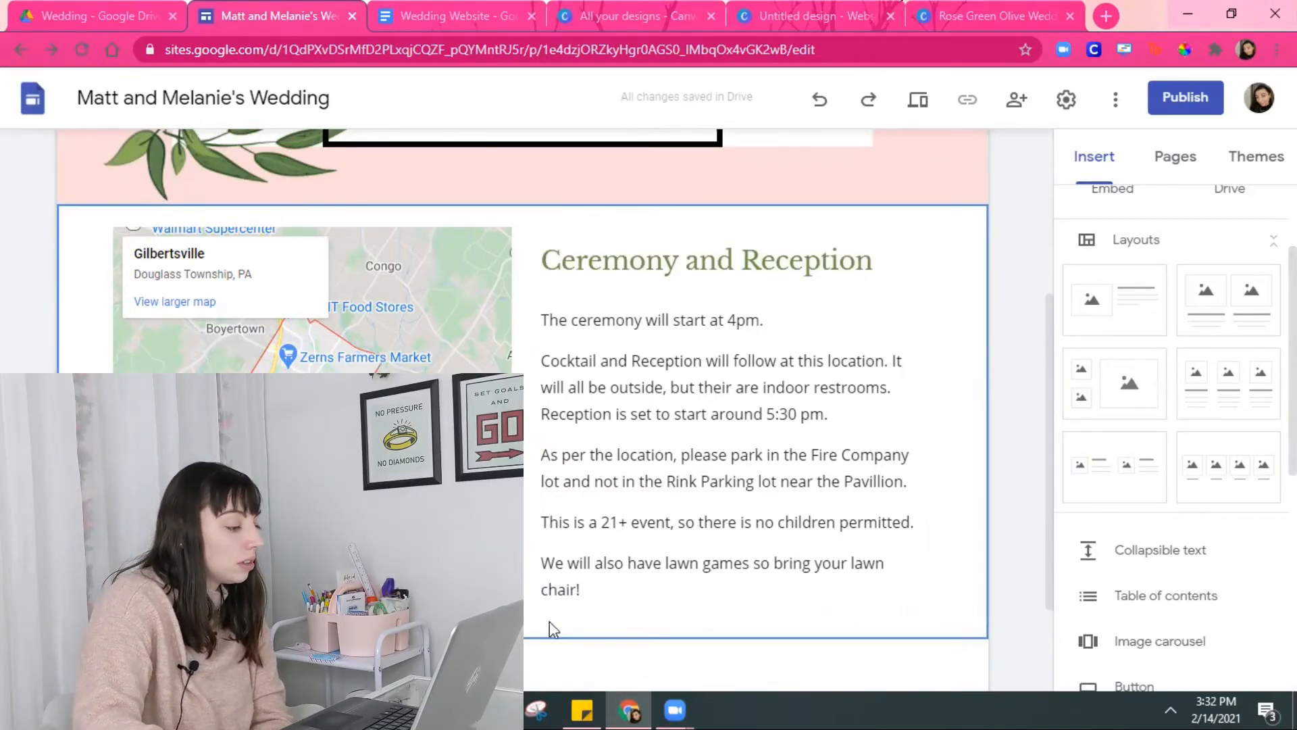
- Look over the finished details, then bring up the Wedding Website planning doc
scroll(550, 625, "down", 1)
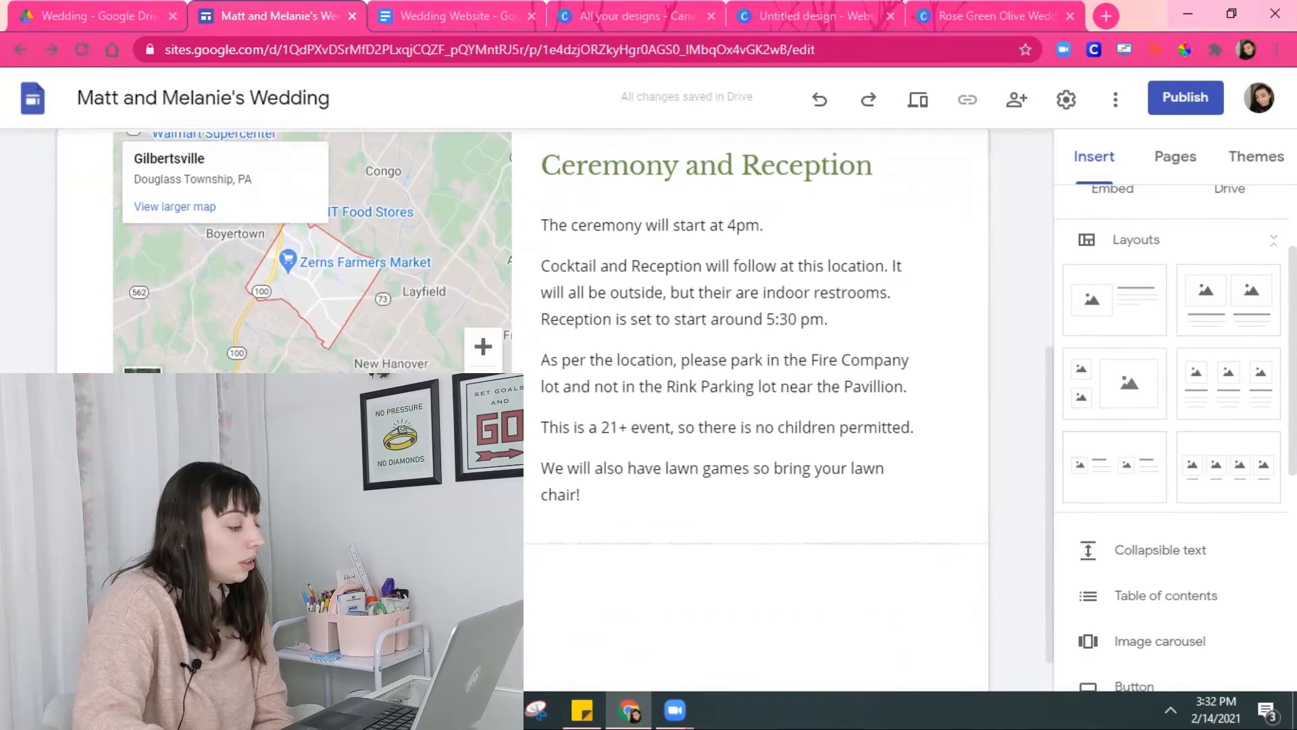
scroll(550, 608, "up", 1)
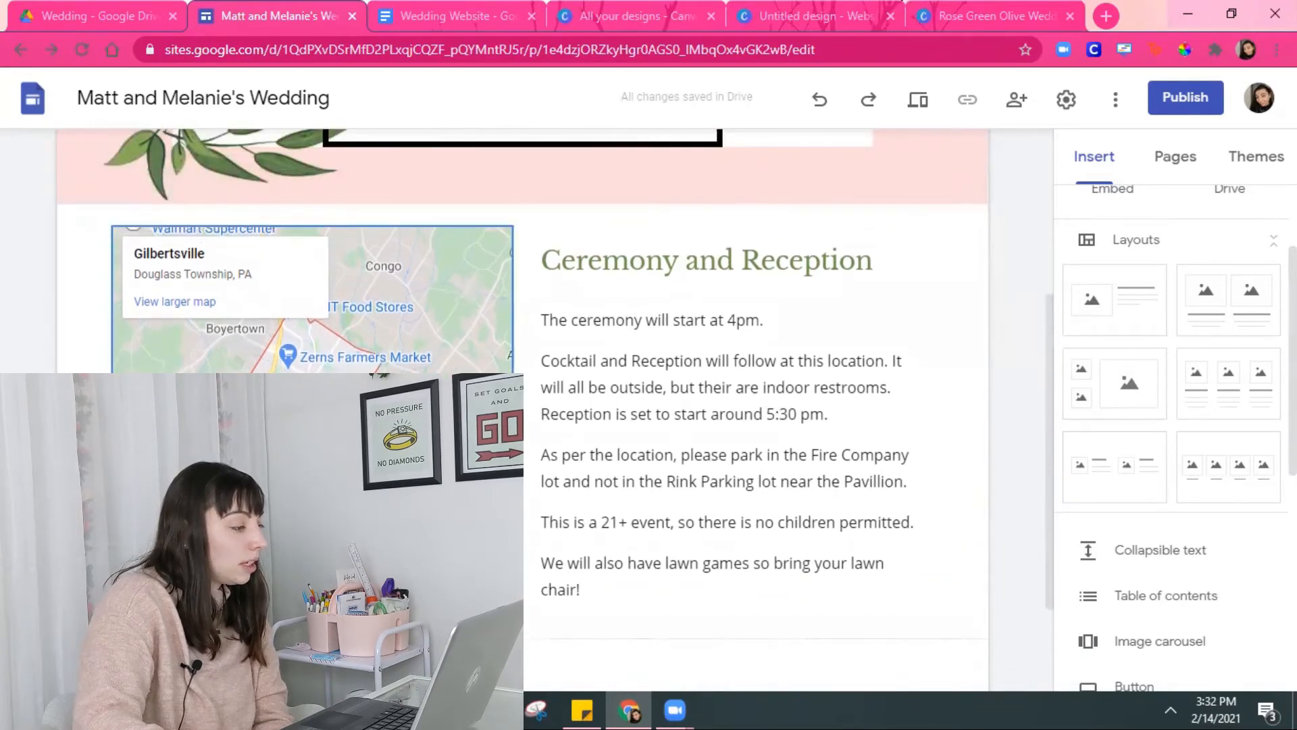
left_click(449, 16)
scroll(407, 364, "down", 3)
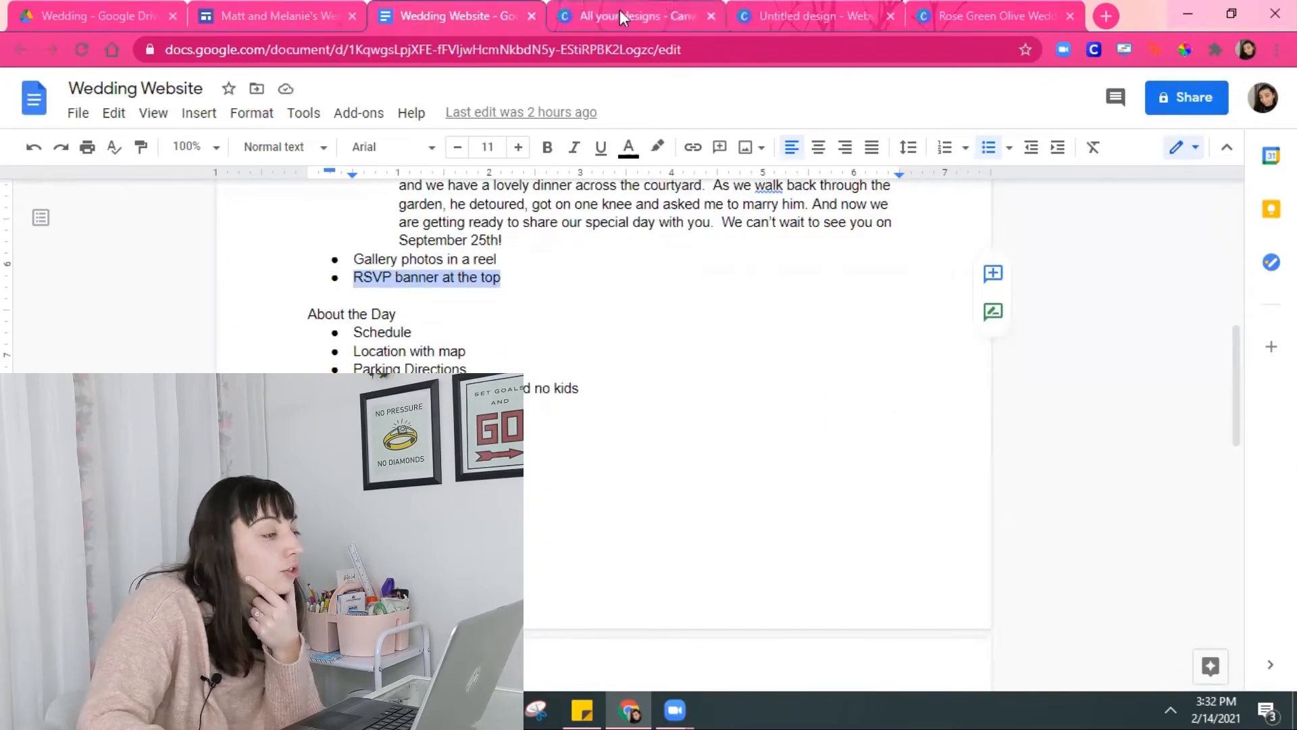
- On the Accomodations and Registry page, insert a Gilbertsville map on the section's right half
left_click(290, 15)
scroll(780, 415, "up", 5)
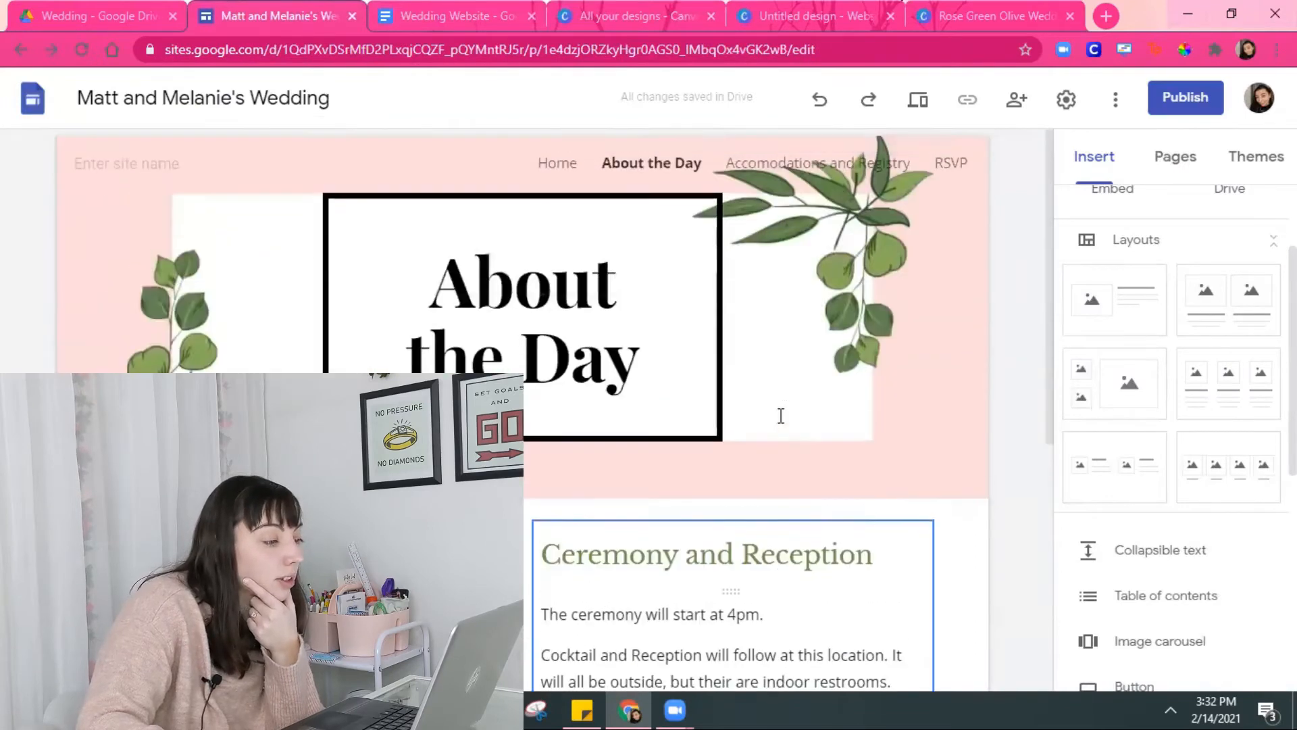
left_click(800, 165)
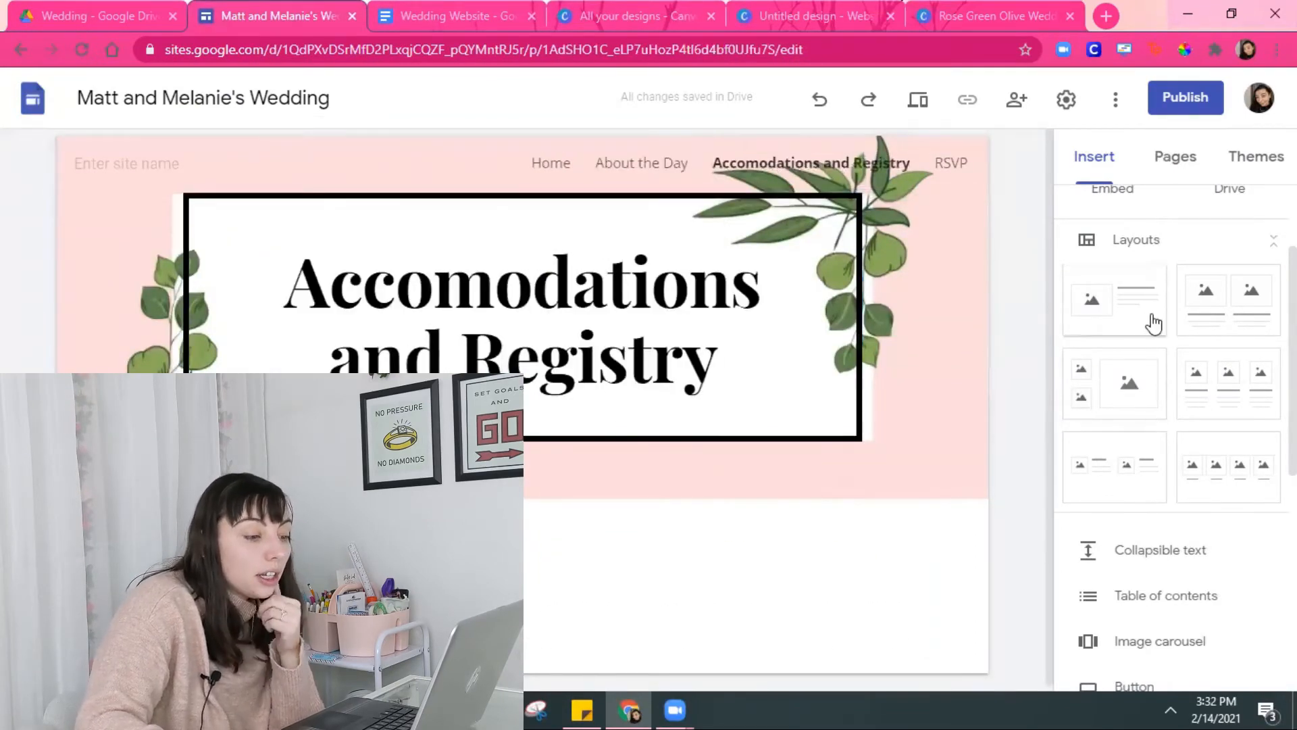
scroll(1188, 574, "down", 4)
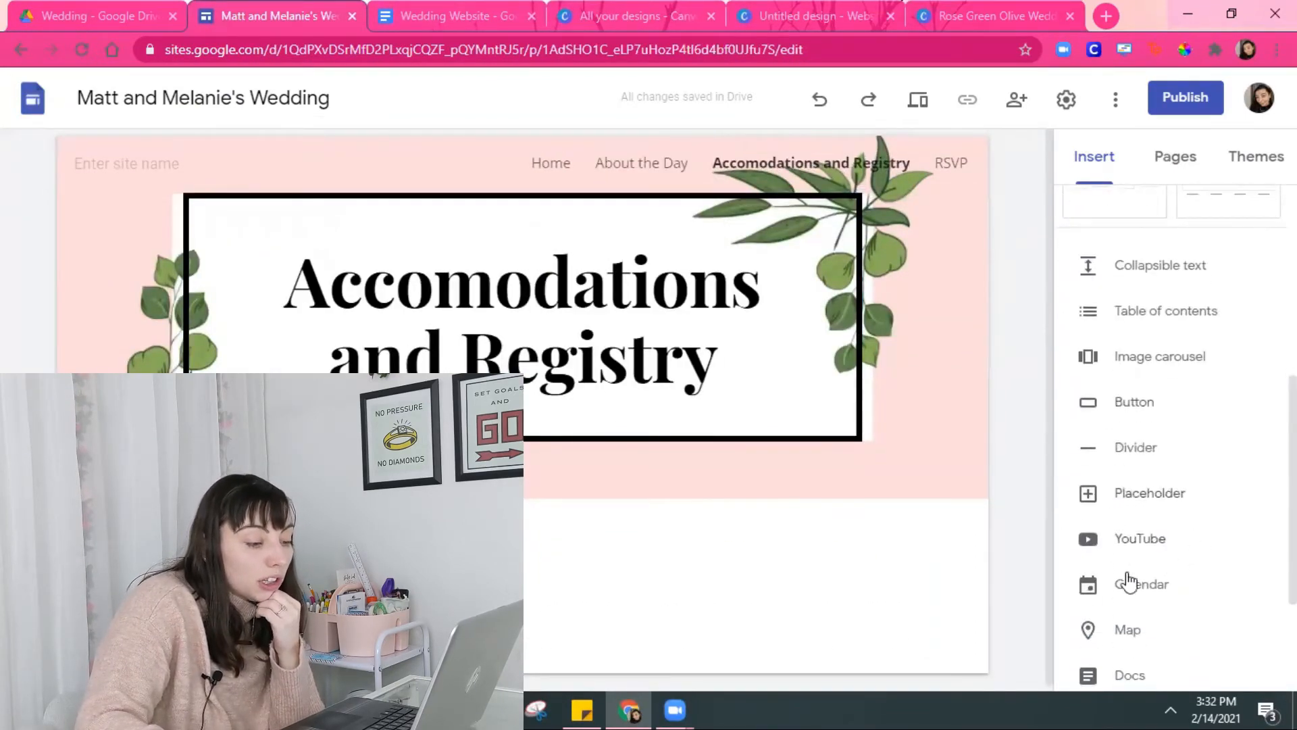
scroll(1128, 584, "down", 3)
left_click(1125, 439)
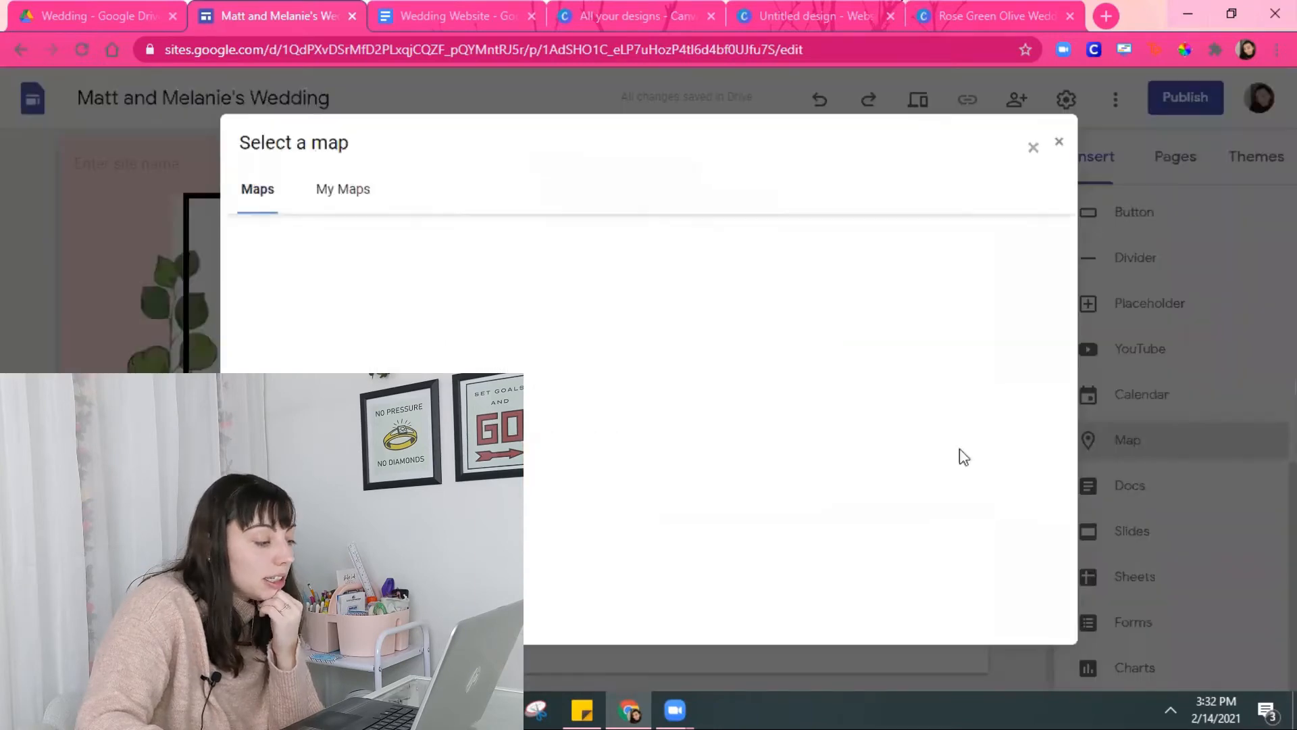
left_click(416, 237)
type("gilberts")
left_click(378, 272)
left_click(284, 612)
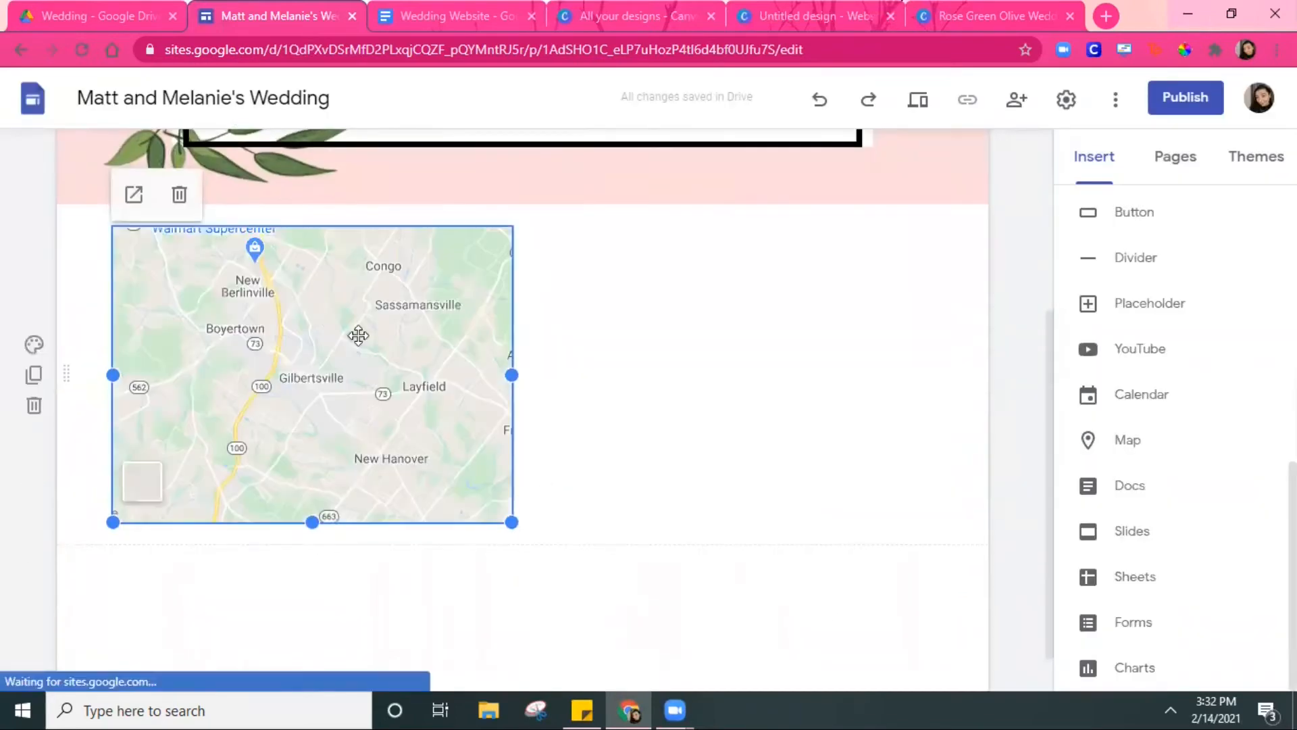
left_click_drag(358, 336, 778, 336)
left_click(245, 285)
- Beside the map, add an 'Accomodations' heading and a hotel note asking guests to mention the wedding name
double_click(272, 389)
left_click(273, 394)
left_click(186, 196)
left_click(186, 296)
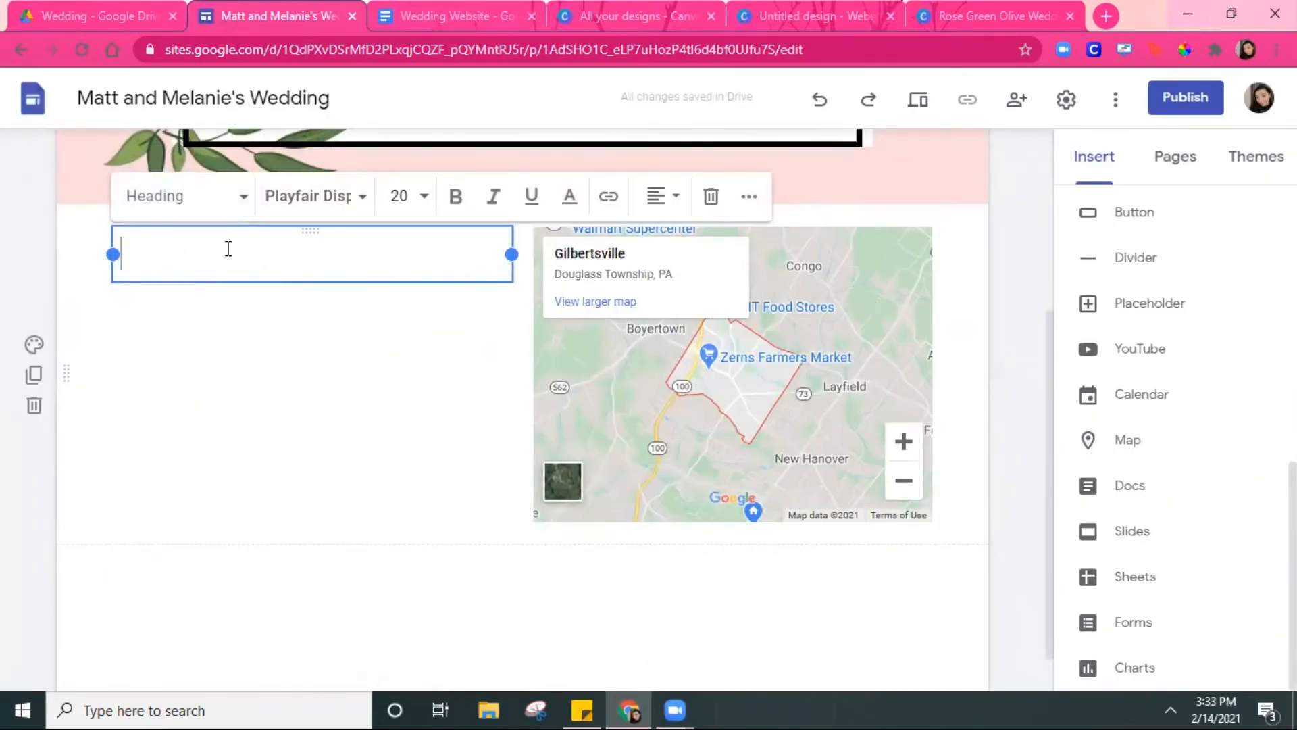
type("Accomodations")
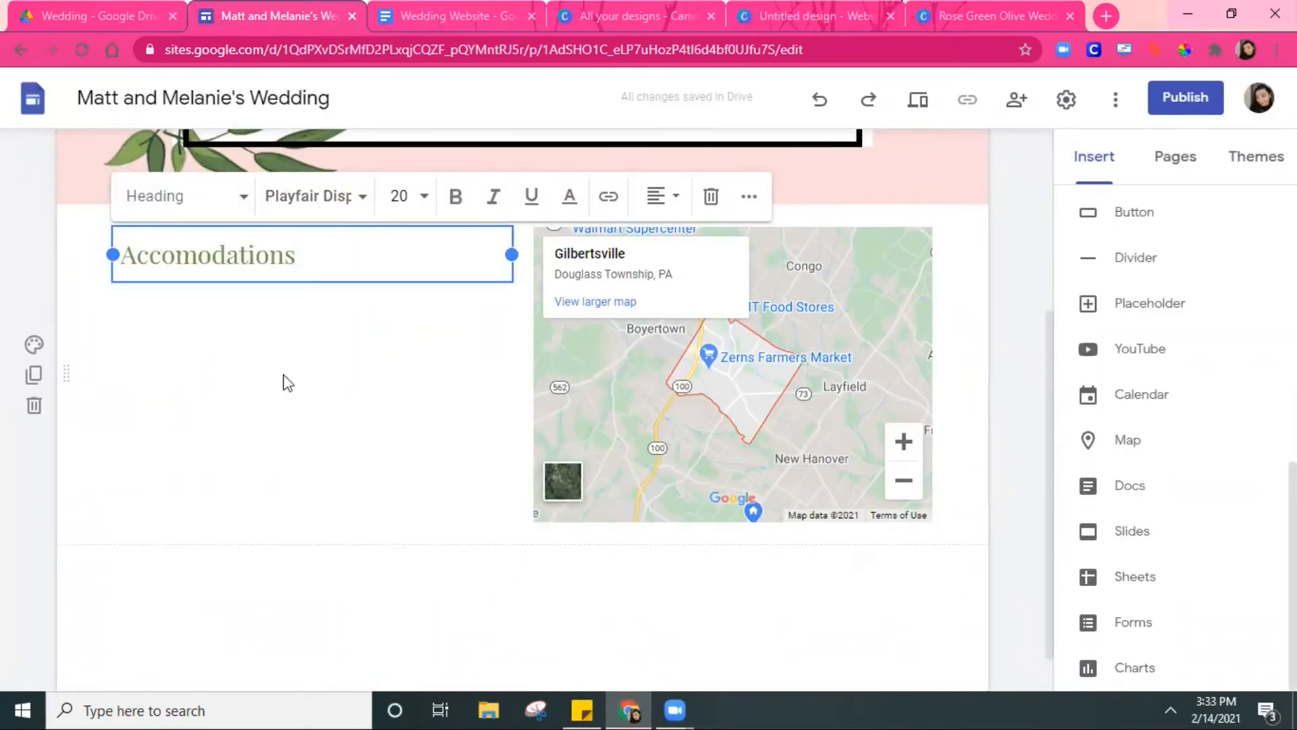
key("Return")
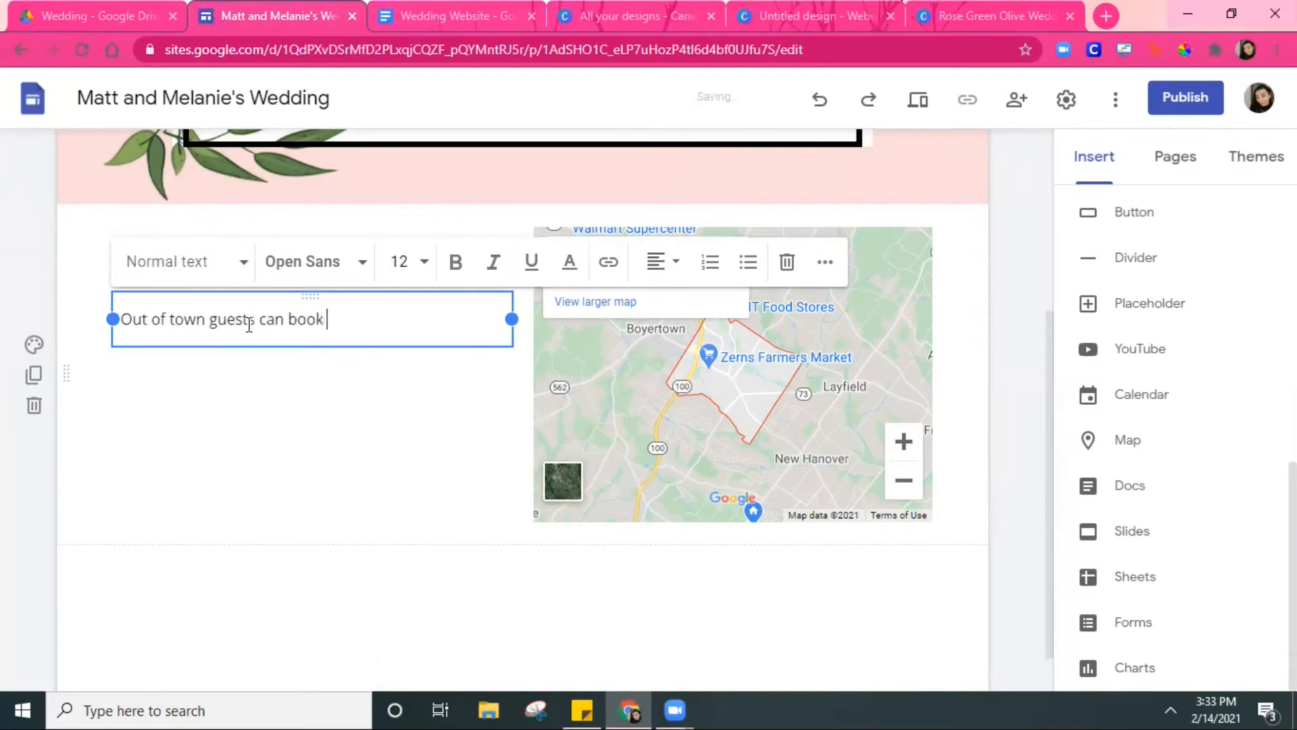
type(".  Please mention the Bieleski Wedding.")
double_click(298, 425)
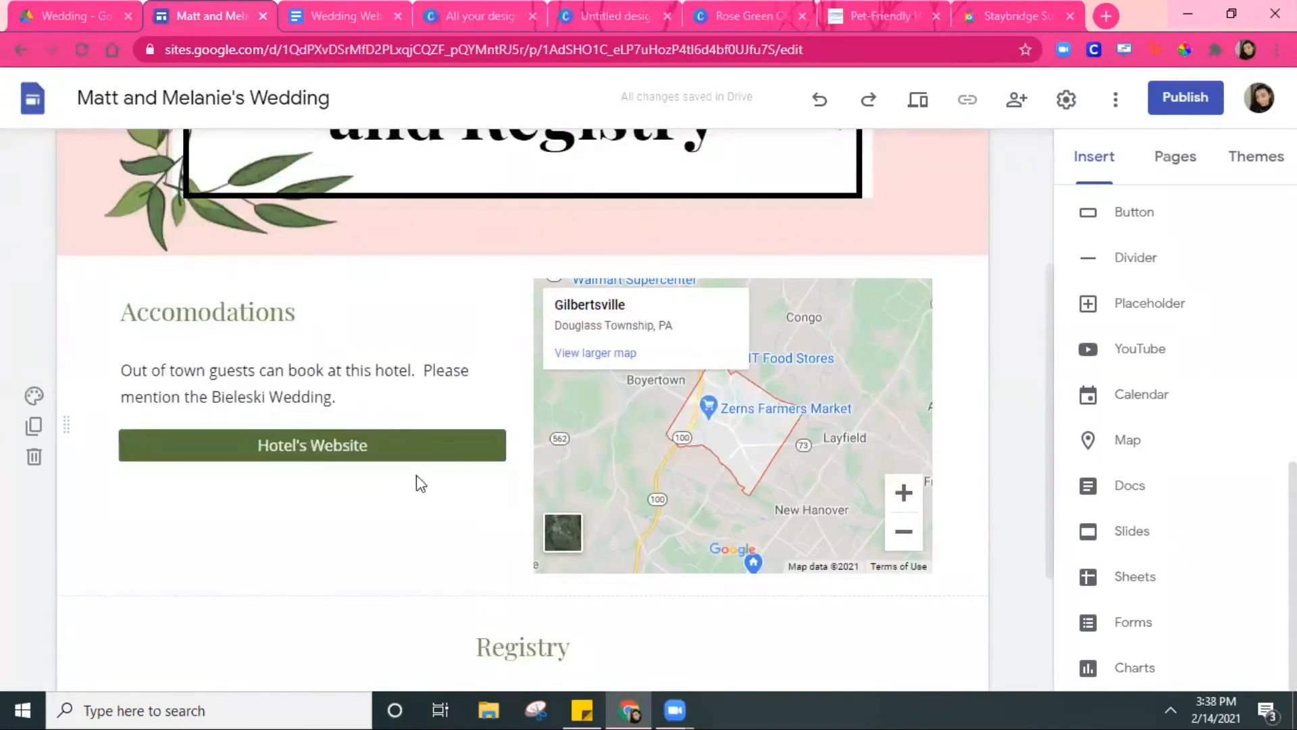
scroll(419, 504, "down", 2)
left_click(562, 547)
scroll(562, 562, "down", 1)
left_click(1134, 212)
type("Amazon")
left_click(635, 416)
type("www.amazon.com")
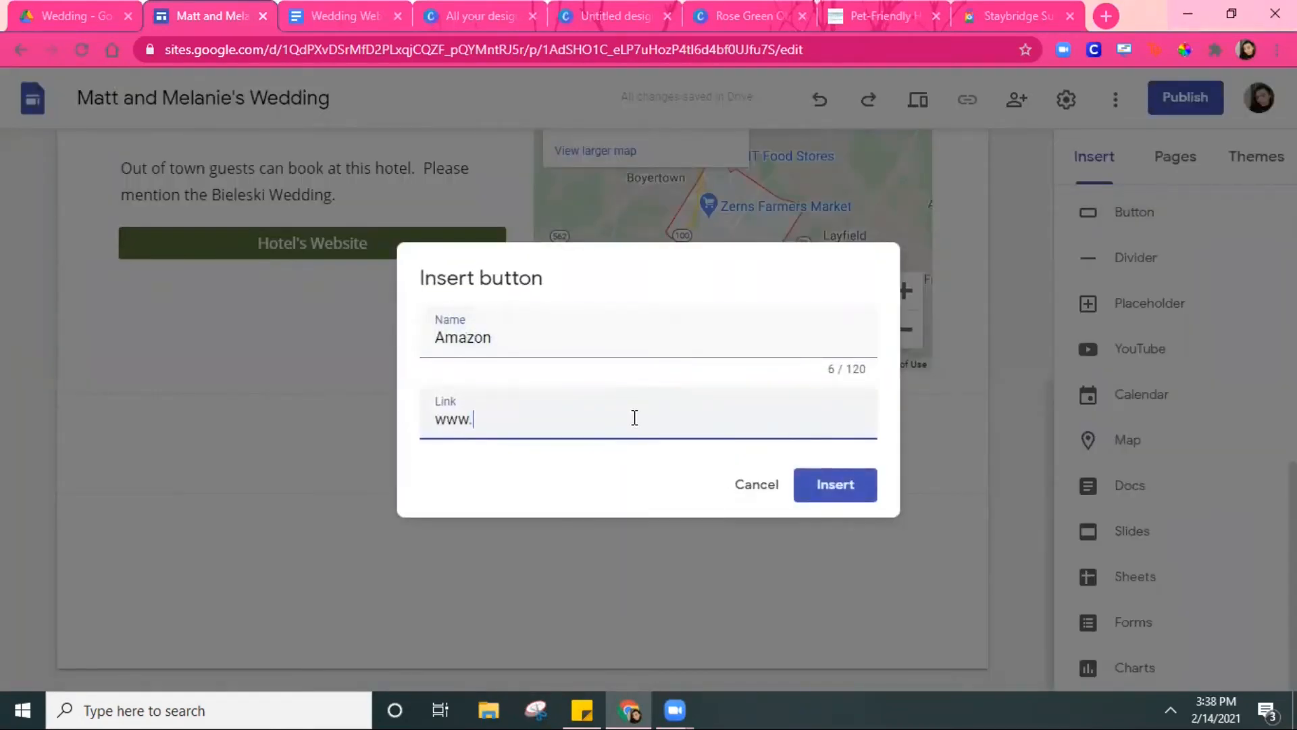
key("Return")
left_click_drag(204, 457, 898, 379)
left_click_drag(792, 443, 515, 444)
scroll(760, 511, "up", 5)
- Open the RSVP page and preview the site at phone size
left_click(950, 163)
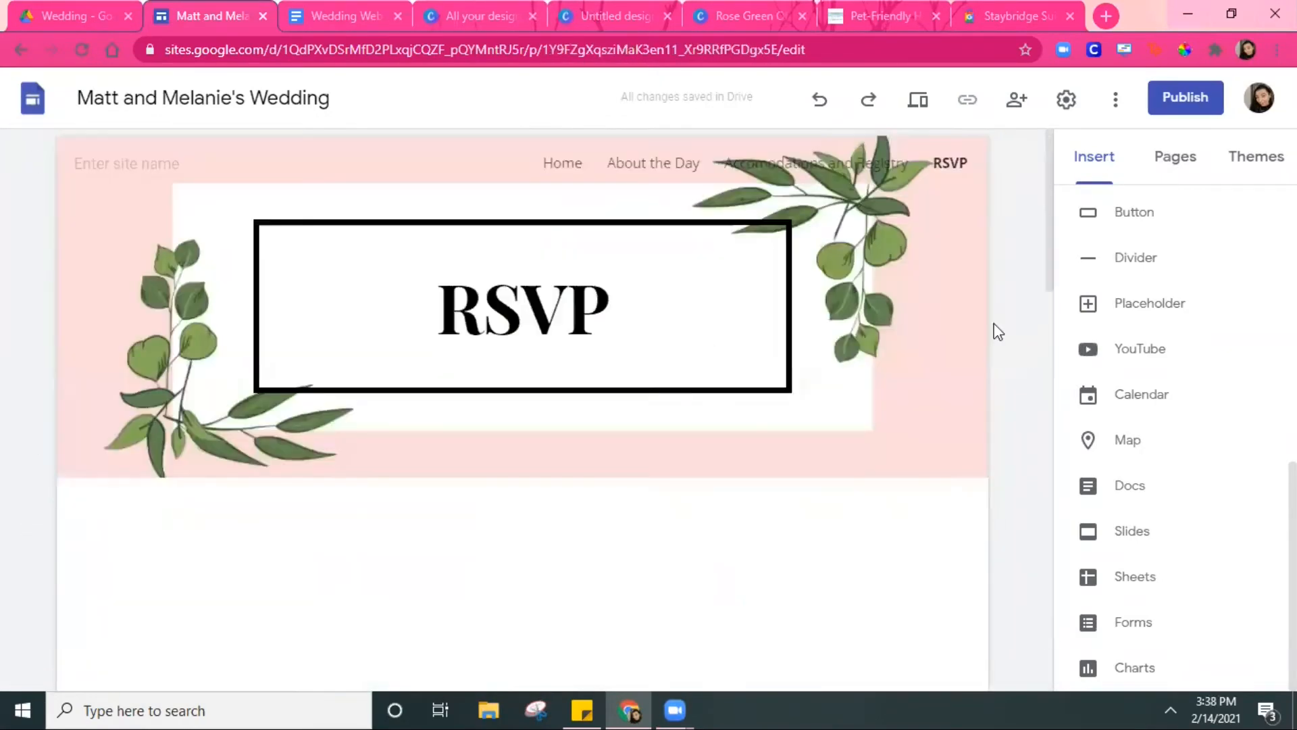
scroll(1209, 421, "up", 7)
scroll(1210, 420, "down", 4)
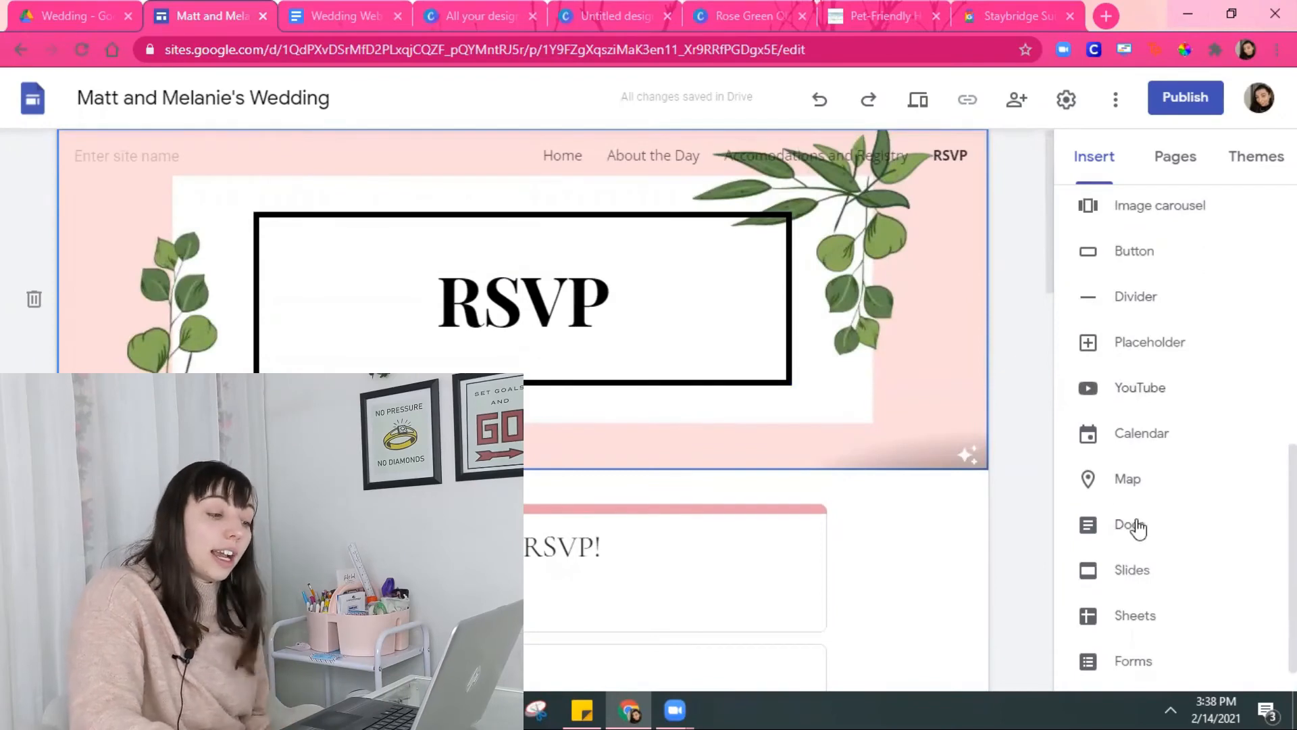
scroll(1146, 587, "down", 1)
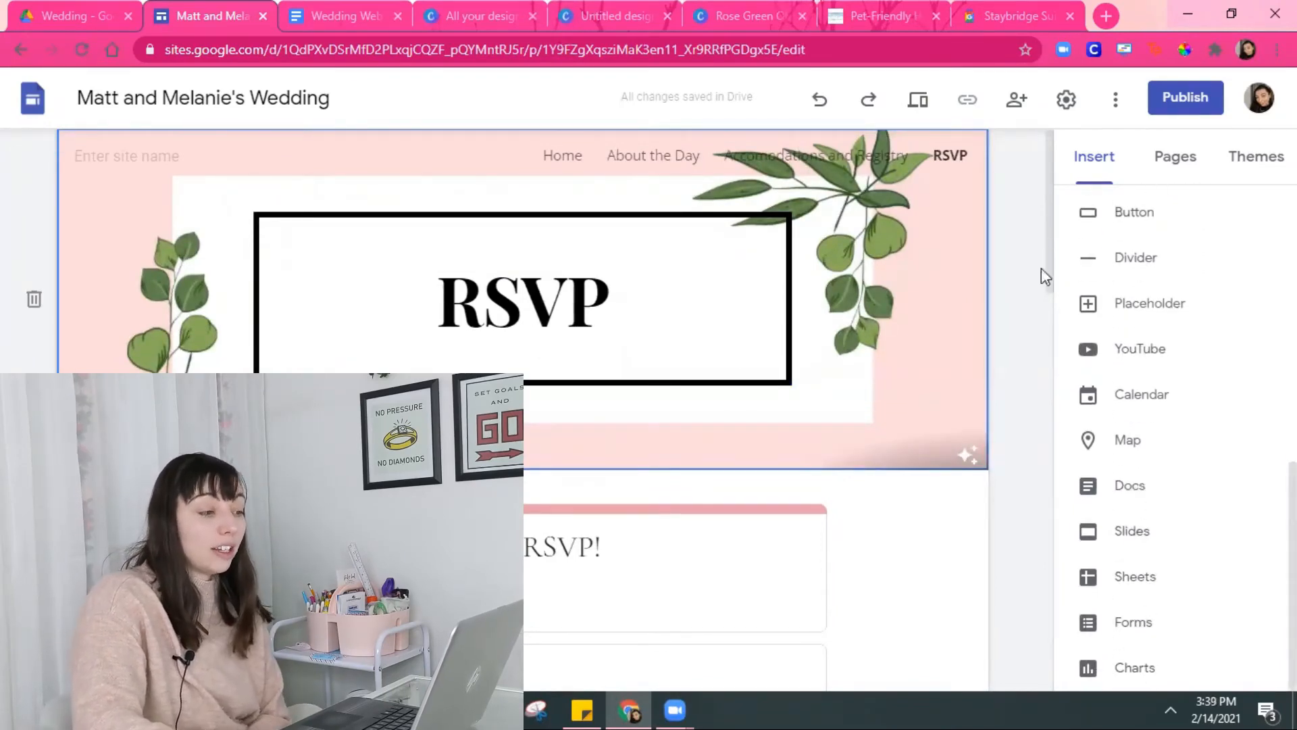
left_click(915, 106)
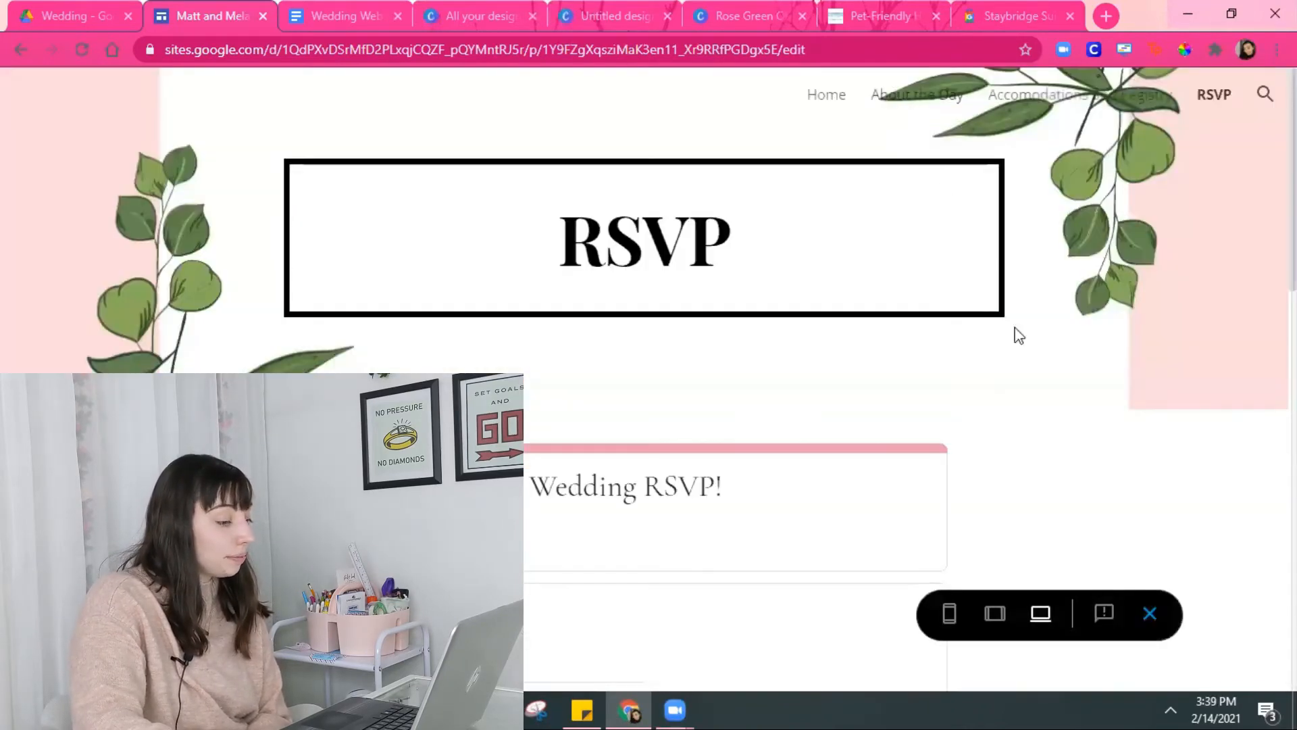
scroll(991, 422, "down", 15)
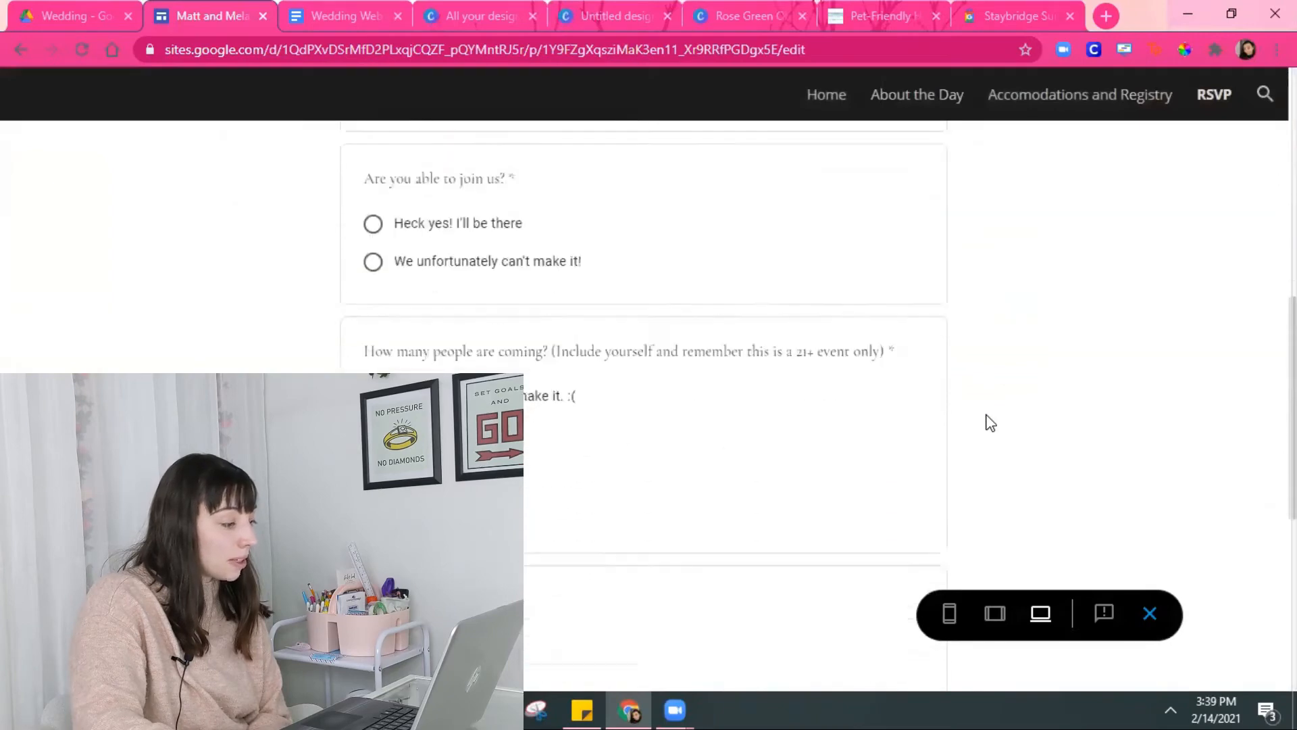
left_click(949, 614)
scroll(730, 489, "up", 8)
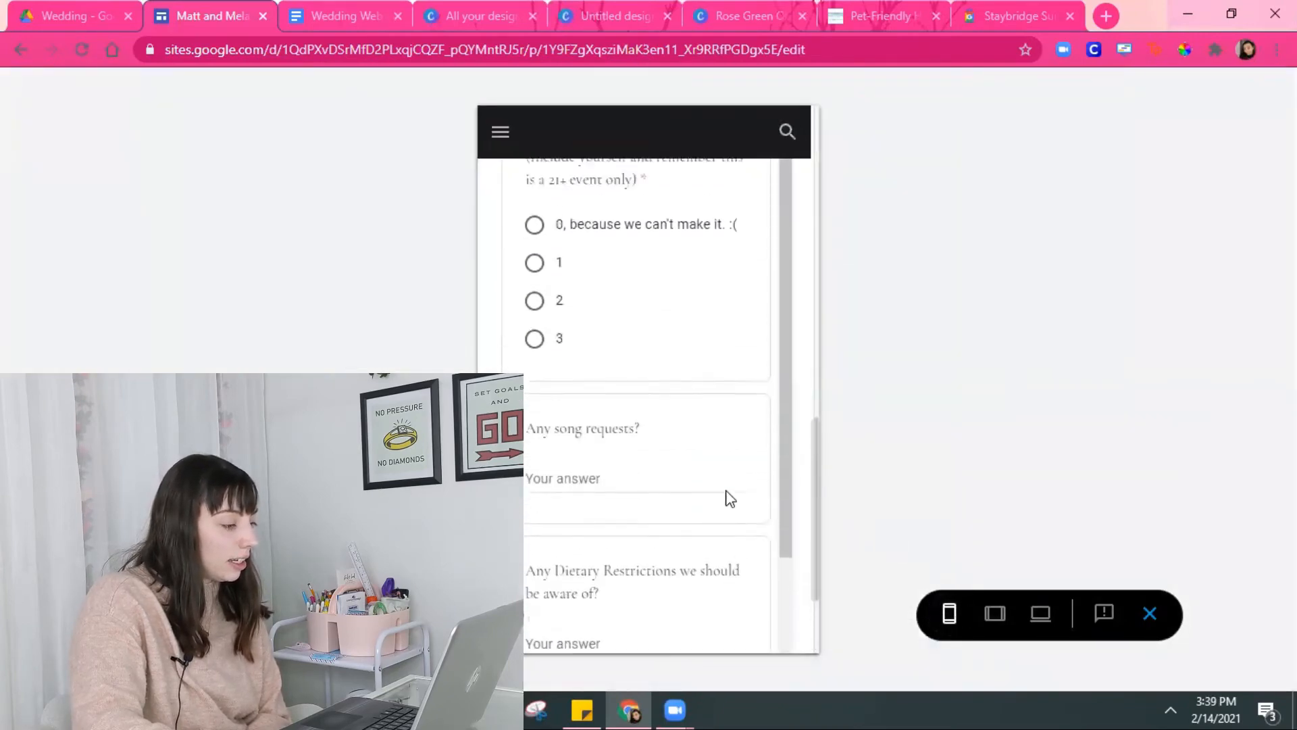
scroll(729, 498, "up", 5)
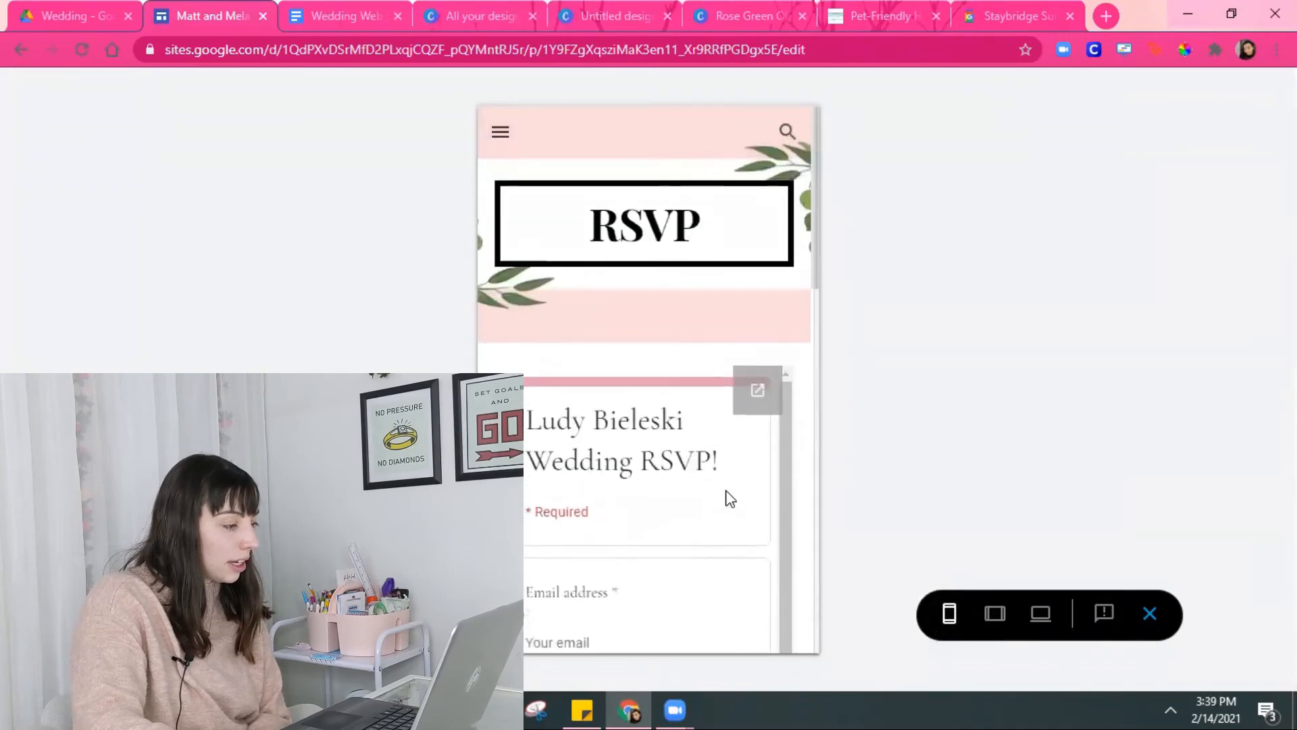
- In the phone preview, go to the Home page and cycle through the carousel photos
left_click(500, 132)
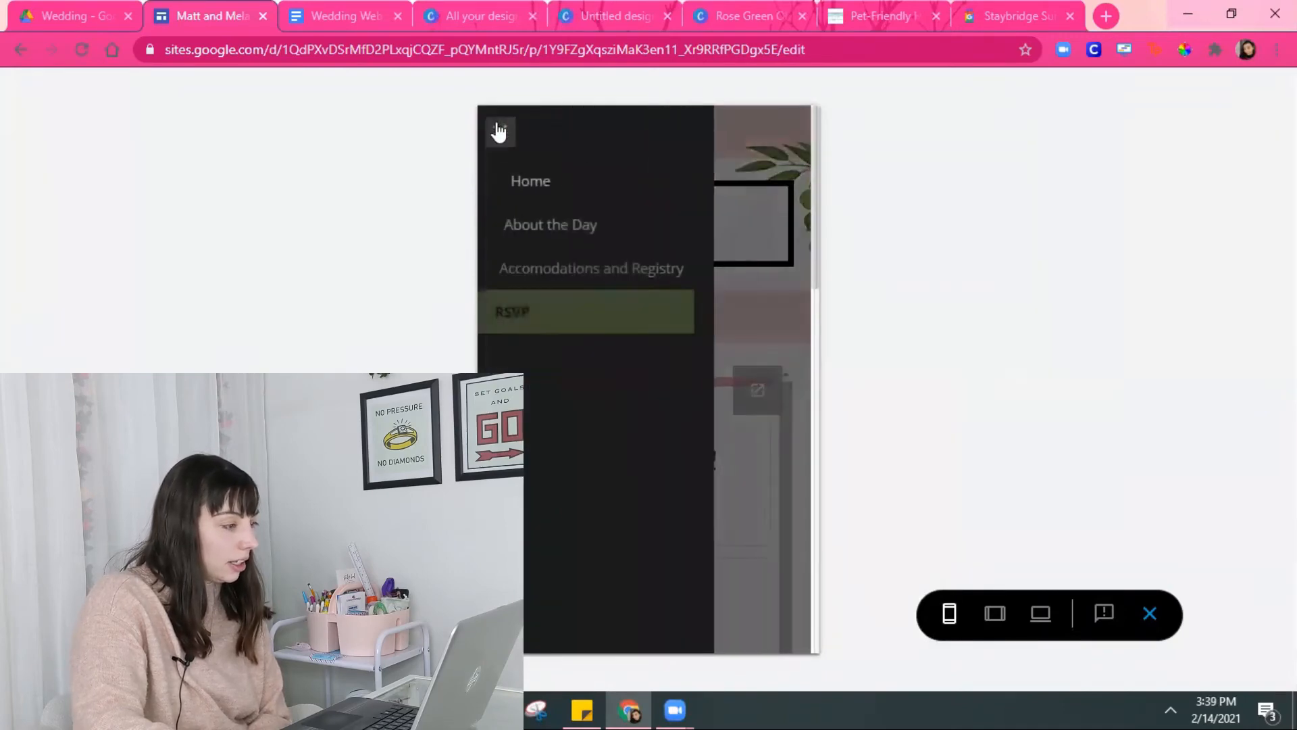
left_click(558, 185)
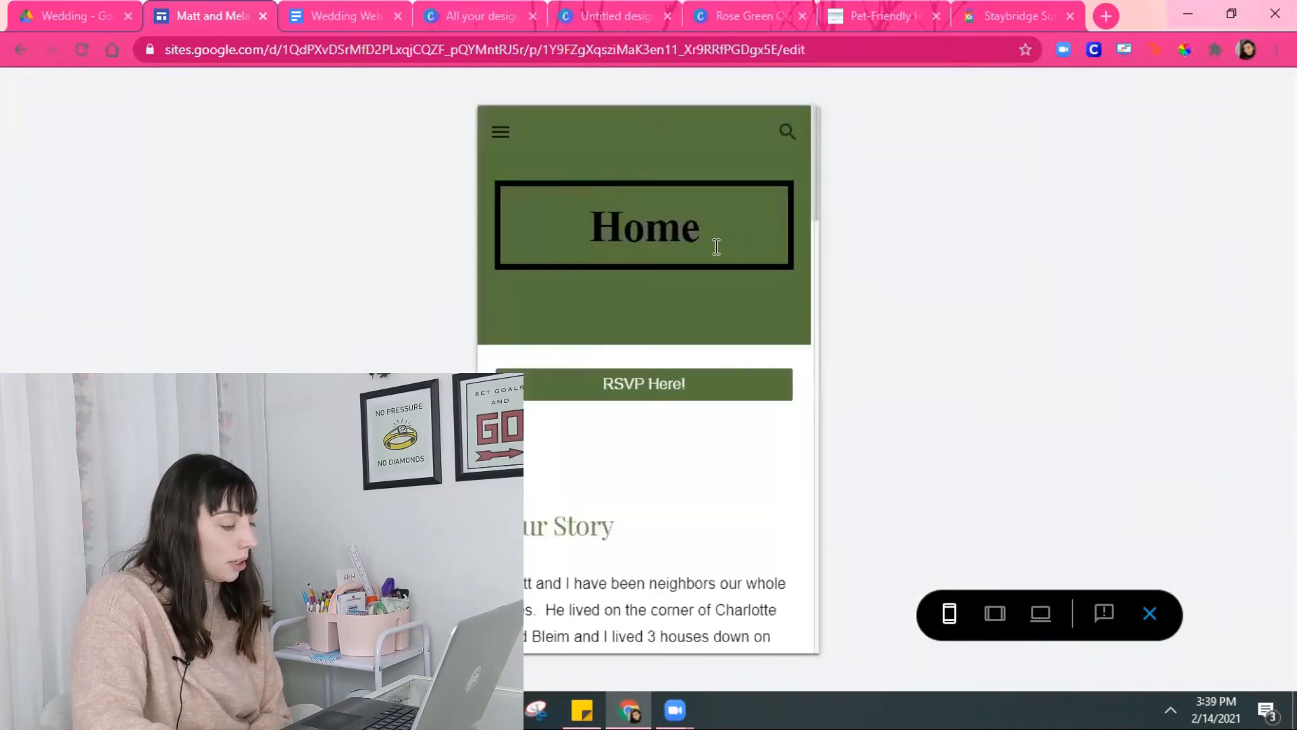
scroll(711, 317, "down", 3)
scroll(711, 325, "down", 15)
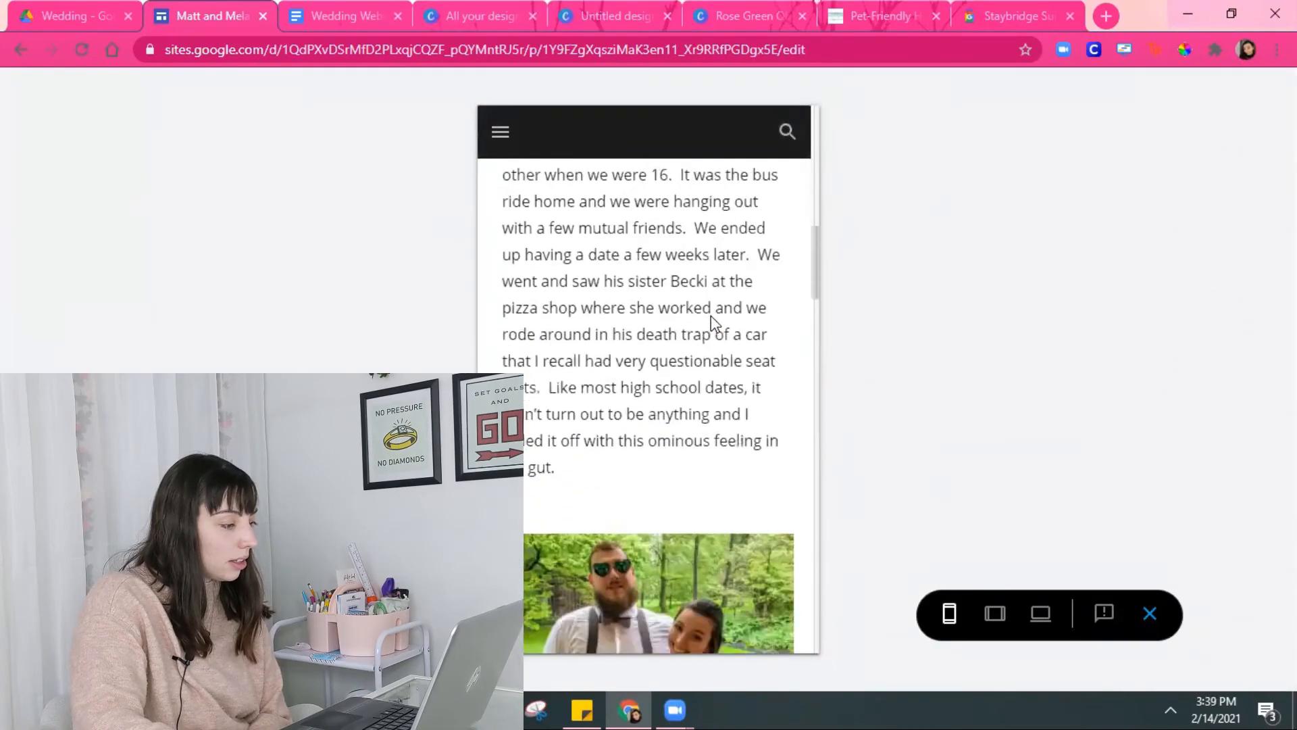
scroll(711, 324, "down", 15)
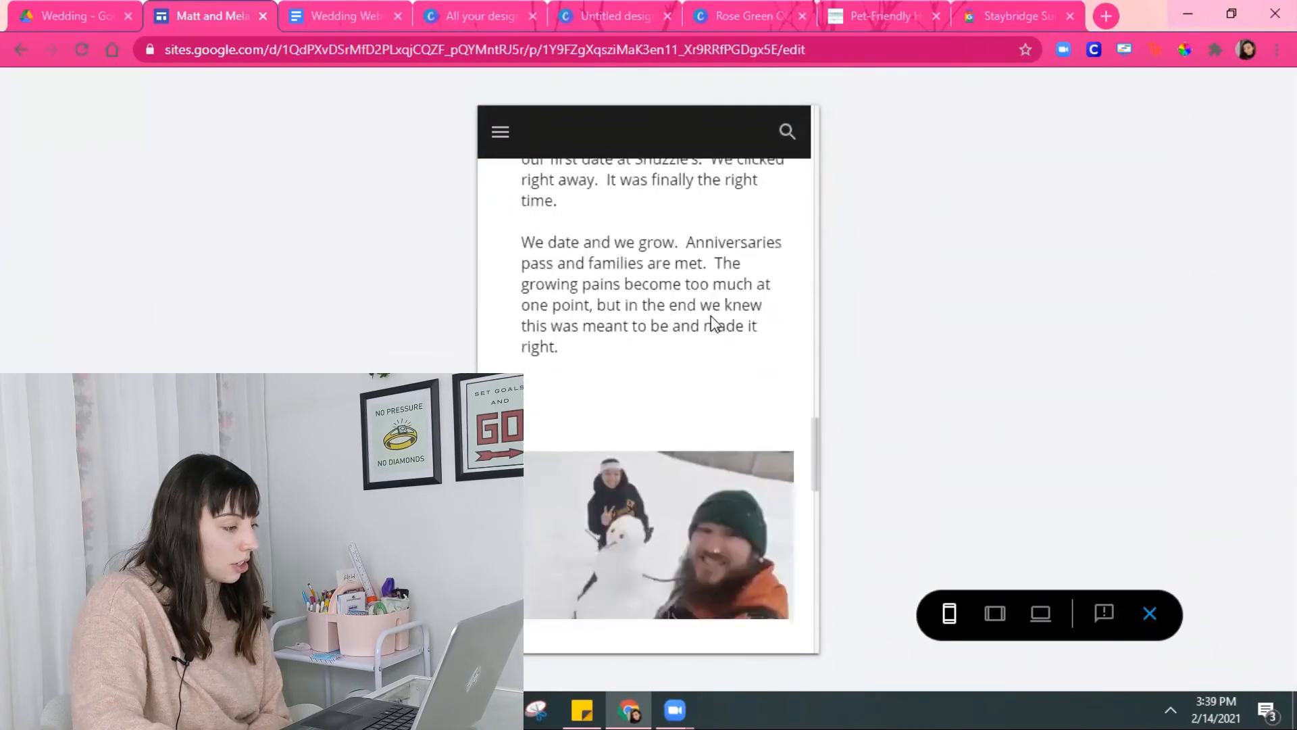
scroll(711, 315, "down", 8)
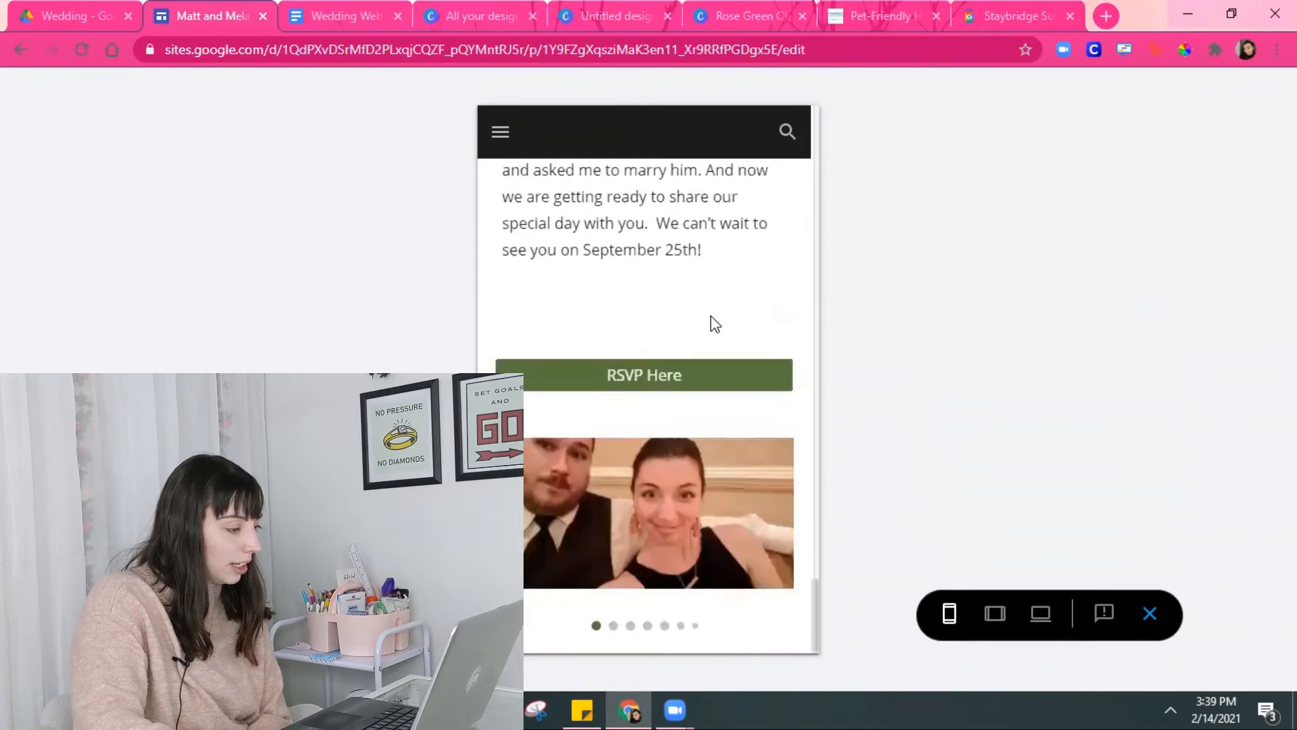
left_click(762, 528)
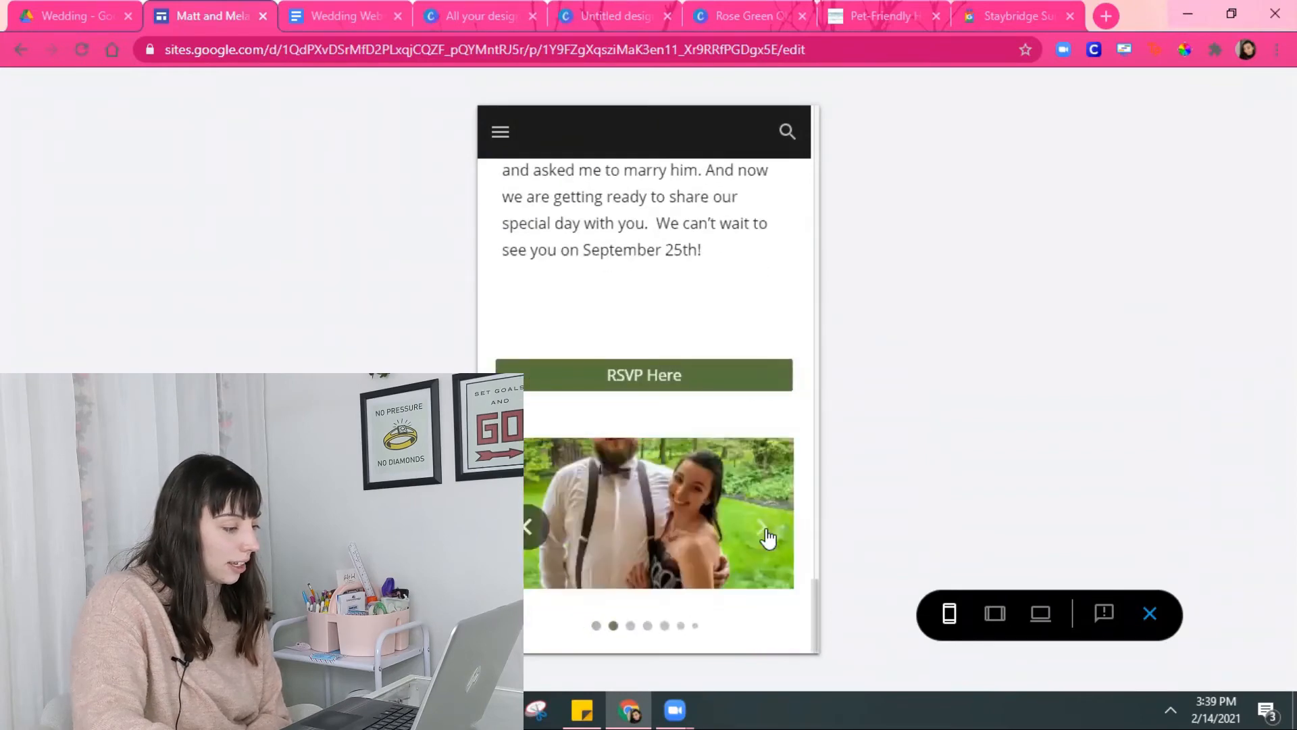
left_click(766, 534)
left_click(762, 534)
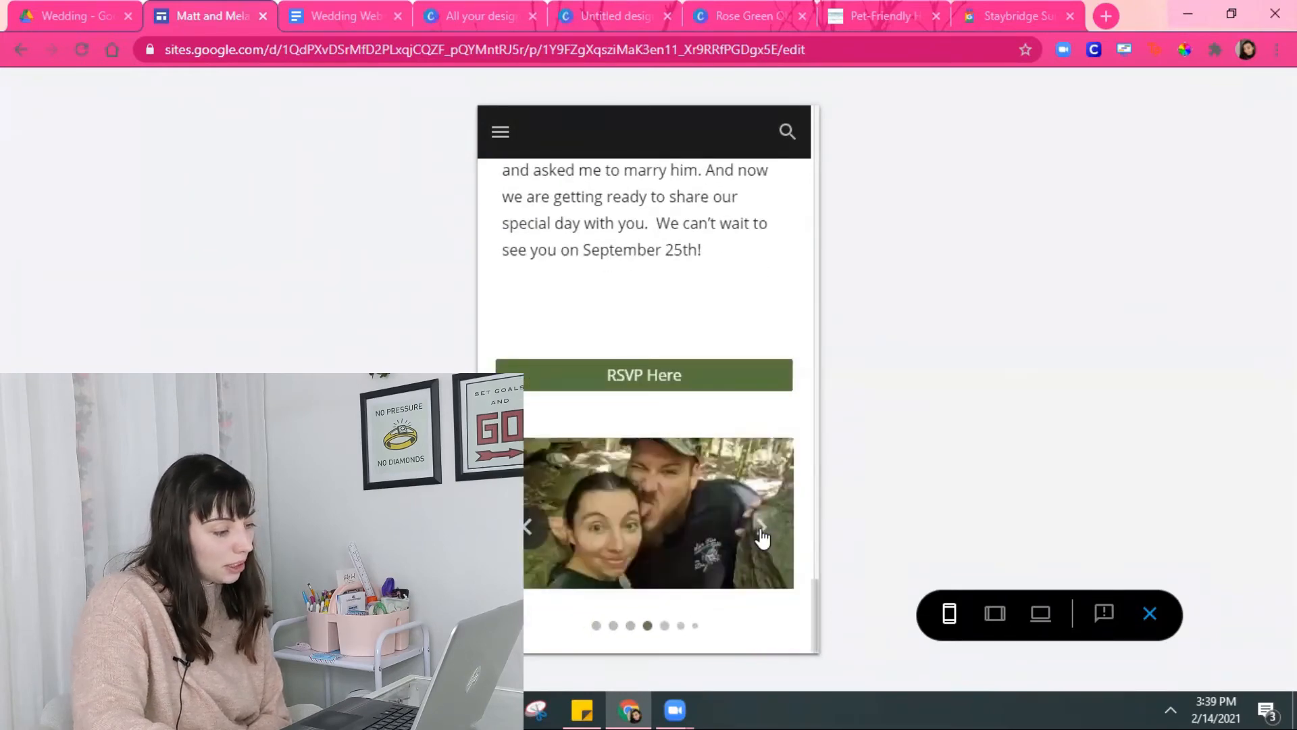
left_click(761, 535)
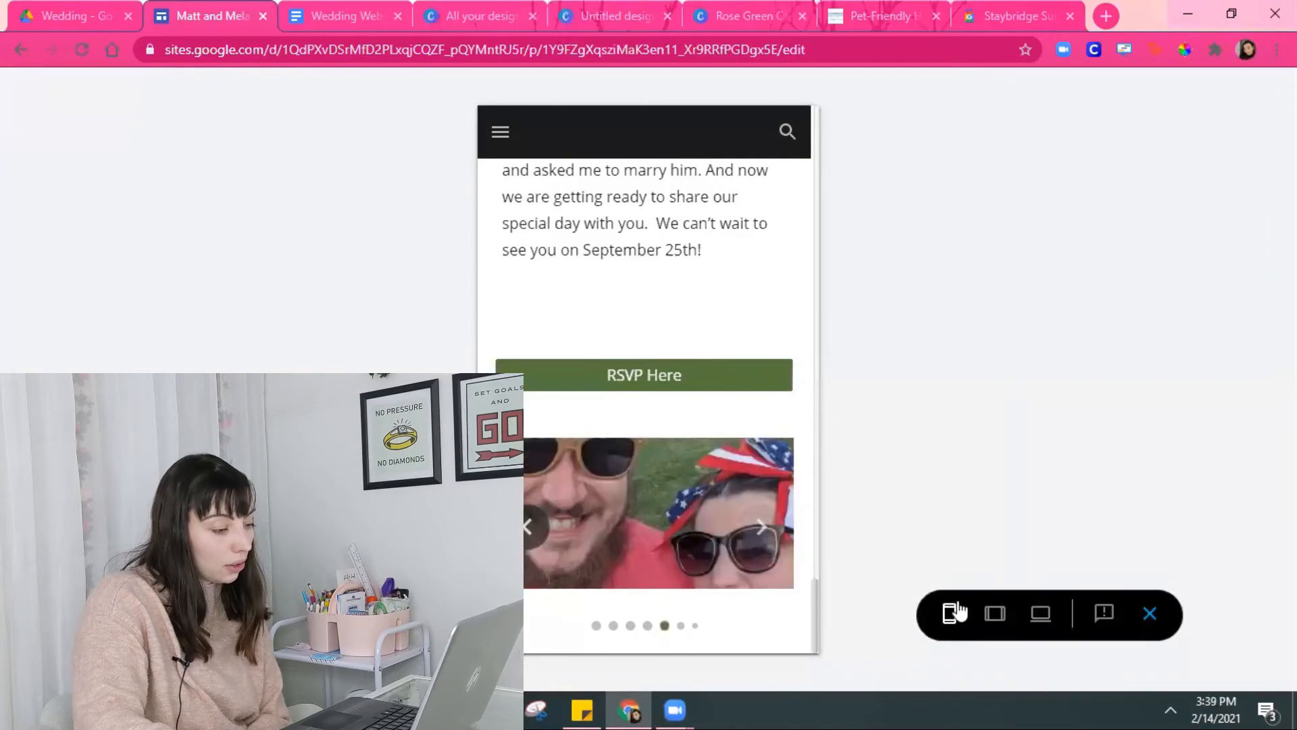
- Compare the preview at tablet, phone and full desktop widths
left_click(993, 615)
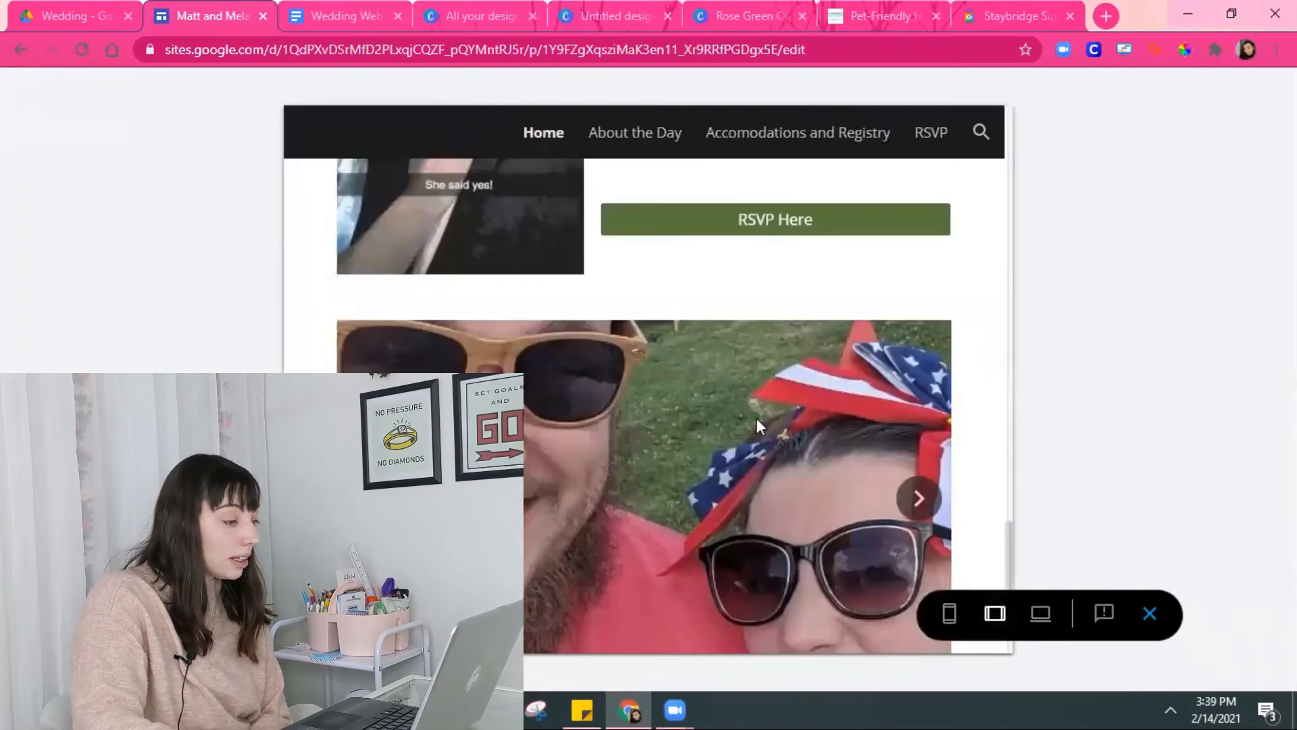
scroll(756, 425, "down", 1)
scroll(756, 424, "up", 10)
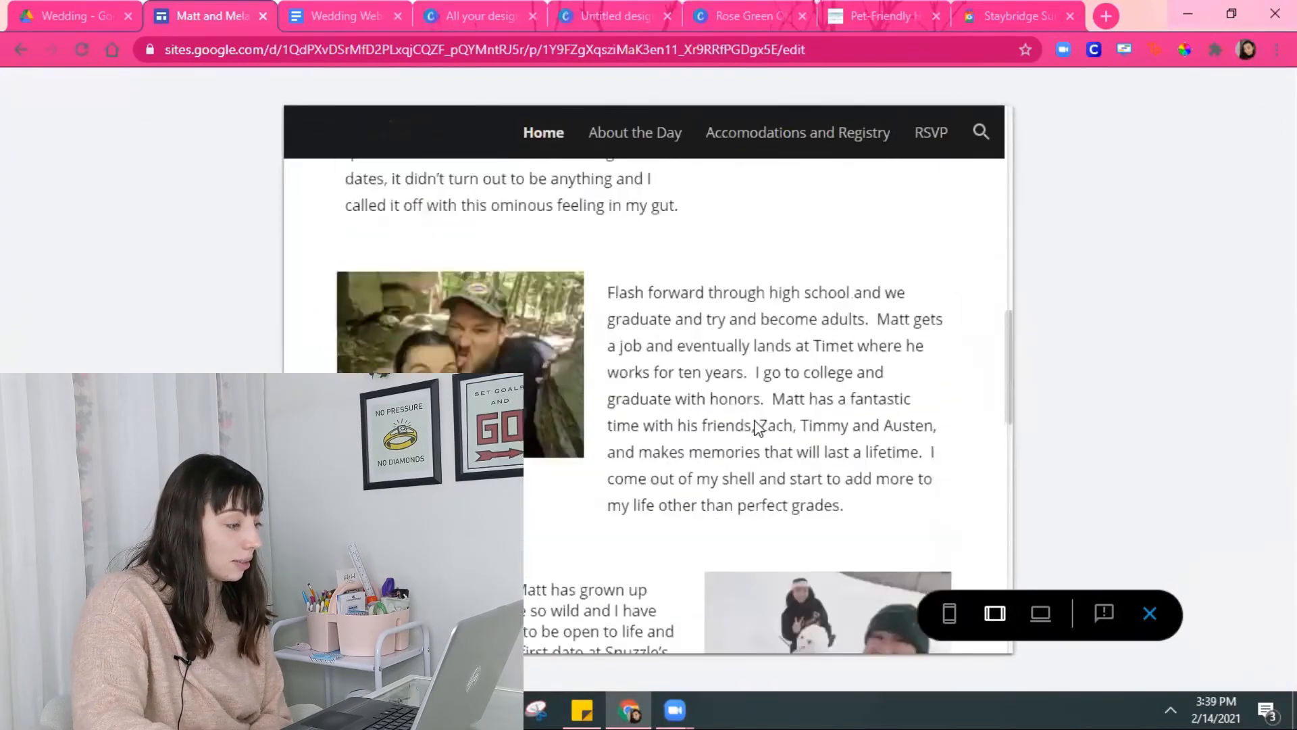
scroll(756, 425, "up", 10)
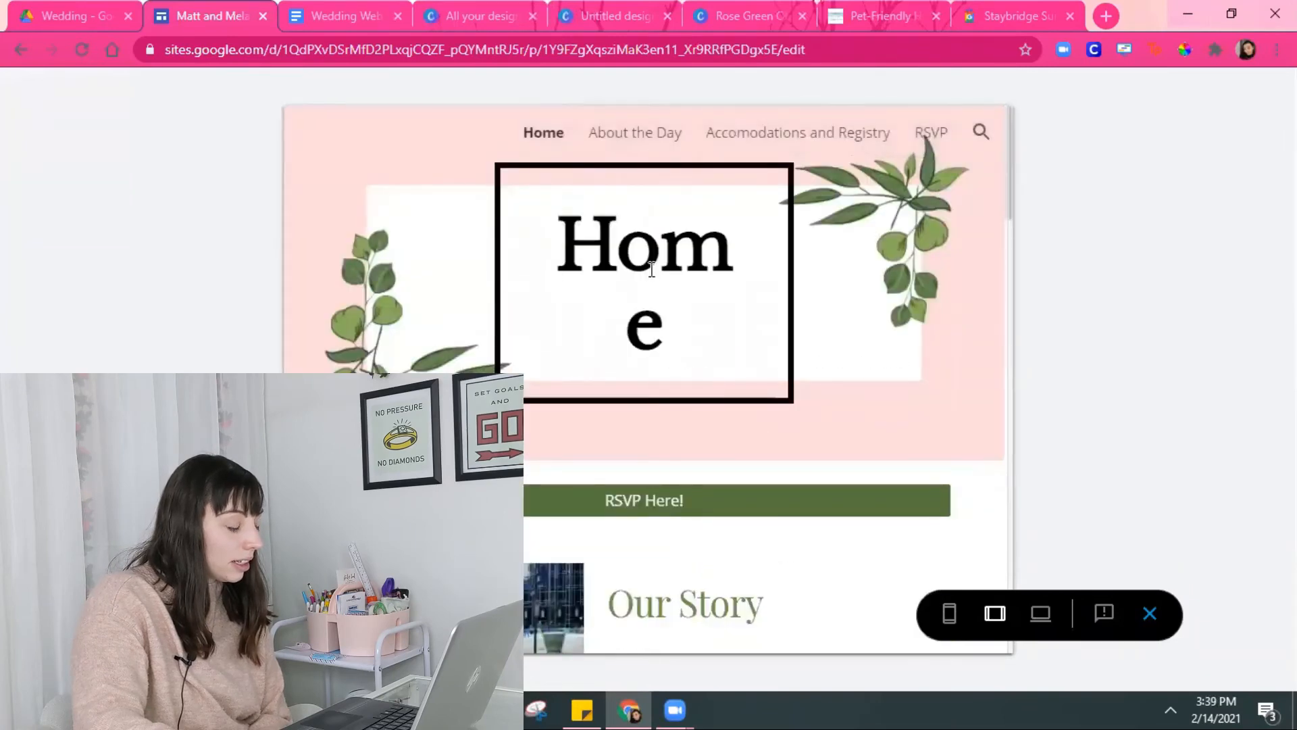
left_click(950, 613)
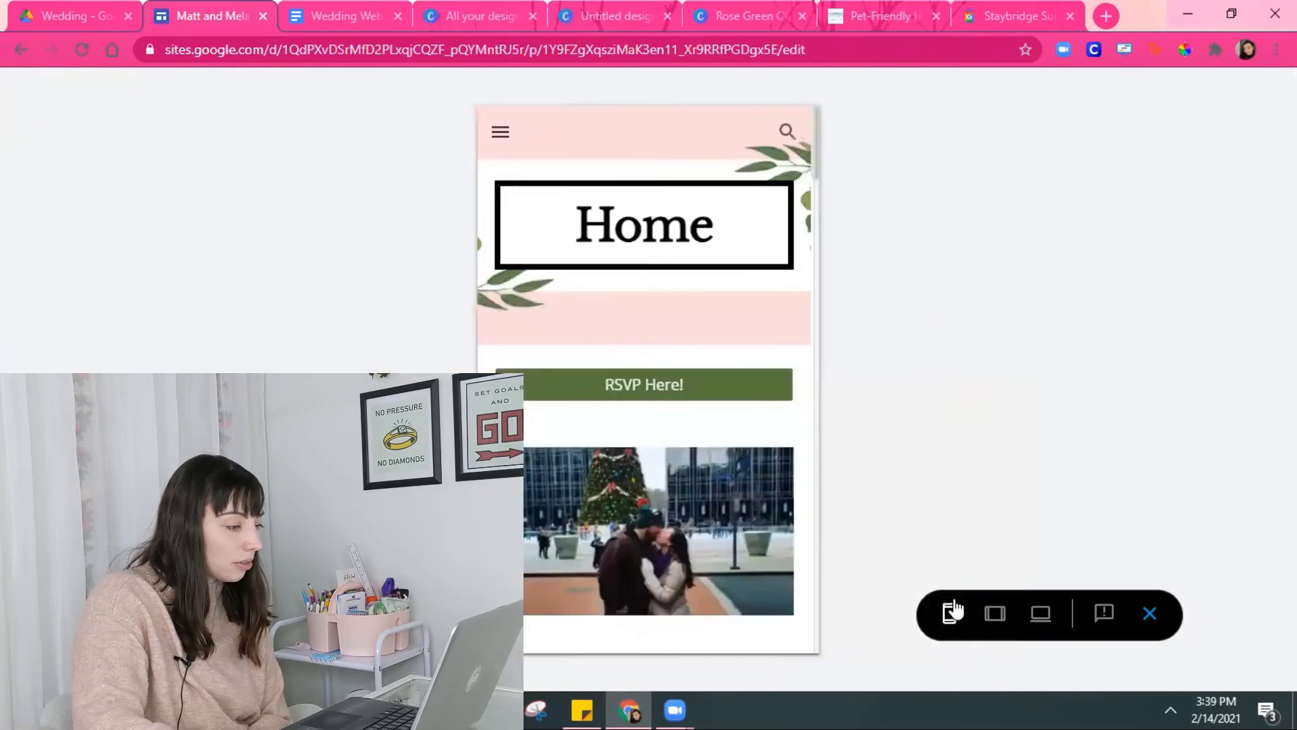
left_click(1039, 613)
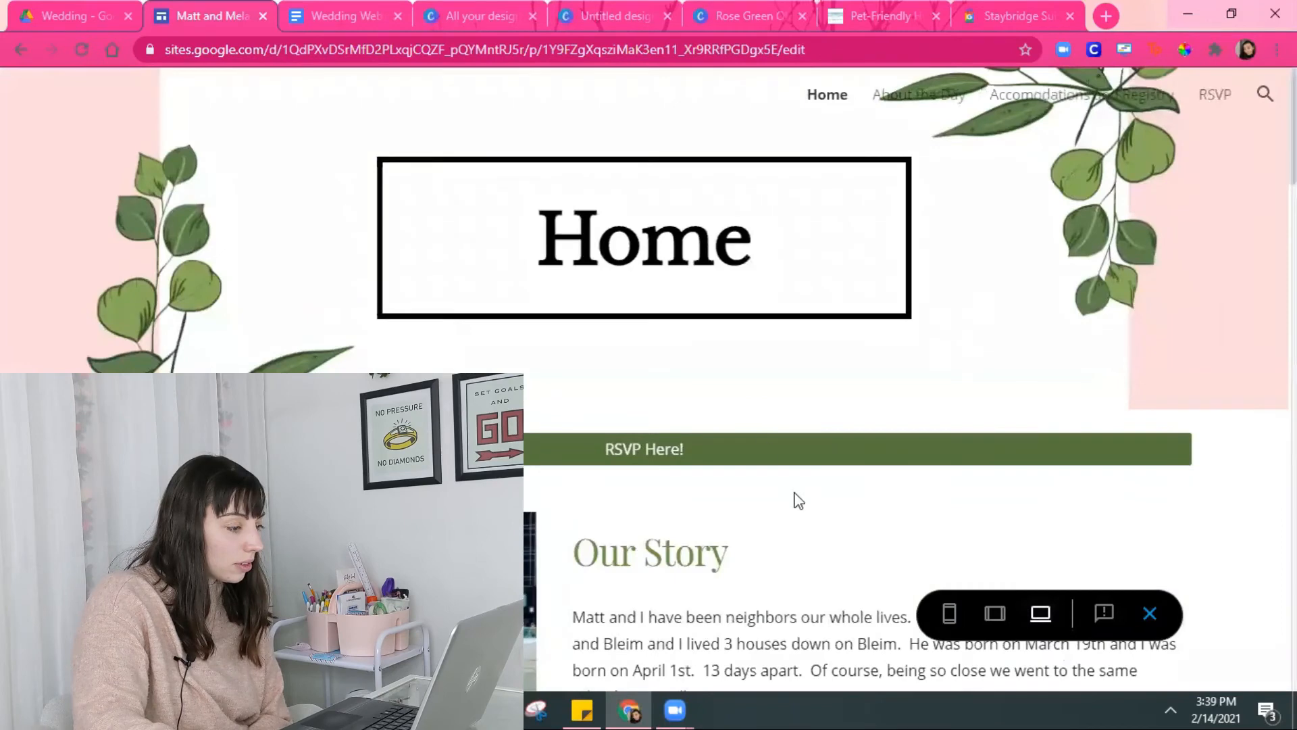
left_click(949, 613)
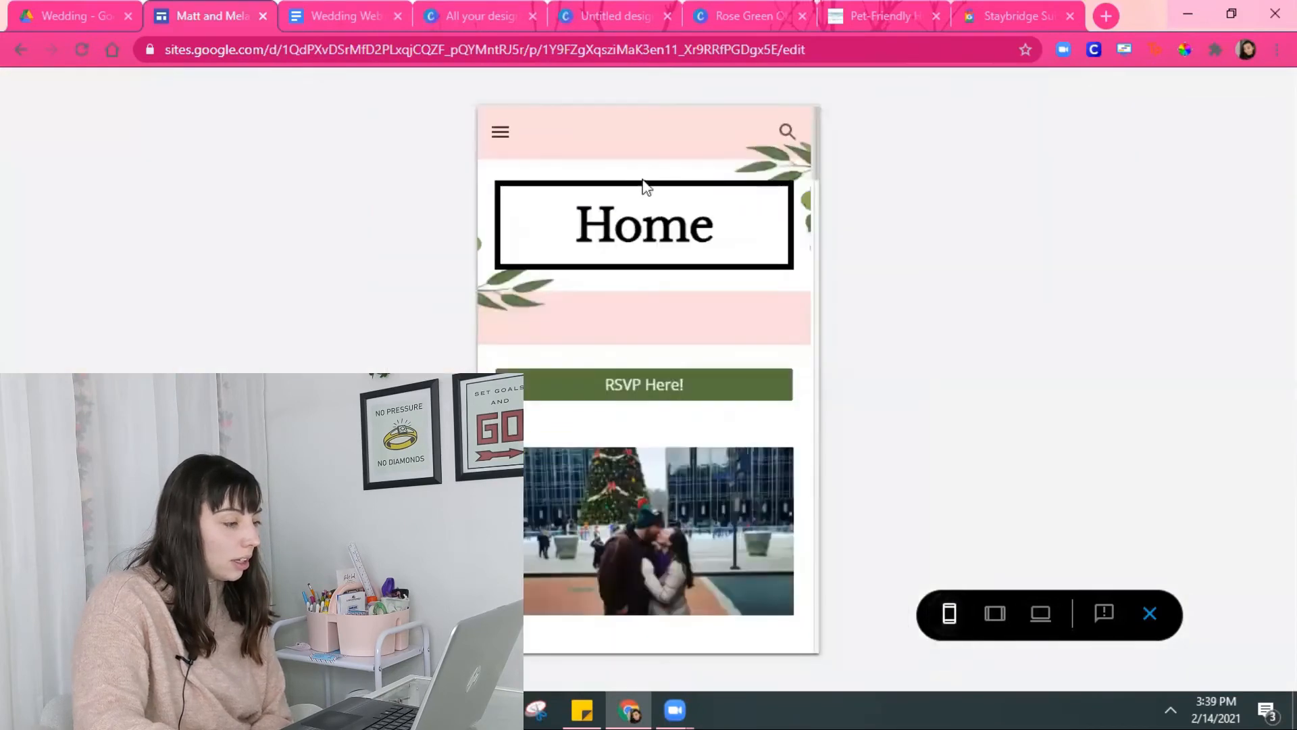
- View the Accomodations and Registry page in preview at tablet and large-screen widths
left_click(500, 137)
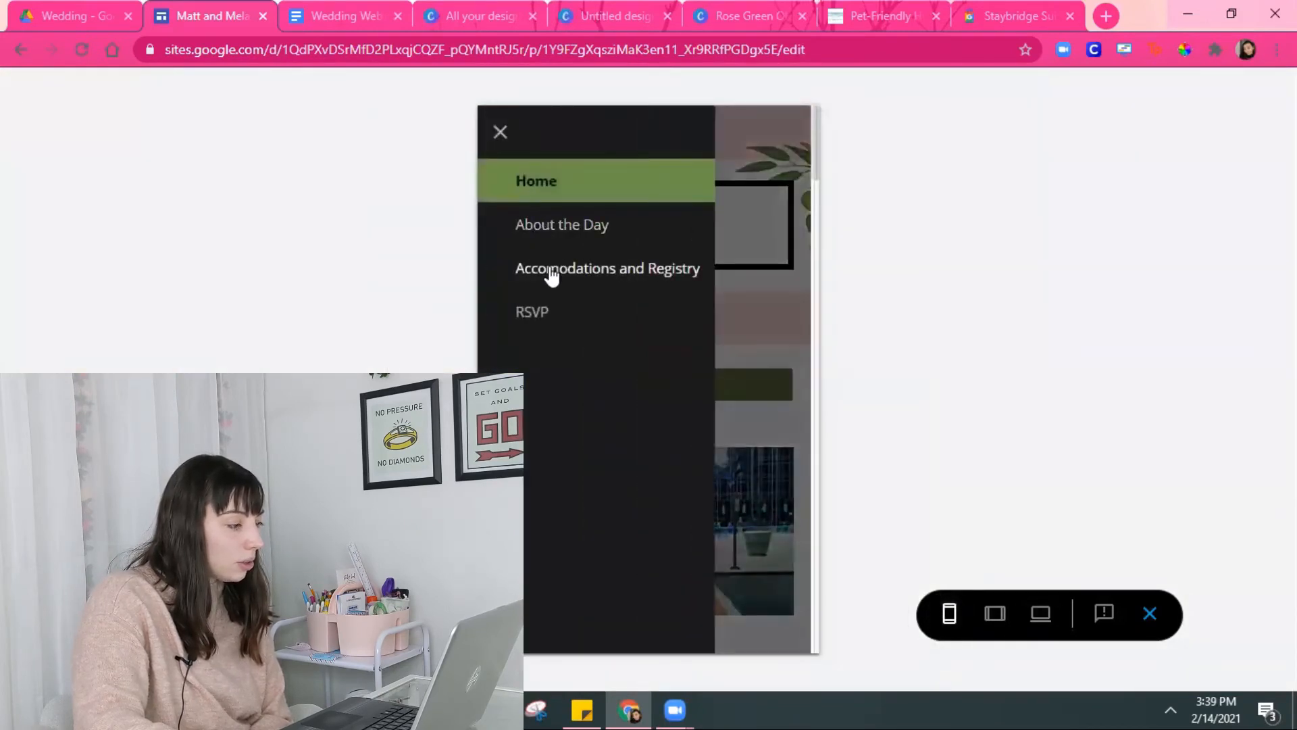
left_click(550, 274)
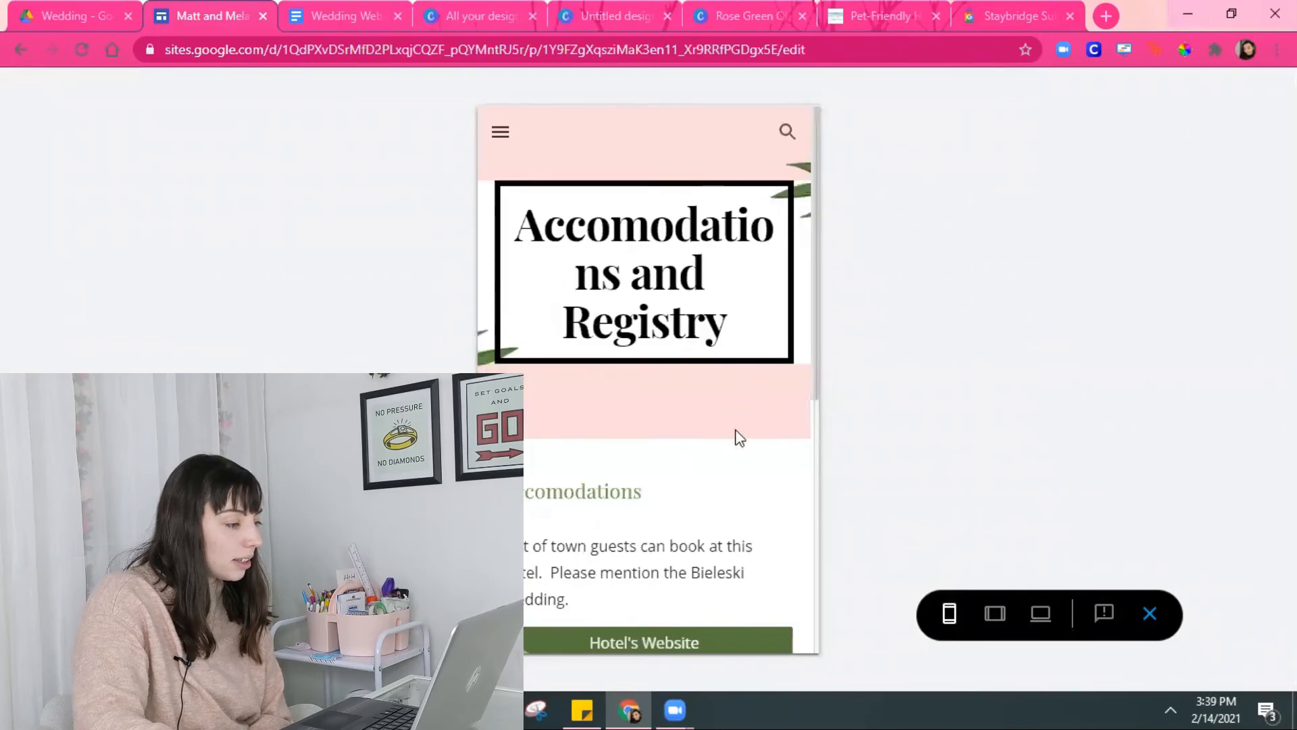
scroll(736, 432, "down", 7)
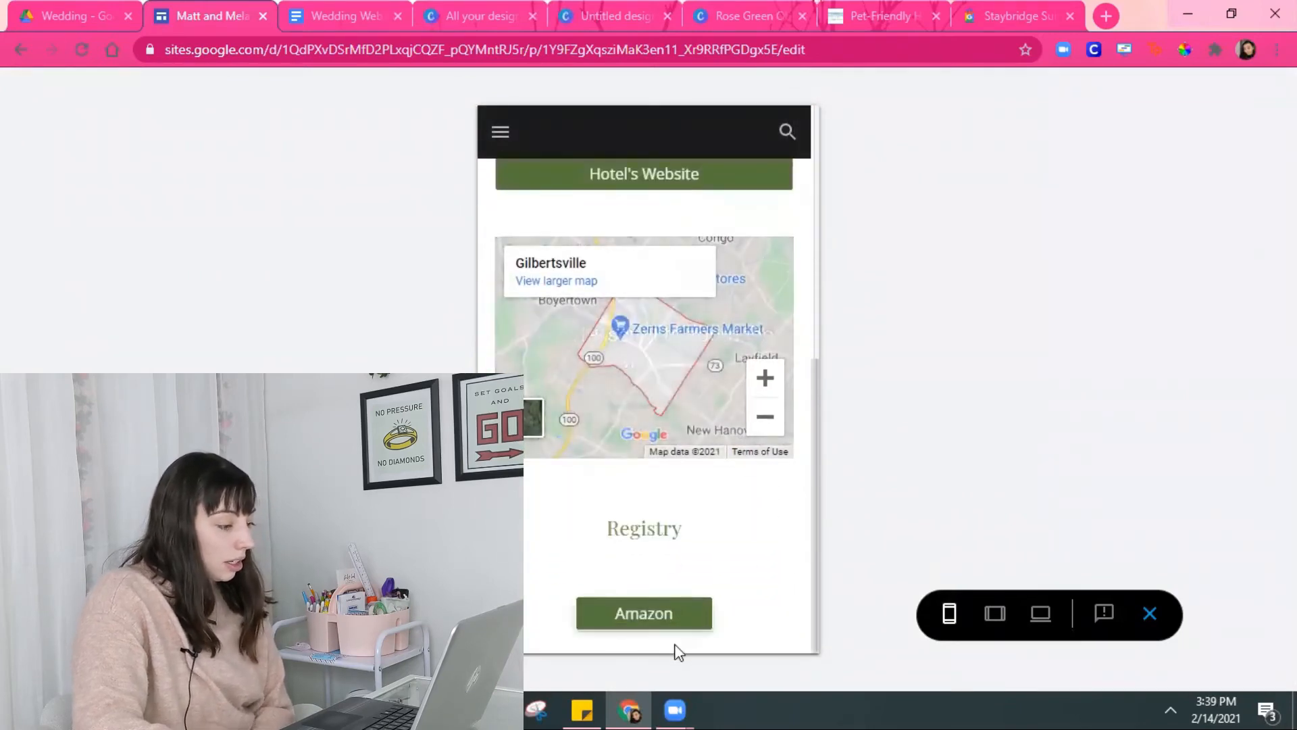
scroll(776, 575, "up", 10)
left_click(995, 613)
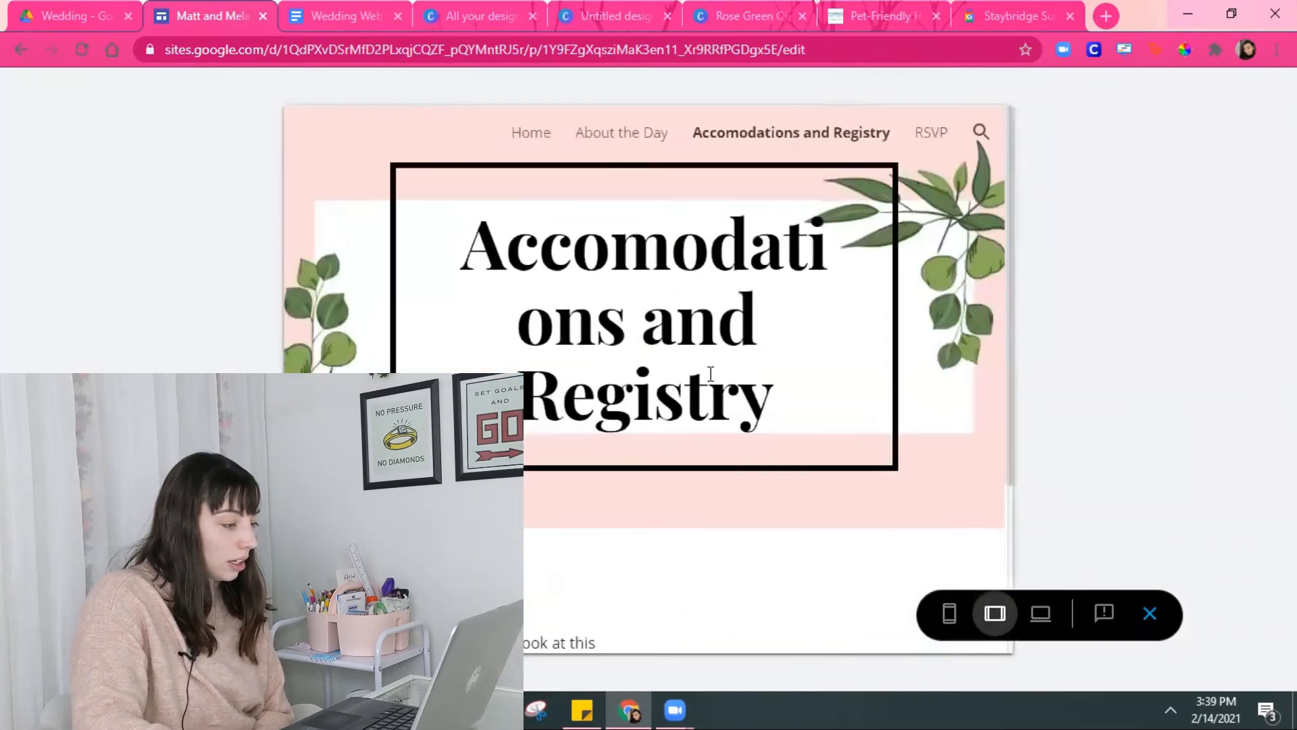
scroll(718, 408, "down", 3)
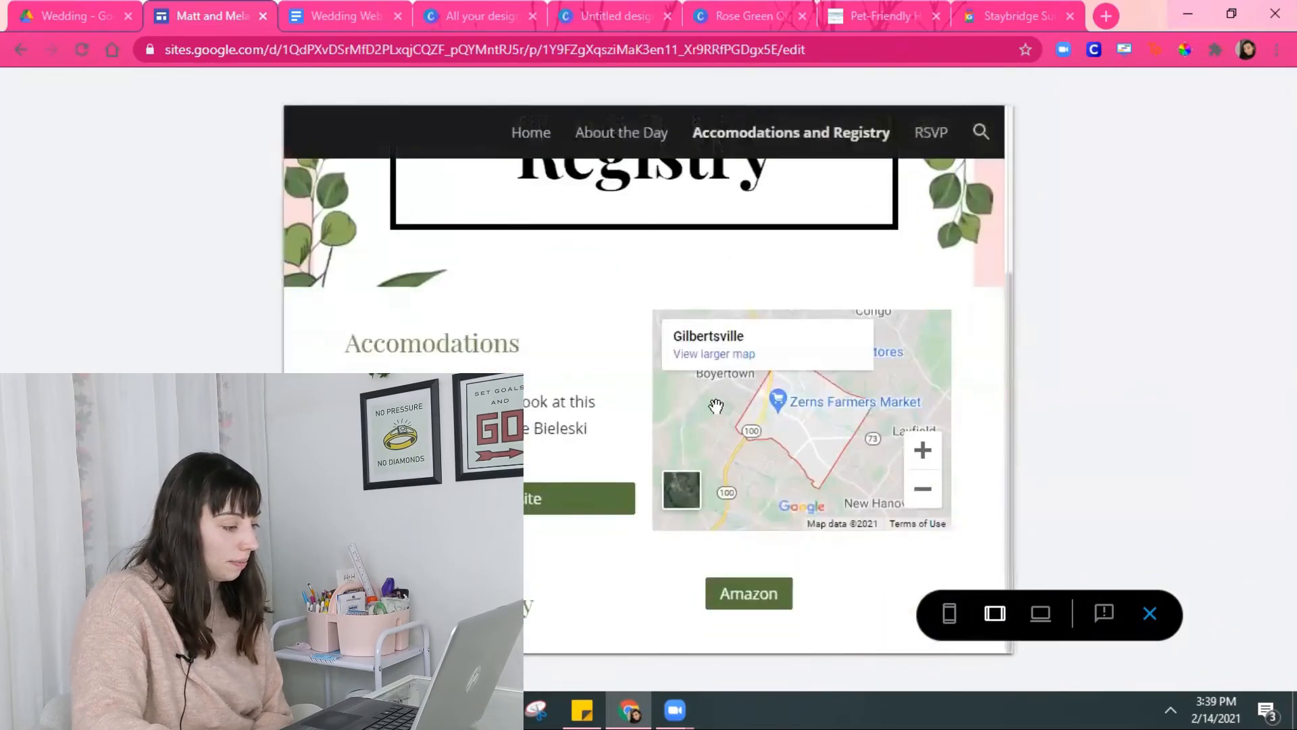
left_click(1041, 613)
scroll(739, 367, "up", 5)
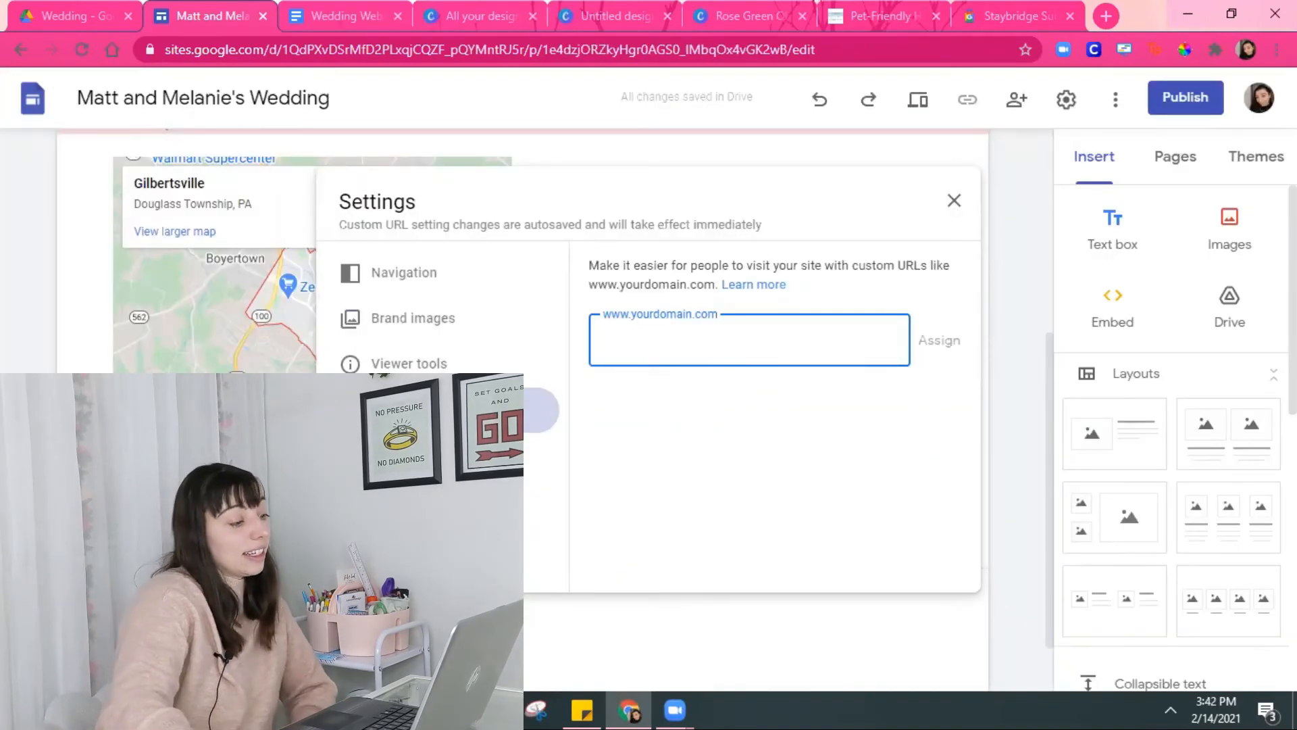
- Turn on the announcement banner and colour it light pink (#f4cccc)
left_click(540, 501)
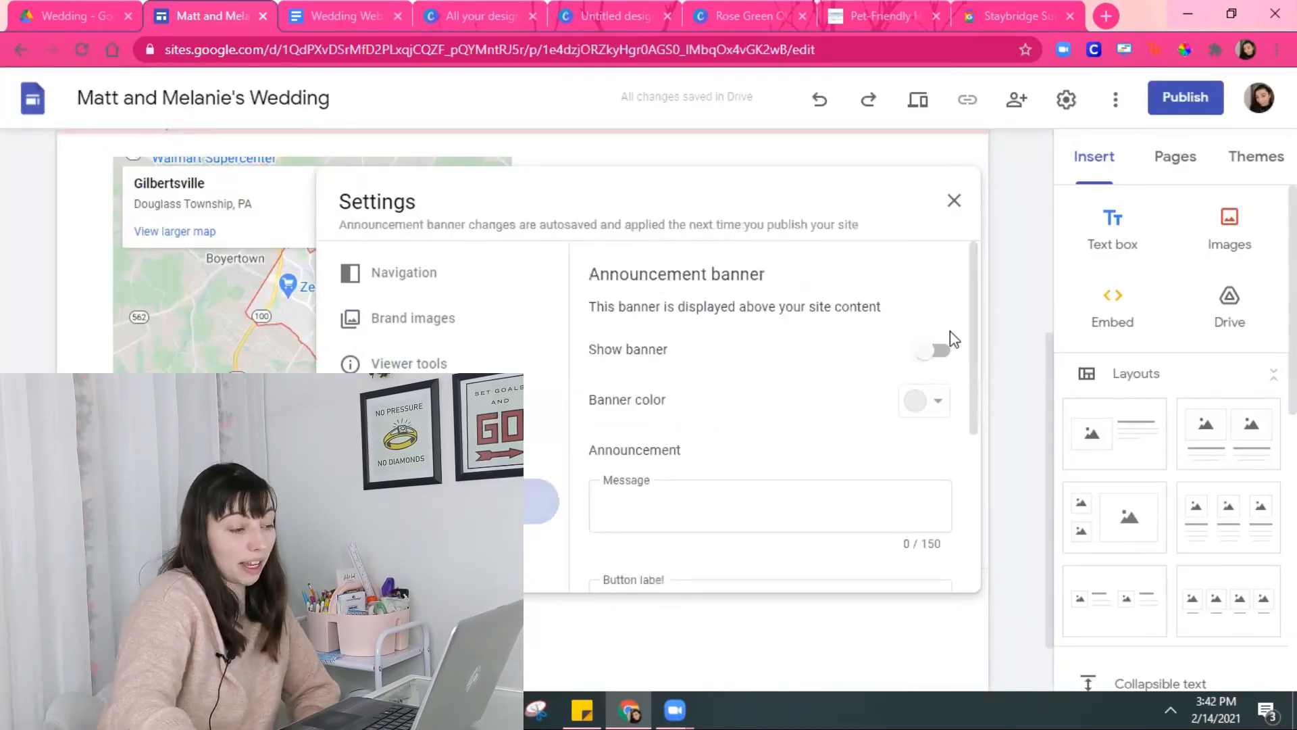
left_click(935, 354)
left_click(936, 405)
left_click(886, 503)
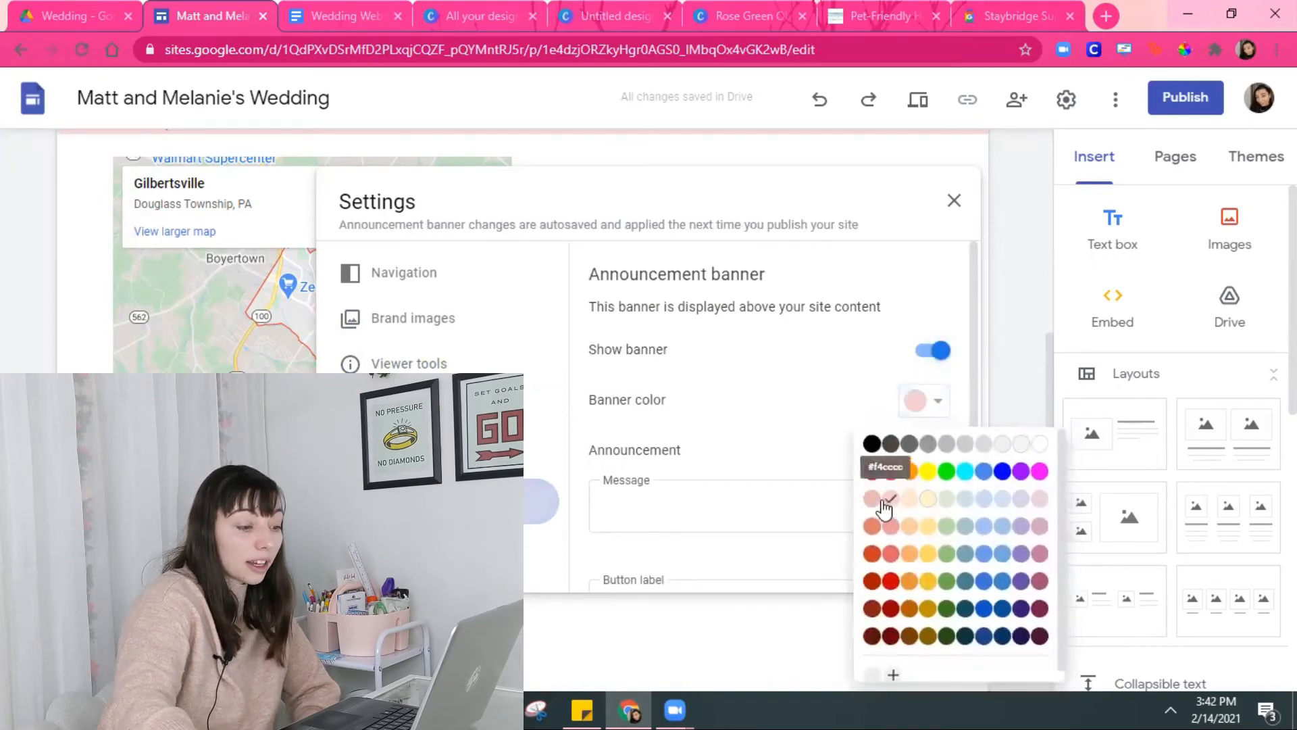
left_click(927, 405)
scroll(750, 518, "down", 4)
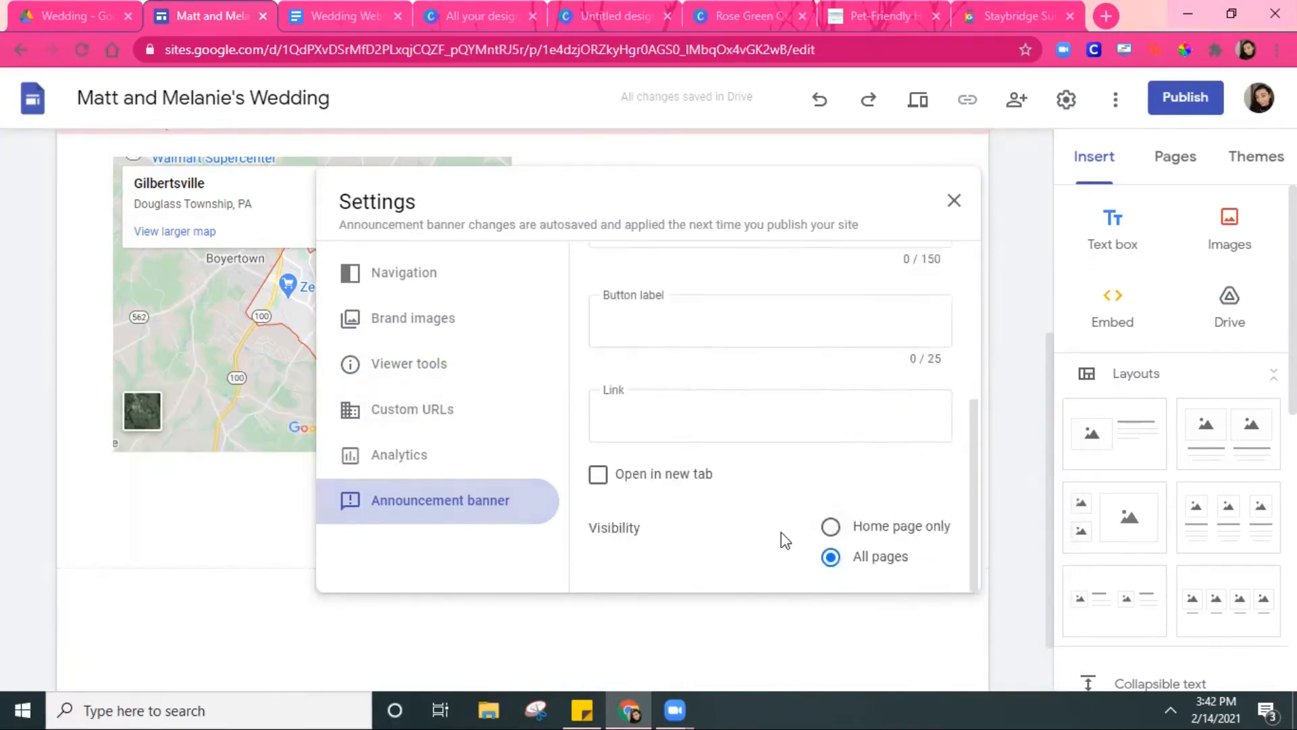
scroll(763, 527, "up", 4)
- Give the banner the message 'RSVP Here' and an 'RSVP Here!' button linked to the RSVP page
left_click(713, 506)
type("RSVP Here")
scroll(713, 506, "down", 3)
left_click(680, 419)
left_click(672, 511)
scroll(652, 460, "down", 1)
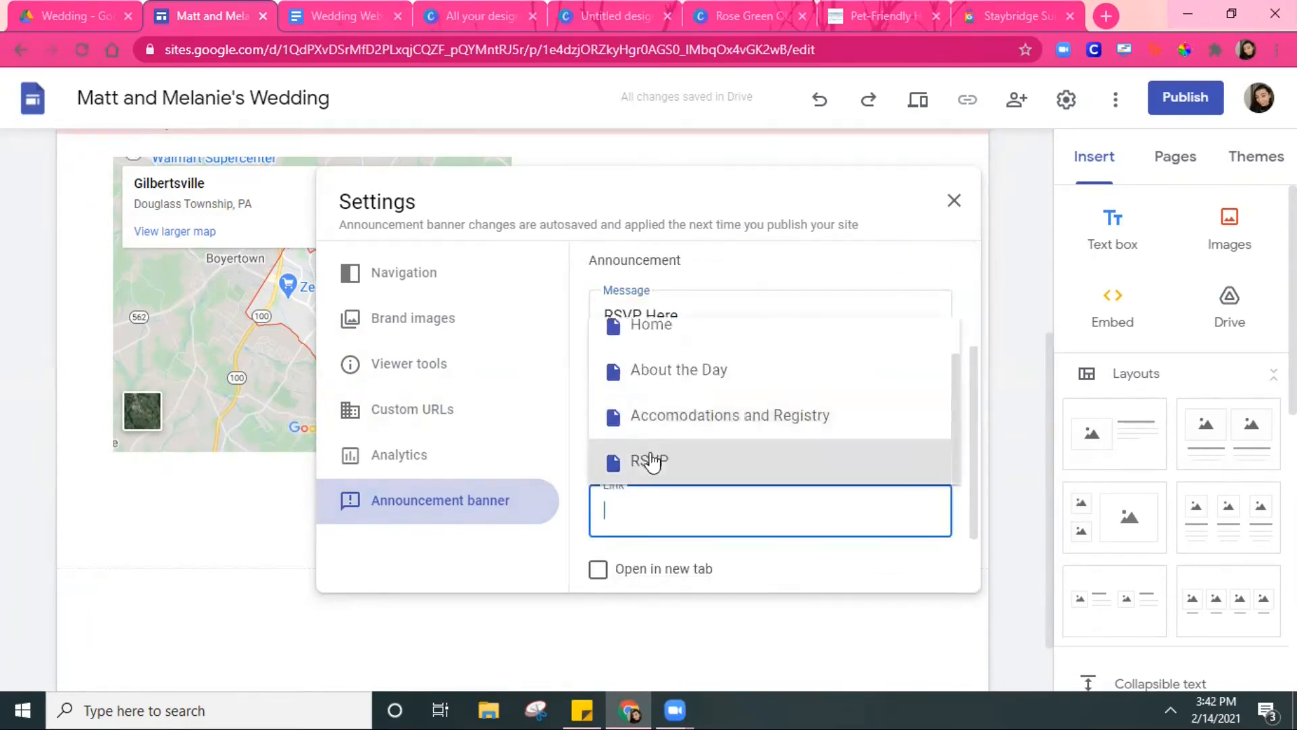
left_click(650, 462)
left_click(684, 408)
type("RSVP Here!")
scroll(683, 408, "down", 2)
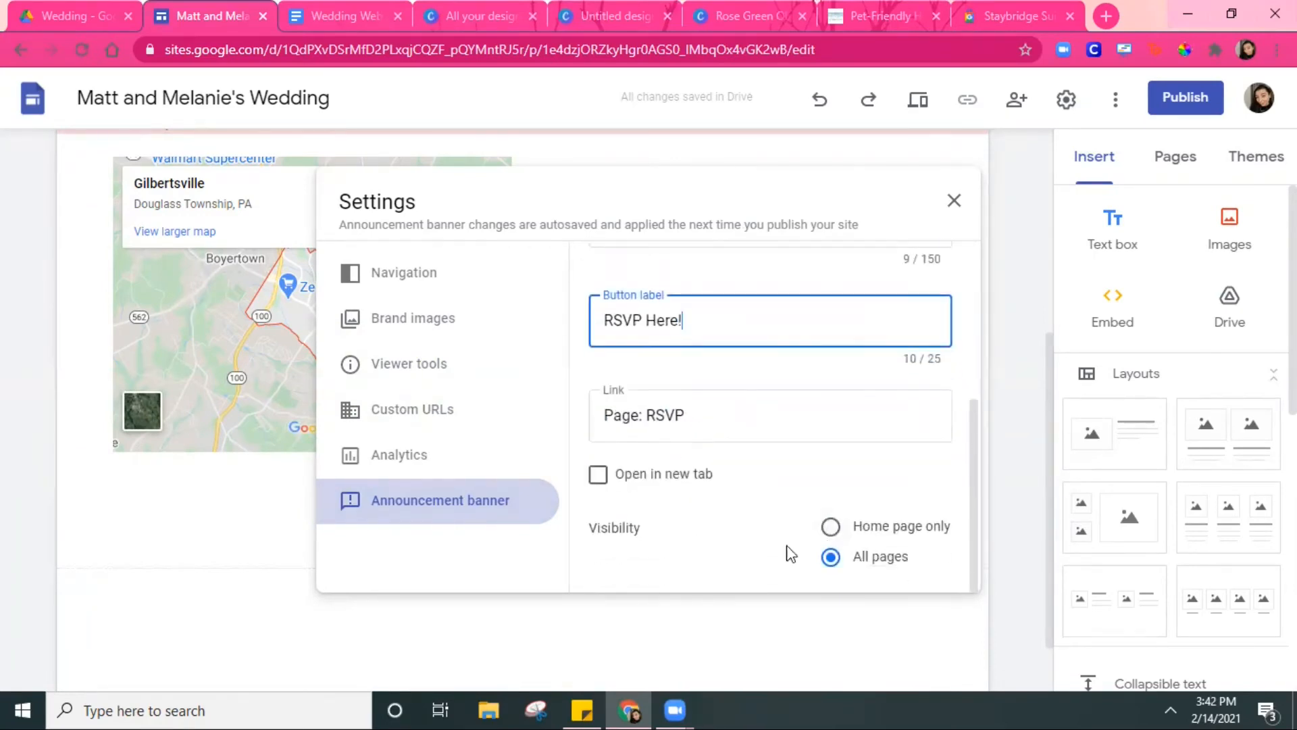
scroll(682, 368, "up", 5)
left_click(477, 160)
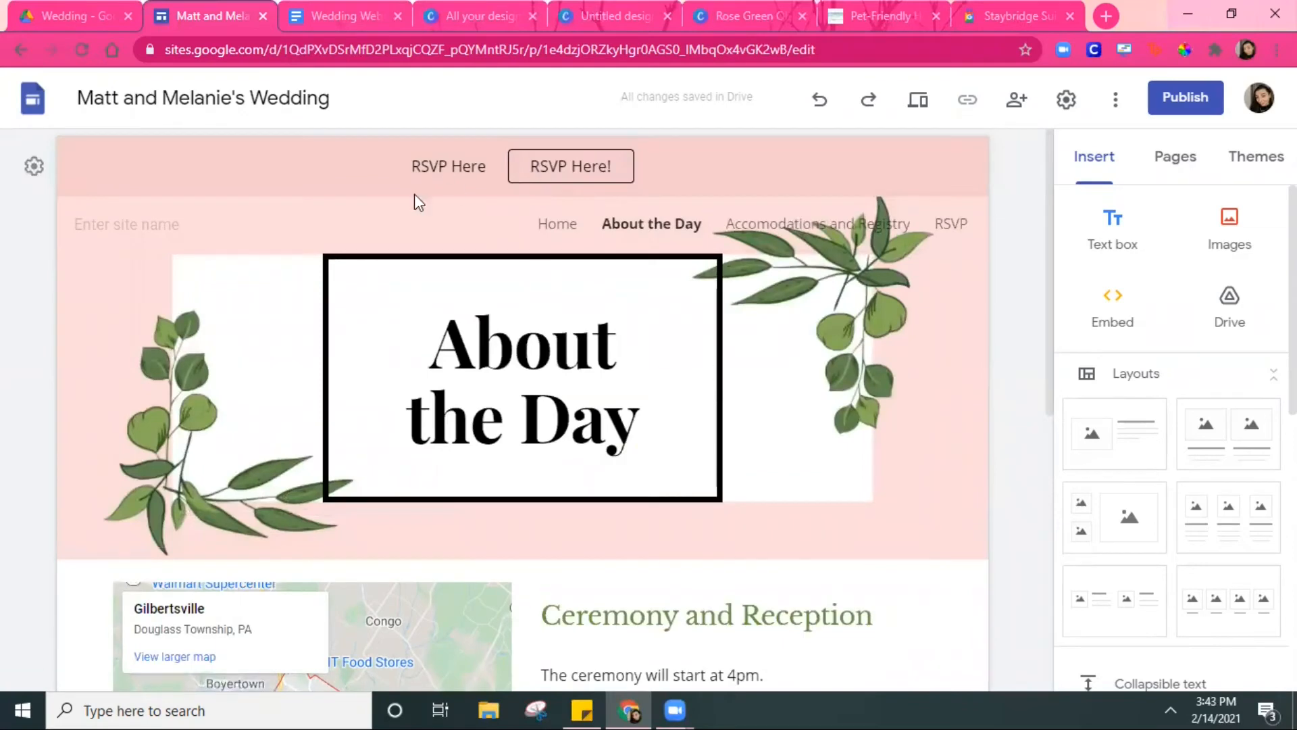
- Erase all the text in the announcement banner's Message field
left_click(34, 166)
triple_click(718, 504)
key("BackSpace")
scroll(721, 500, "down", 5)
scroll(721, 500, "up", 5)
left_click(459, 454)
left_click(954, 200)
- Delete the green RSVP button section from the Home page
scroll(627, 341, "down", 5)
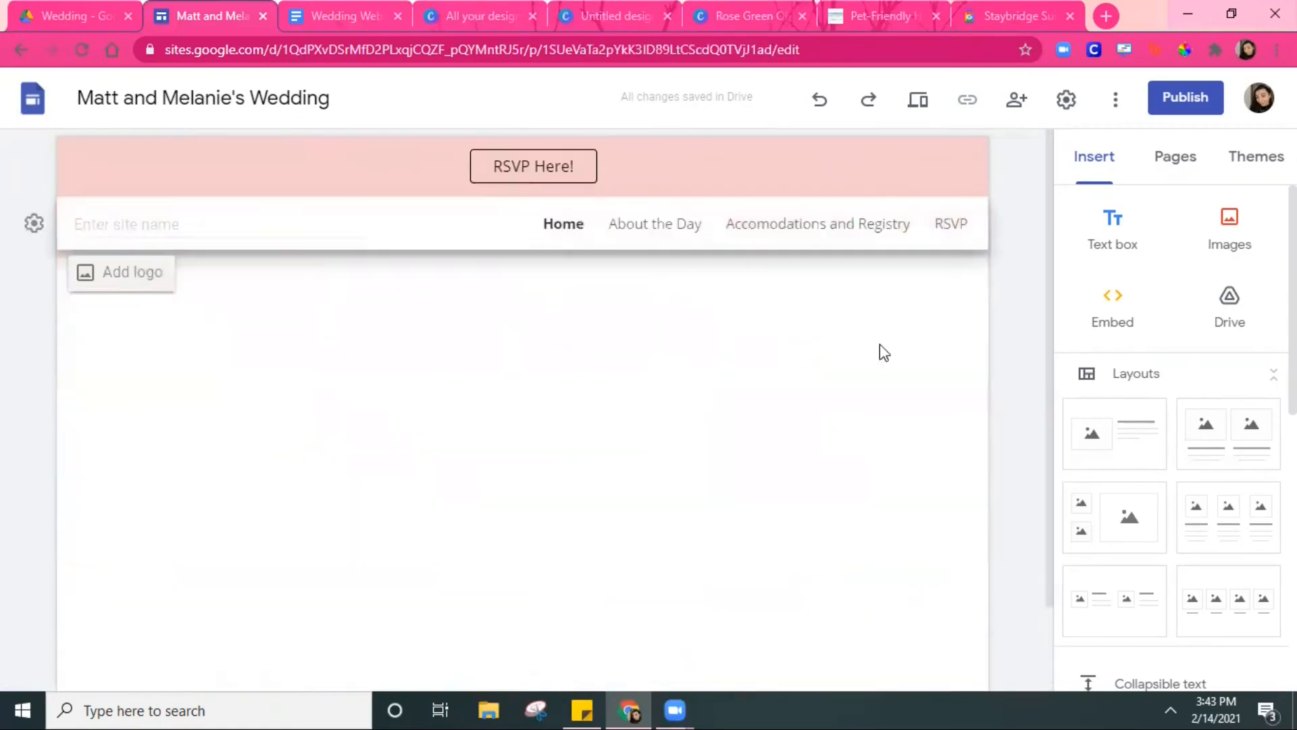
scroll(885, 378, "down", 2)
left_click(899, 489)
left_click(929, 442)
scroll(946, 437, "up", 2)
scroll(816, 423, "down", 20)
scroll(816, 423, "up", 20)
- Give the Registry section a green Emphasis 2 background
left_click(950, 224)
scroll(1036, 359, "down", 10)
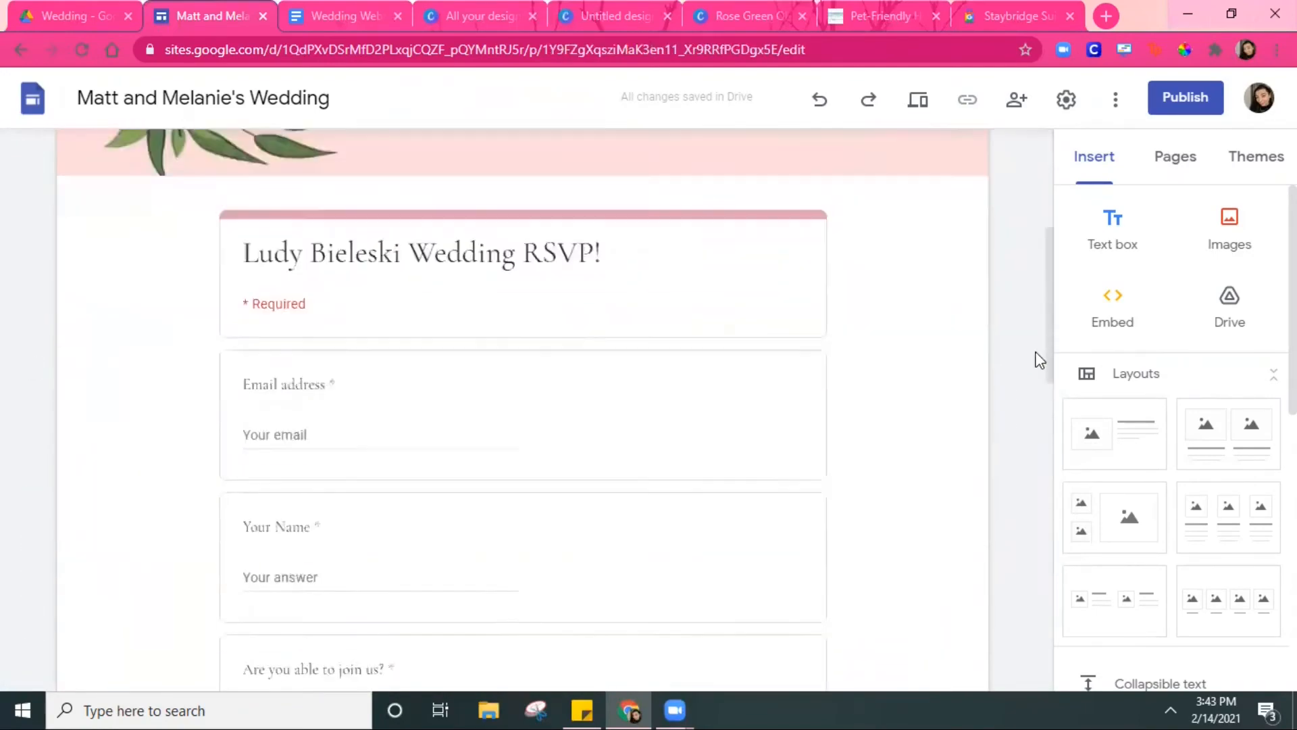
scroll(973, 385, "up", 10)
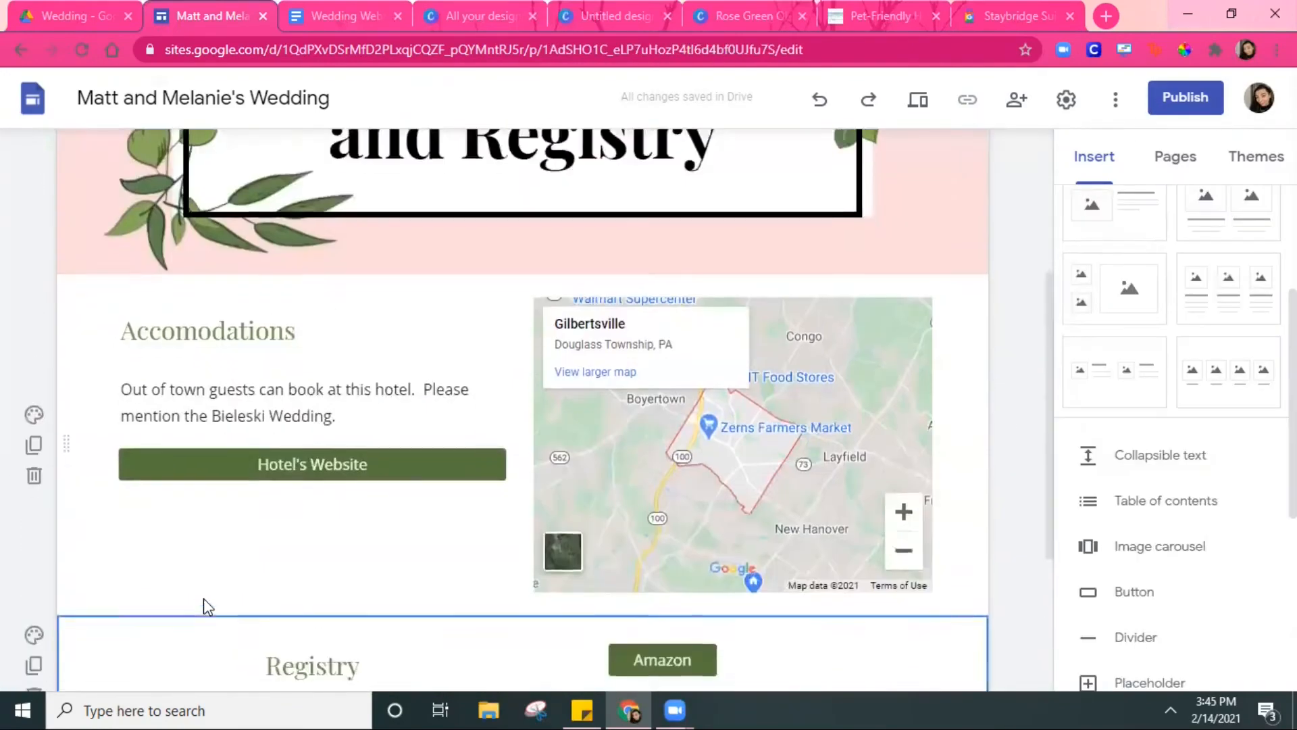
scroll(203, 602, "down", 1)
left_click(29, 541)
scroll(191, 463, "down", 2)
left_click(186, 453)
left_click(34, 379)
left_click(127, 529)
scroll(793, 566, "up", 4)
scroll(576, 573, "down", 3)
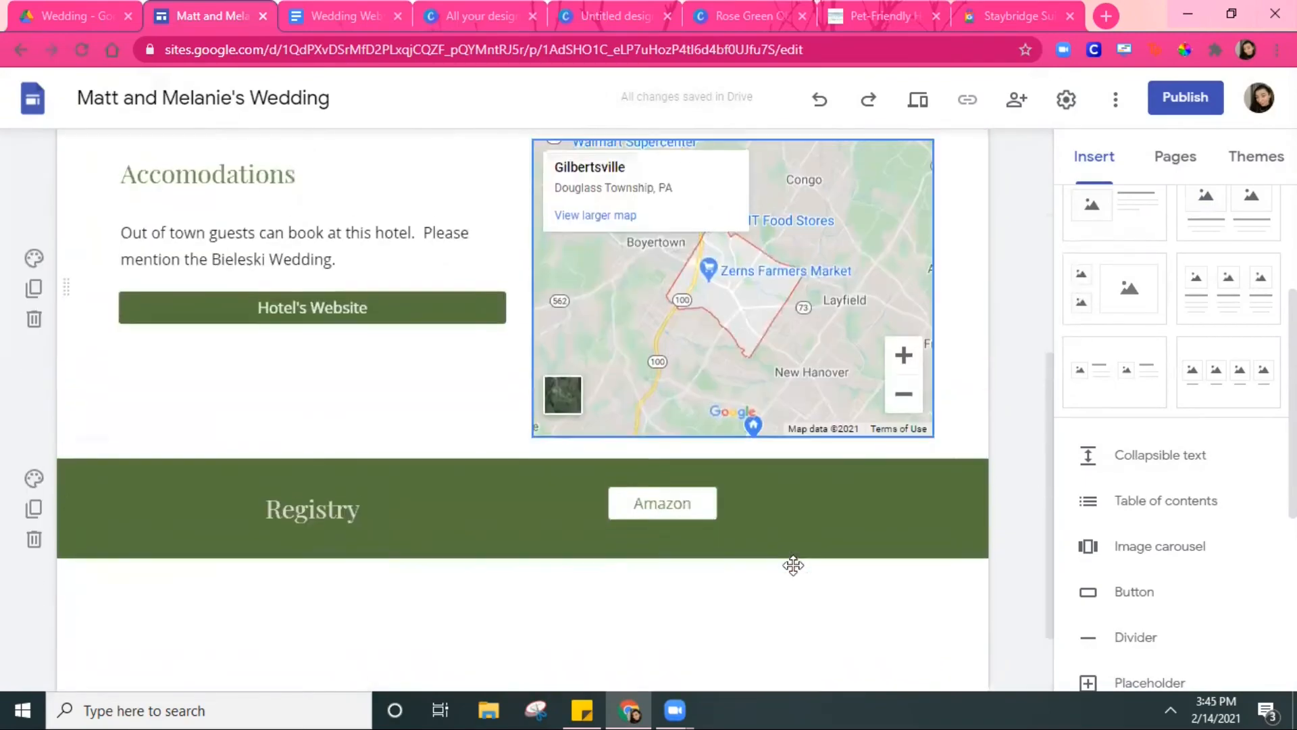
scroll(579, 568, "up", 5)
- Turn Home's Our Story, October 2017 and photo carousel sections green with Emphasis 2
left_click(551, 223)
scroll(515, 495, "down", 10)
left_click(34, 385)
left_click(162, 500)
scroll(163, 502, "down", 8)
left_click(34, 220)
left_click(152, 352)
scroll(968, 460, "down", 10)
left_click(34, 263)
left_click(162, 376)
scroll(1022, 501, "up", 20)
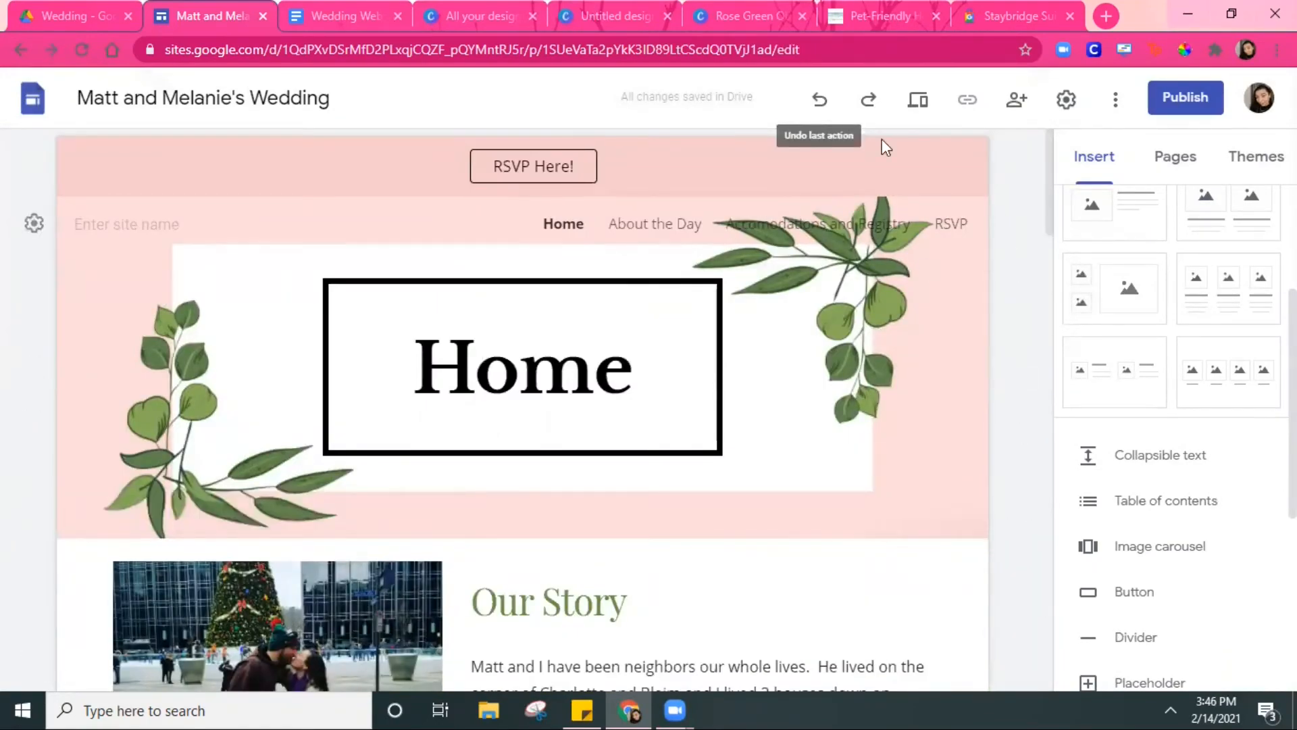
- Place the ceremony details left of the map and move the map under Ceremony and Reception
scroll(1181, 449, "down", 5)
scroll(1214, 484, "up", 7)
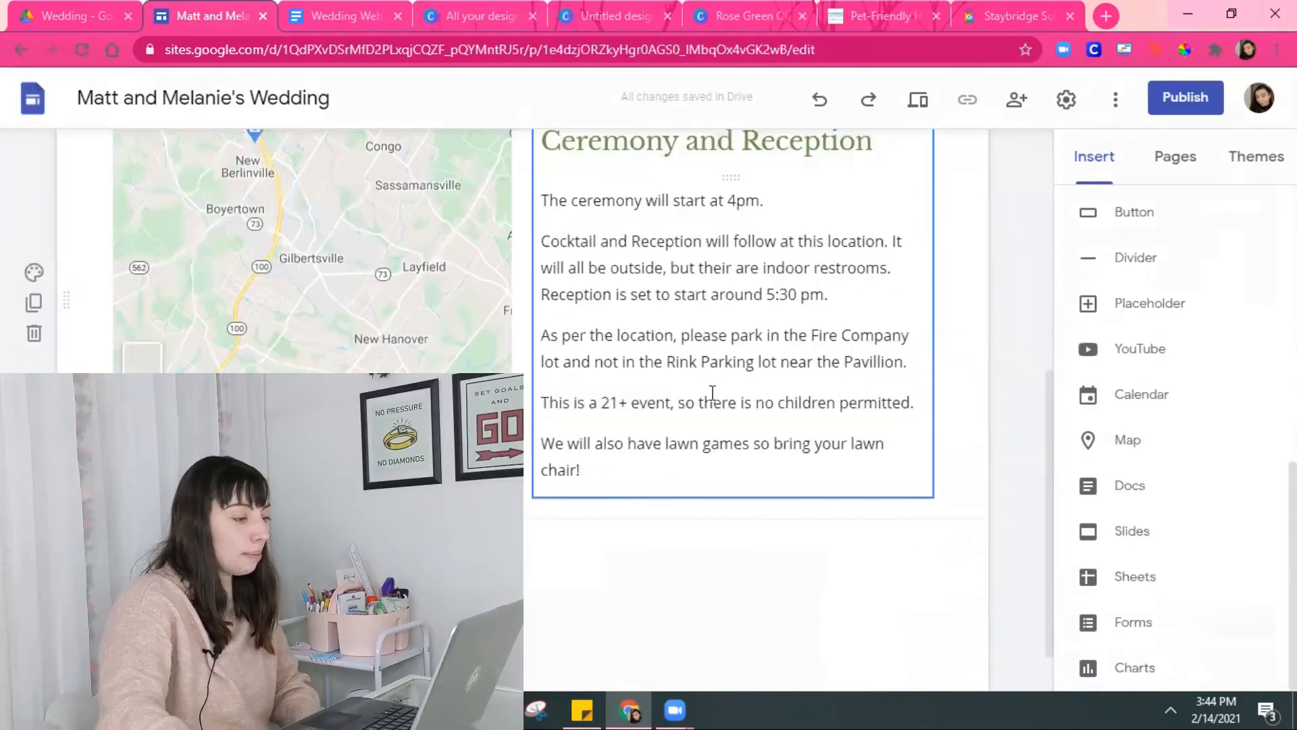
scroll(626, 435, "up", 3)
left_click(675, 430)
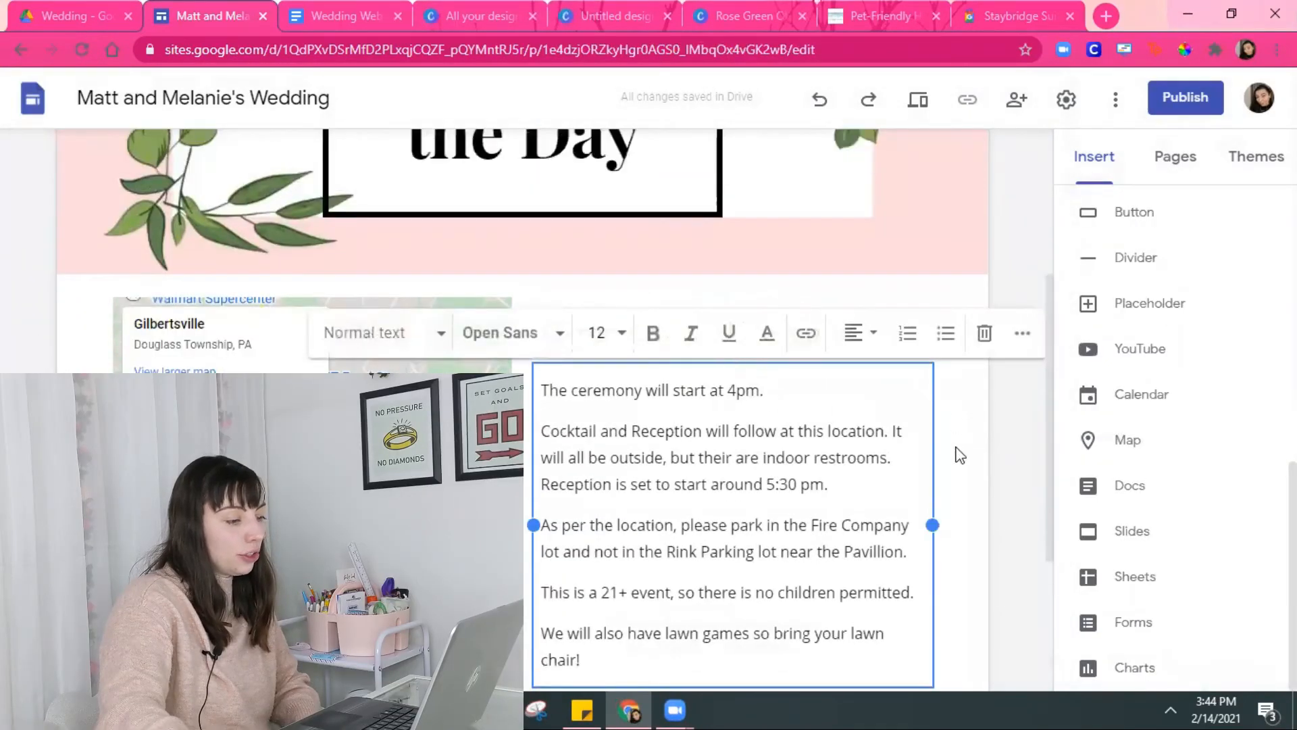
left_click_drag(688, 368, 202, 407)
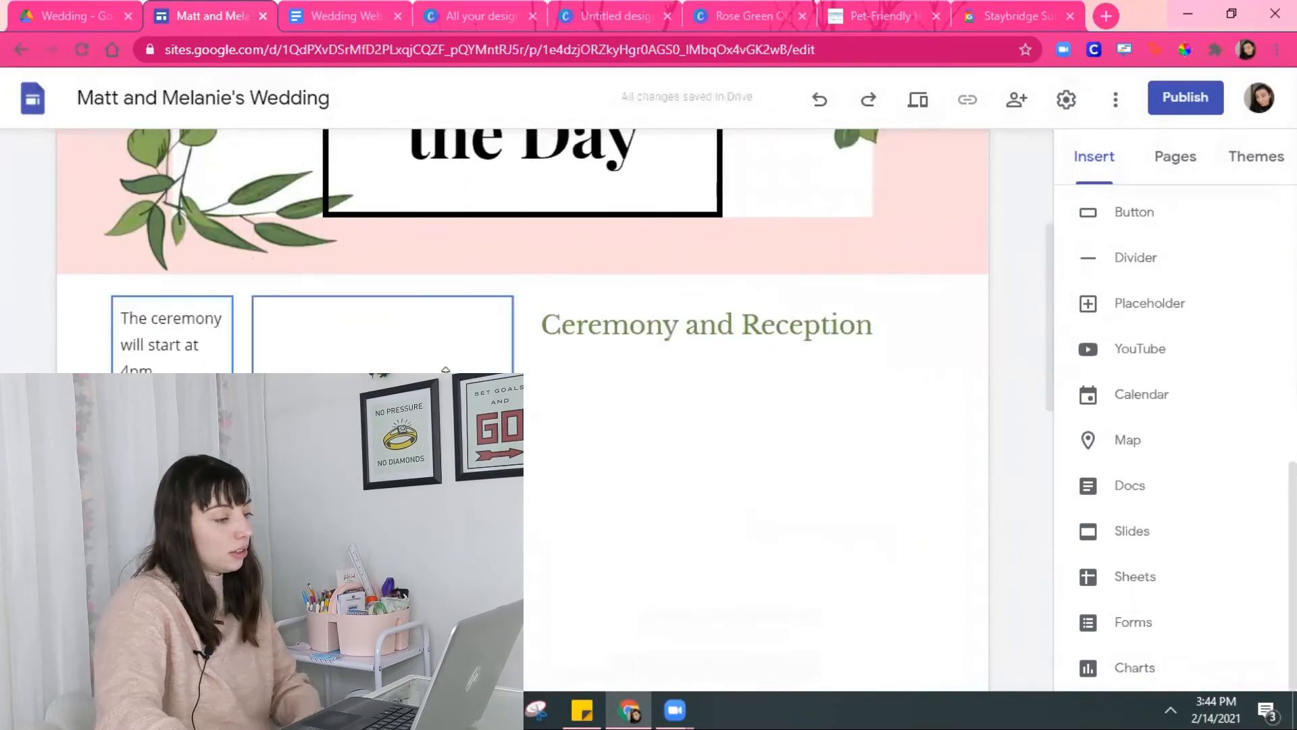
left_click_drag(381, 330, 761, 463)
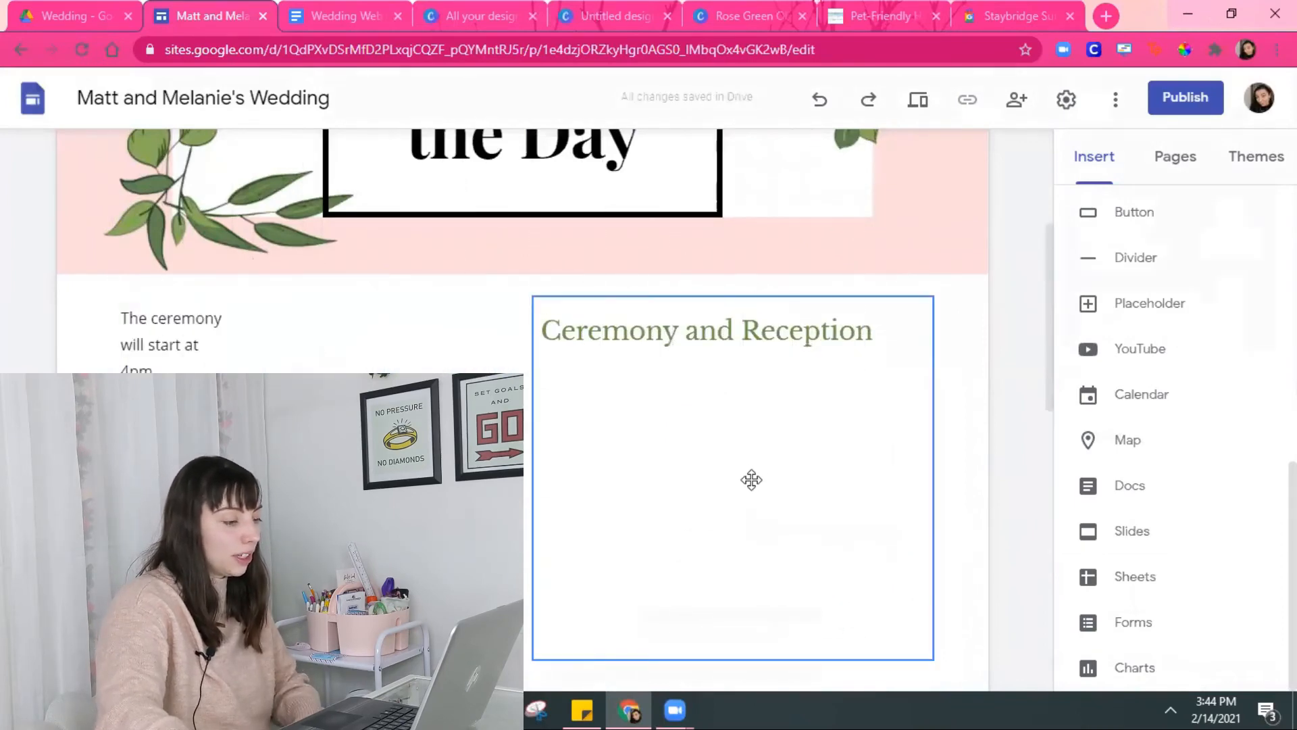
- Widen the ceremony details text box to the right
left_click(177, 411)
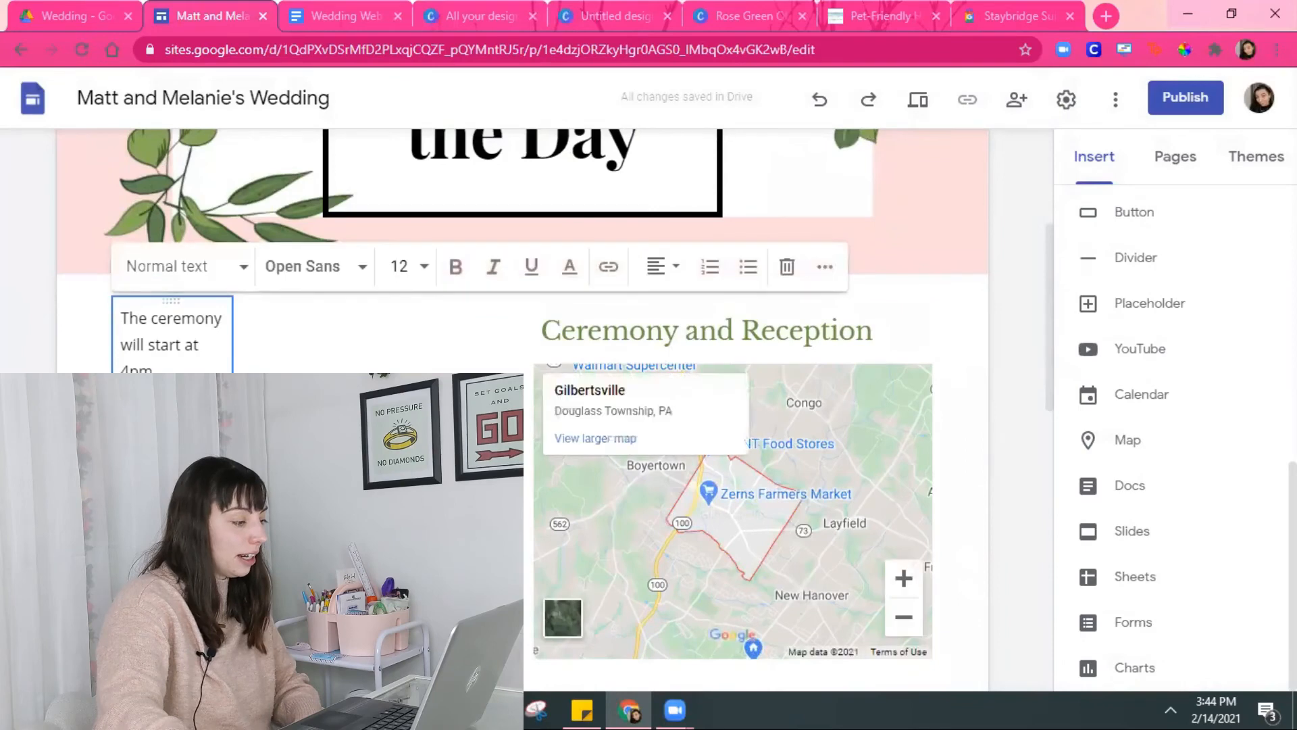
left_click(211, 544)
scroll(210, 545, "down", 3)
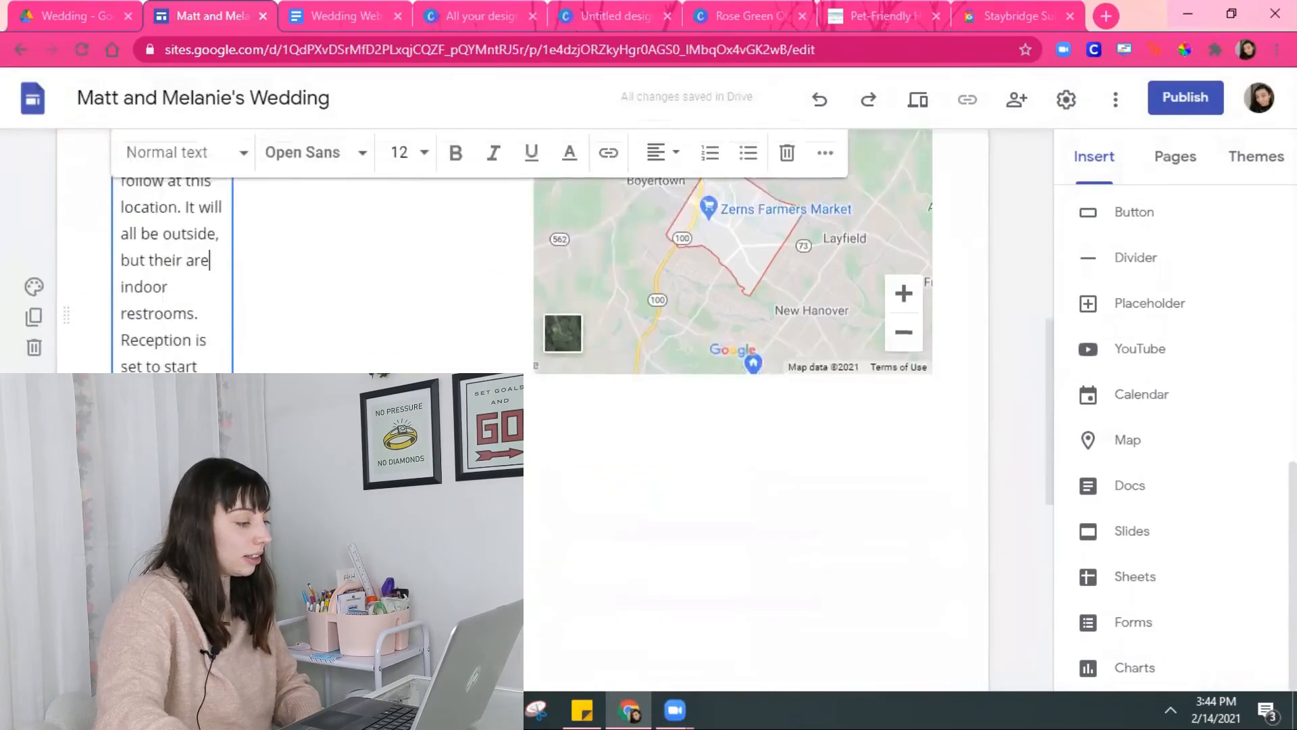
left_click_drag(233, 452, 512, 452)
scroll(700, 466, "up", 5)
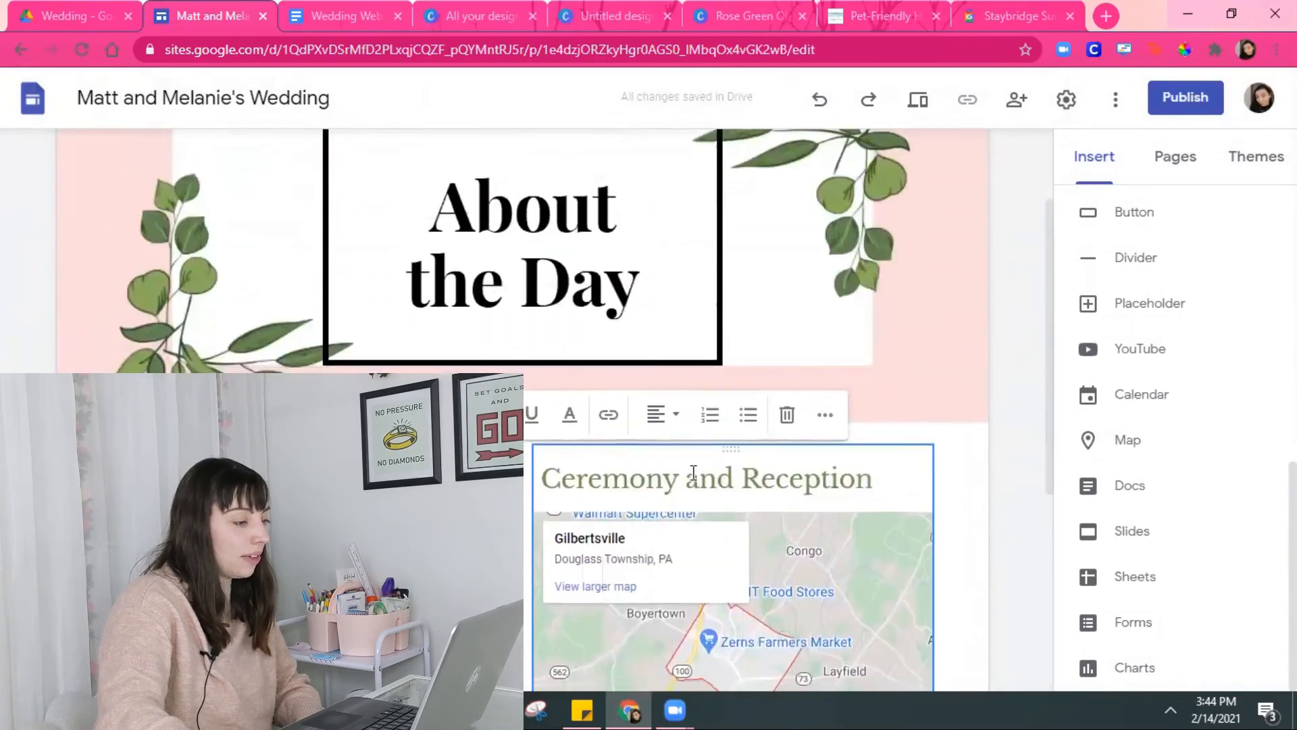
left_click(706, 388)
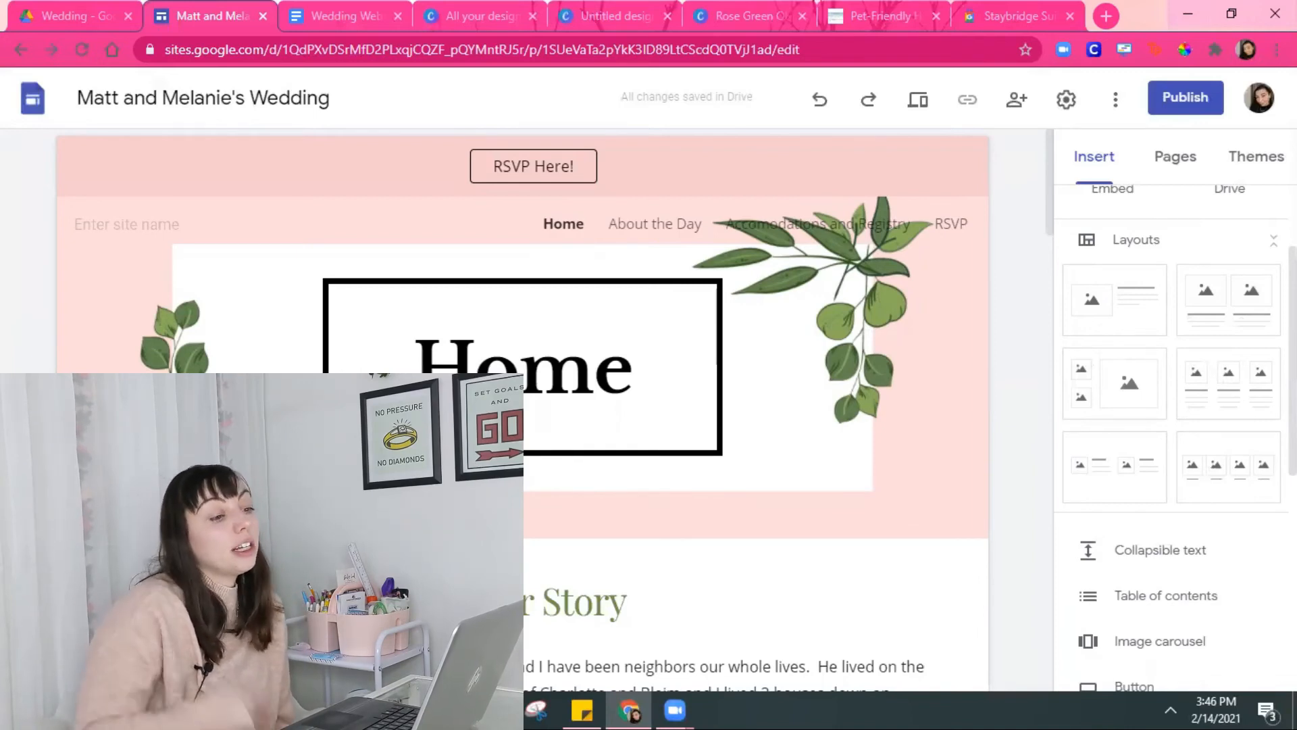
- Show the Pages list in the right sidebar
left_click(1175, 158)
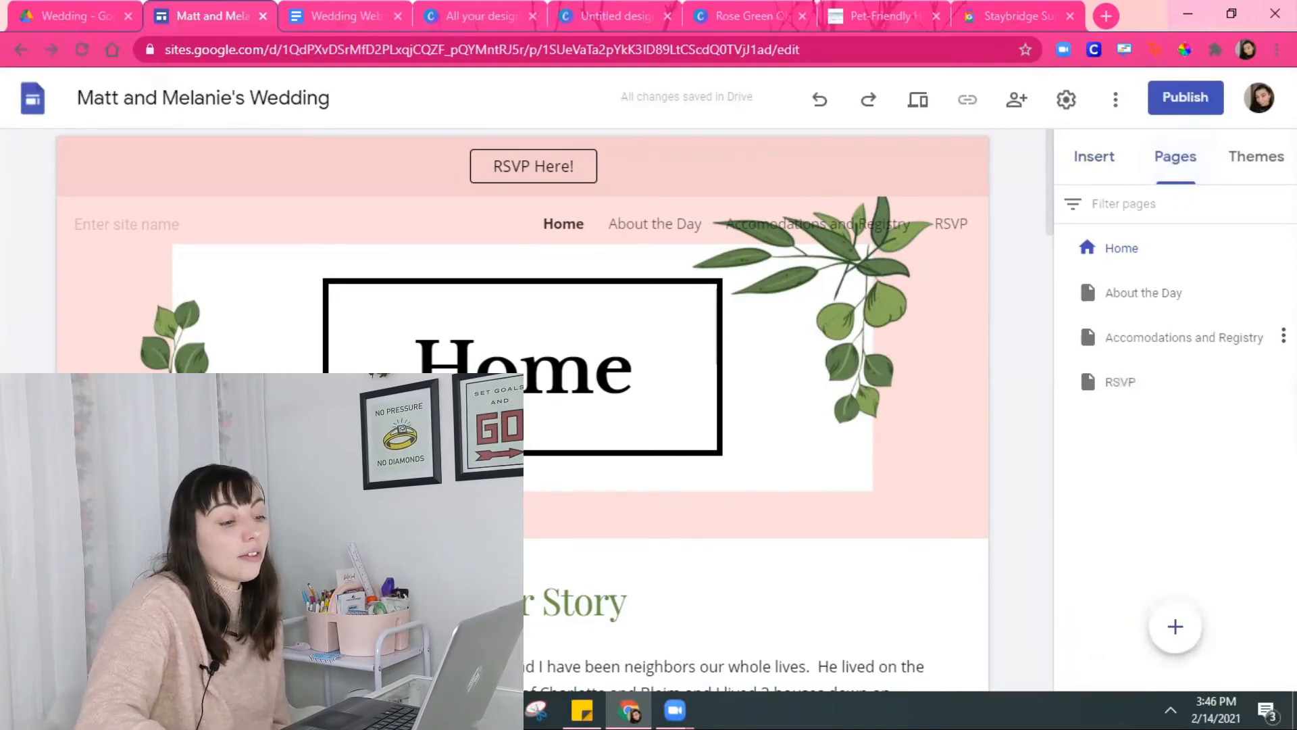
- Add a subpage named Registry under Accomodations and Registry
left_click(1283, 336)
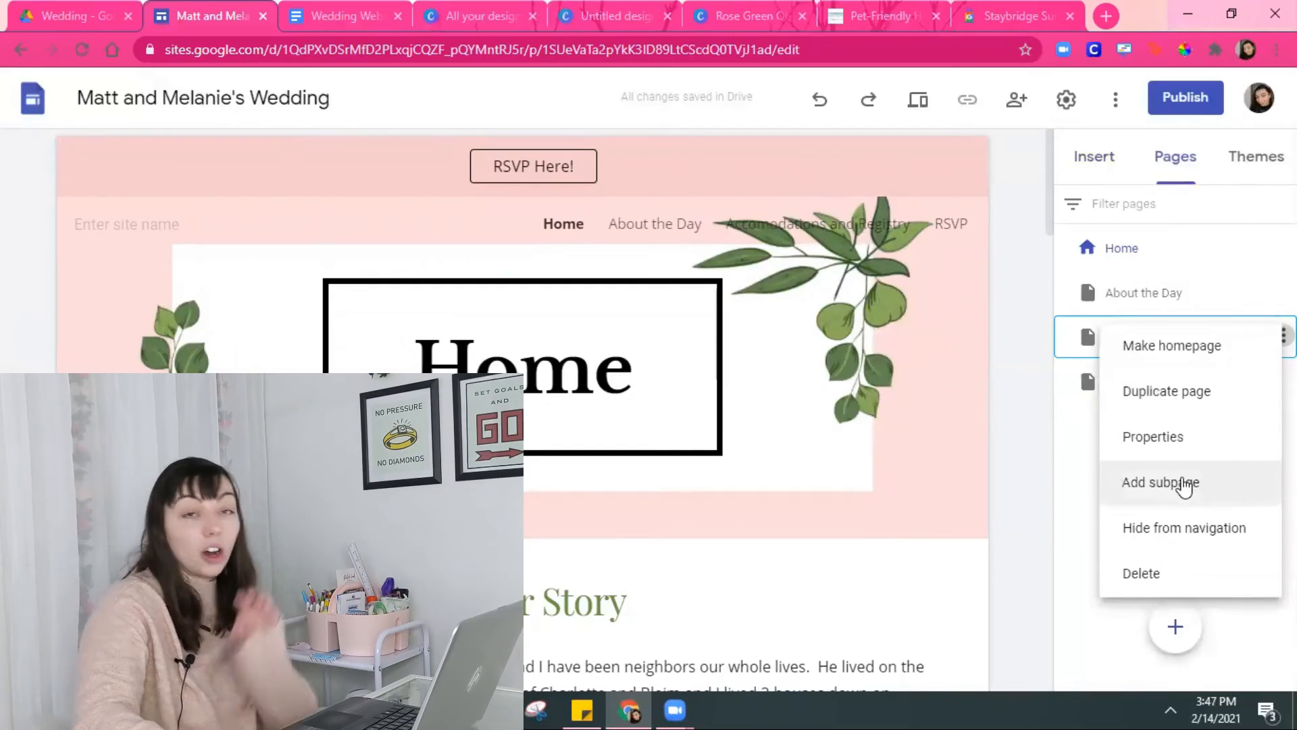
left_click(1183, 484)
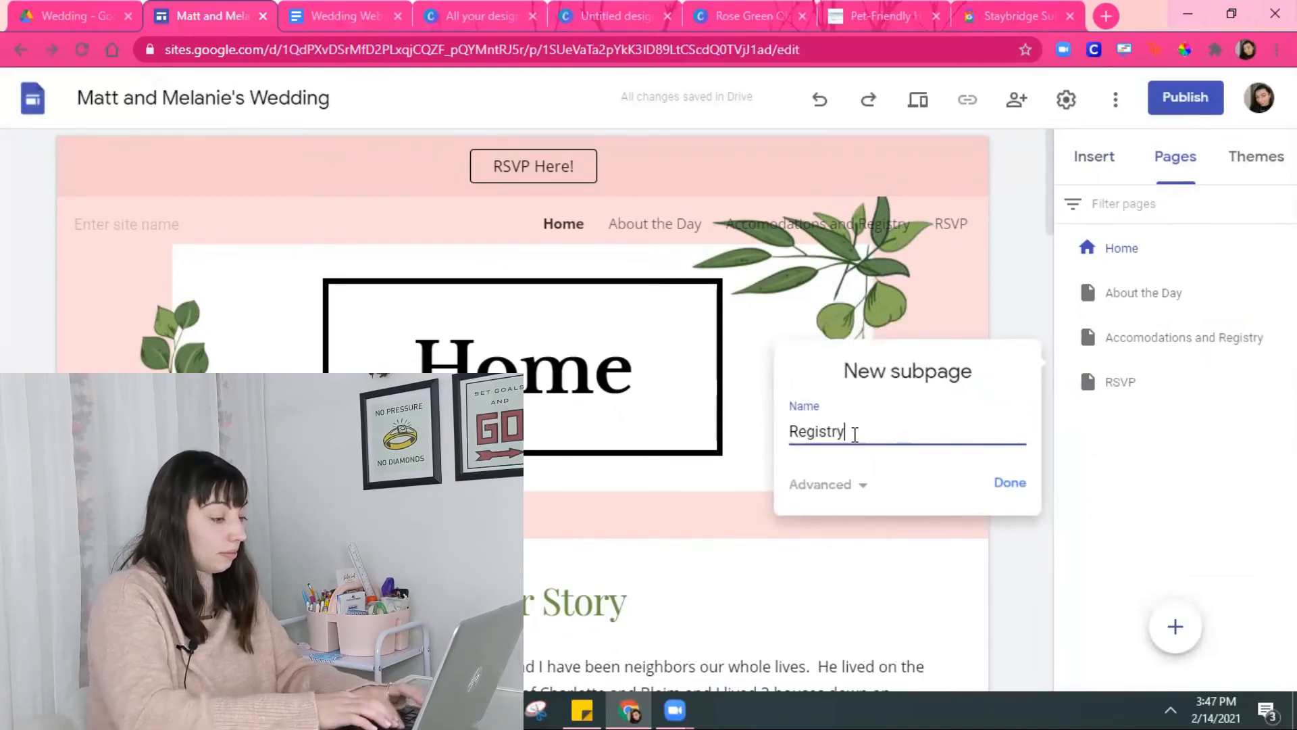
left_click(1009, 483)
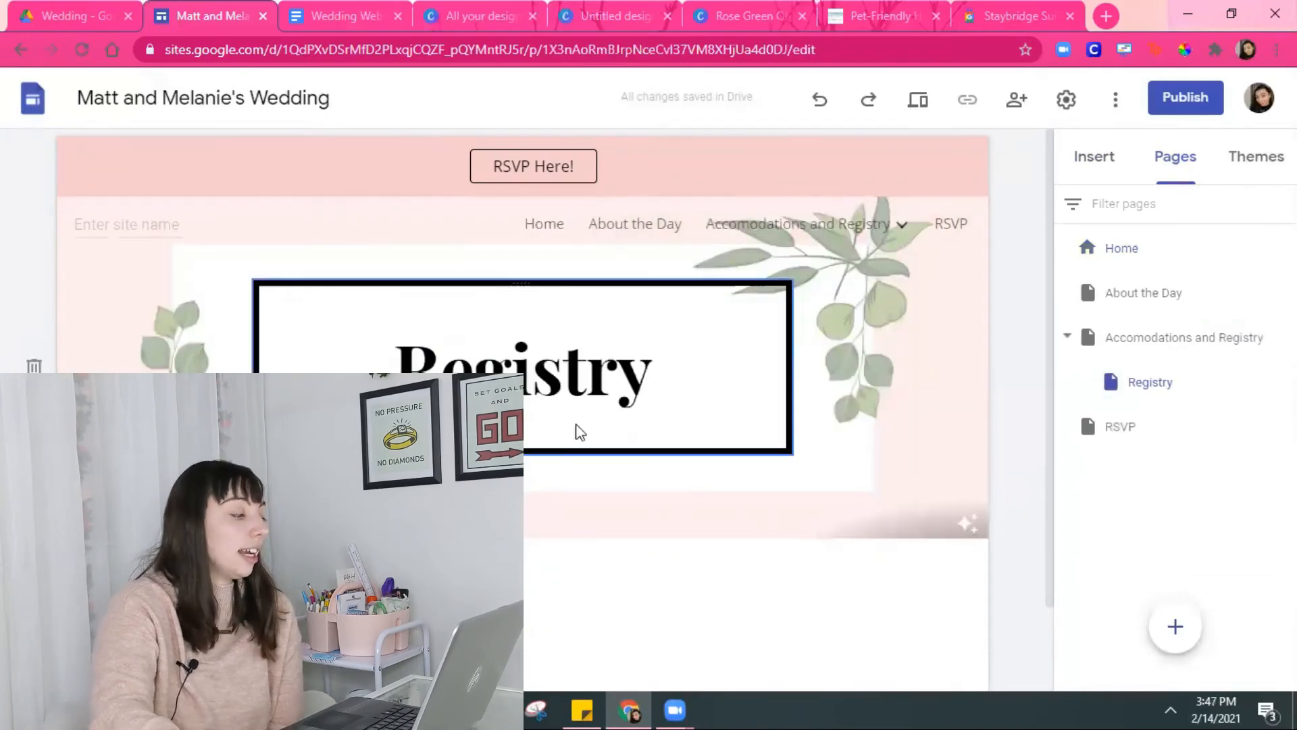
scroll(694, 500, "down", 2)
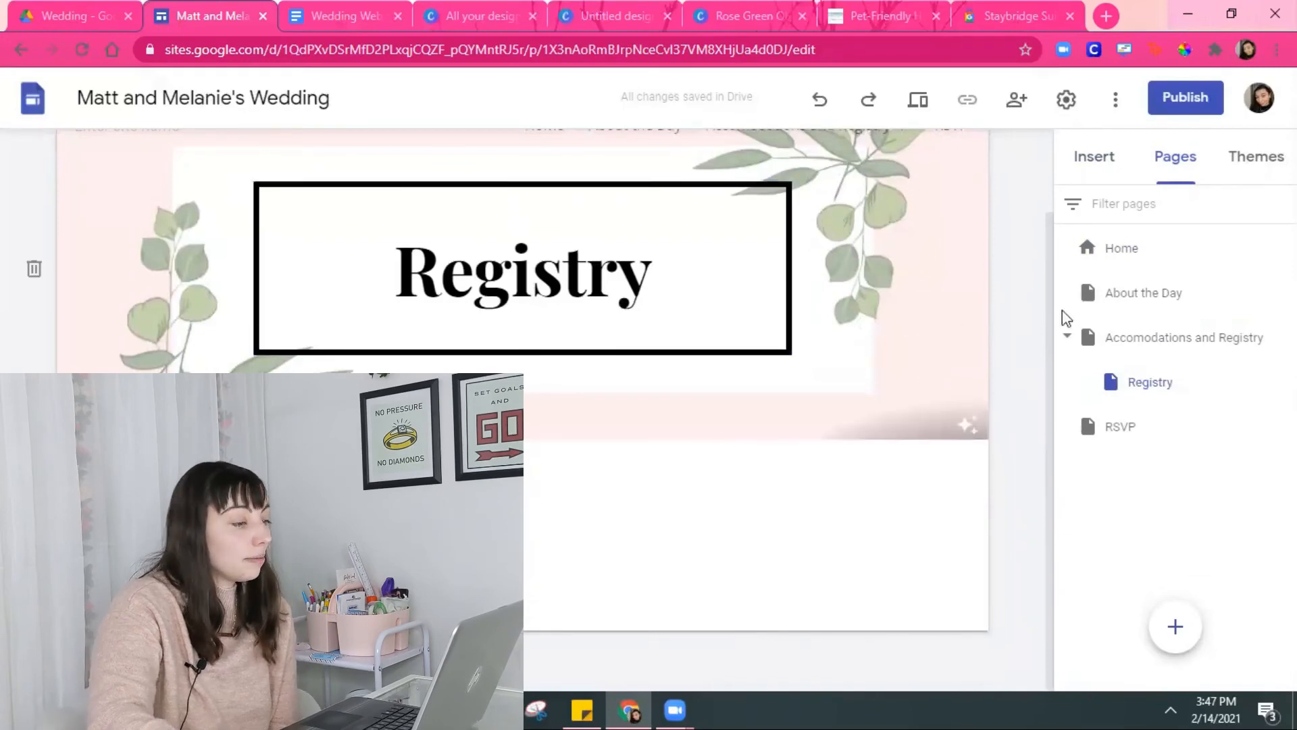
- Check the Registry entry in the site navigation dropdown and open the Registry page
left_click(1163, 344)
left_click(1066, 335)
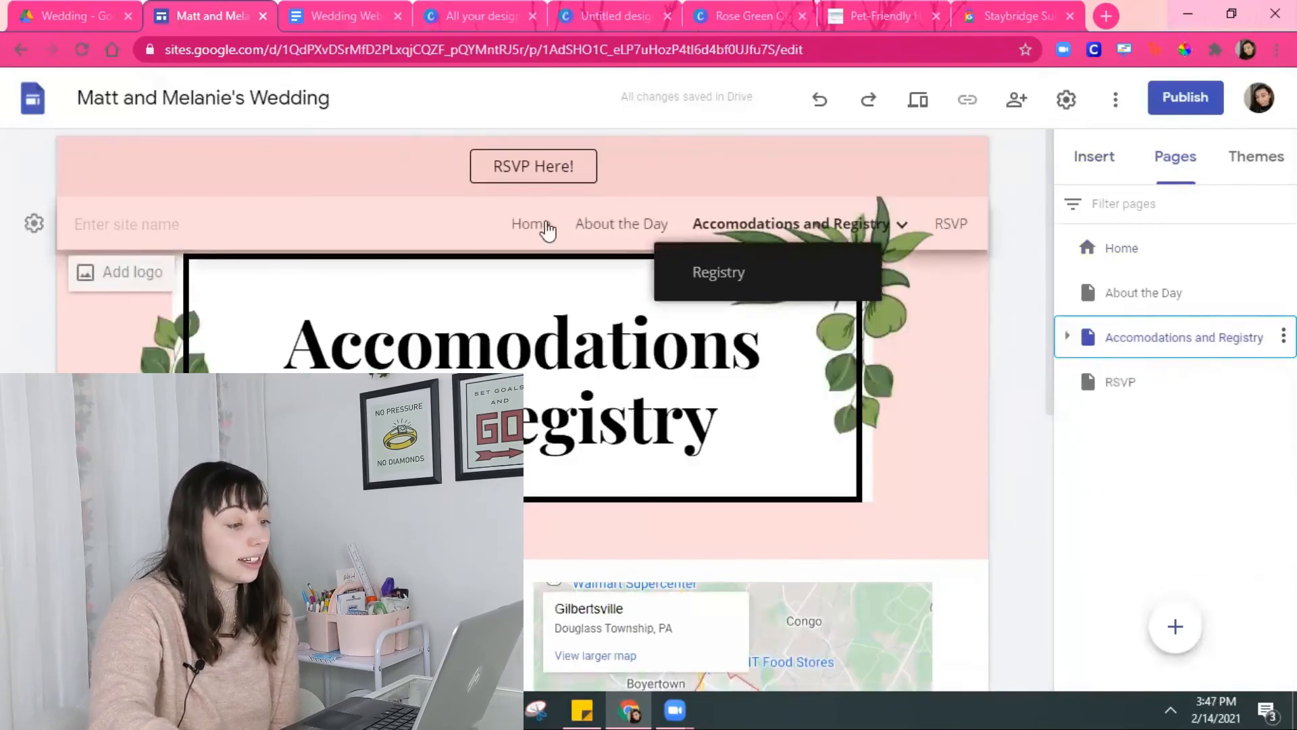
left_click(906, 233)
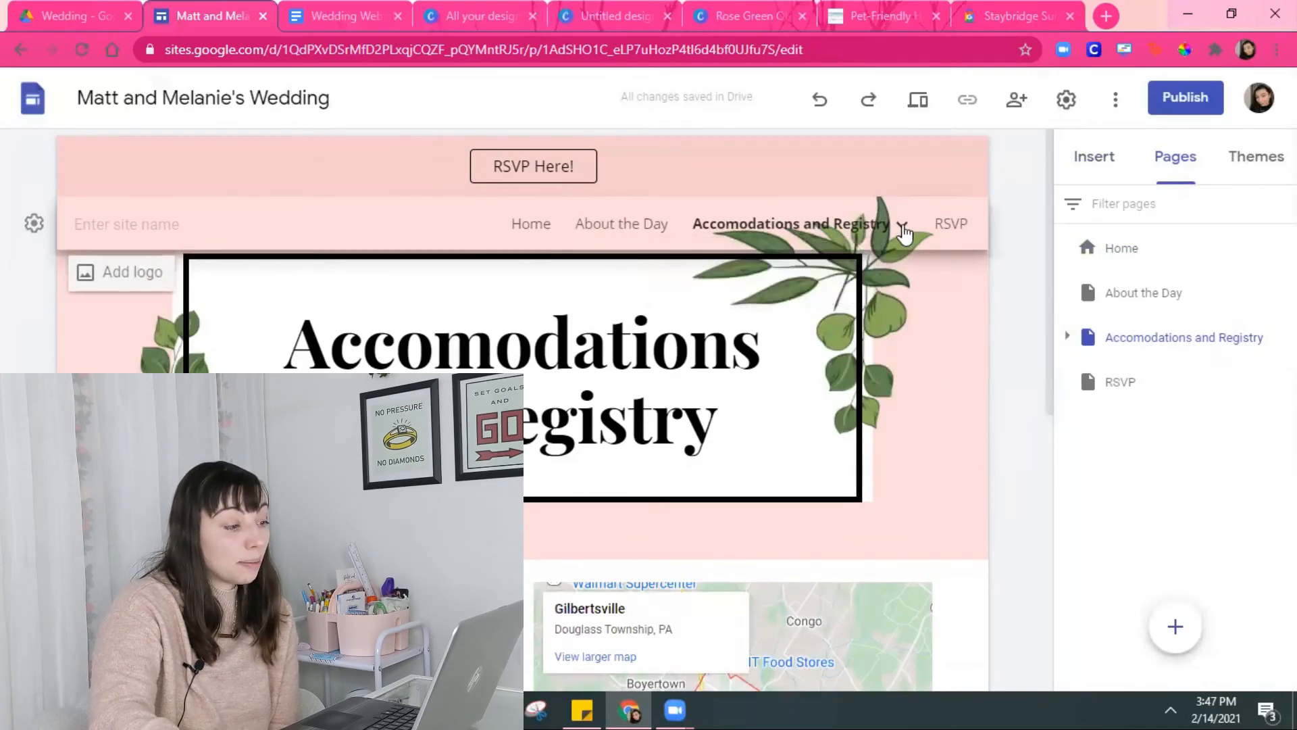
left_click(903, 233)
left_click(719, 272)
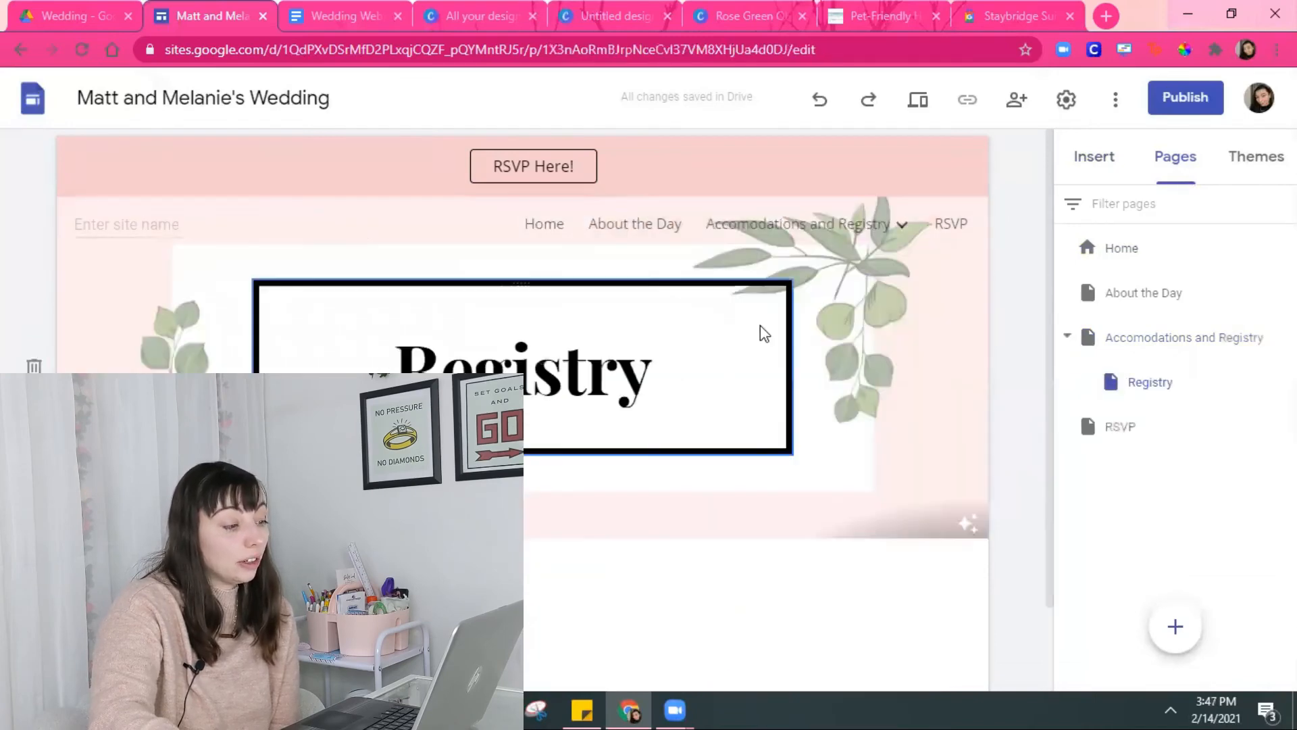